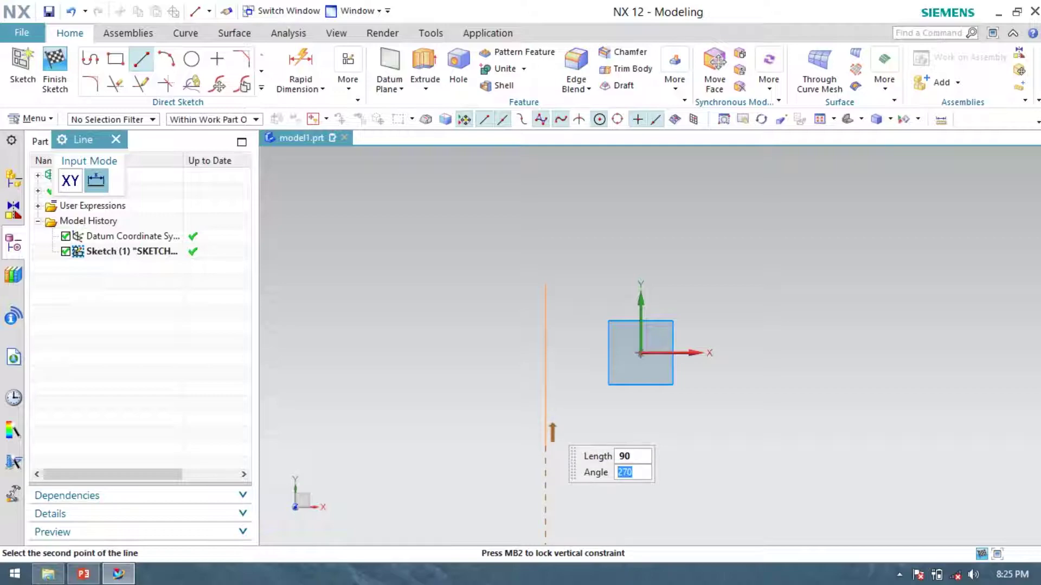
- Draw a 90 mm vertical line to the left of the origin and a second, shorter vertical line between it and the Y axis
key(Return)
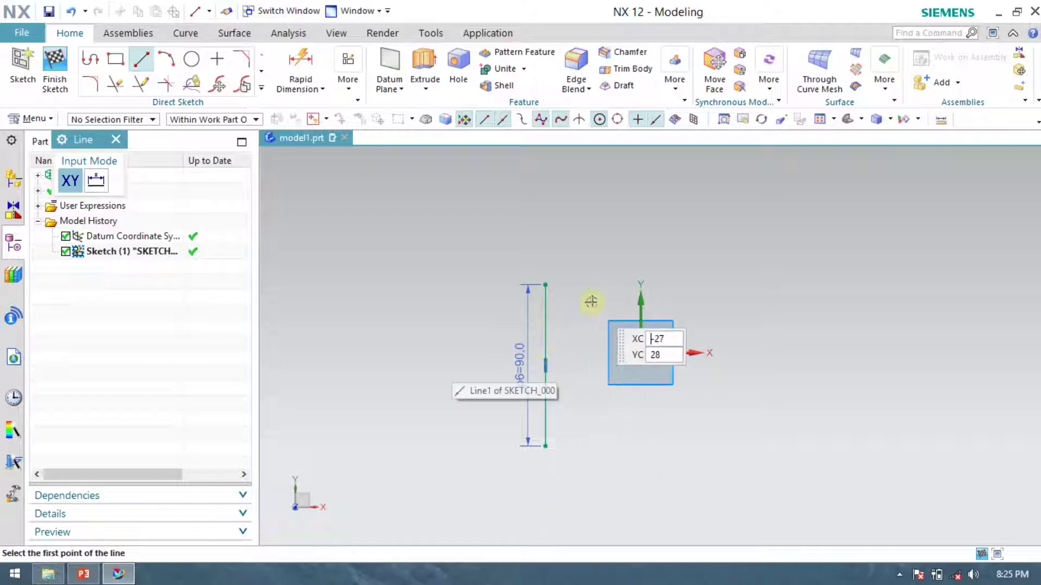
click(572, 281)
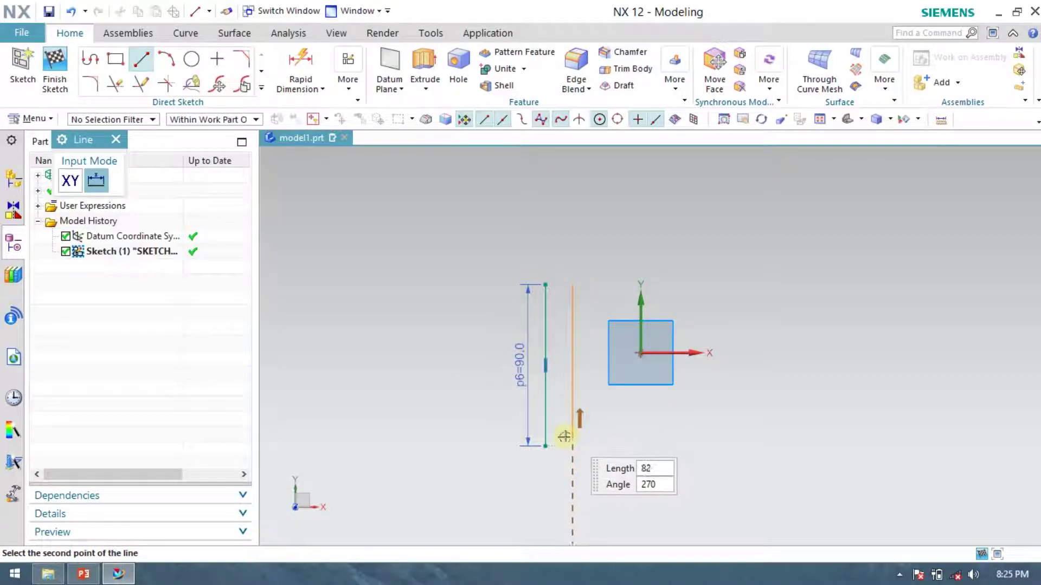
click(571, 420)
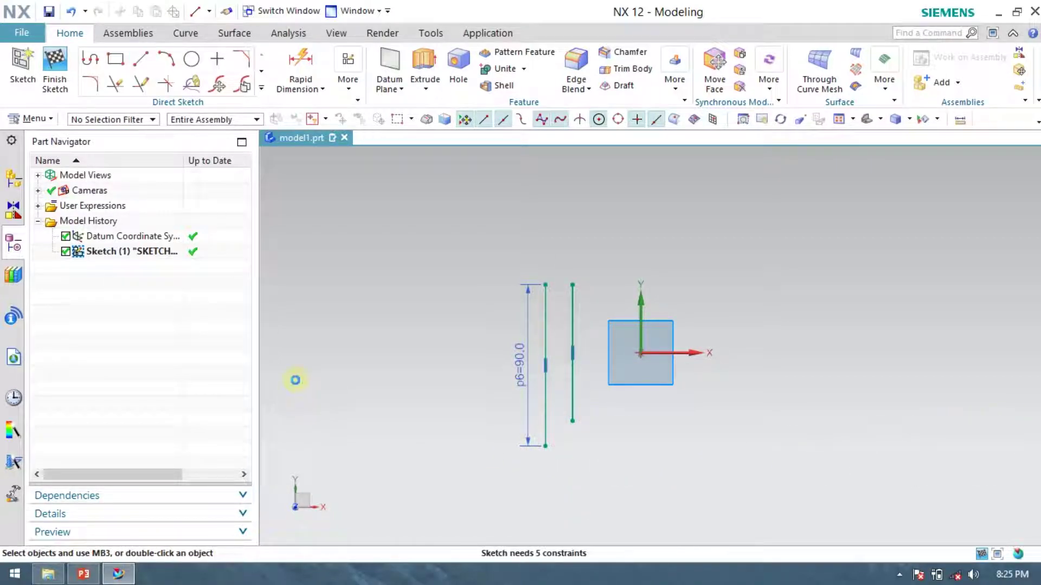
- Apply an Equal Length constraint between the two vertical lines
key(c)
click(200, 225)
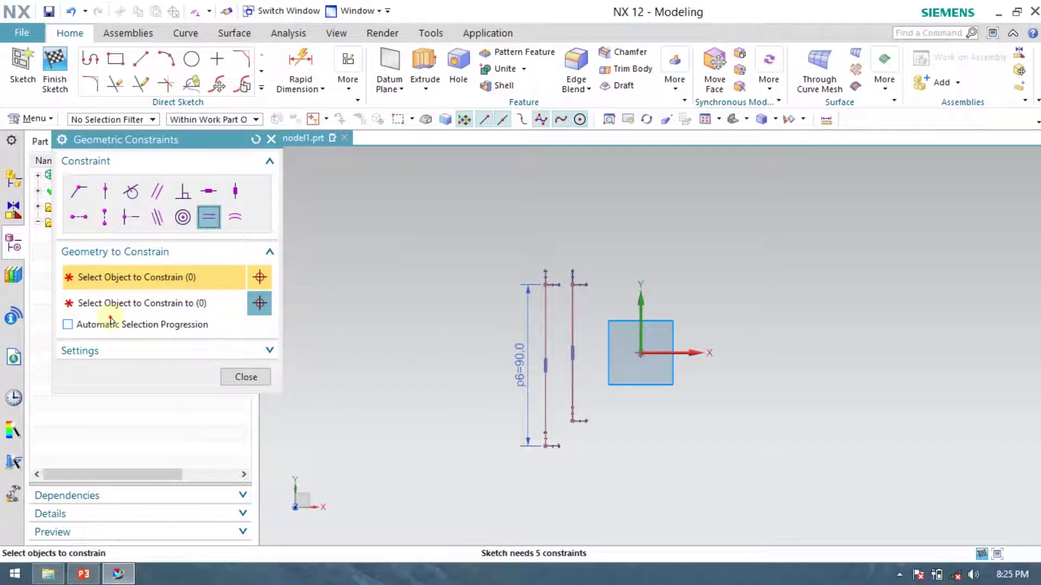
click(547, 347)
click(572, 306)
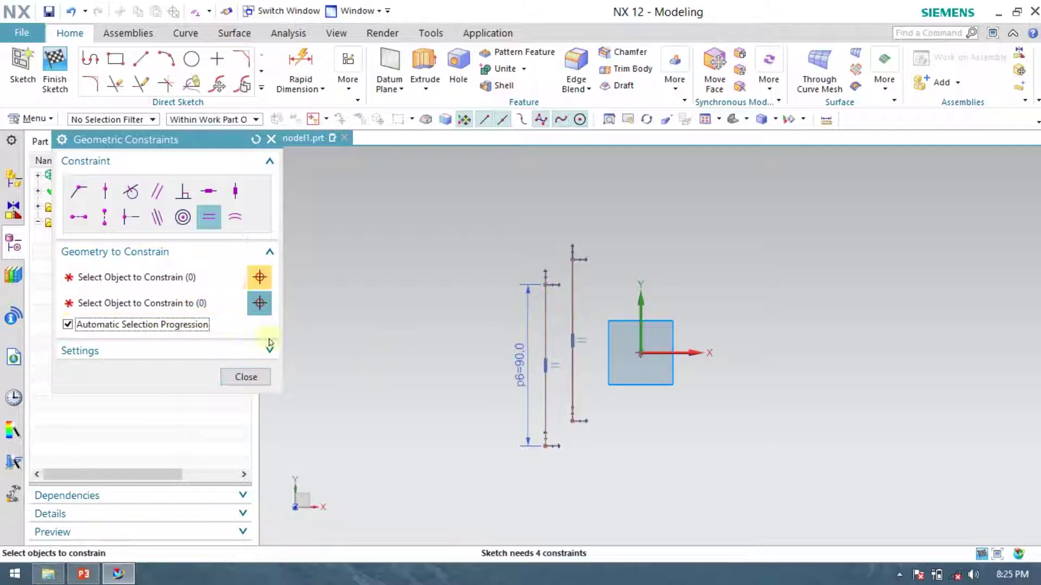
click(245, 377)
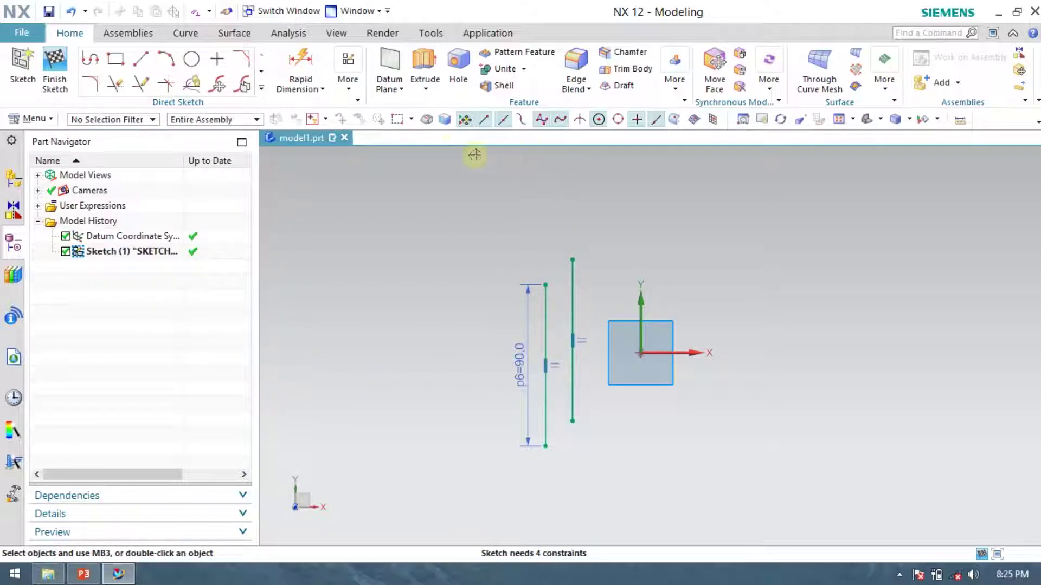
- Dimension the horizontal distance between the two vertical lines as 125 mm
click(299, 60)
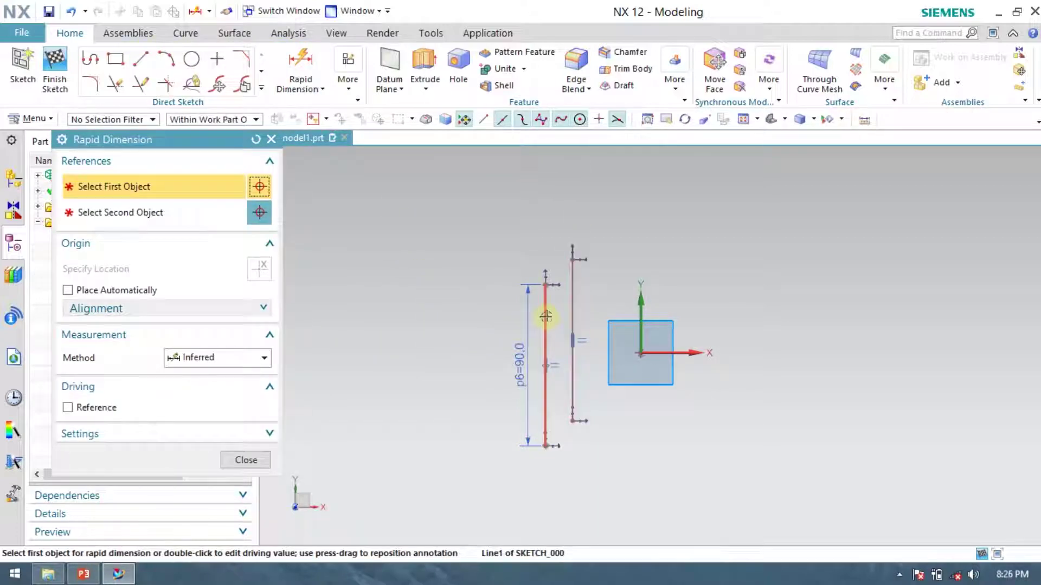
click(572, 341)
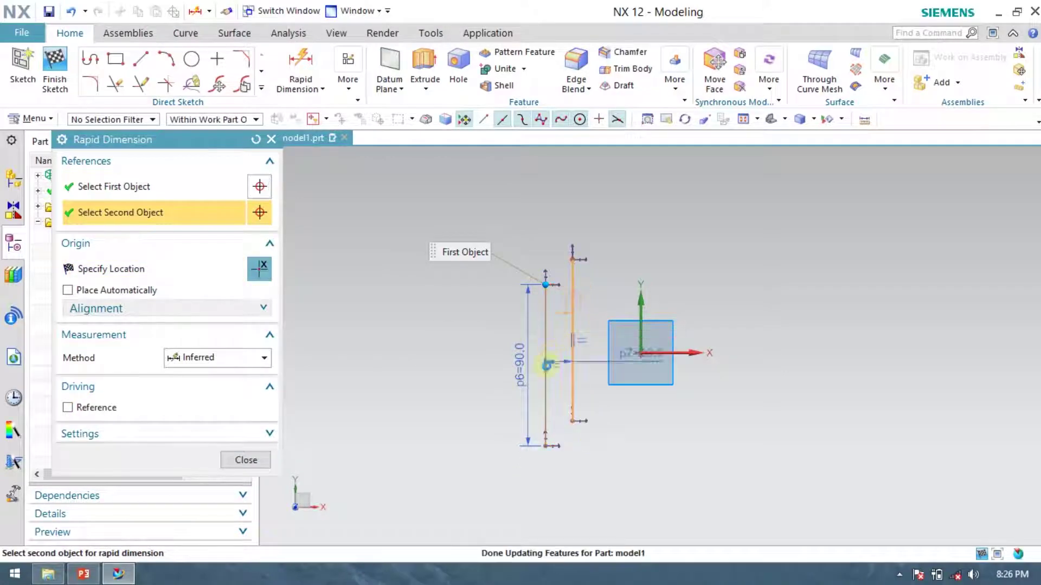
click(546, 364)
click(564, 481)
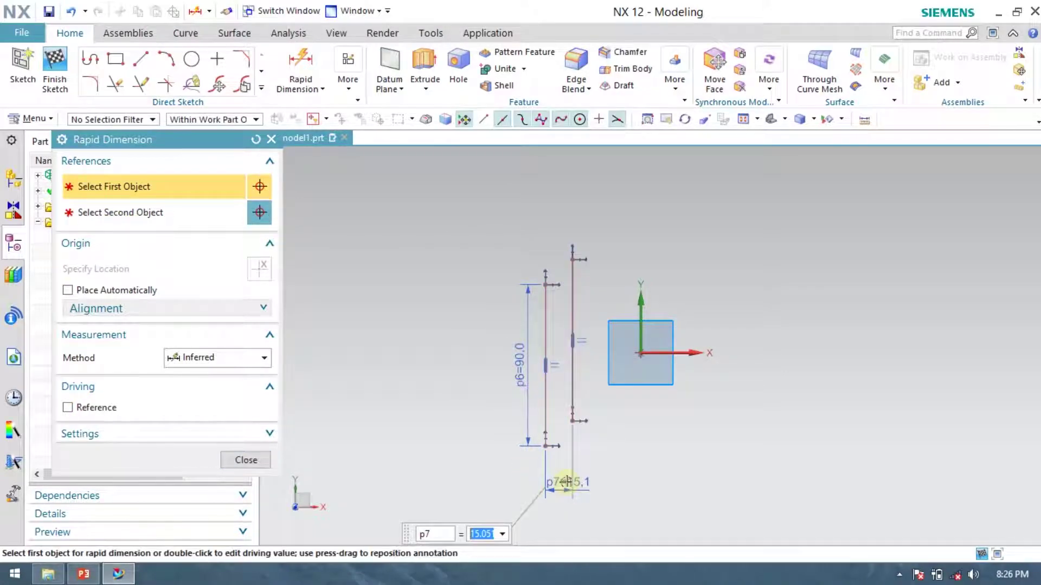
text(125)
key(Return)
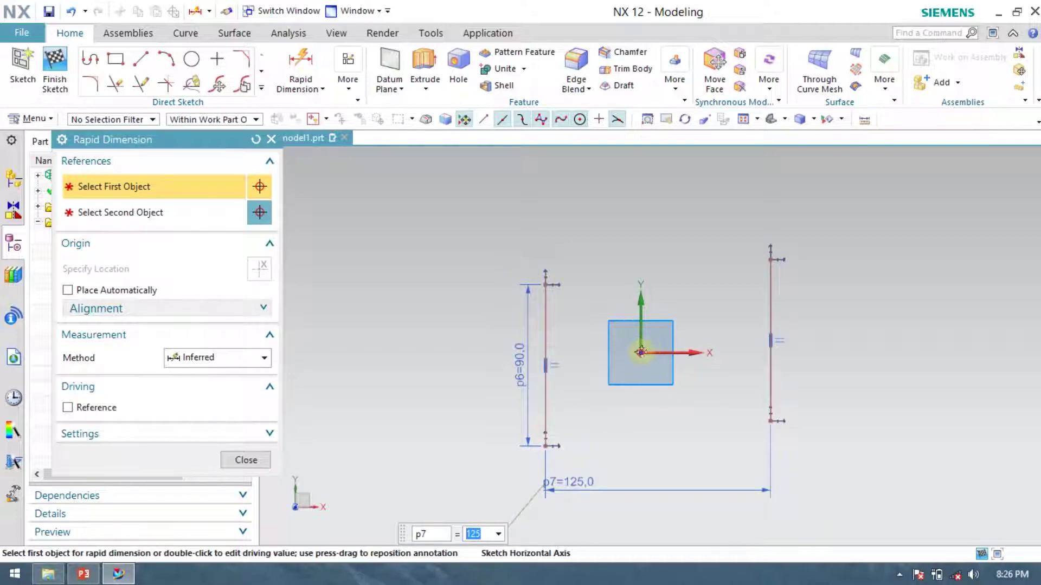
- Dimension the distance from the Y axis to the right vertical line as 125/2
click(641, 303)
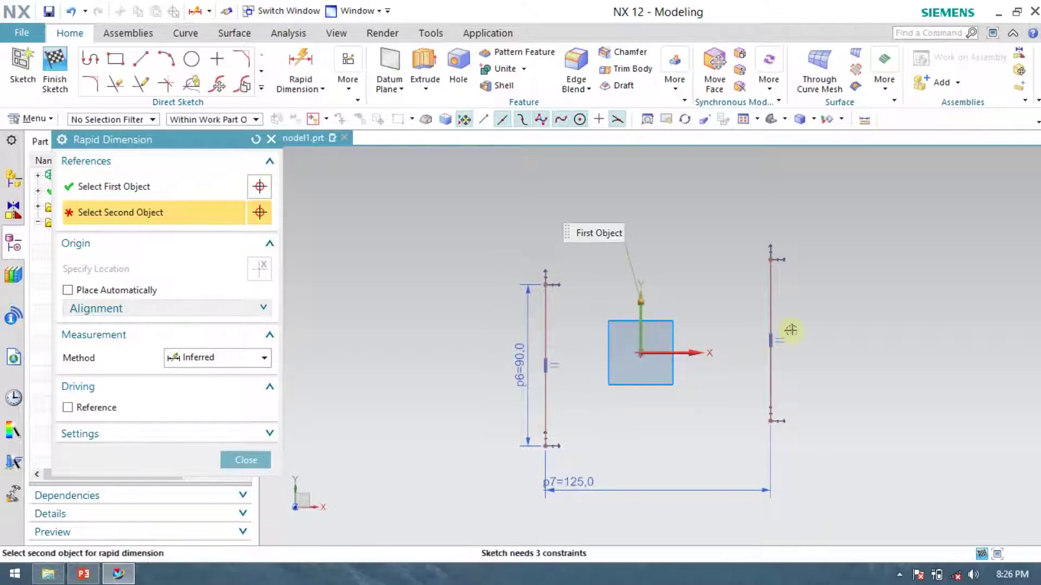
click(770, 311)
click(692, 425)
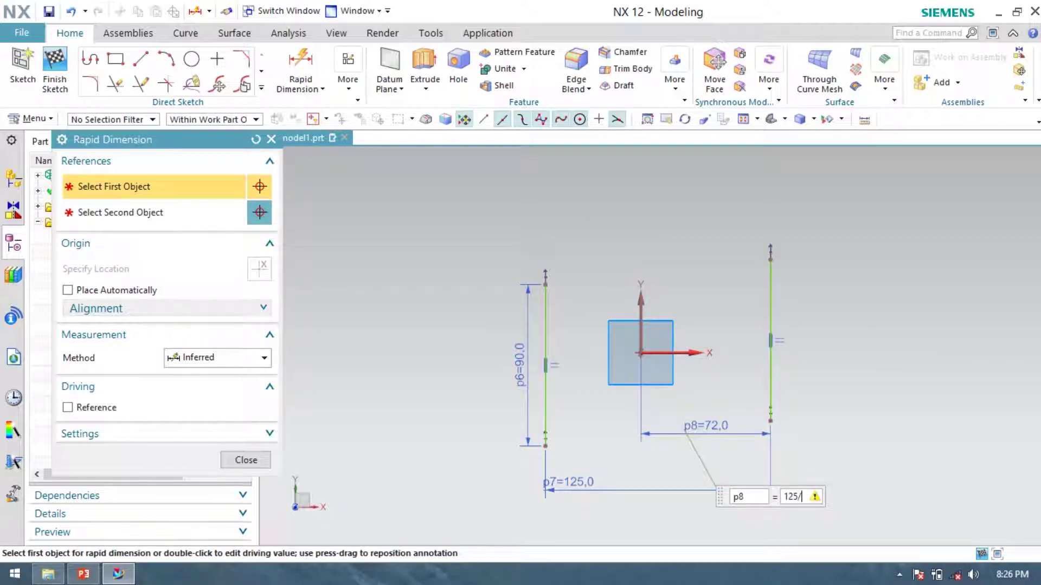
key(Return)
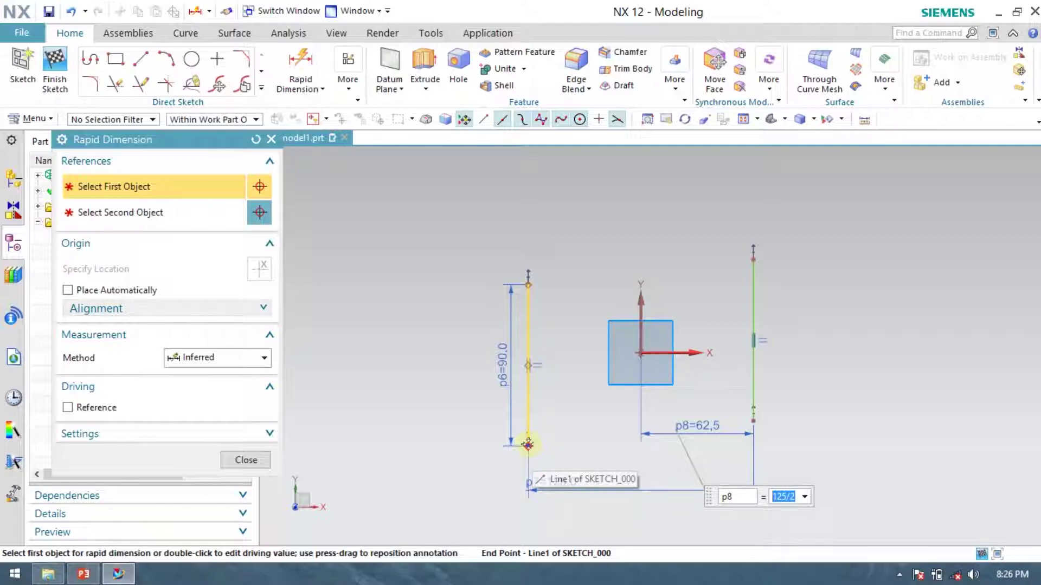
- Dimension the upper endpoint of the left vertical line 70 mm above the sketch origin
click(528, 288)
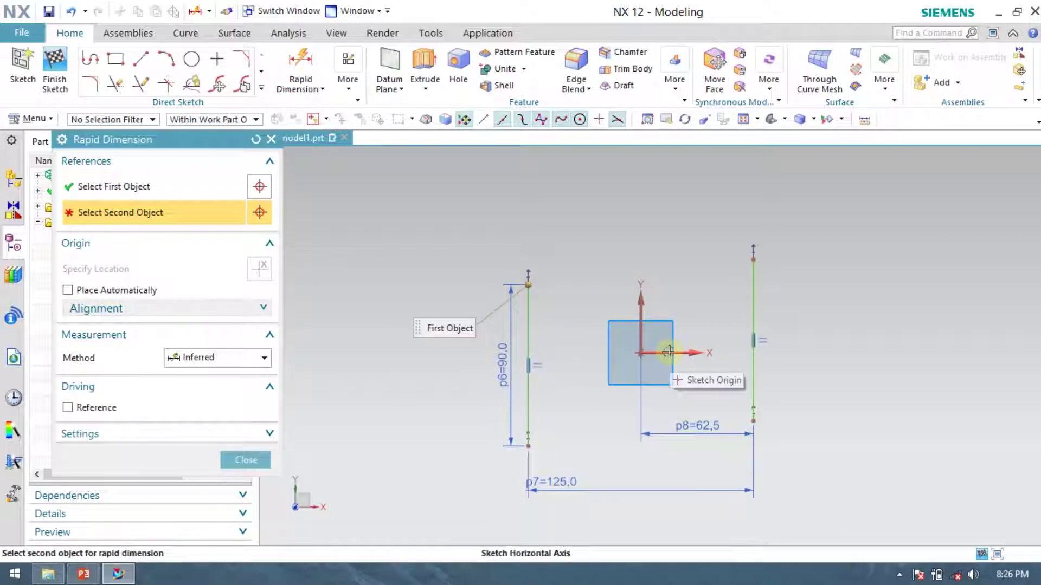
click(640, 352)
click(579, 323)
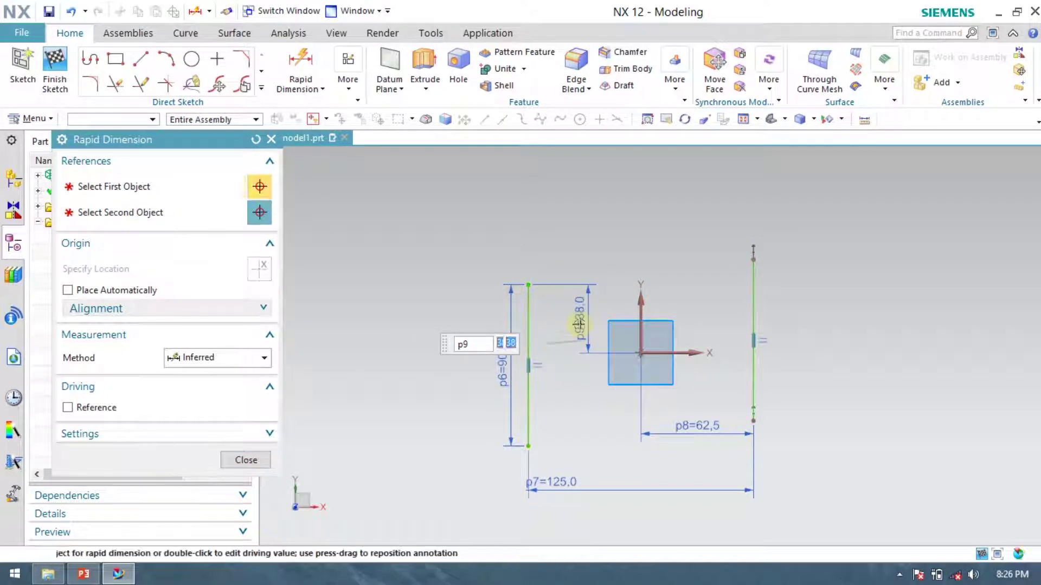
key(Return)
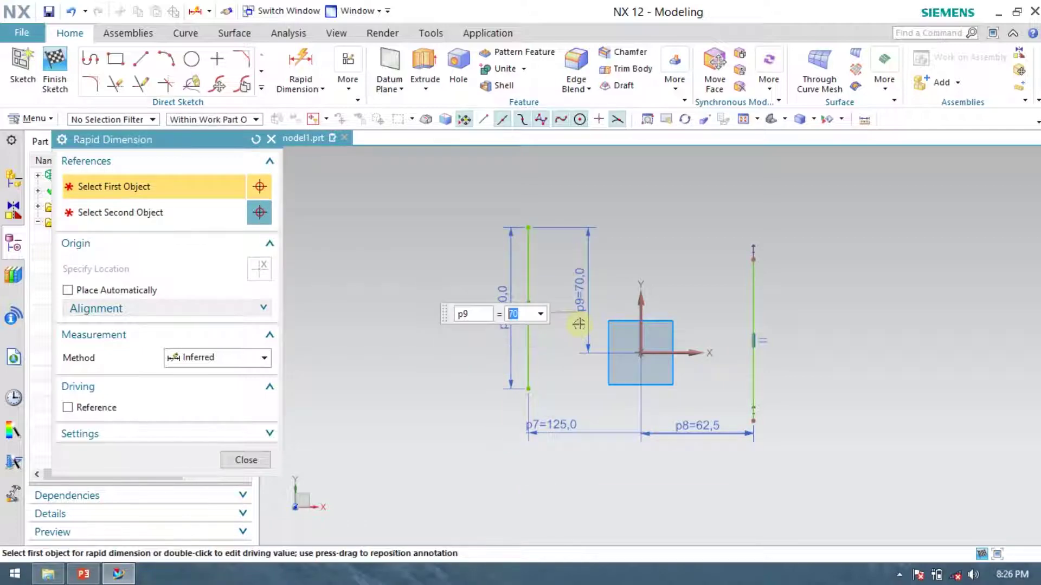
- Dimension the upper endpoint of the right vertical line 70 mm above the X axis
click(752, 260)
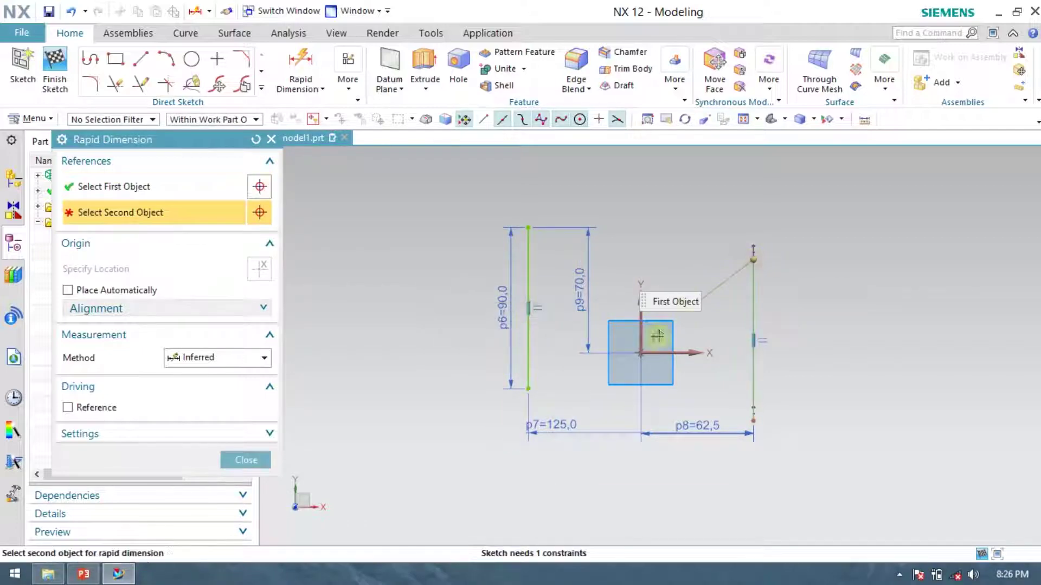
click(659, 353)
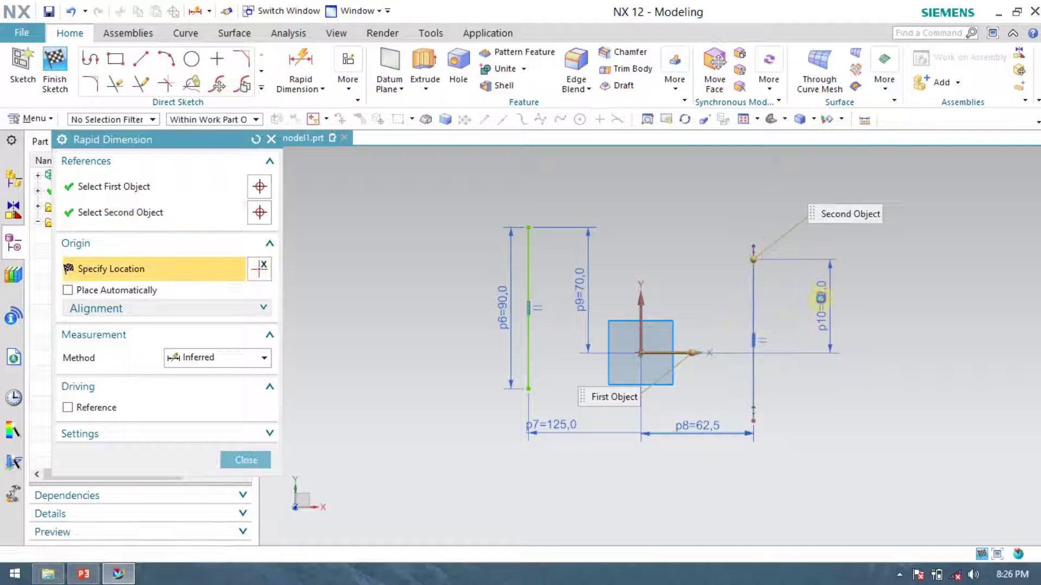
click(819, 299)
text(70)
key(Return)
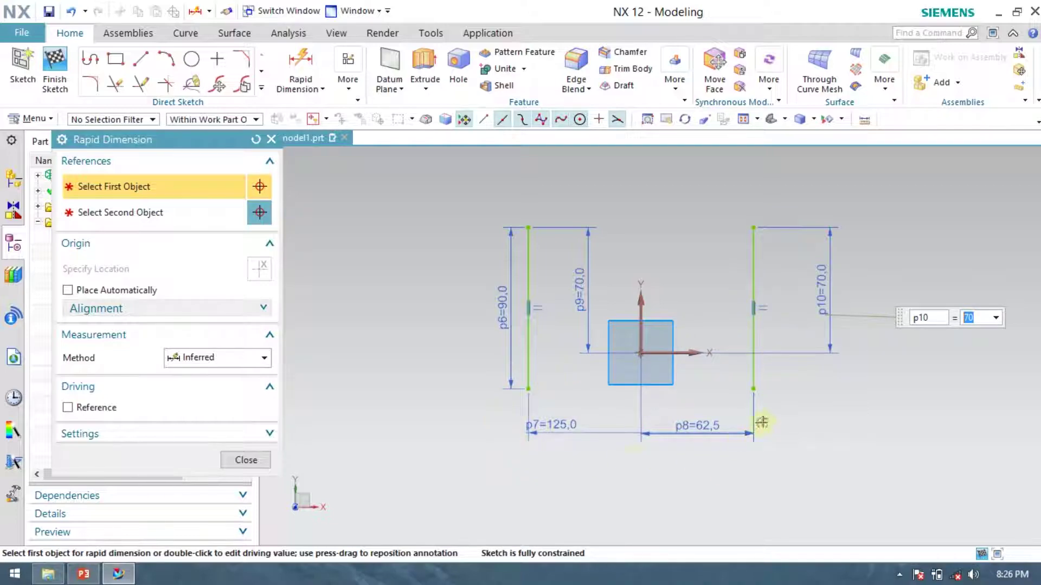
- Add a length dimension to the right vertical line and delete it again
key(Return)
click(753, 266)
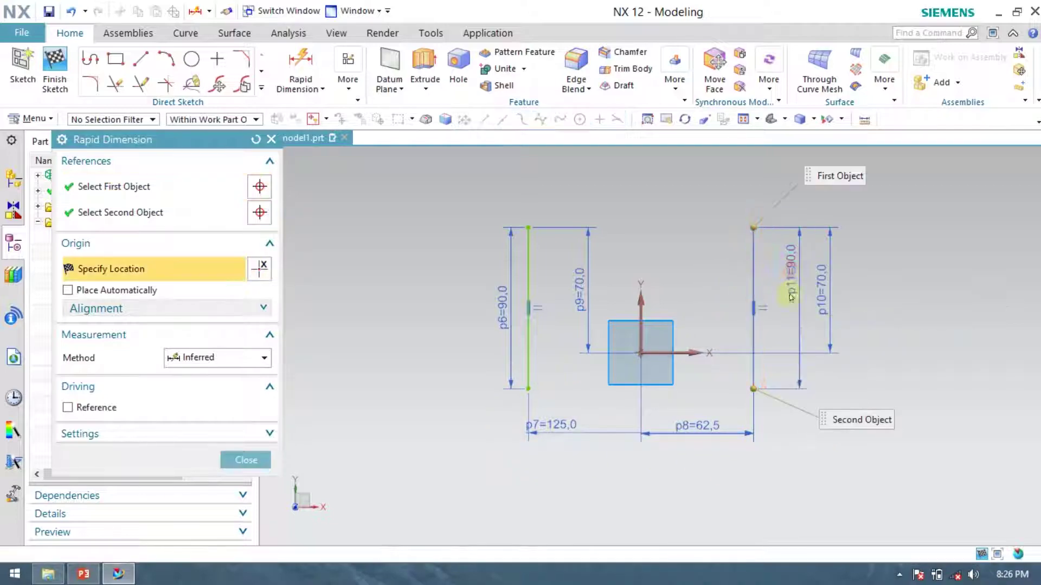
click(522, 325)
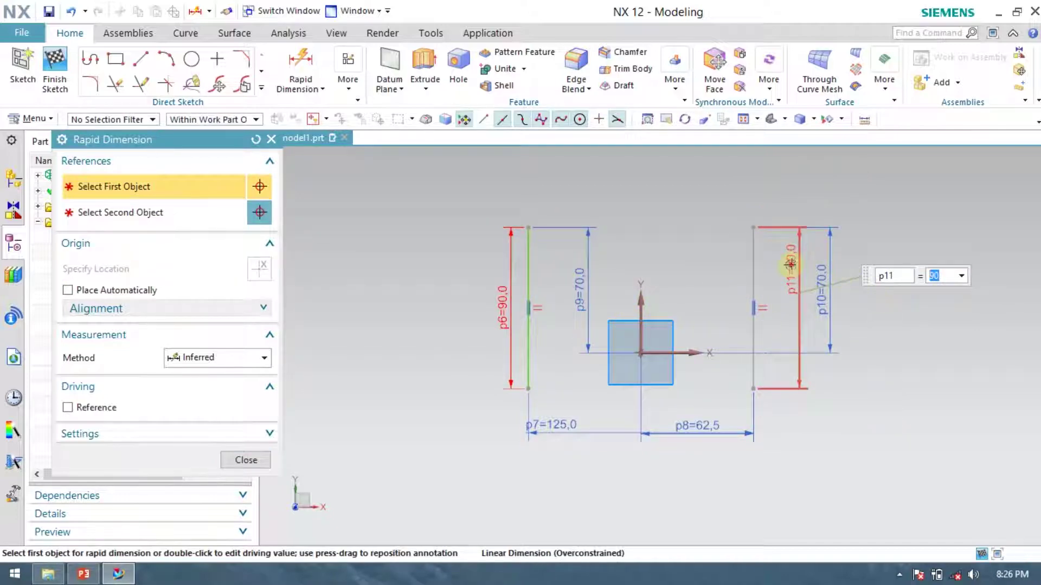
key(Return)
click(753, 228)
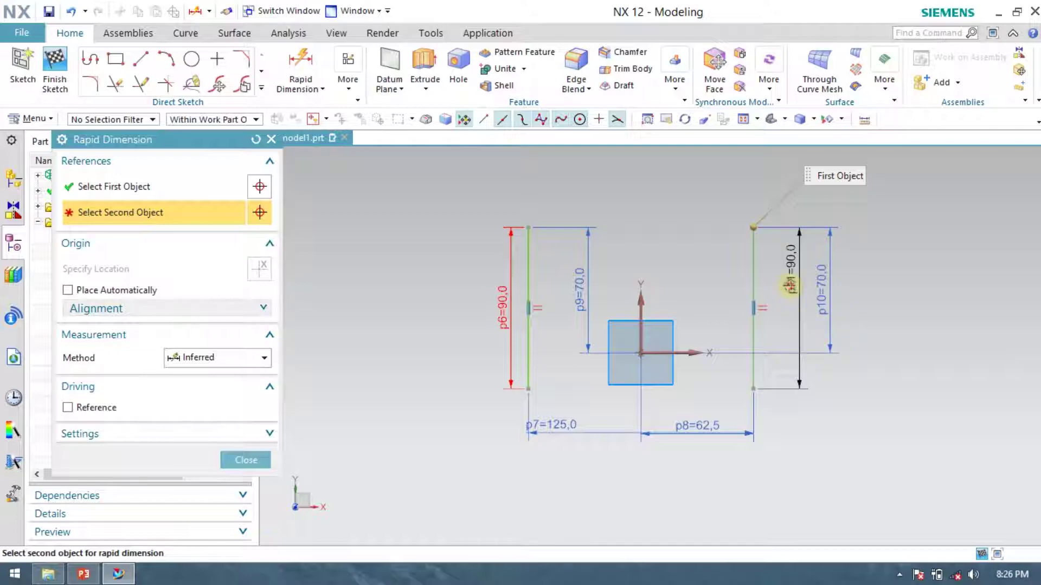
click(260, 458)
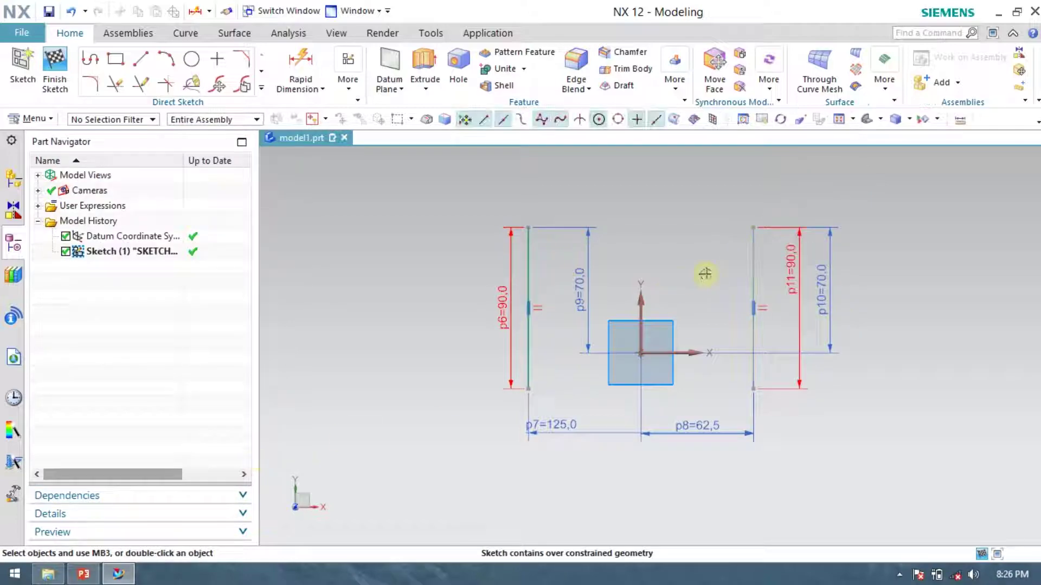
click(799, 272)
key(Delete)
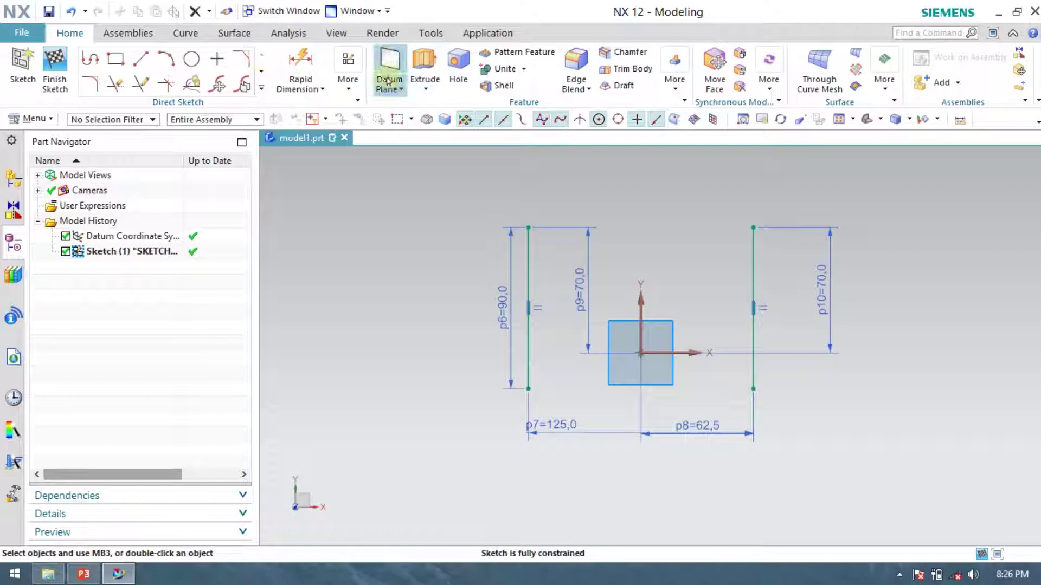
- Draw a 20 mm diameter circle centred on the lower endpoint of each vertical line
click(196, 57)
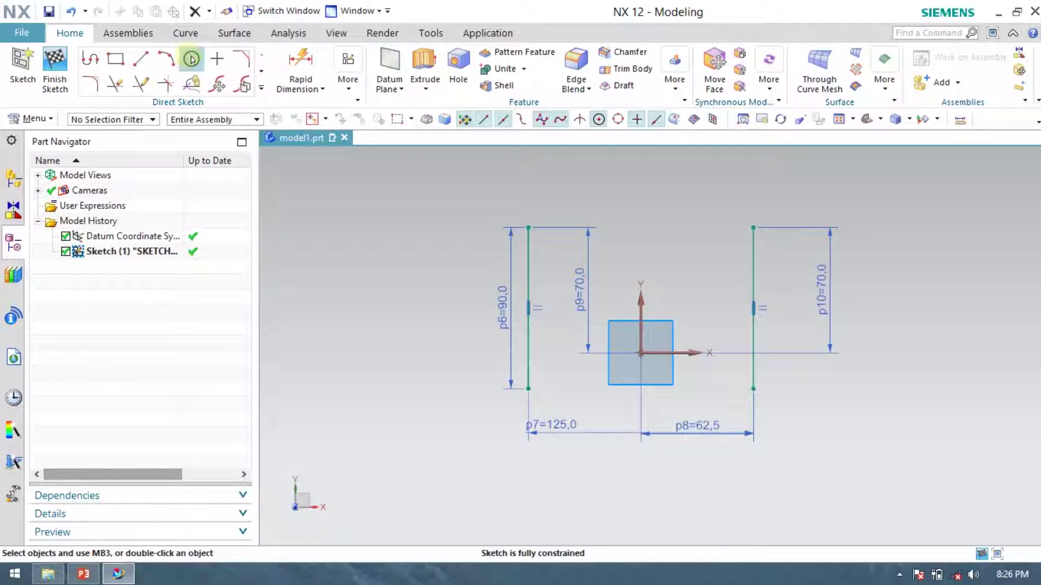
click(528, 389)
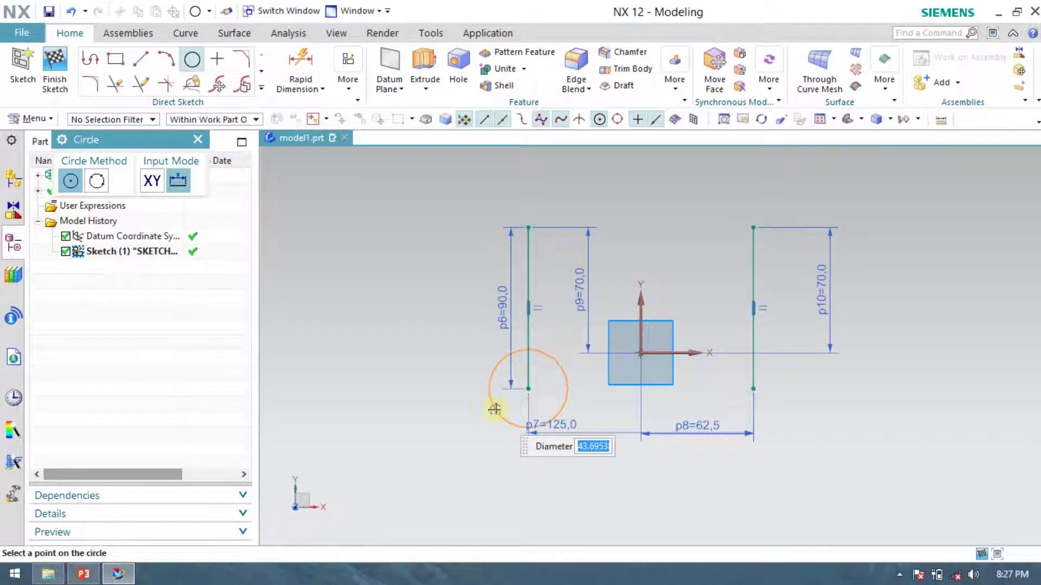
key(Return)
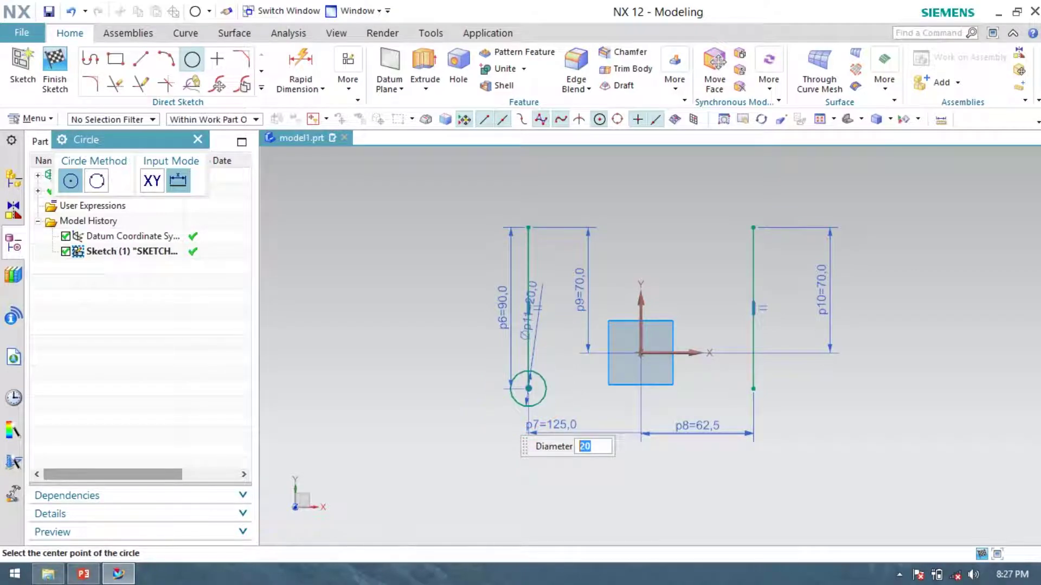
scroll(766, 393, up, 3)
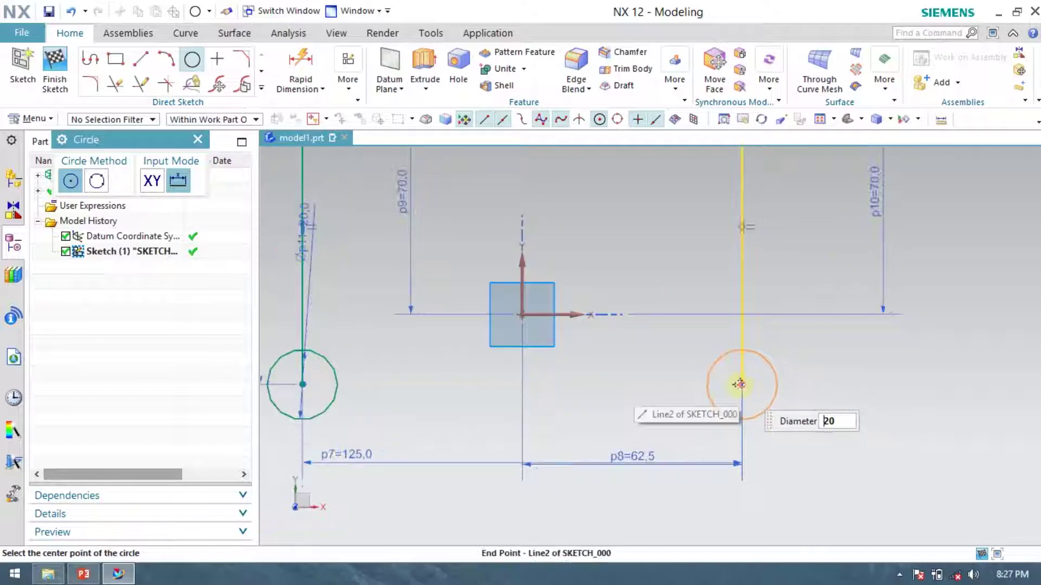
click(740, 384)
scroll(901, 371, down, 3)
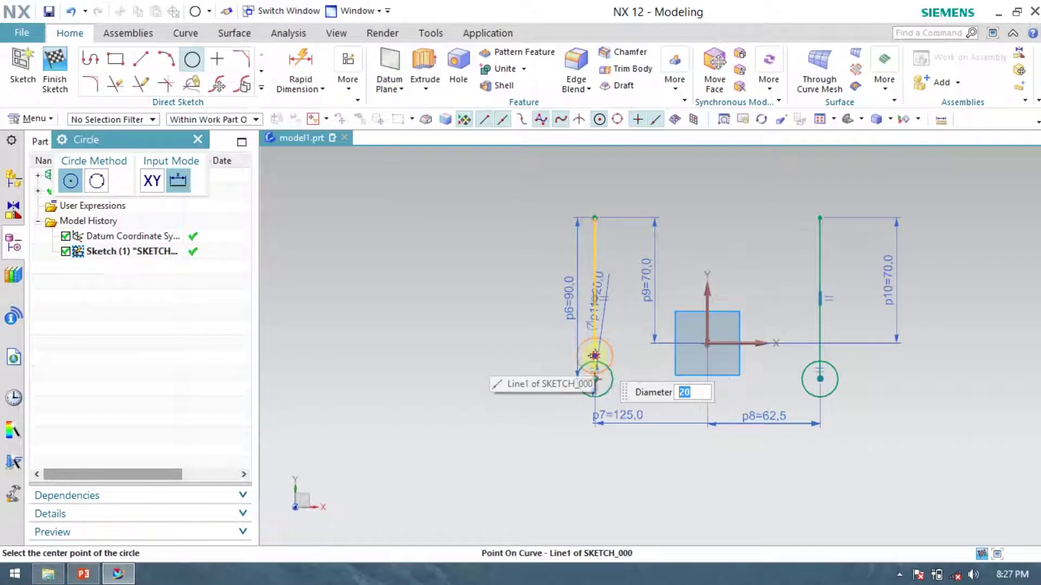
- Draw a 40 mm horizontal line at angle 0 in the empty area left of the vertical lines
key(l)
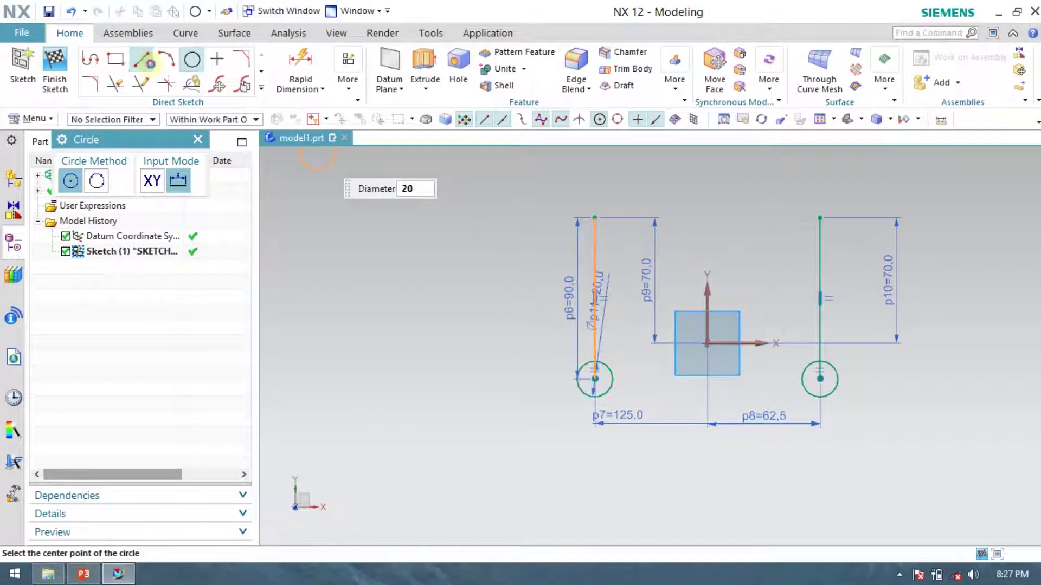
click(384, 244)
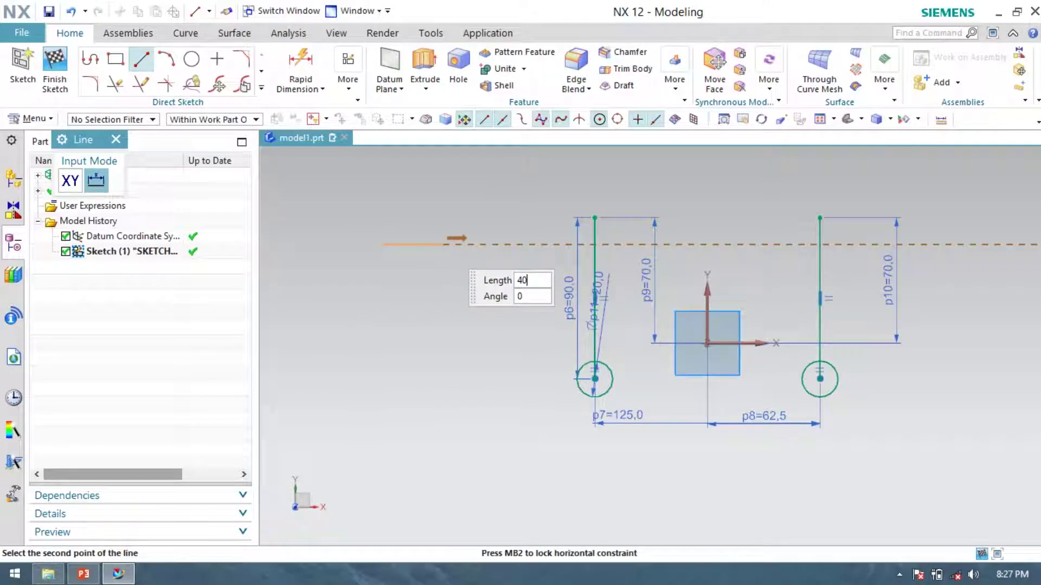
key(Return)
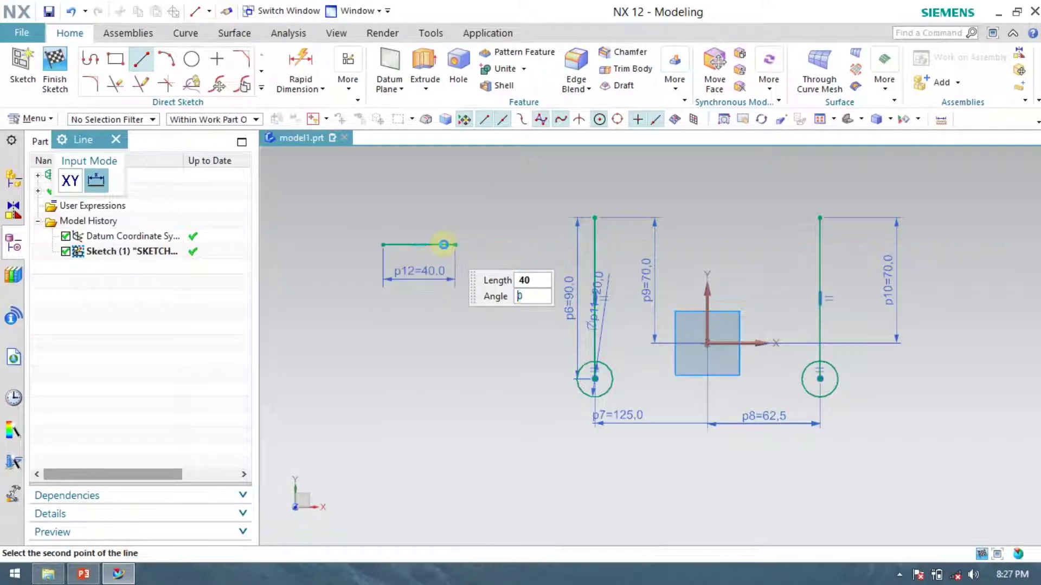
scroll(434, 228, up, 3)
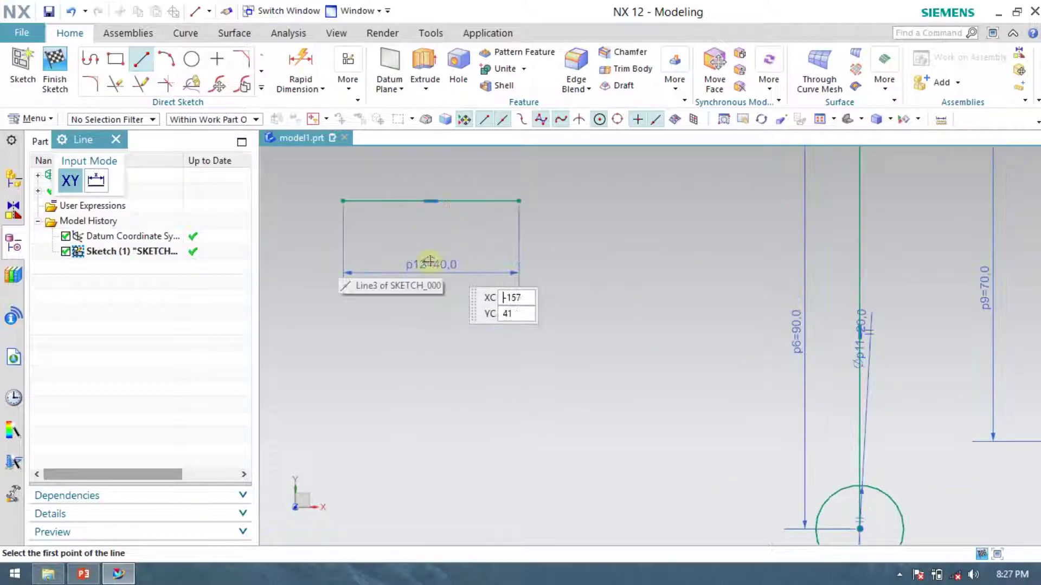
scroll(401, 239, down, 5)
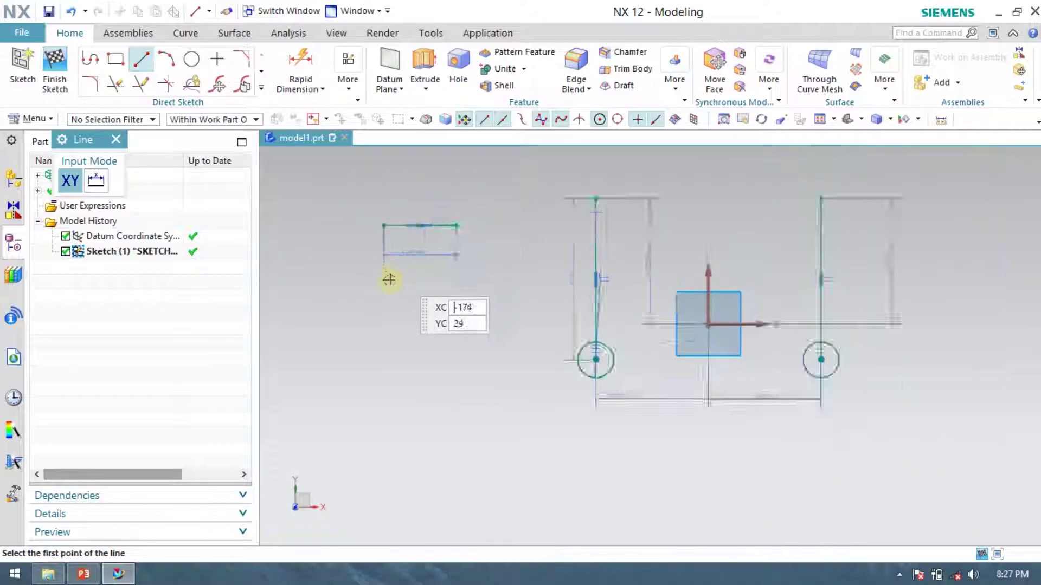
scroll(488, 244, up, 4)
scroll(423, 250, down, 3)
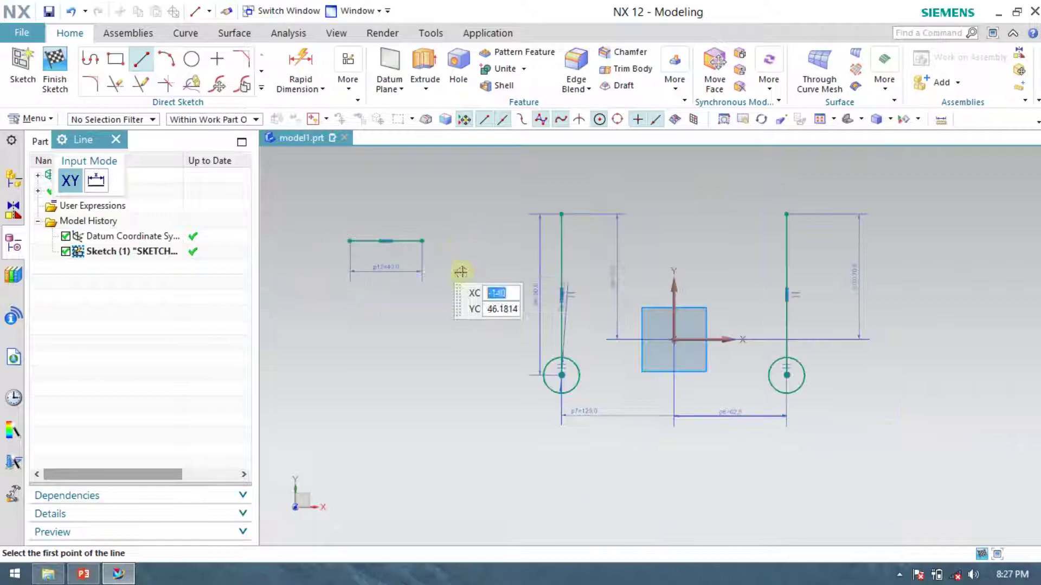
- Delete the circle at the lower endpoint of the right vertical line
scroll(626, 390, up, 2)
key(Escape)
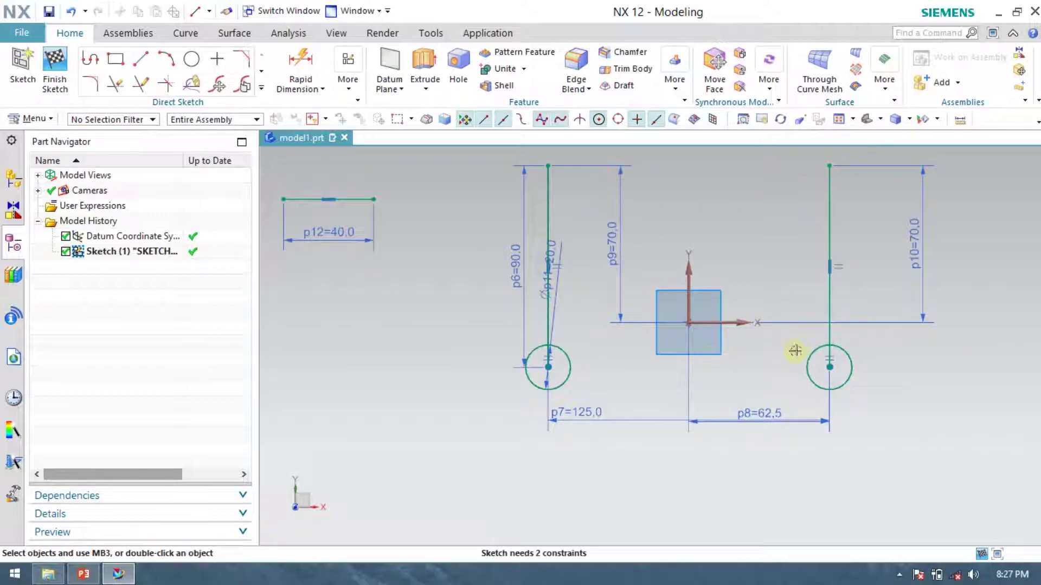
click(812, 351)
key(Delete)
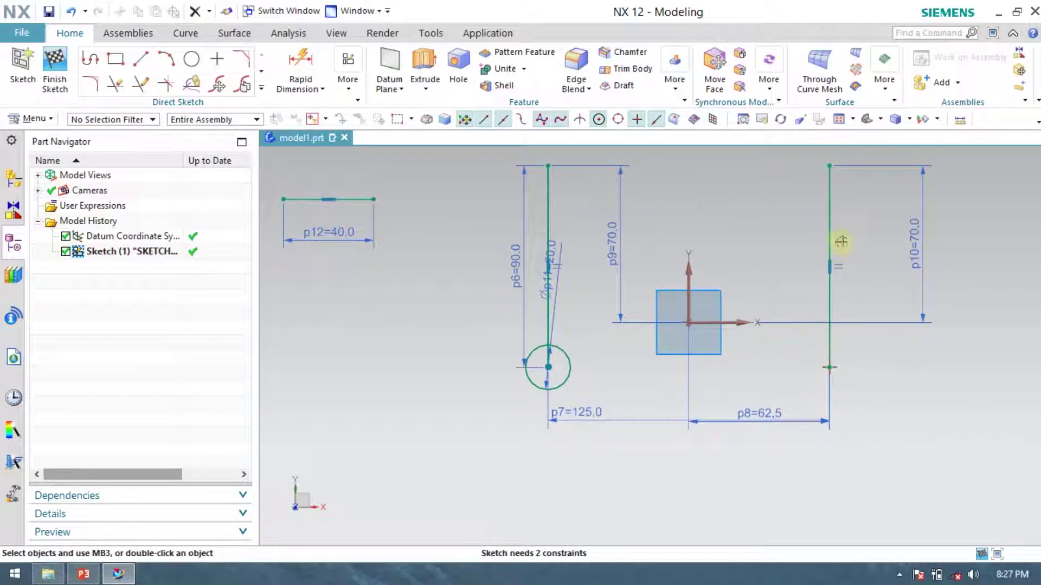
- Convert both the right and the left vertical lines to reference lines
right_click(824, 237)
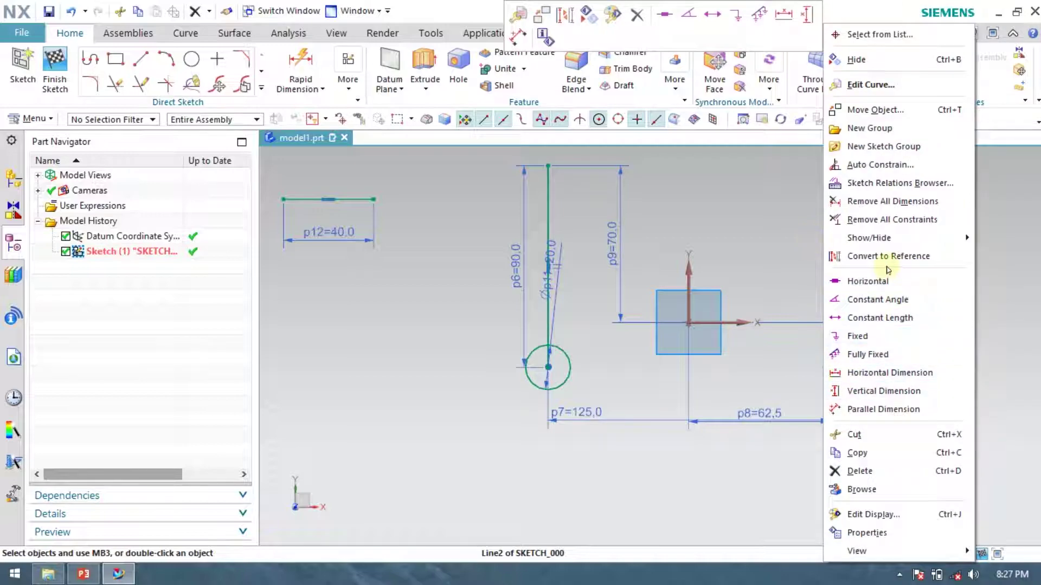
click(890, 256)
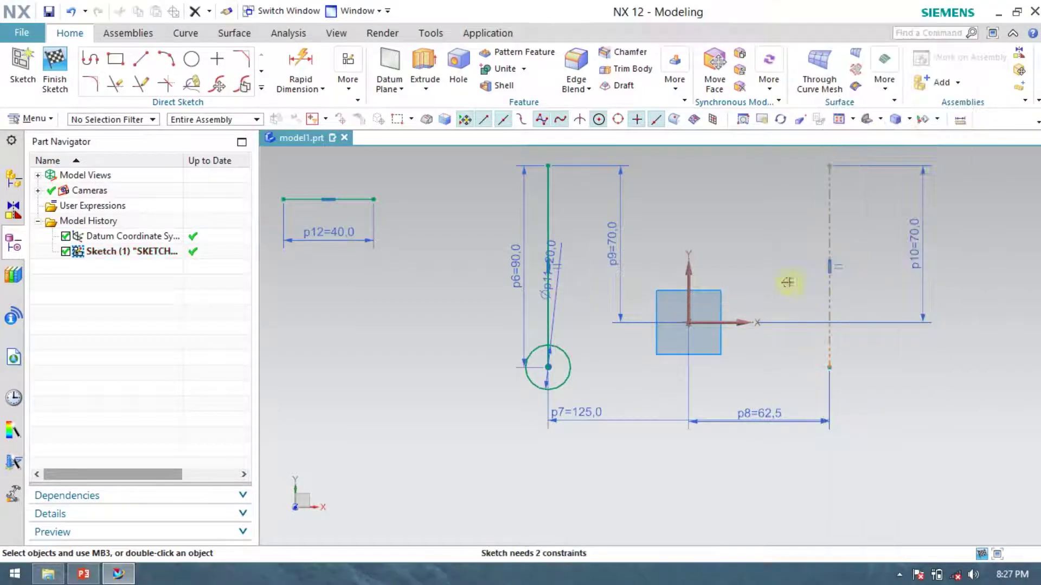
right_click(554, 205)
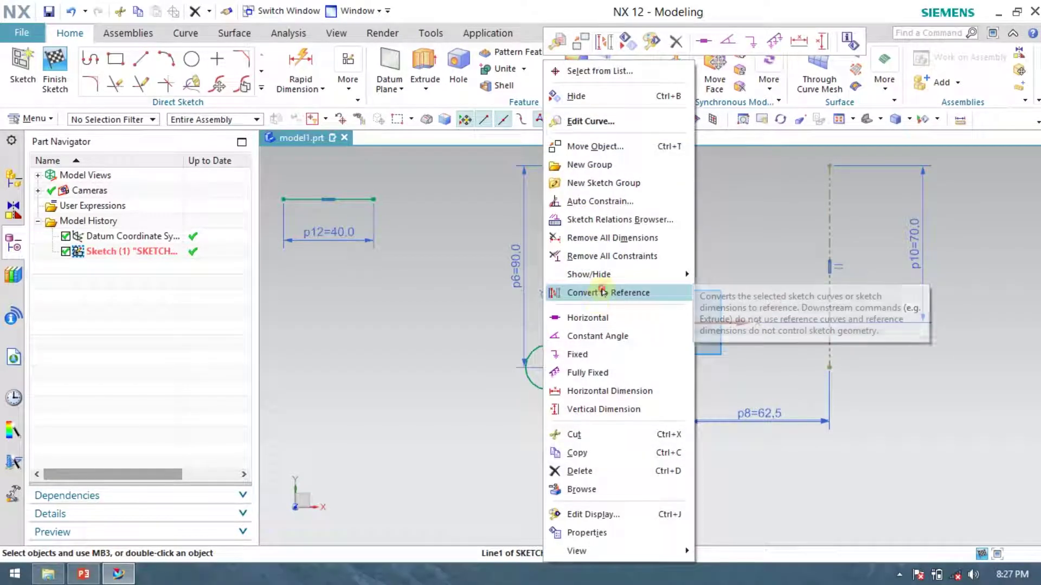
click(603, 293)
- Move the loose 40 mm horizontal line so its midpoint sits on the upper endpoint of the left reference line
scroll(437, 244, down, 3)
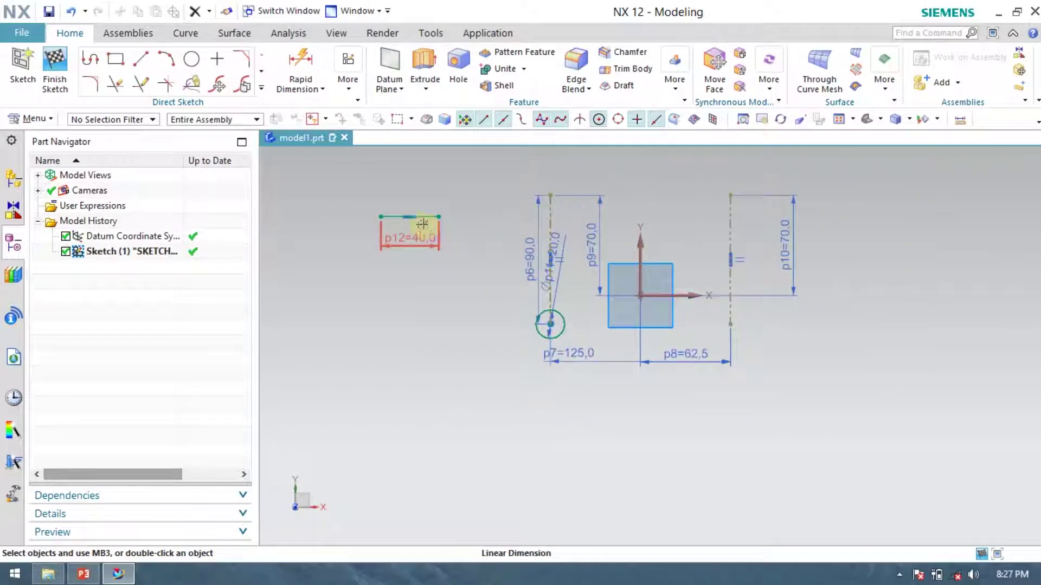
scroll(423, 223, up, 4)
mouse_move(449, 234)
mouse_down()
mouse_move(869, 163)
mouse_move(847, 171)
mouse_up()
scroll(608, 255, down, 4)
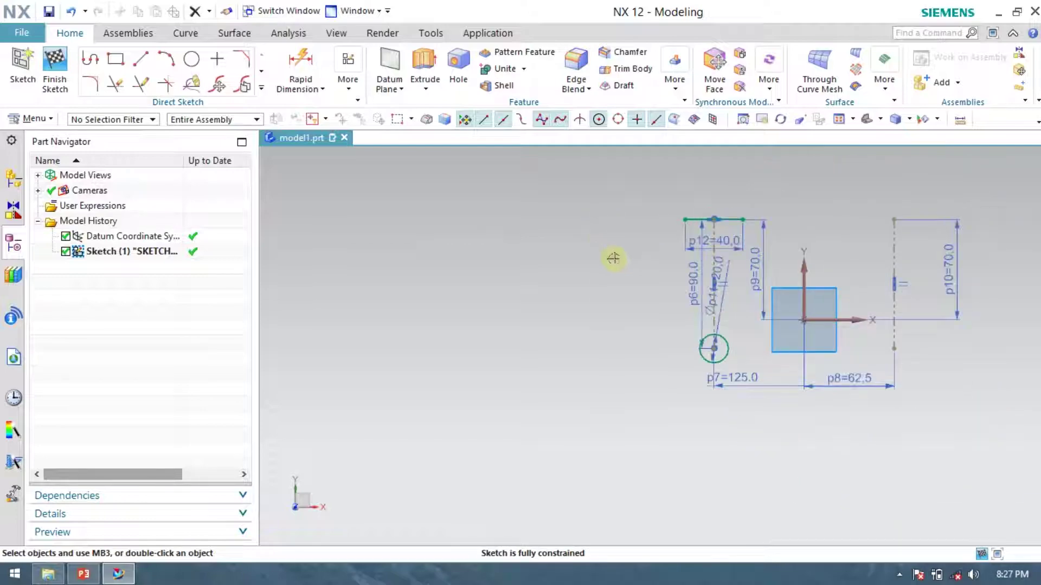
- Place the circle's diameter dimension clear of the left reference line and set the diameter to 40 mm
scroll(719, 271, up, 2)
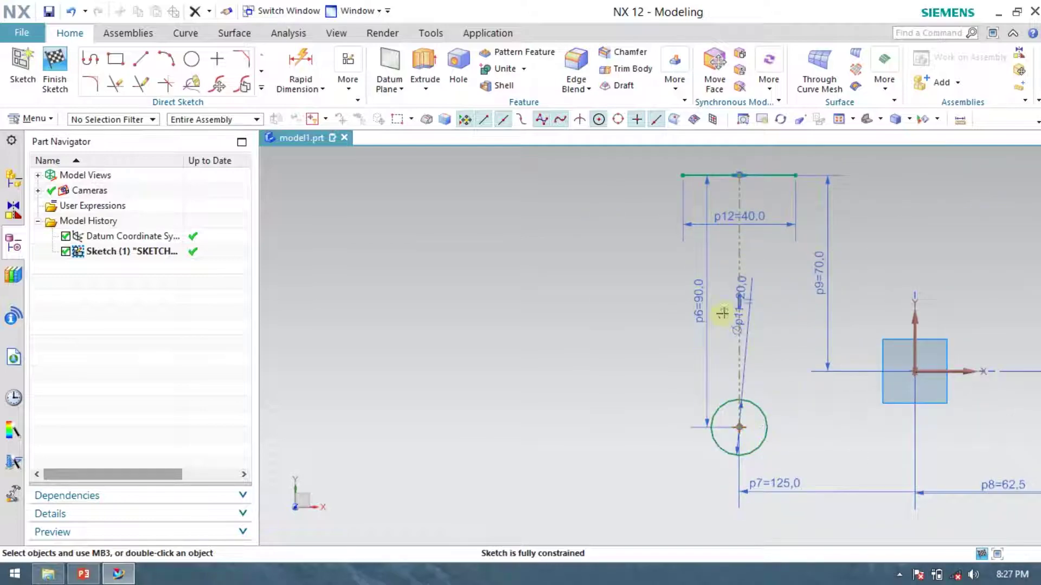
drag(748, 281, 802, 307)
double_click(802, 307)
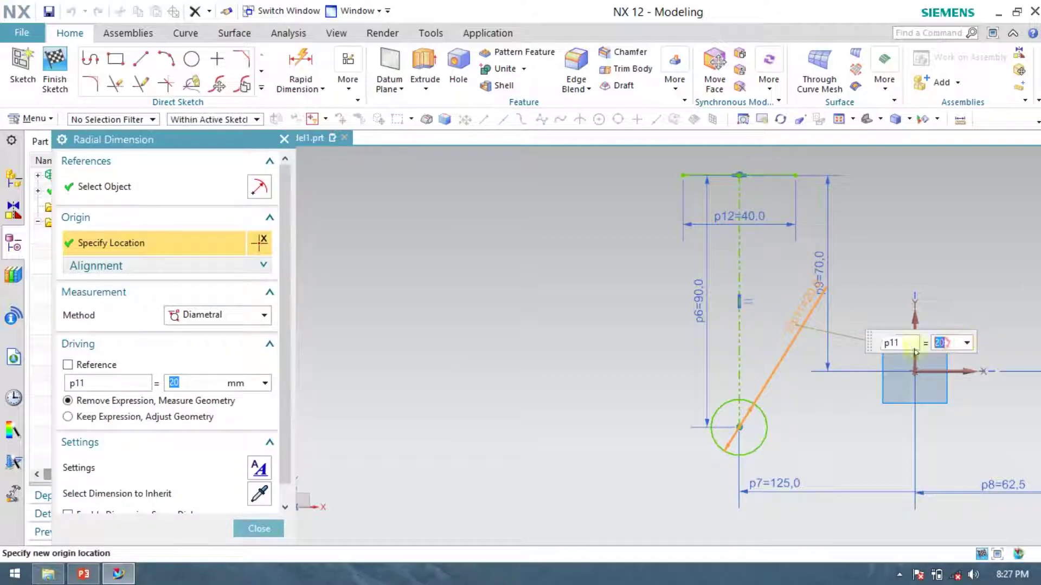
text(40)
key(Return)
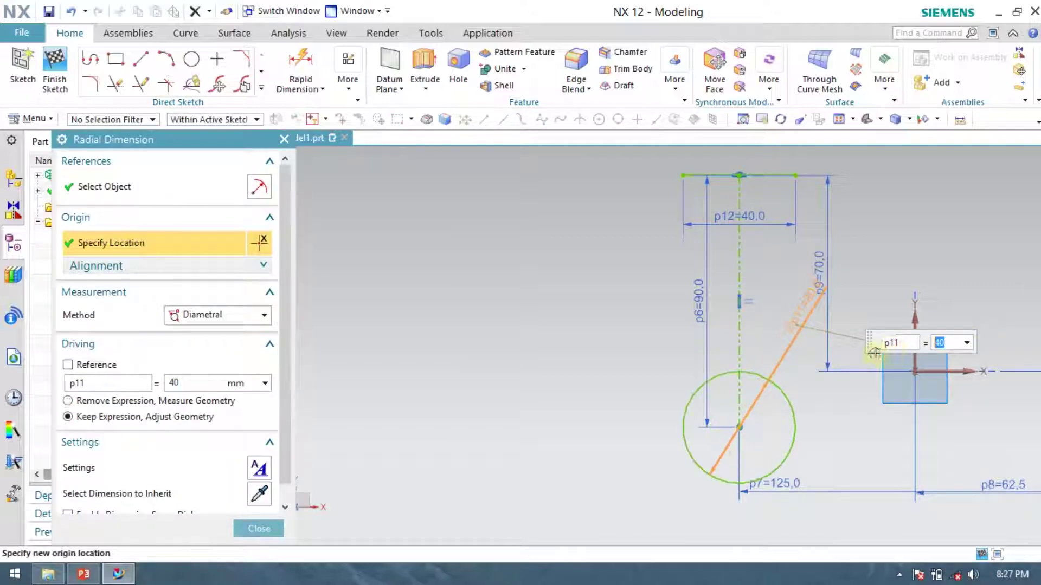
- Draw a short vertical line downward from each end of the 40 mm horizontal line
scroll(534, 272, down, 3)
scroll(576, 251, up, 3)
scroll(576, 251, down, 1)
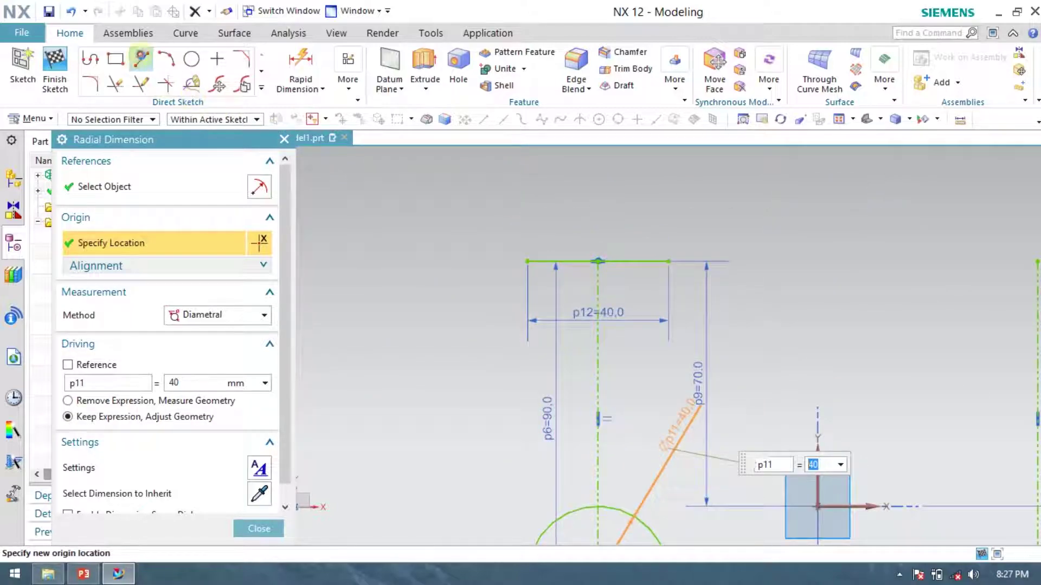
click(141, 58)
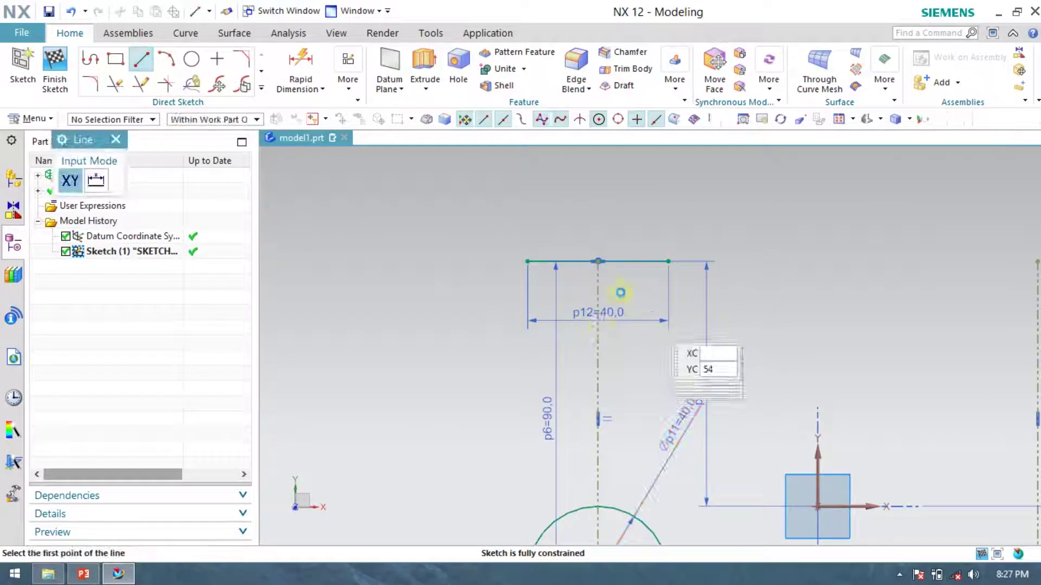
click(528, 261)
click(527, 353)
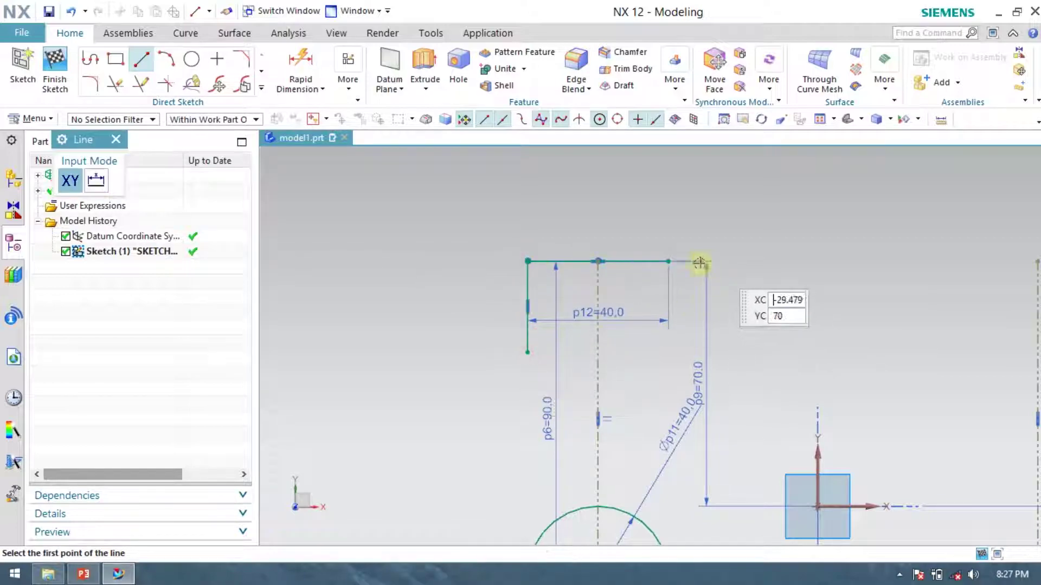
click(668, 262)
click(669, 371)
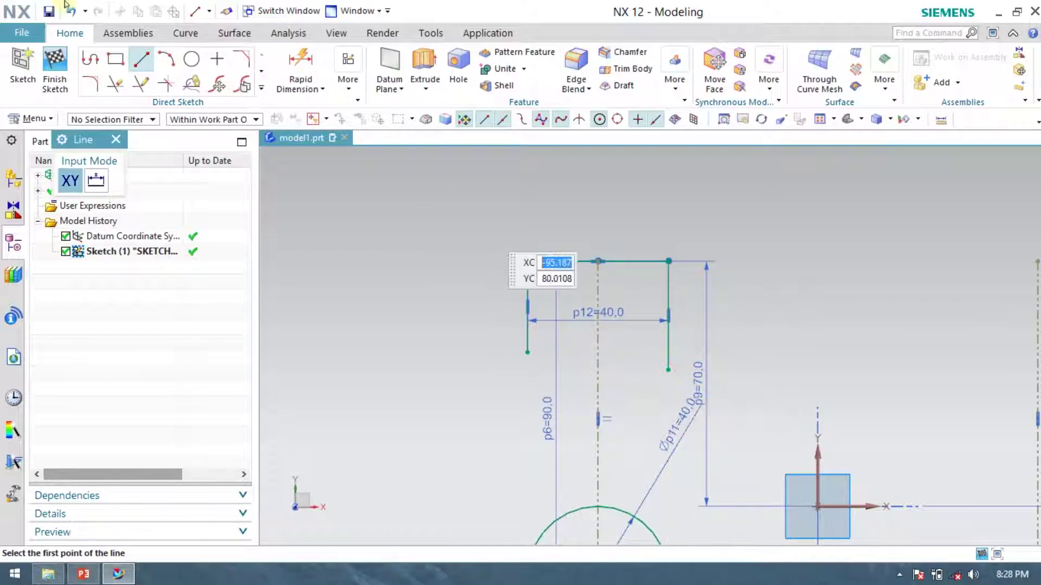
- Extend both short vertical side lines down to the 40 mm circle with Quick Extend
click(120, 82)
click(141, 83)
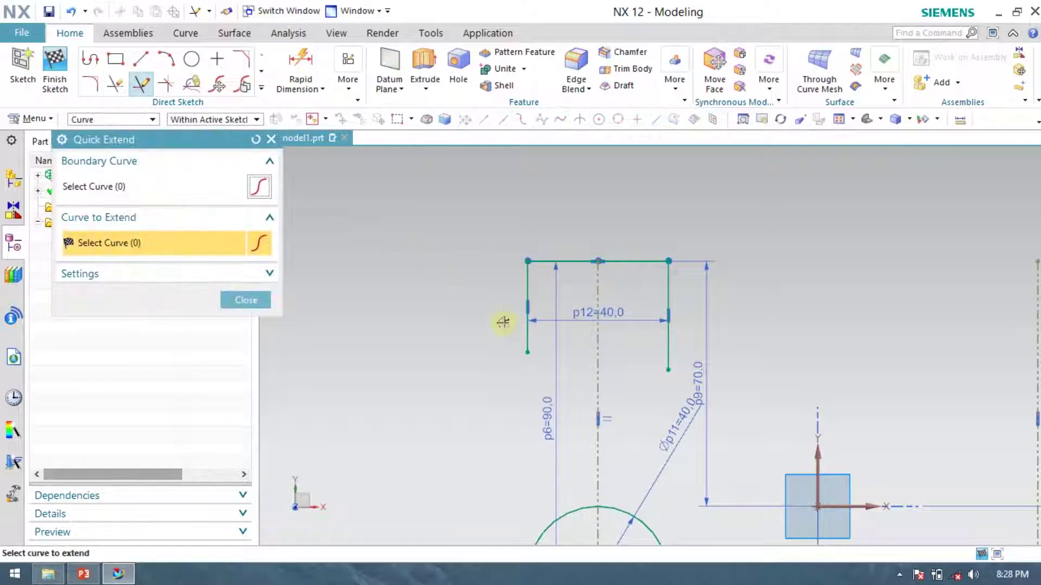
click(522, 317)
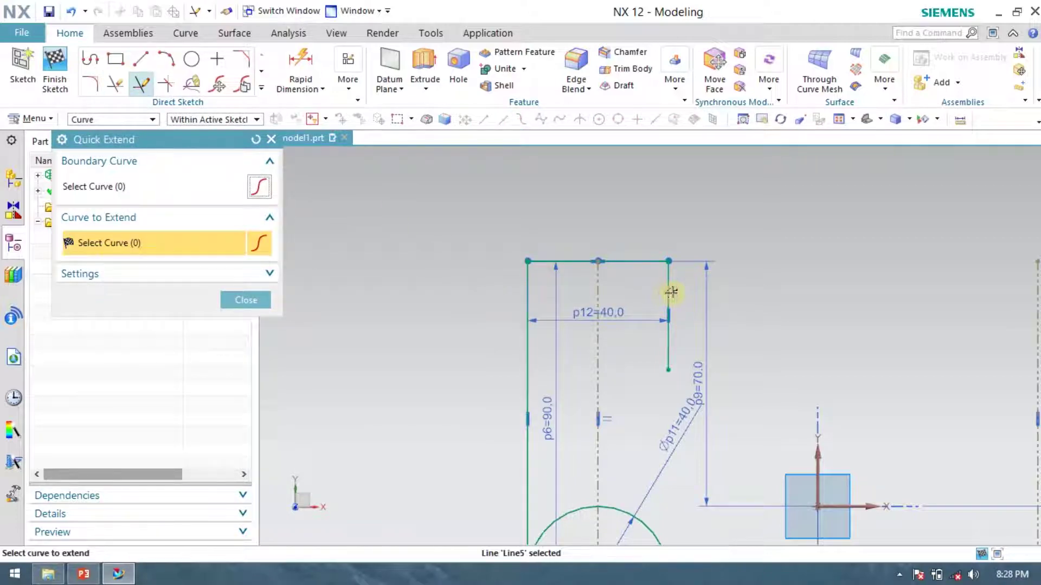
click(668, 332)
scroll(447, 265, down, 3)
- Trim away the upper half of the 40 mm circle between the two side lines
scroll(539, 420, up, 3)
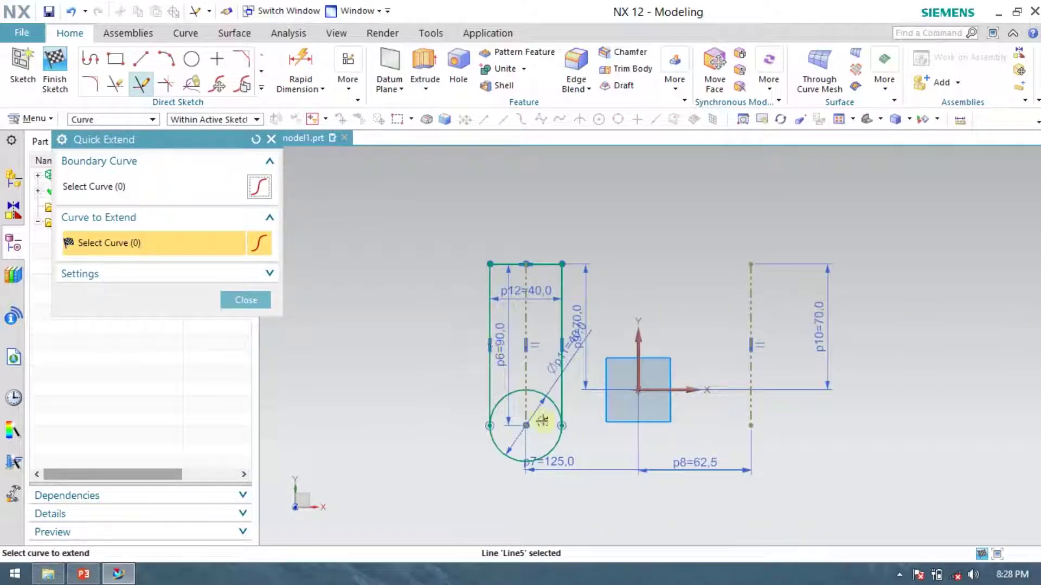
click(117, 87)
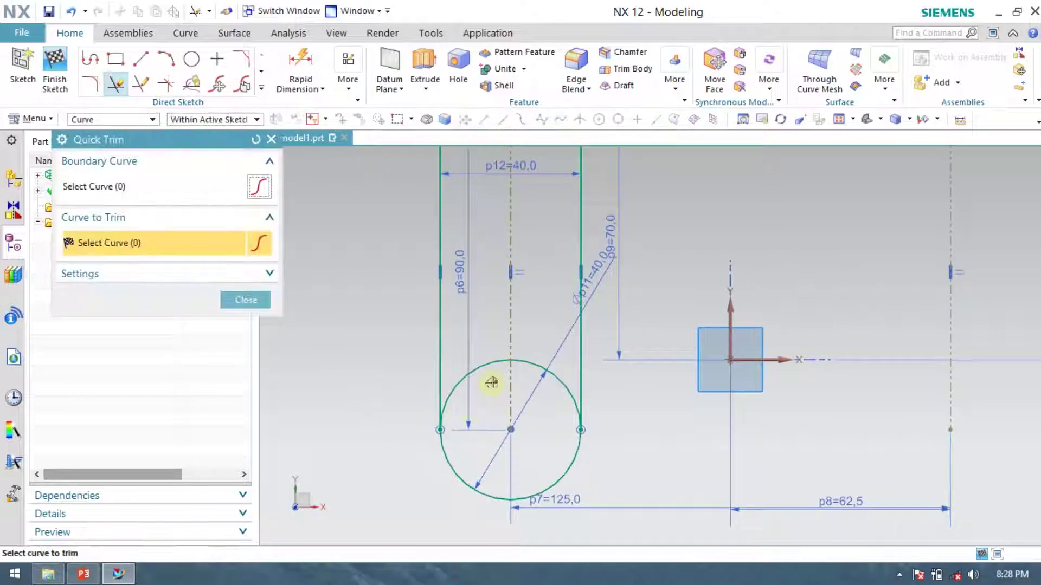
click(498, 359)
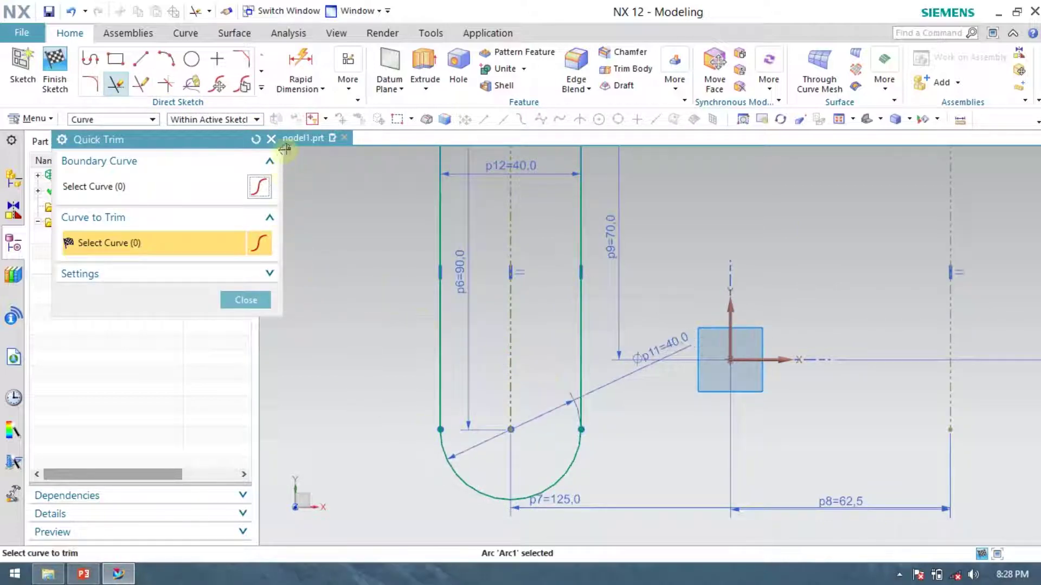
click(271, 139)
- Draw a 7.9 mm diameter circle centred on the lower arc's centre point
click(192, 59)
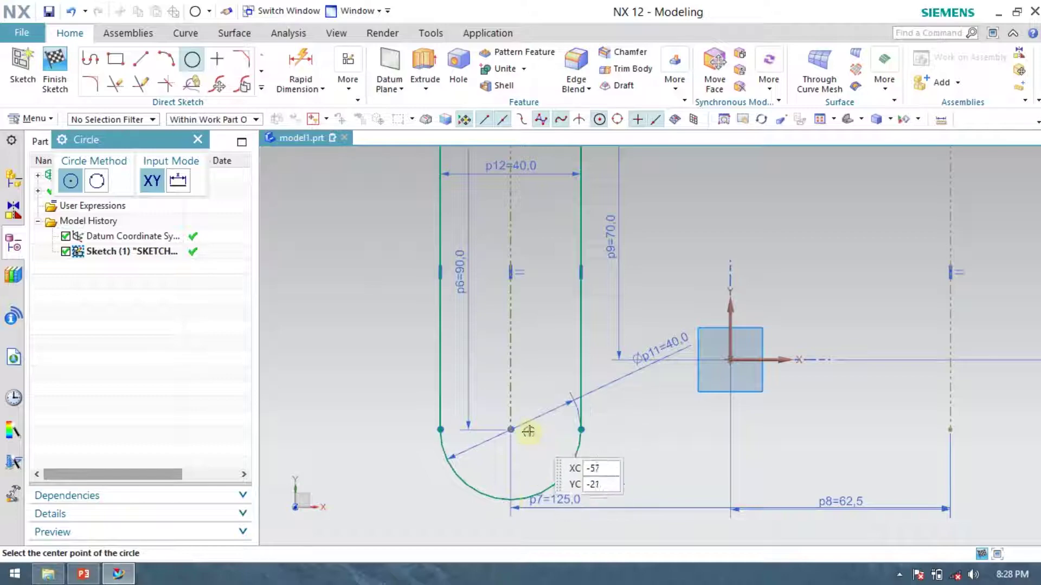
click(510, 430)
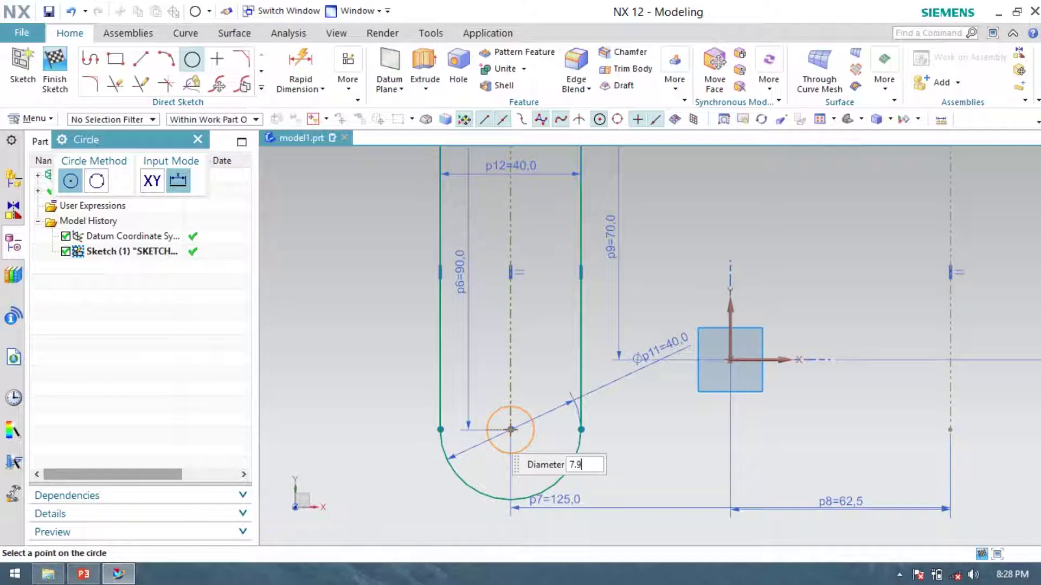
key(Return)
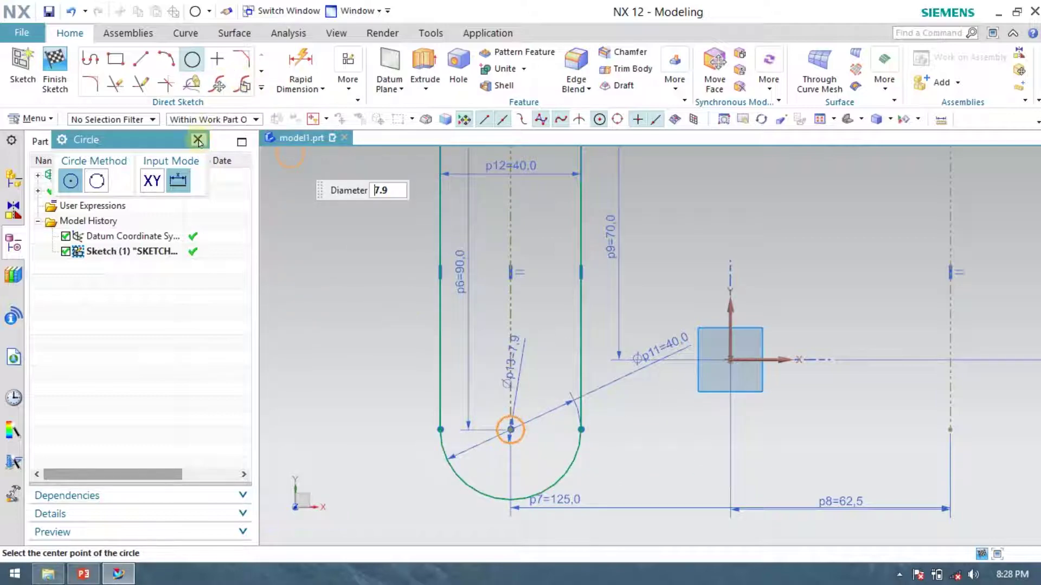
click(198, 141)
- Mirror the four outer curves of the left profile about the sketch's vertical axis and finish the sketch
scroll(522, 328, down, 2)
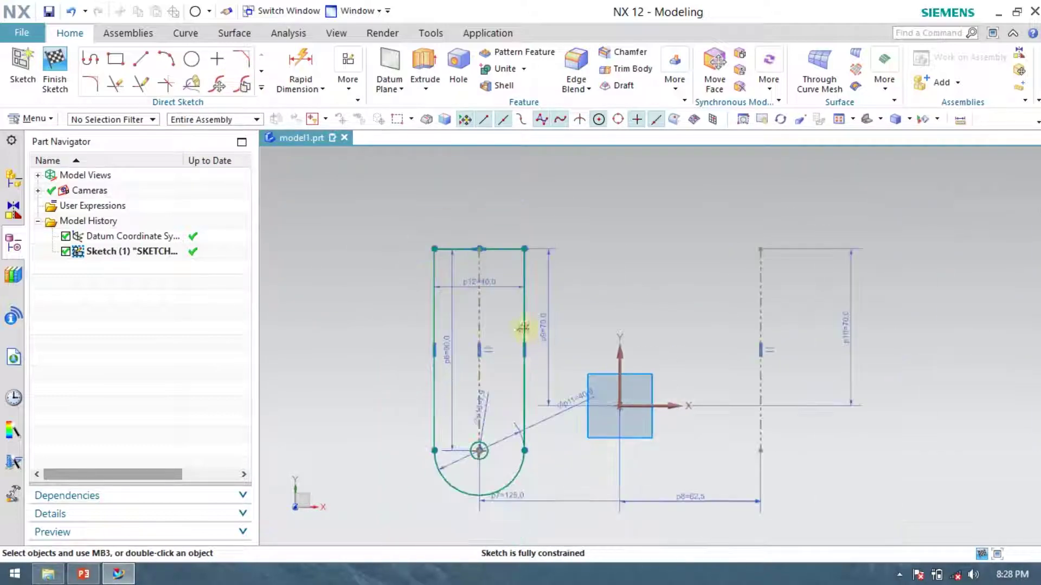
click(261, 88)
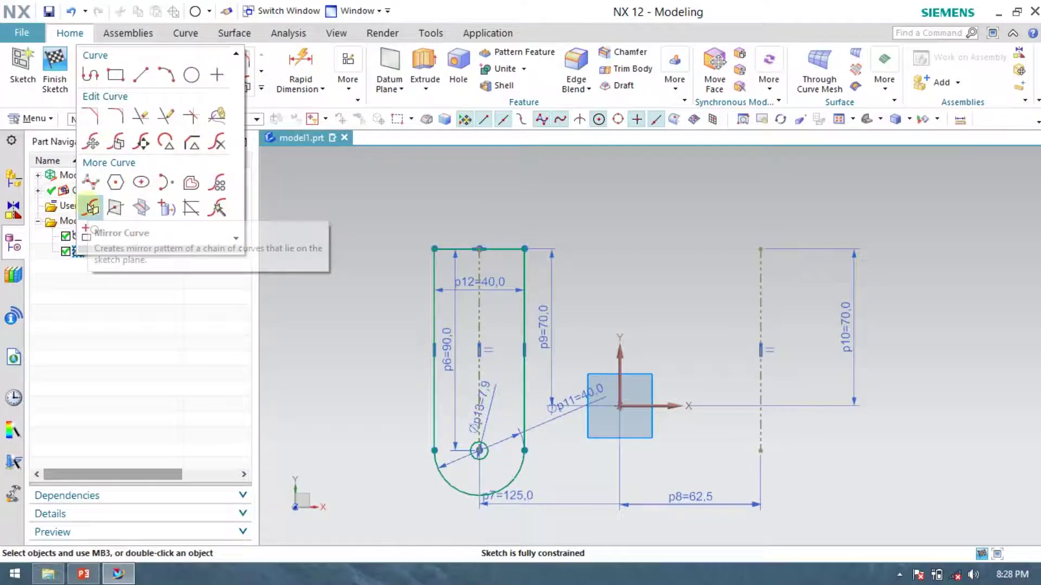
click(91, 207)
click(451, 256)
click(90, 257)
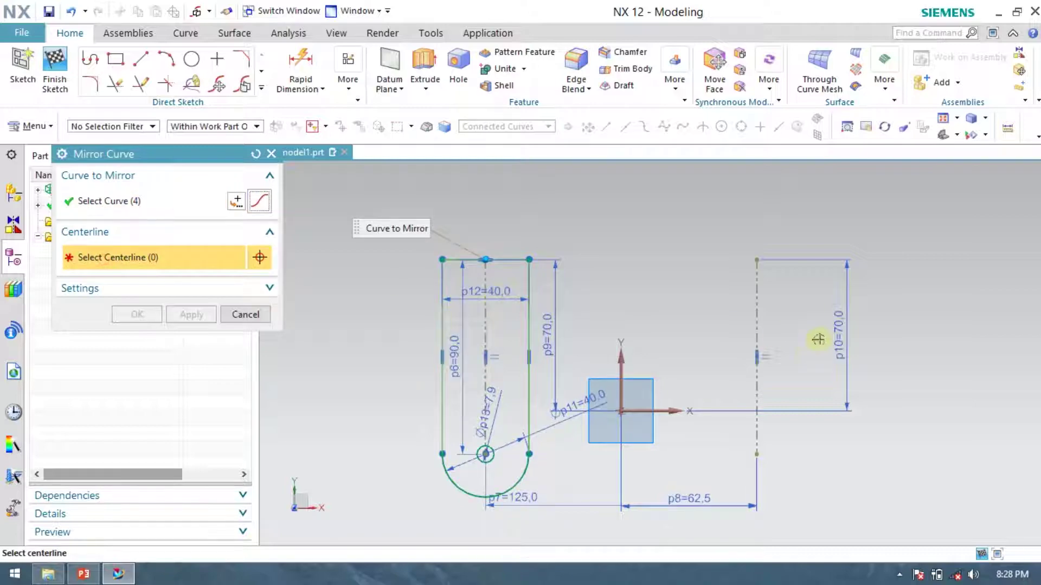
click(621, 369)
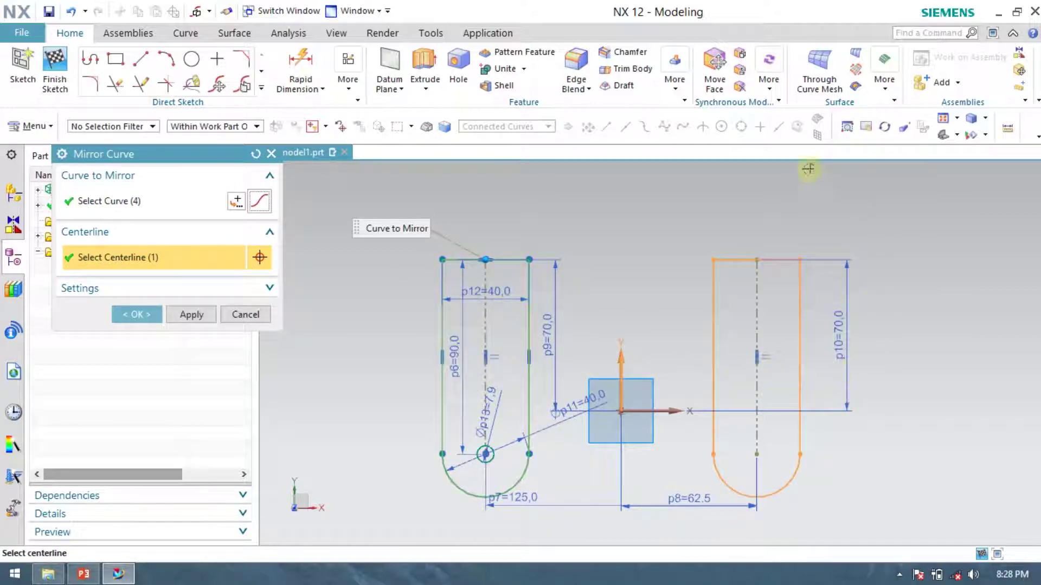
click(134, 316)
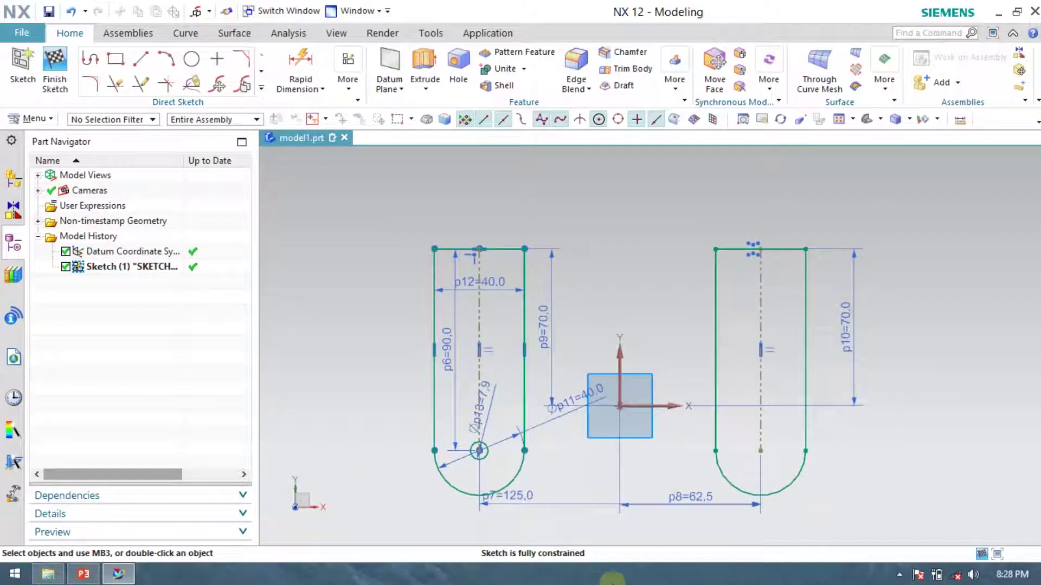
click(55, 64)
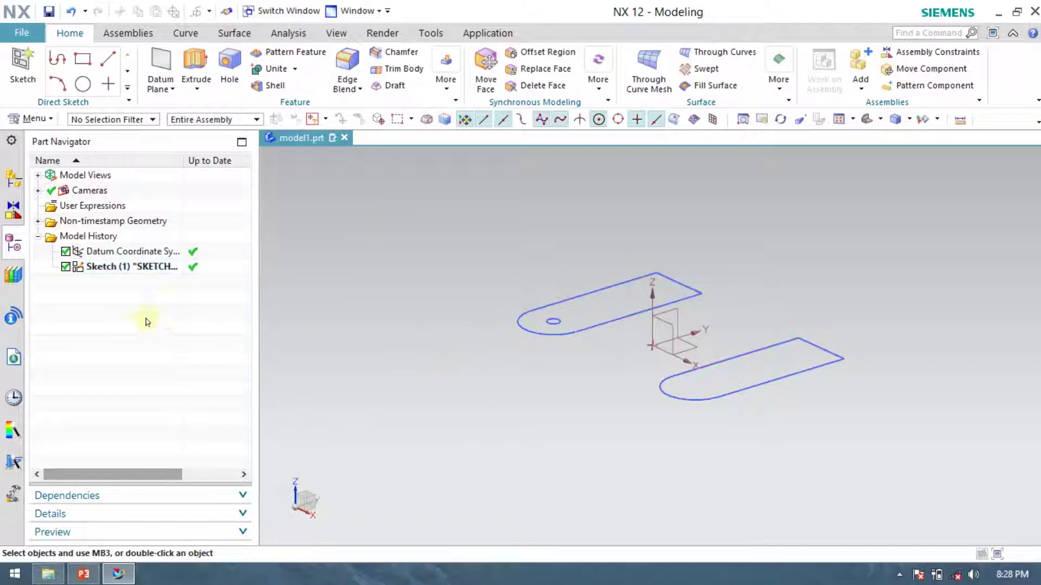
- Reopen the sketch, mirror the 7.9 mm circle about the vertical axis into the right profile, and finish the sketch
double_click(121, 267)
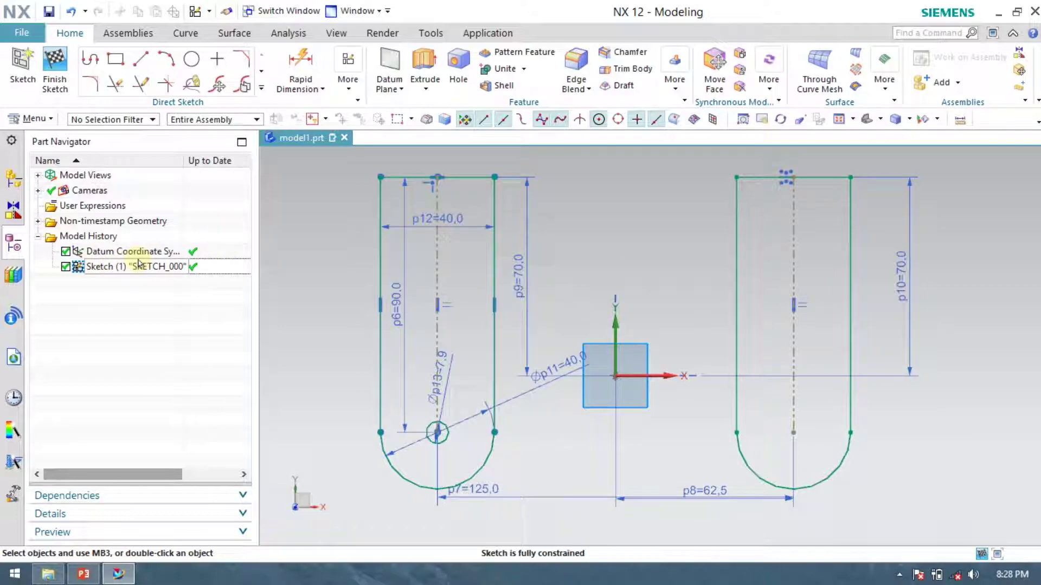
click(261, 88)
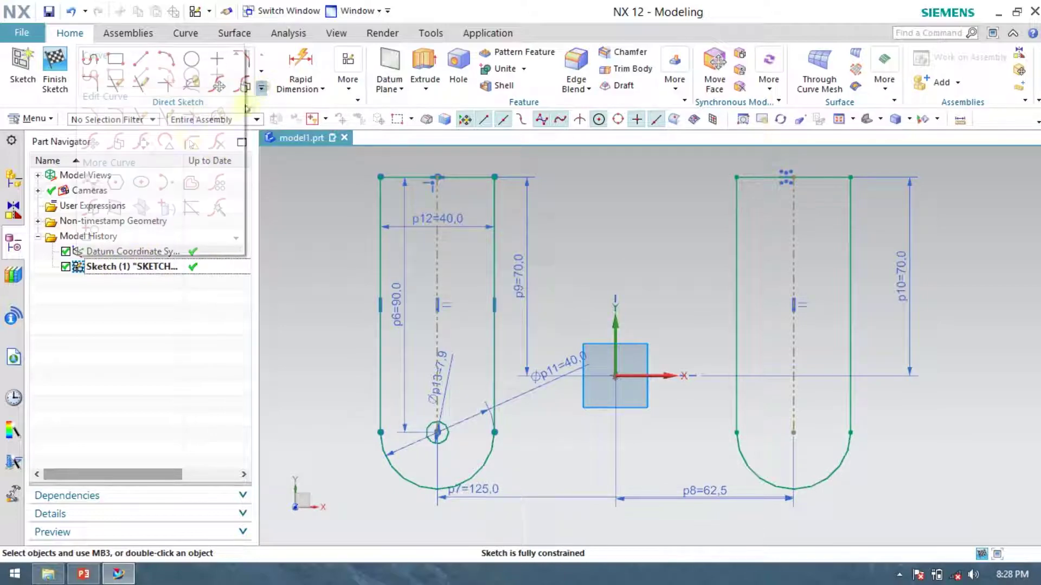
click(113, 182)
click(453, 434)
click(126, 263)
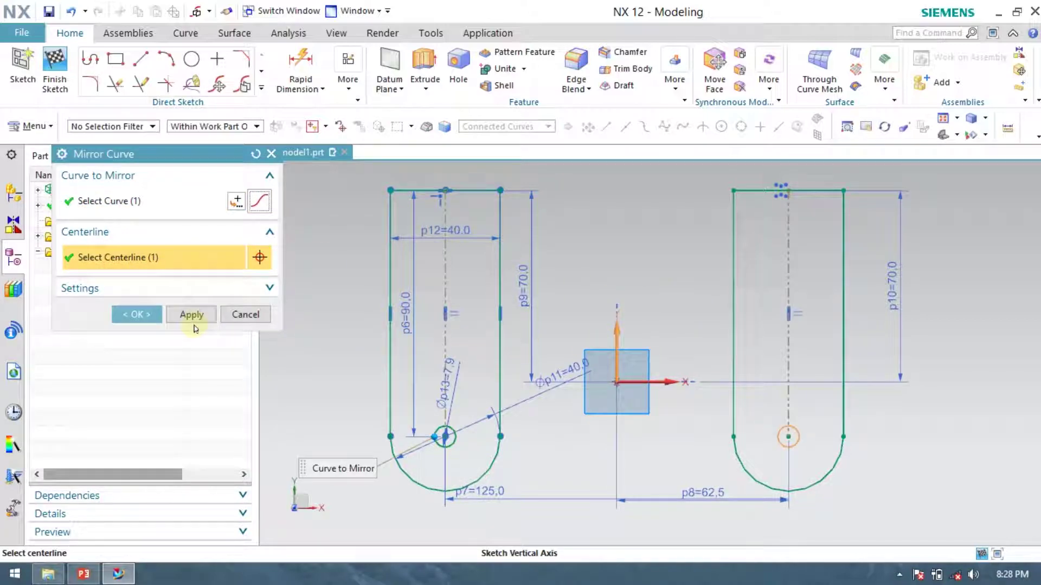
click(137, 315)
click(42, 68)
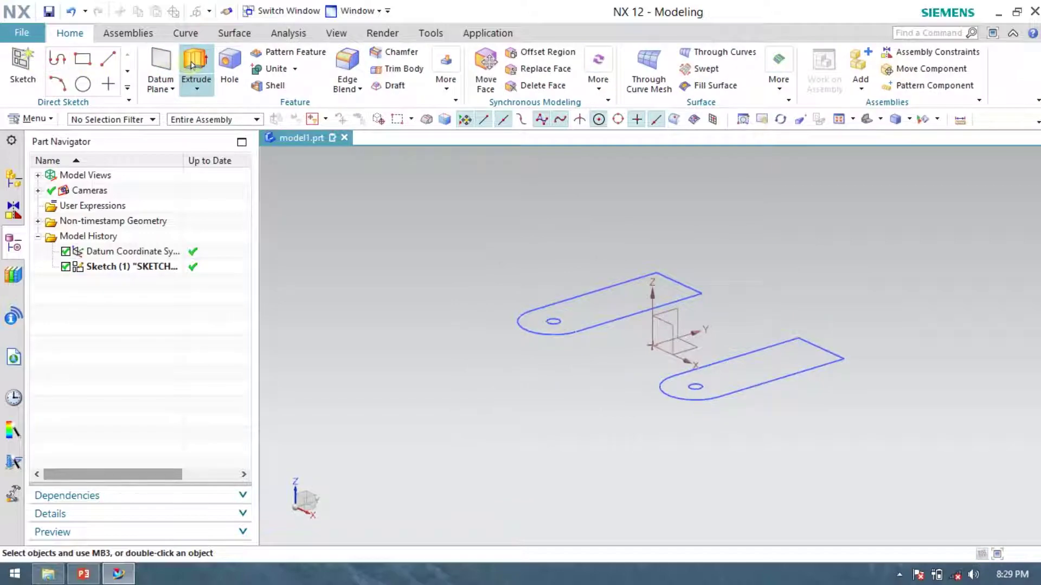
- Extrude both round-ended sketch profiles with their holes 10 mm, using no Boolean operation
click(196, 61)
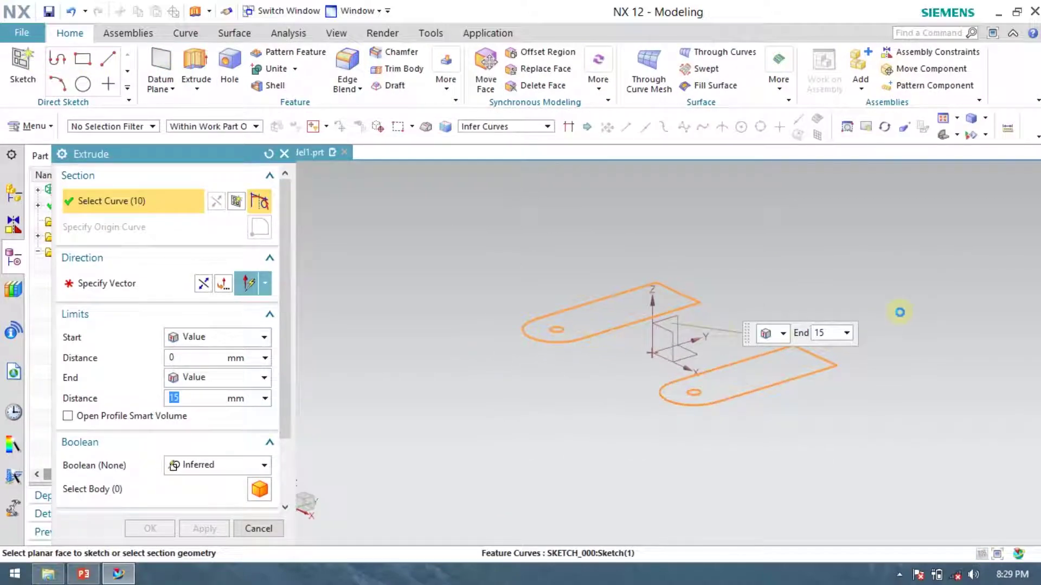
click(835, 335)
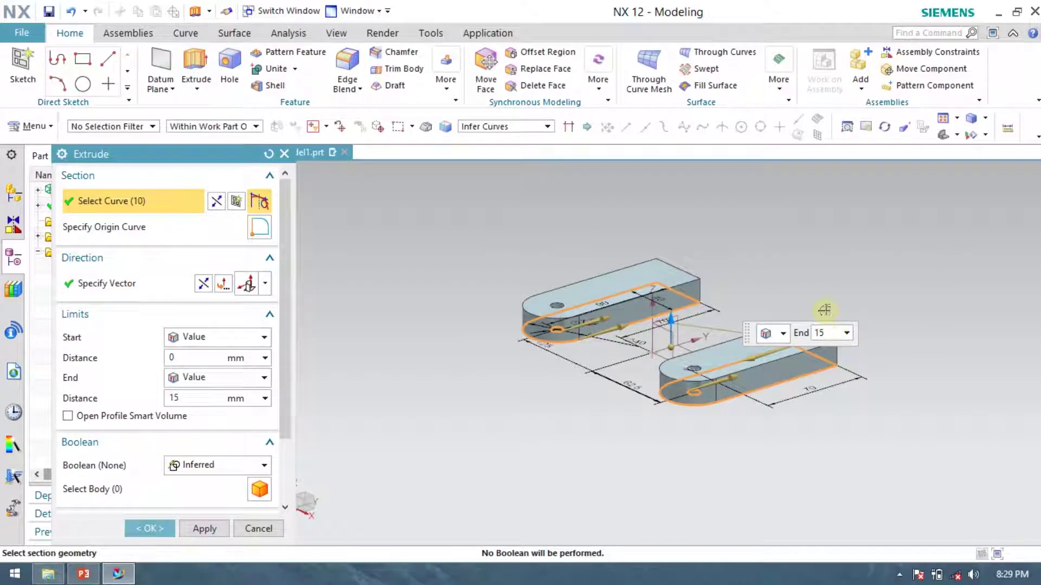
text(10)
key(Return)
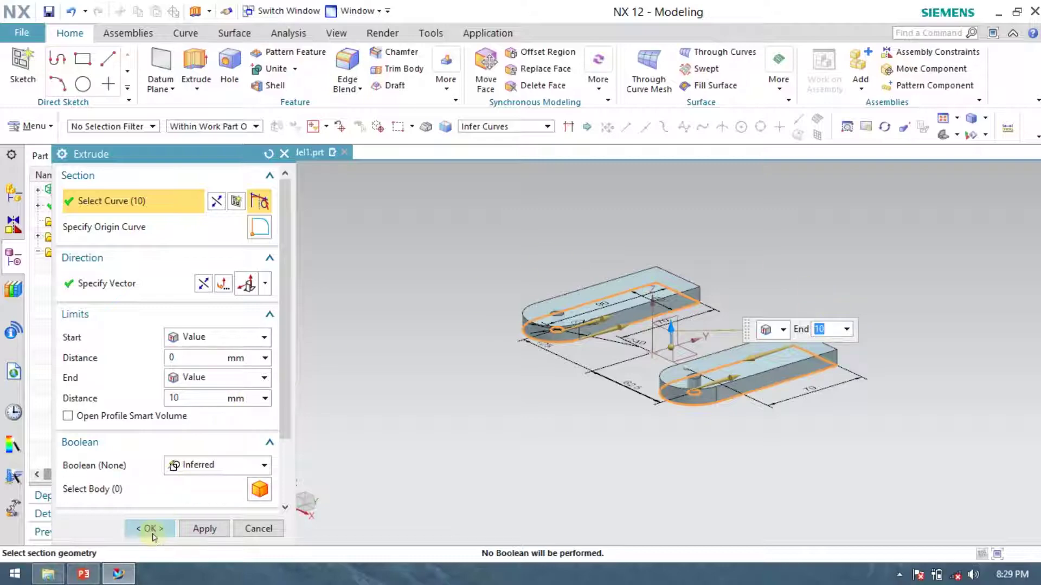
click(187, 465)
click(187, 481)
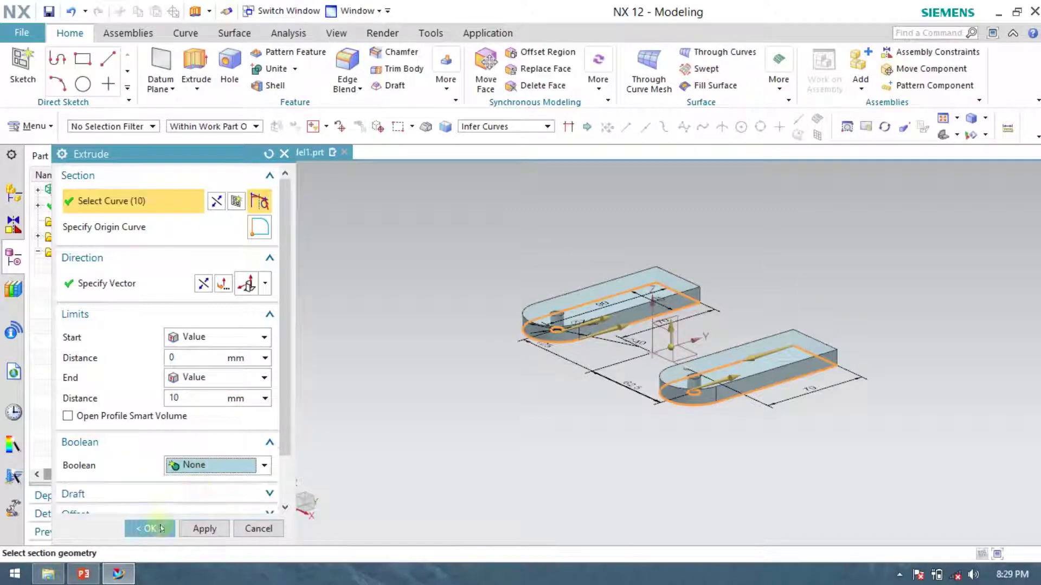
click(155, 528)
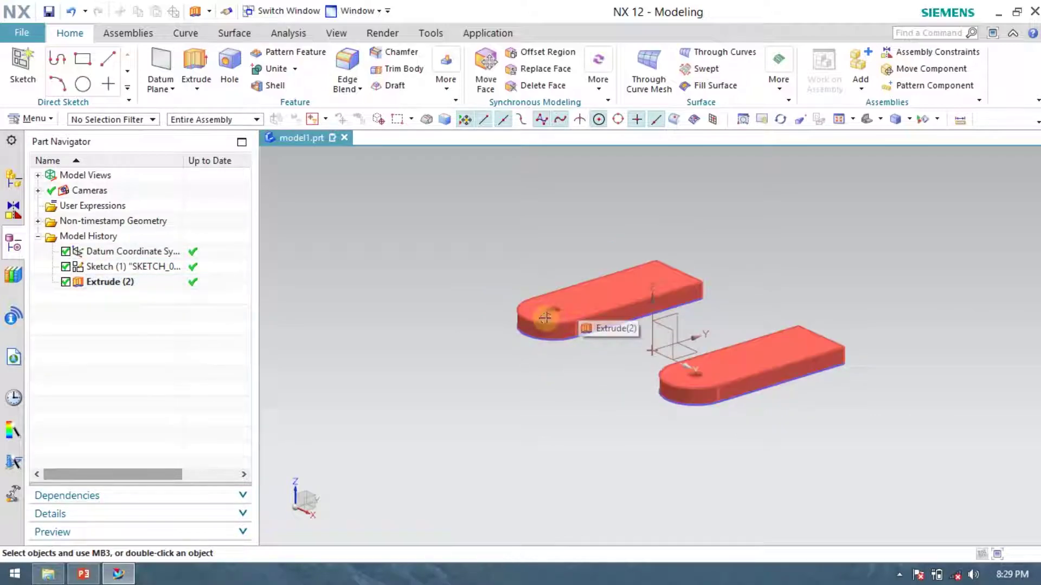
- Create a datum plane offset 130 mm above the XY plane
scroll(530, 343, down, 1)
scroll(531, 343, down, 1)
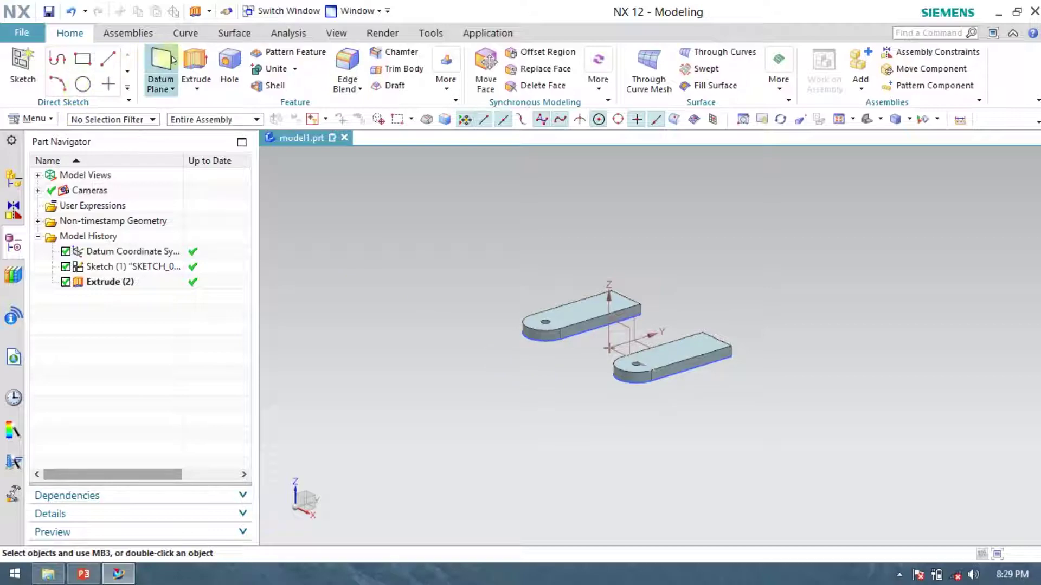
click(578, 310)
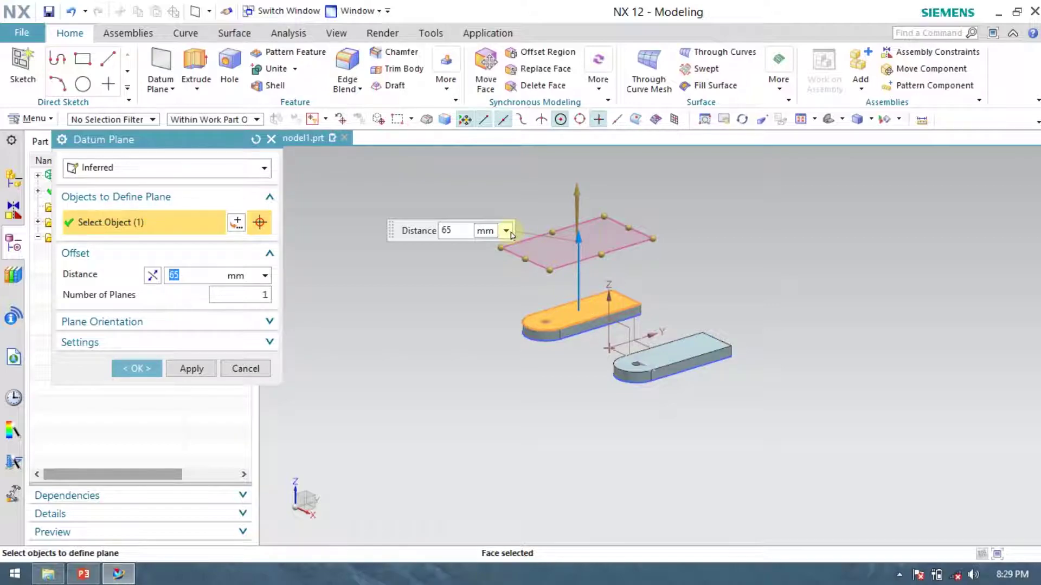
click(256, 140)
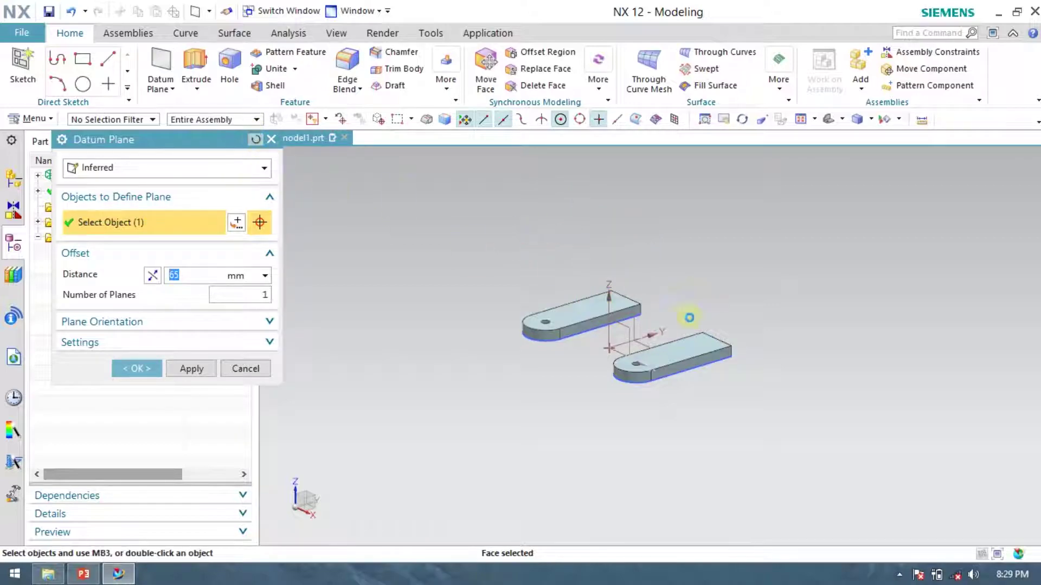
scroll(613, 345, up, 4)
click(603, 347)
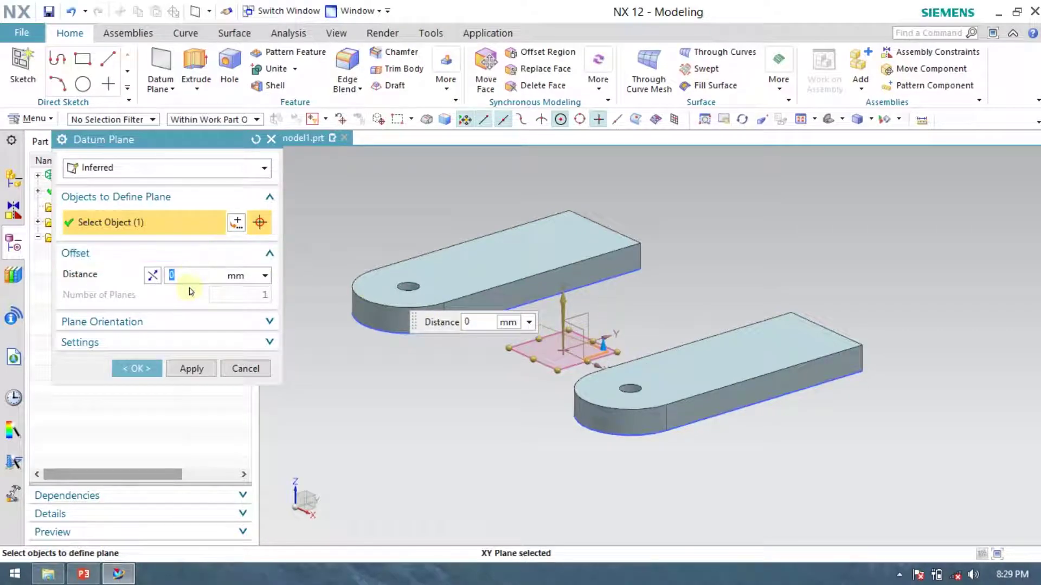
key(Return)
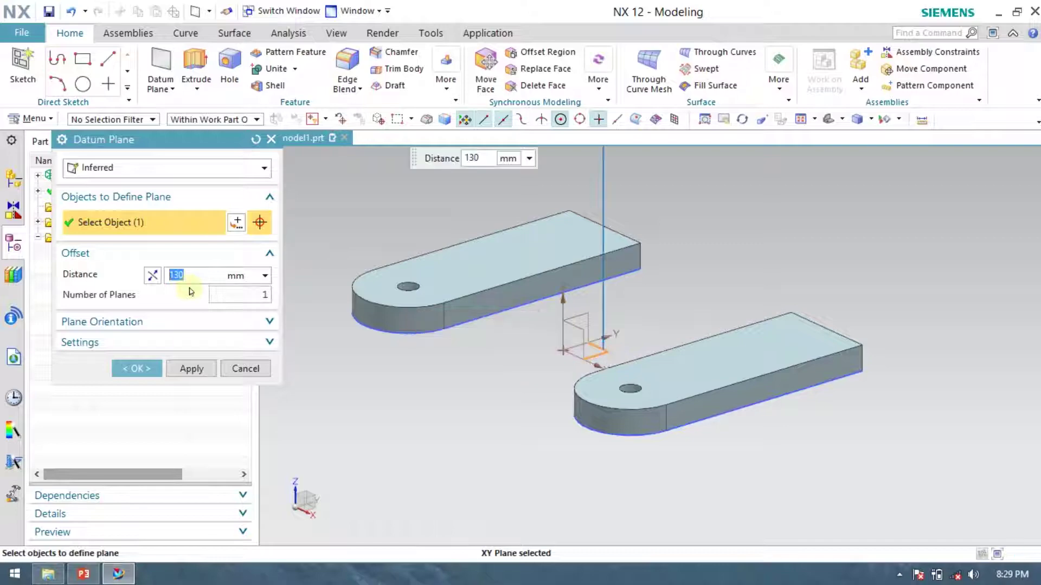
scroll(469, 379, down, 5)
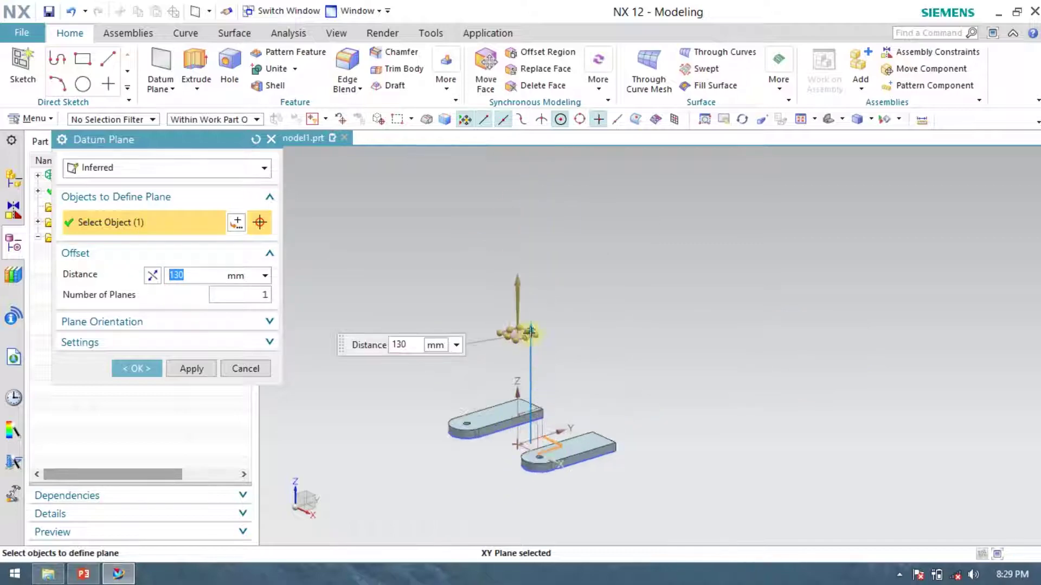
click(133, 368)
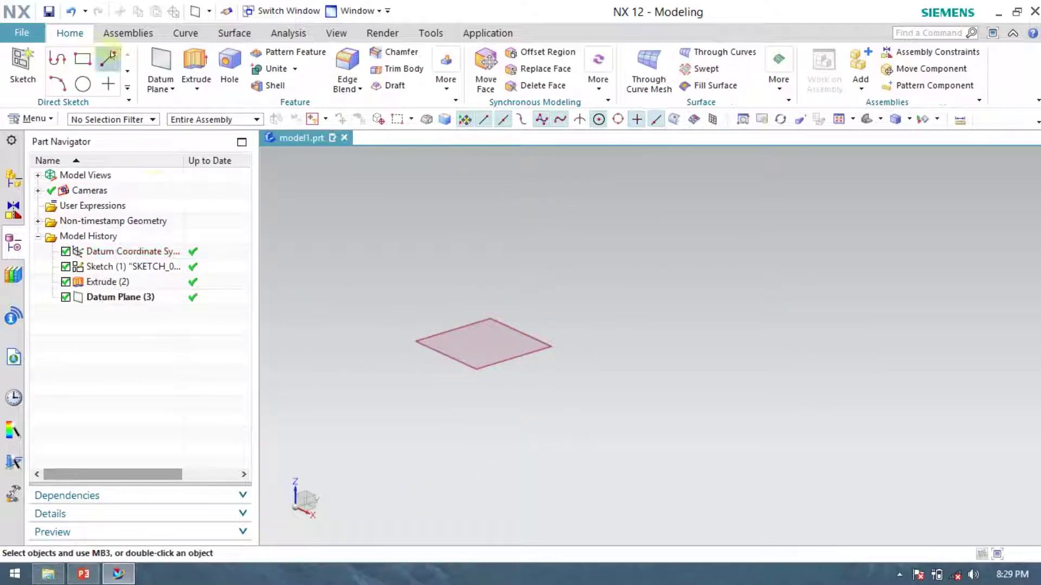
click(36, 67)
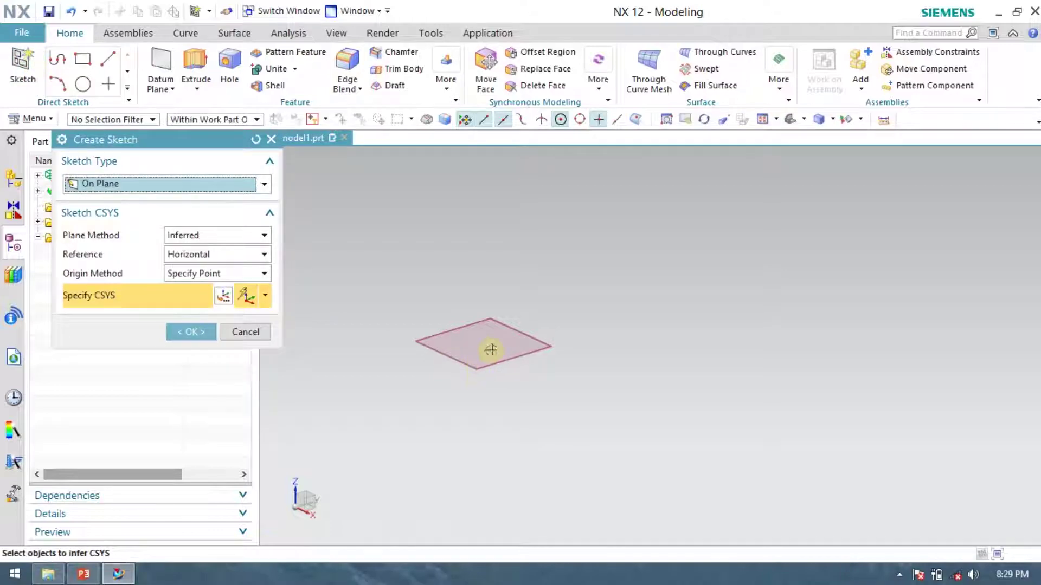
click(184, 331)
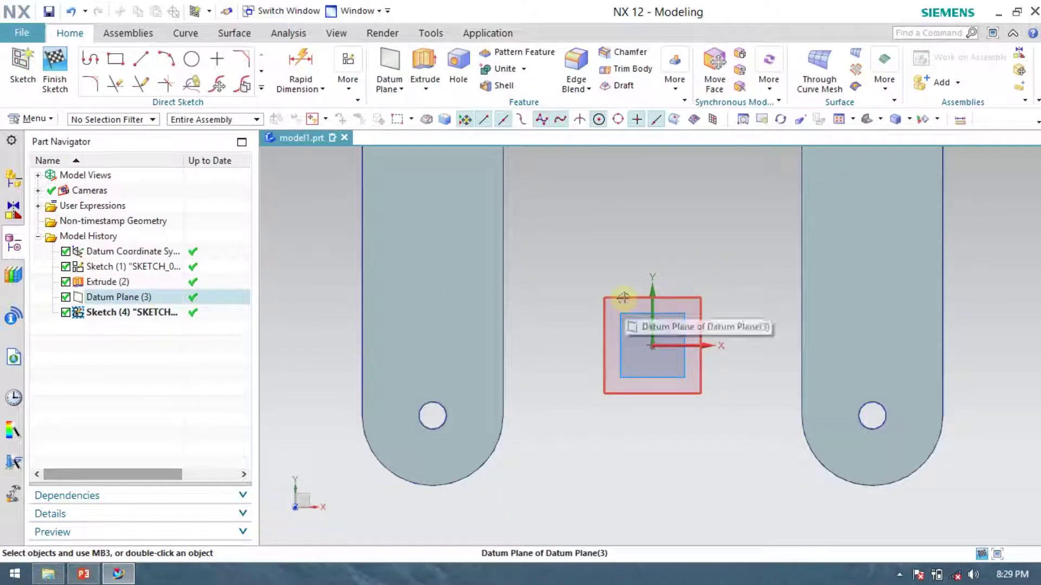
click(54, 68)
click(120, 315)
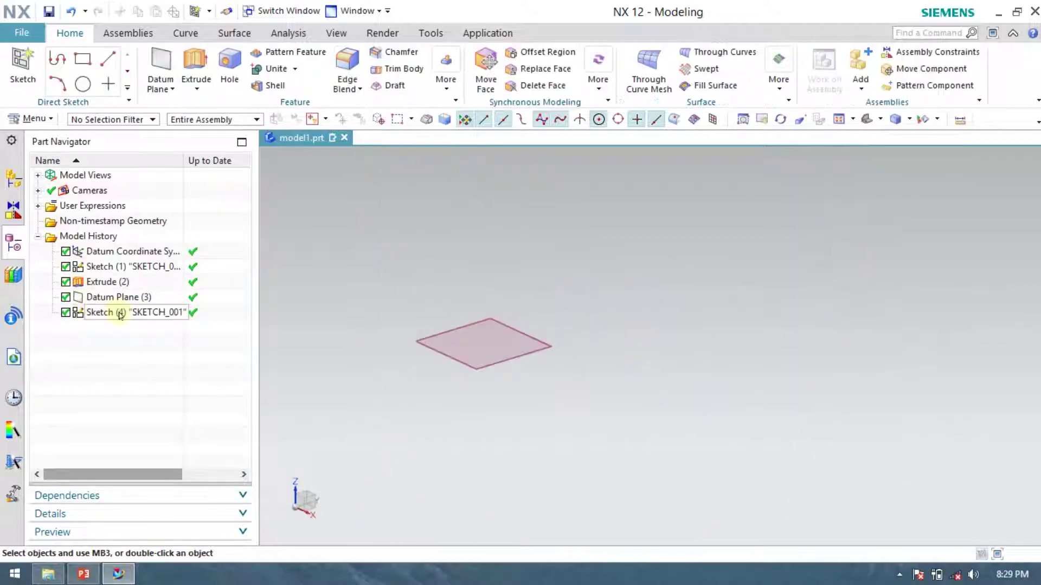
right_click(120, 315)
click(152, 305)
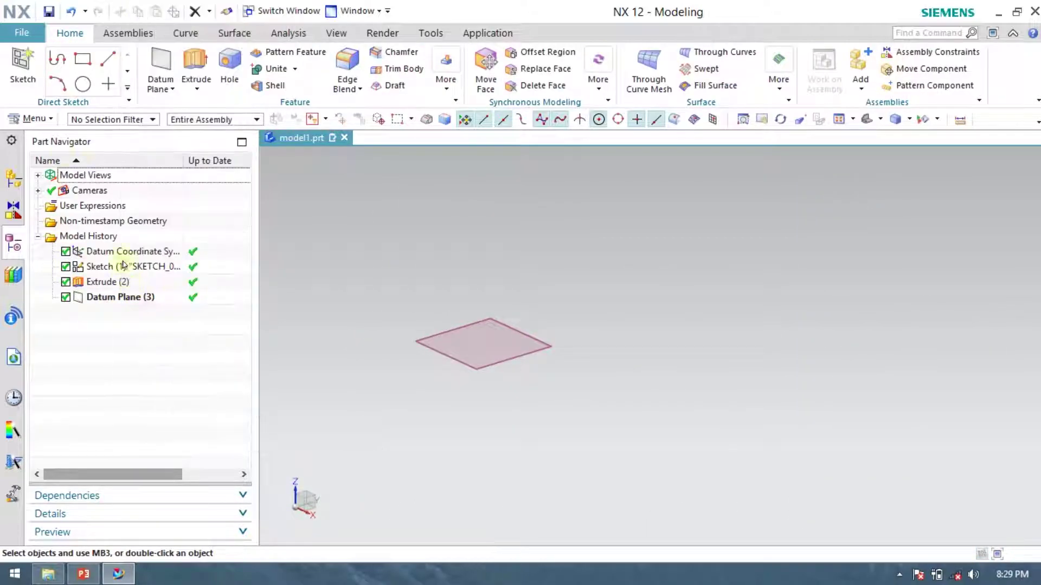
- Start a sketch on the offset datum plane and draw a 70 mm vertical line upward from the origin
click(444, 348)
click(179, 336)
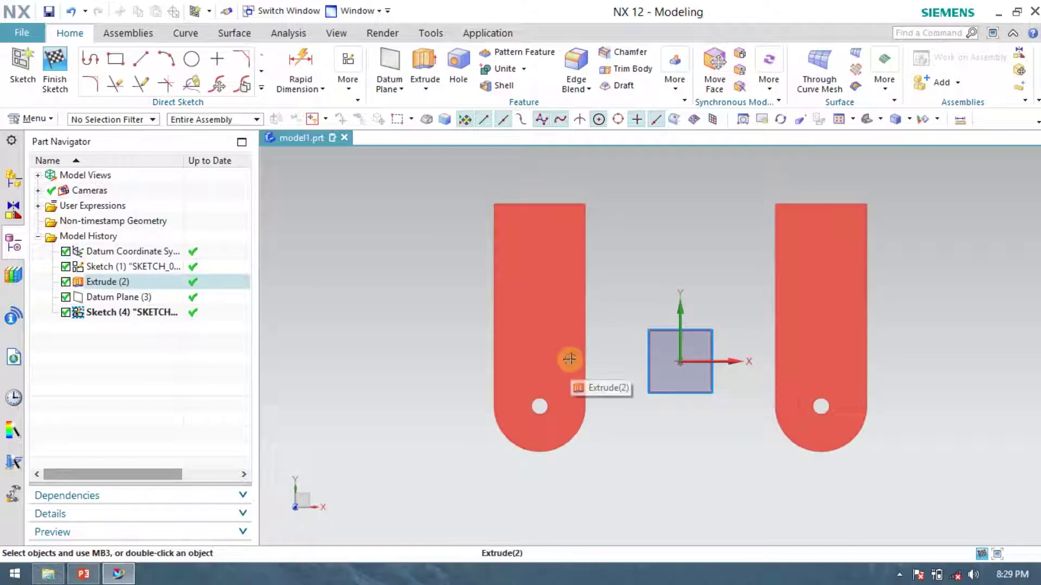
click(140, 57)
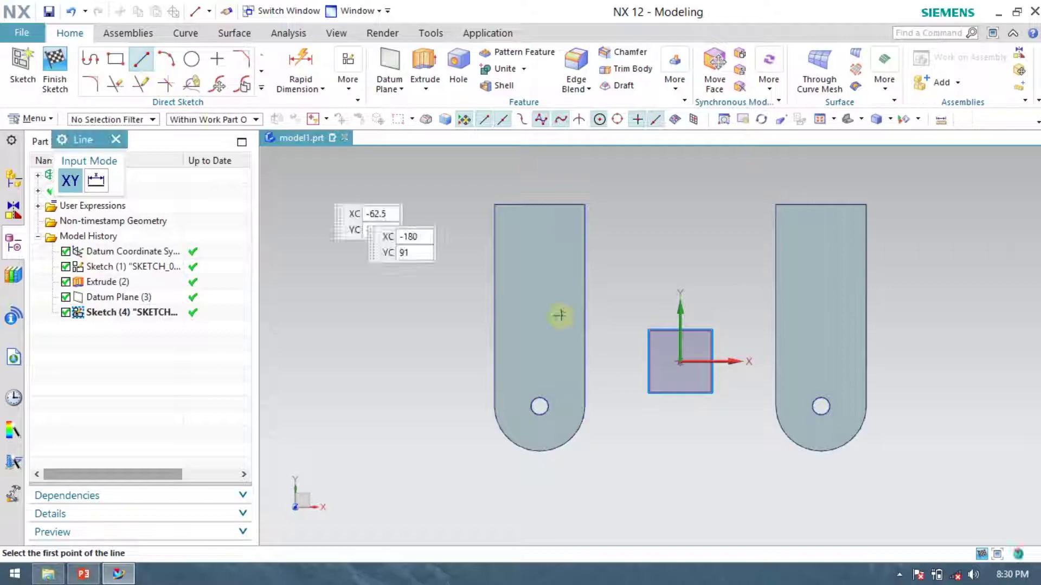
click(675, 360)
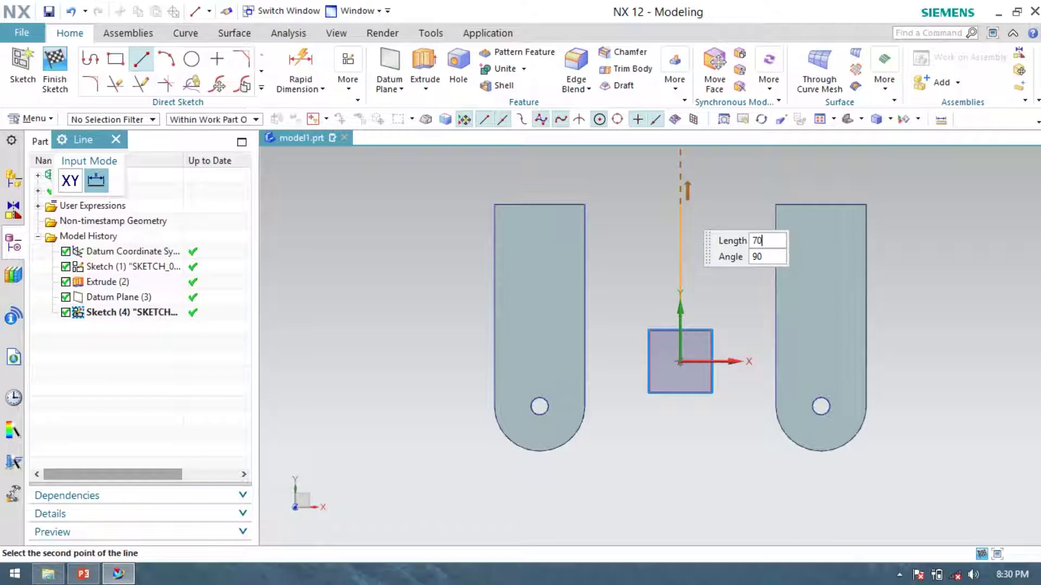
click(681, 205)
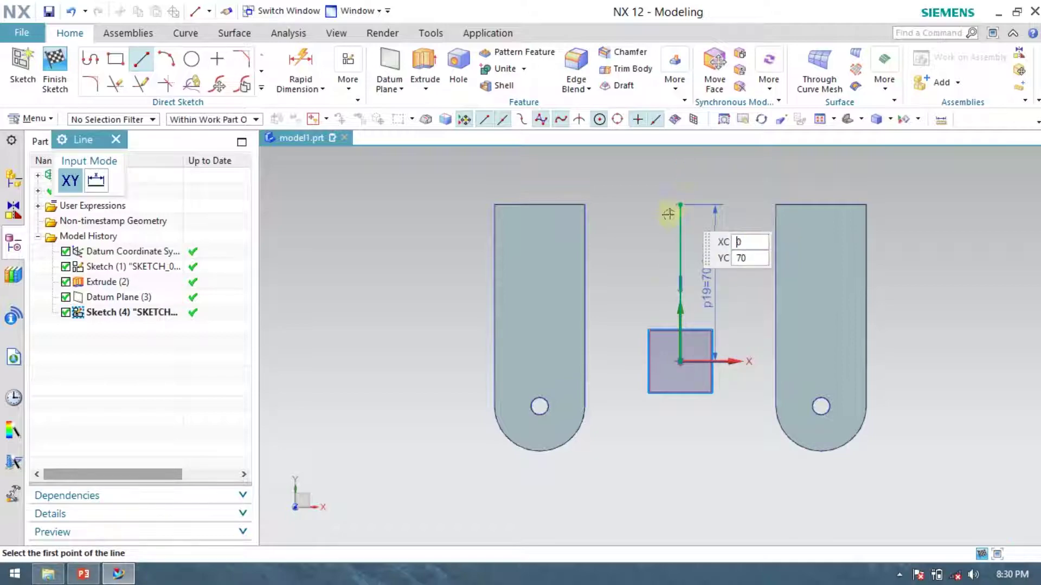
- Convert the 70 mm vertical line into a reference line
right_click(678, 251)
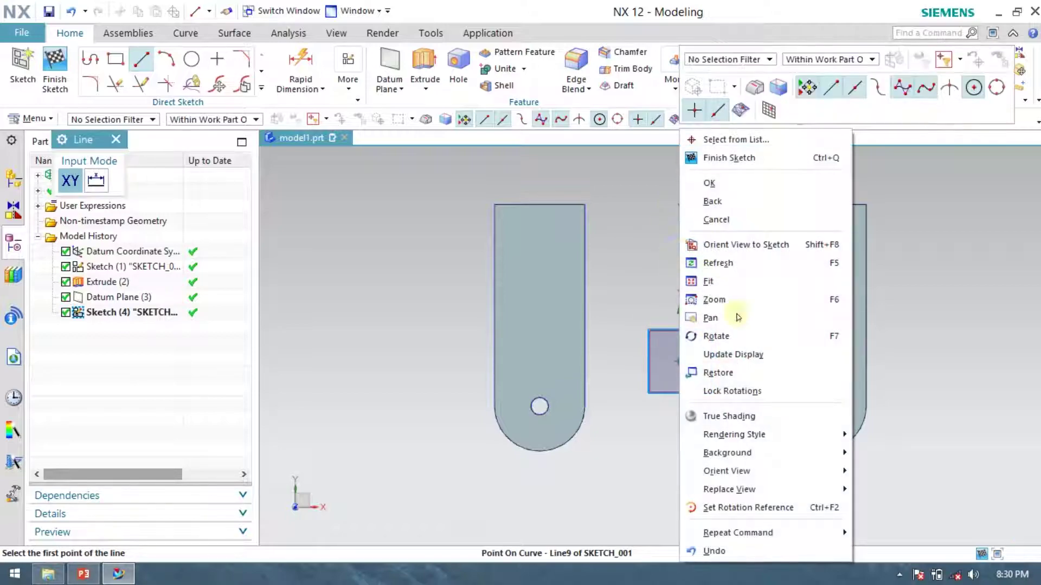
key(Escape)
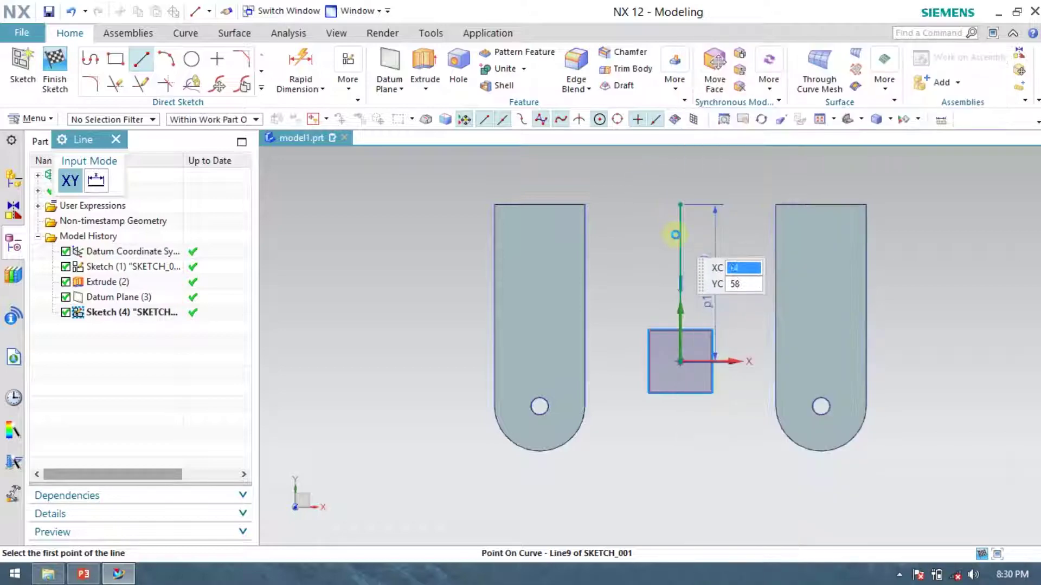
key(Escape)
right_click(680, 255)
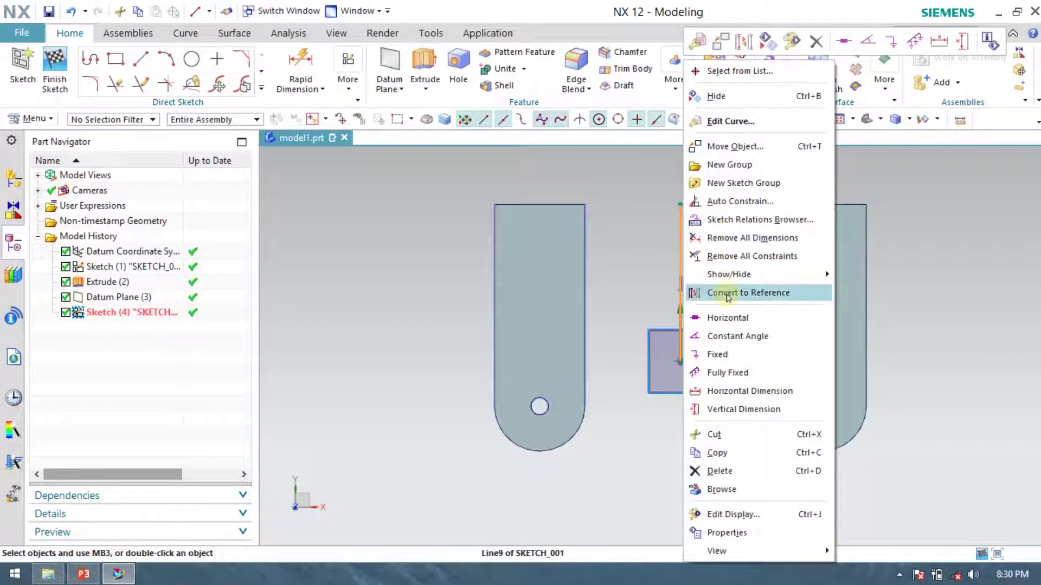
click(721, 293)
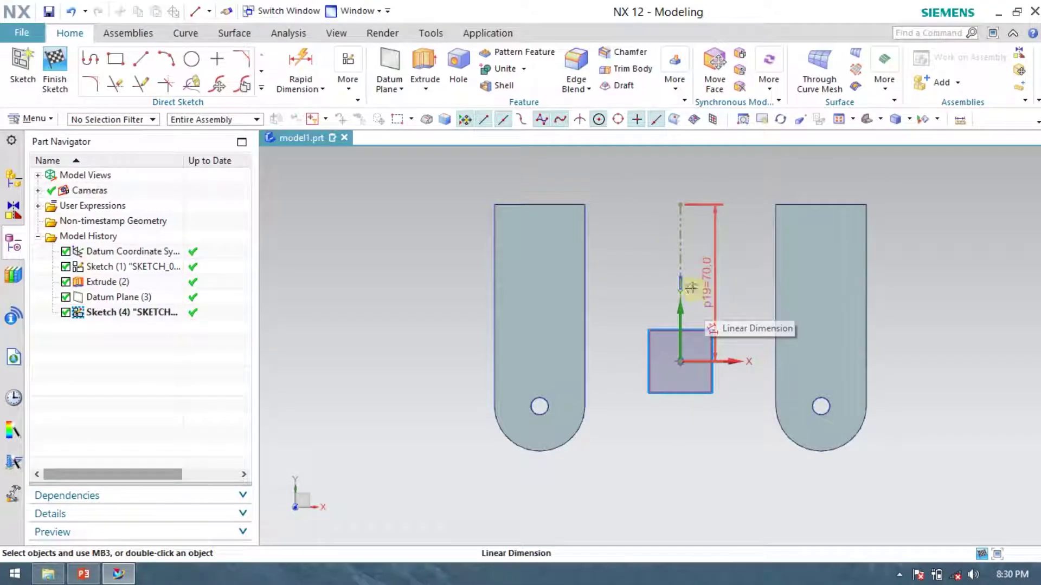
- Draw a 110 mm horizontal line above the reference line and move its midpoint onto the reference line's upper end
scroll(677, 184, up, 3)
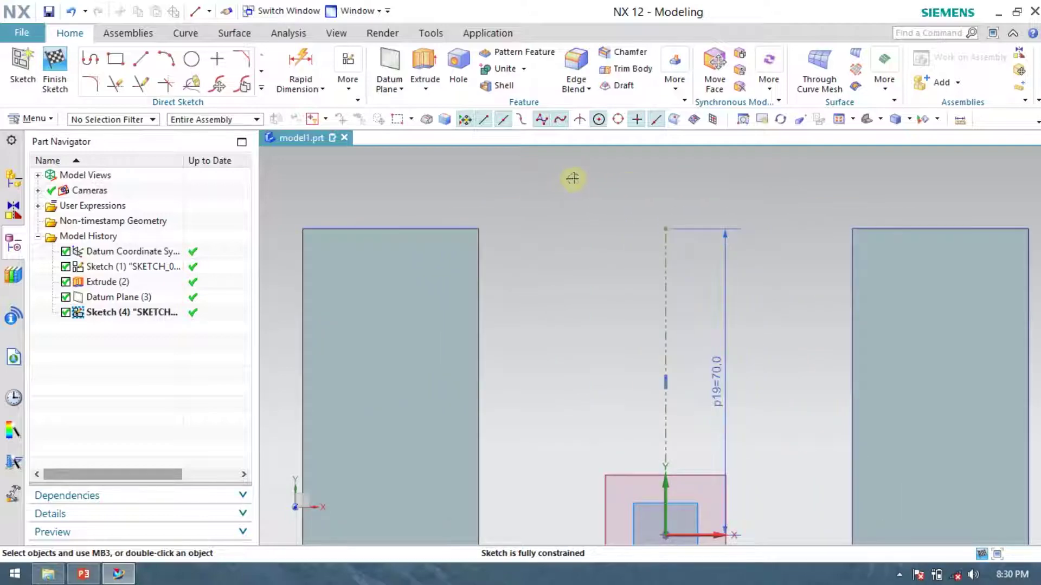
scroll(571, 177, down, 2)
click(144, 58)
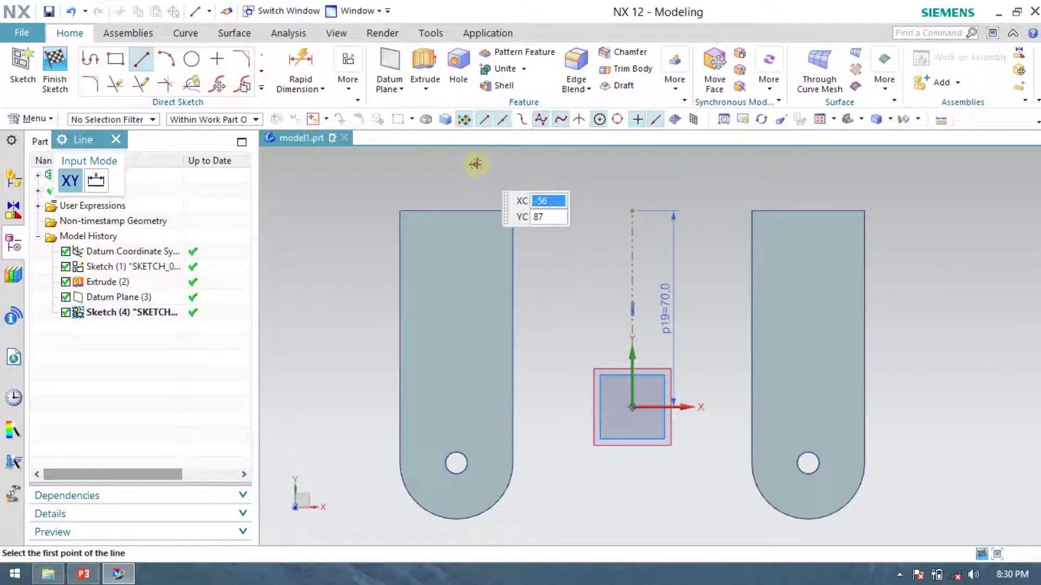
click(477, 163)
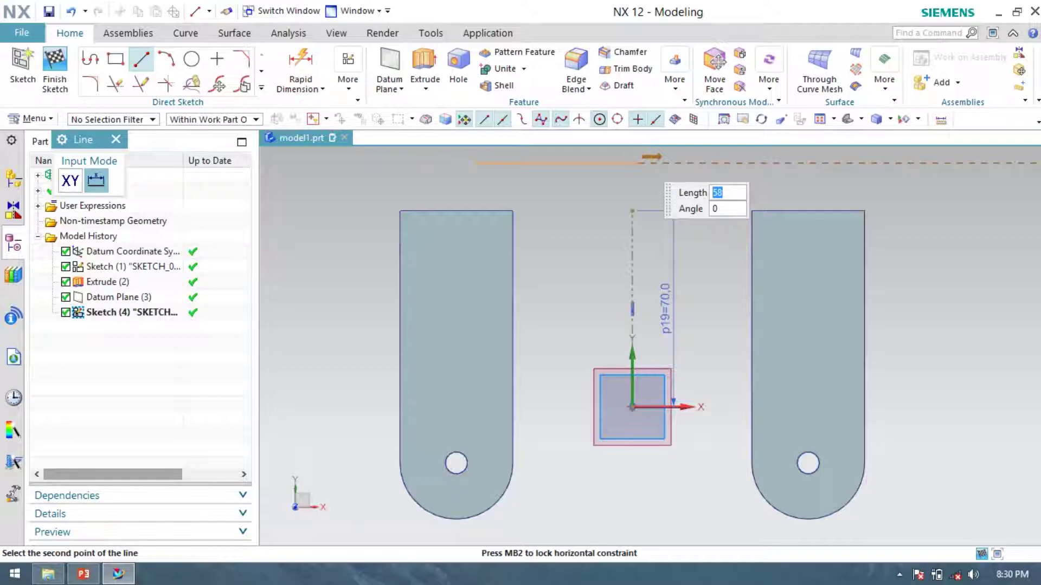
key(Return)
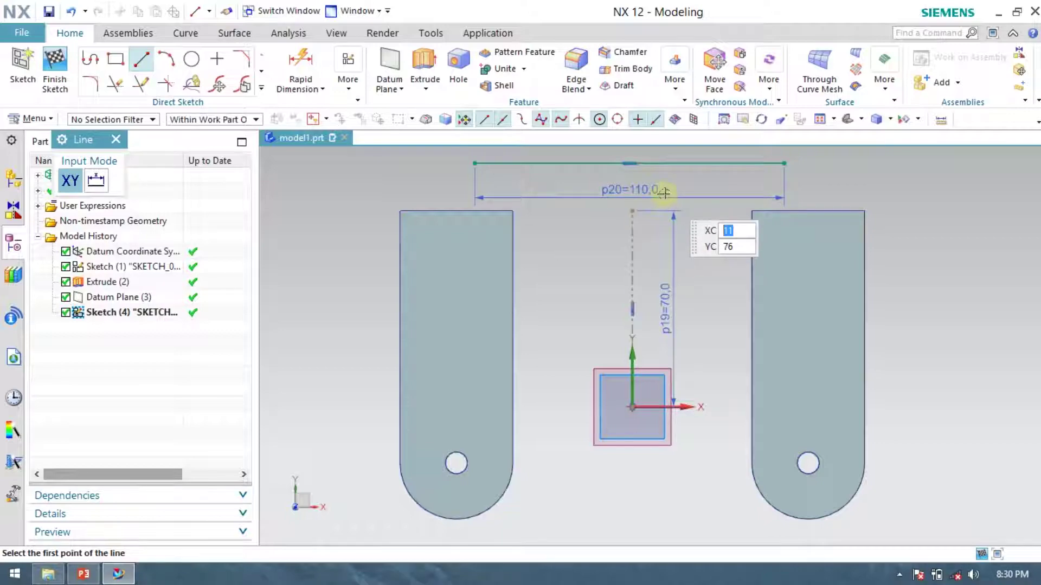
key(Escape)
drag(630, 163, 632, 210)
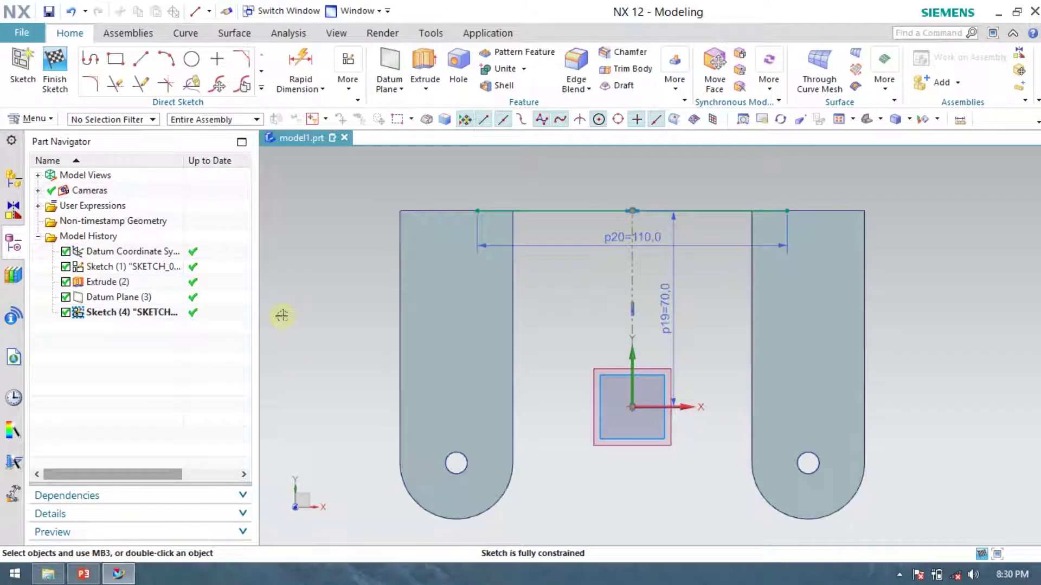
- Draw a 65 mm vertical line downward from each end of the 110 mm horizontal line
click(142, 59)
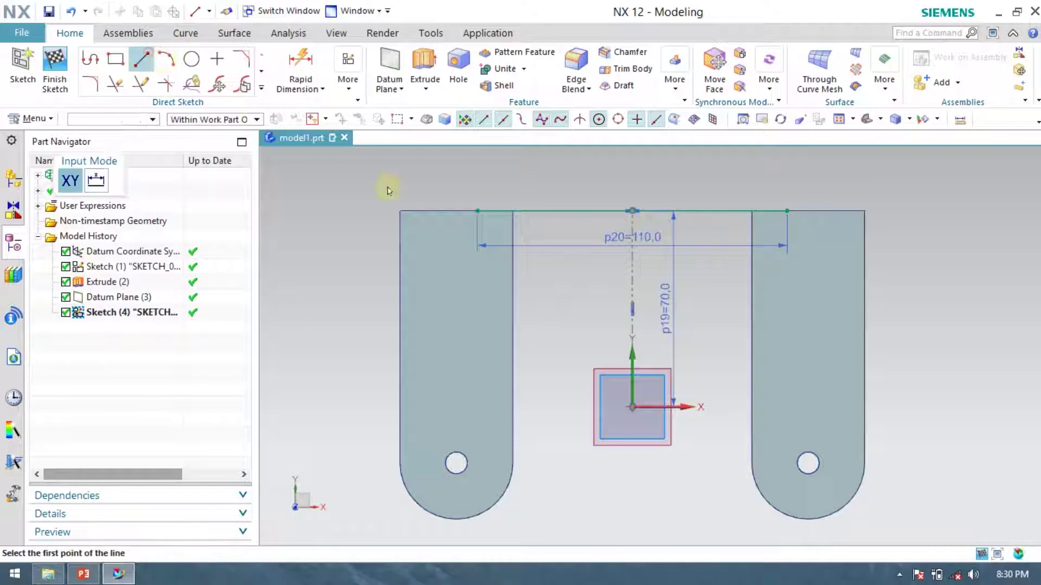
click(785, 211)
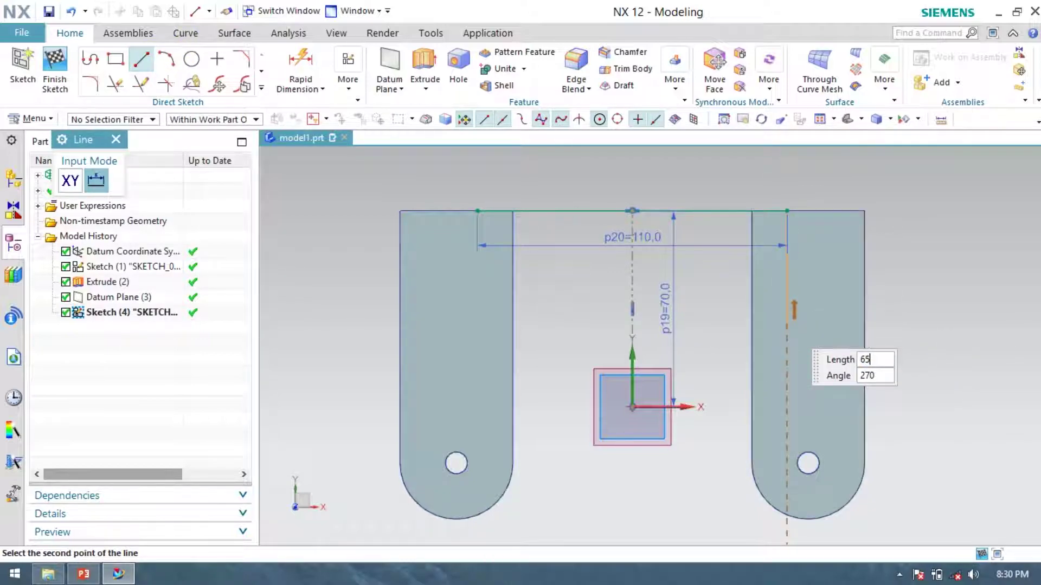
key(Return)
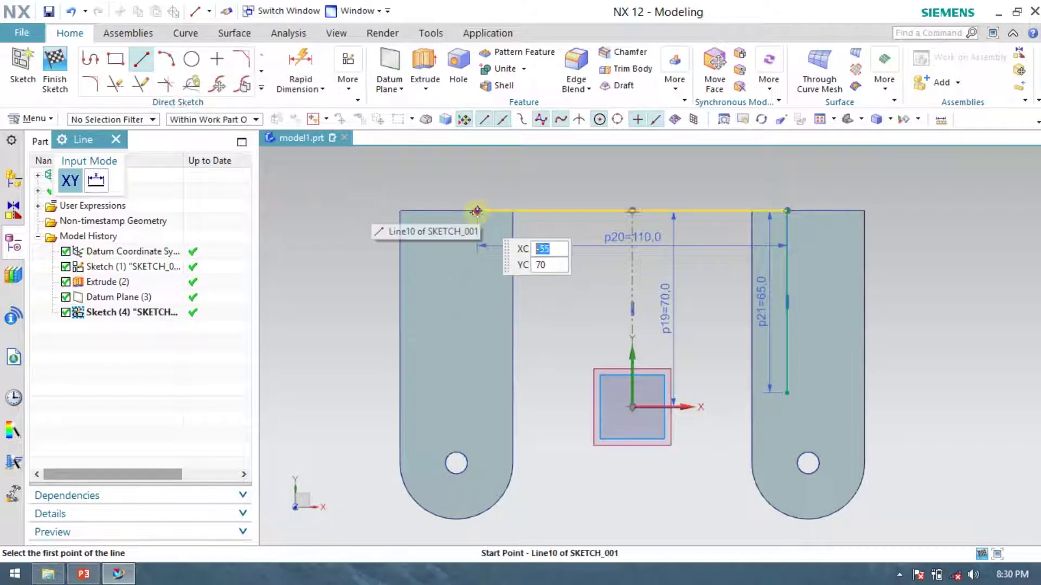
click(477, 211)
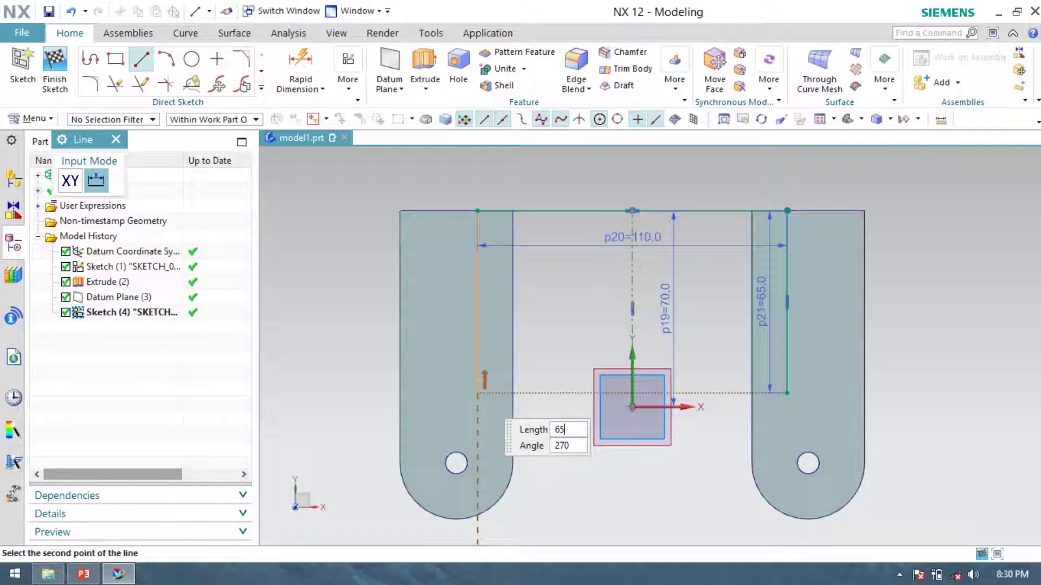
click(477, 393)
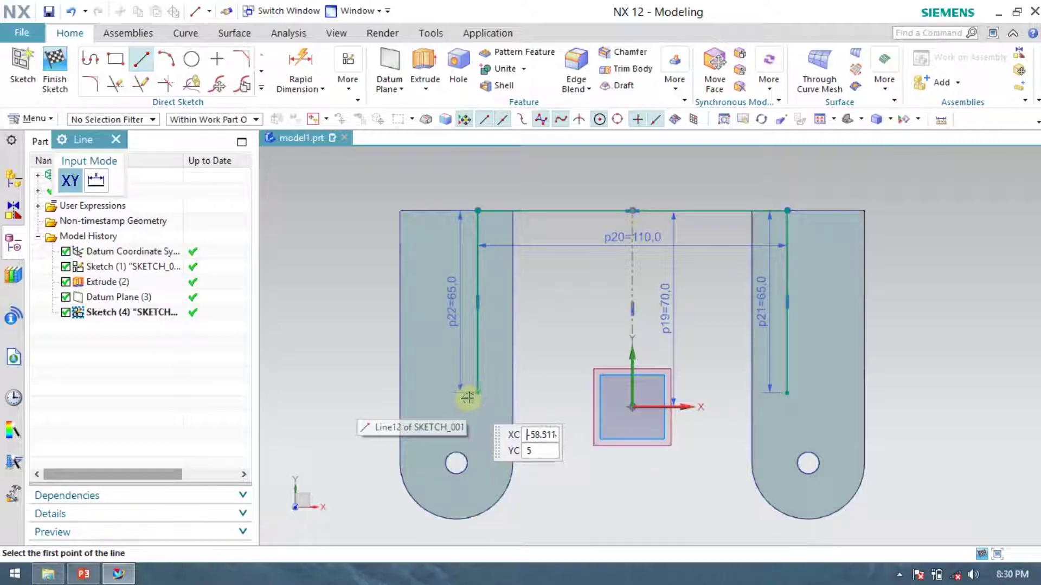
- Close the profile with a horizontal line joining the lower ends of the two 65 mm vertical lines
click(476, 393)
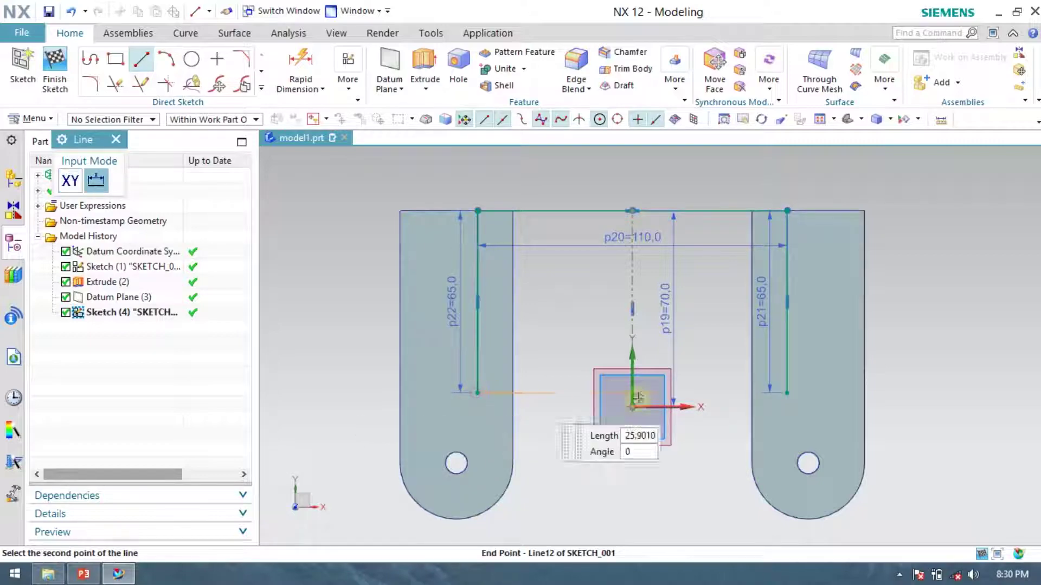
click(786, 392)
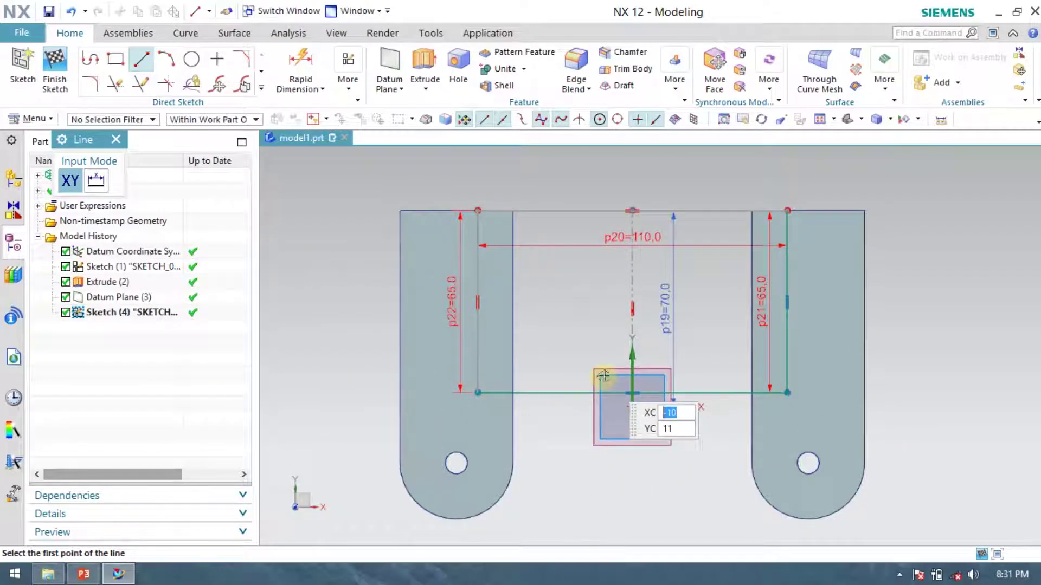
right_click(456, 312)
key(Escape)
key(Escape)
- Delete the left vertical line's 65 mm dimension and finish the sketch
right_click(458, 306)
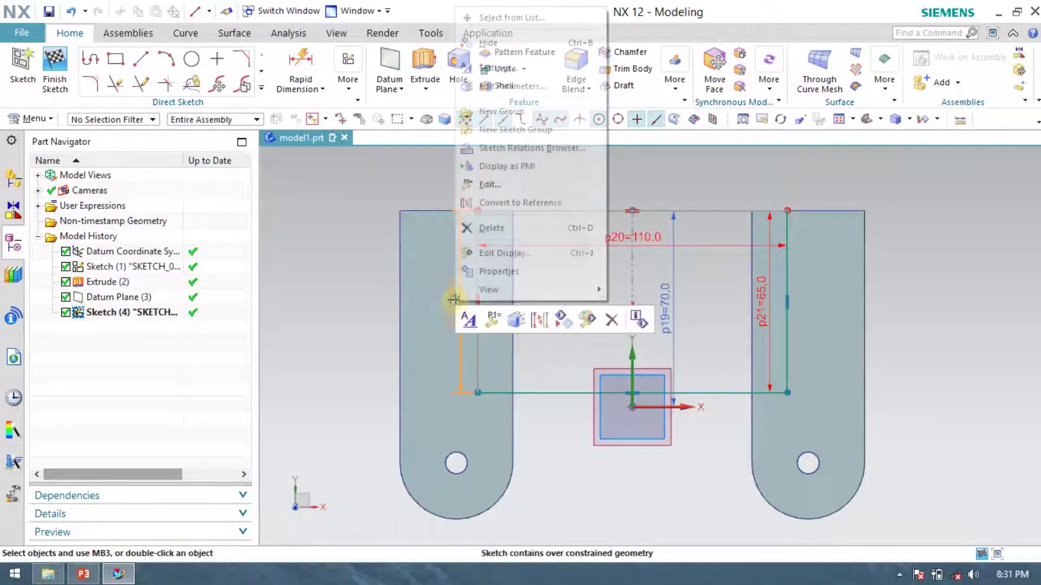
click(609, 322)
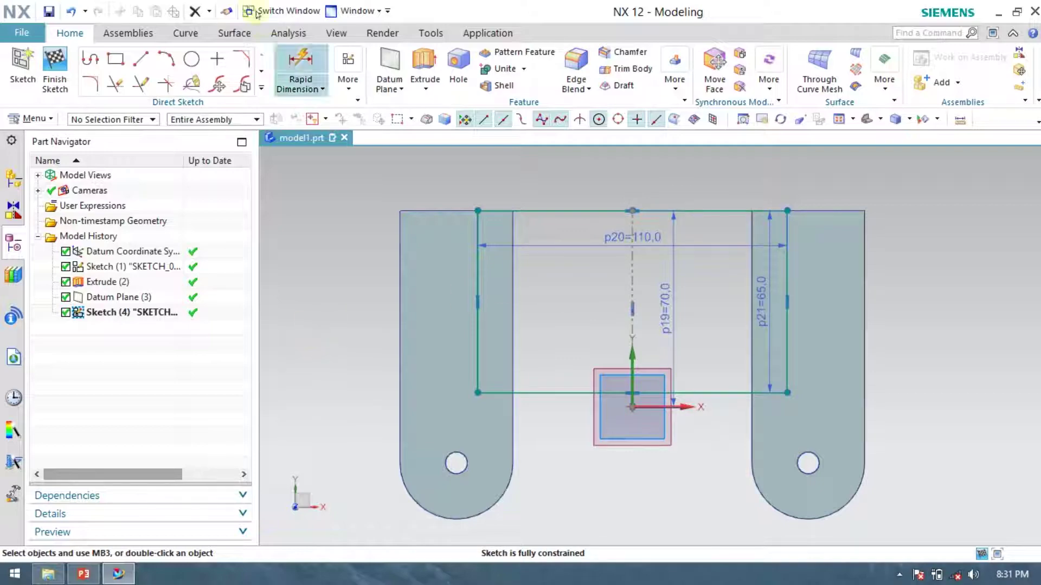
click(68, 58)
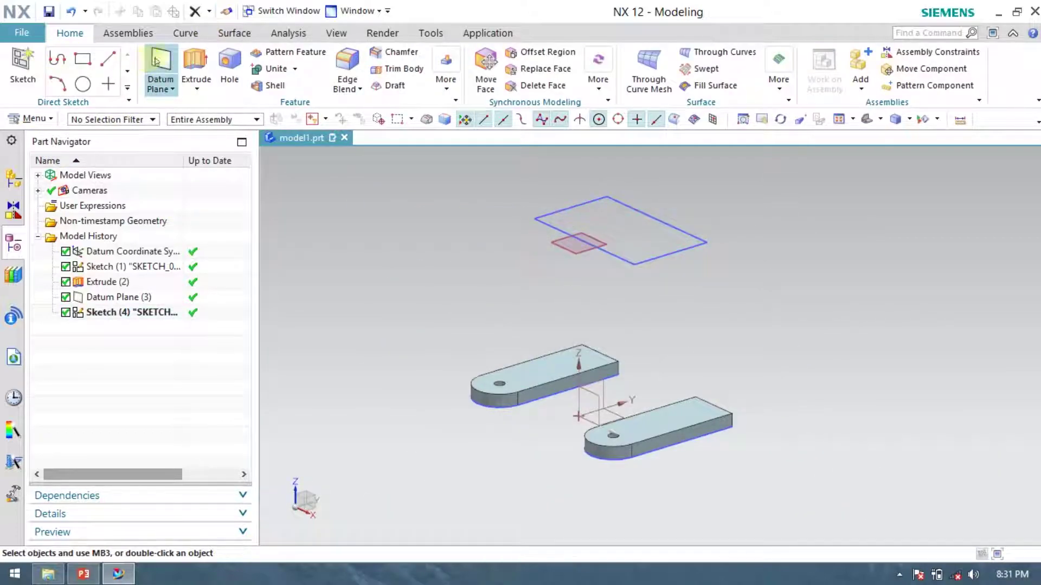
- Extrude the closed rectangular profile downward toward the two plates with an end distance of 130 mm
click(196, 64)
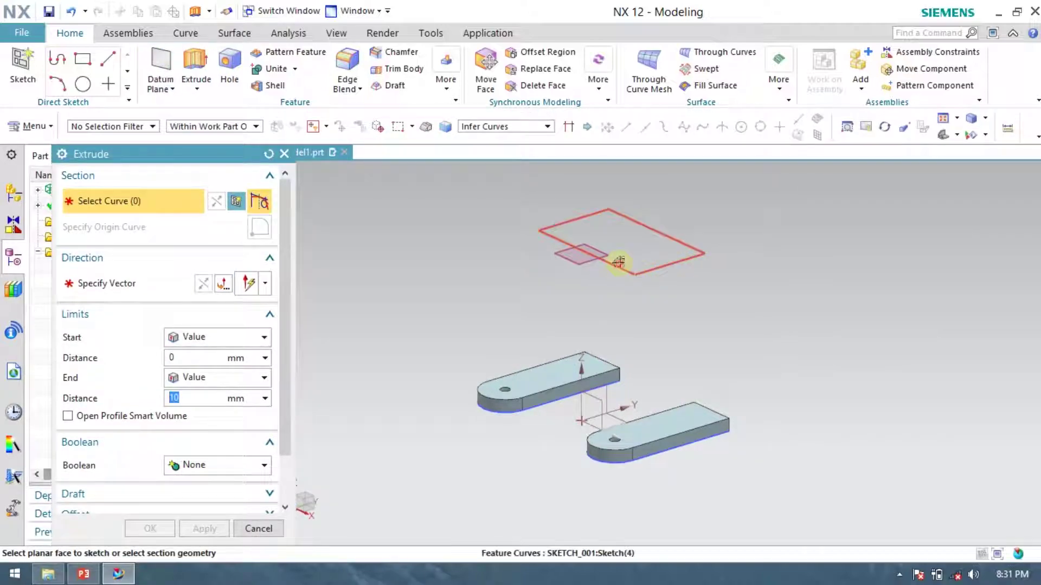
click(618, 262)
double_click(615, 221)
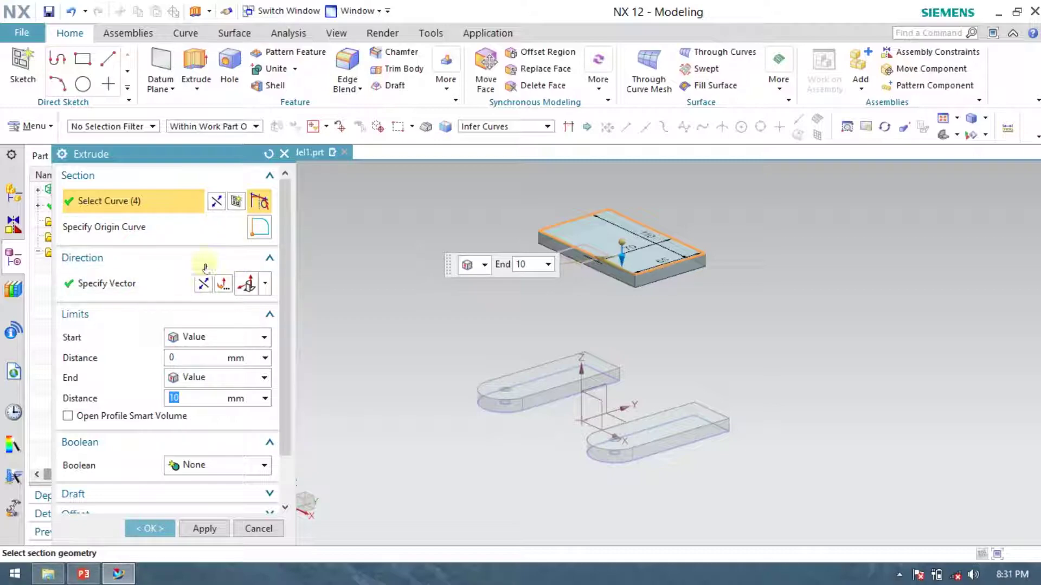
text(130)
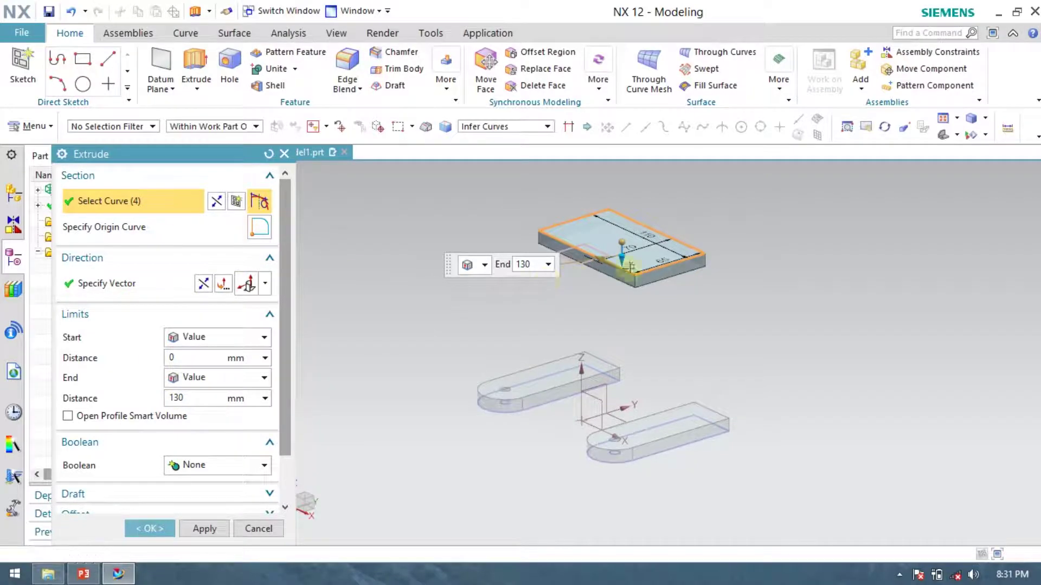
drag(622, 265, 609, 317)
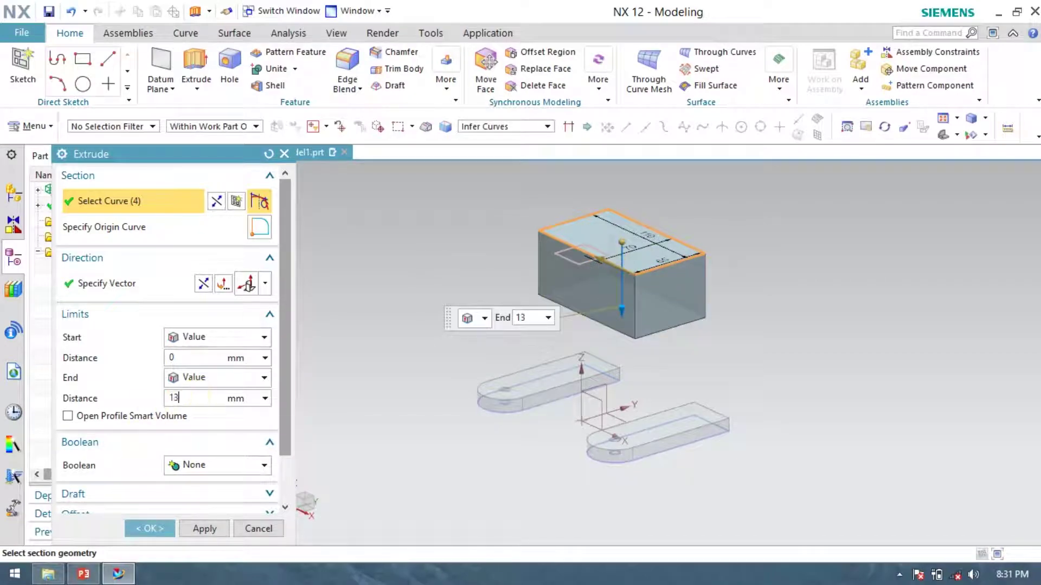
key(Return)
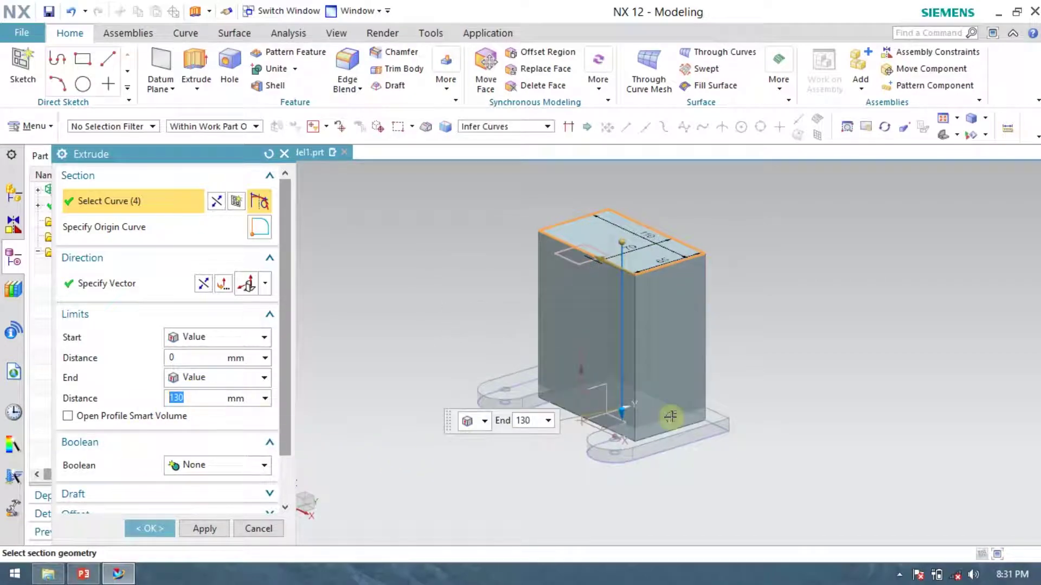
- Set the extrusion's end distance to 130-10 mm and create it as a block with Boolean None
middle_drag(701, 456, 779, 434)
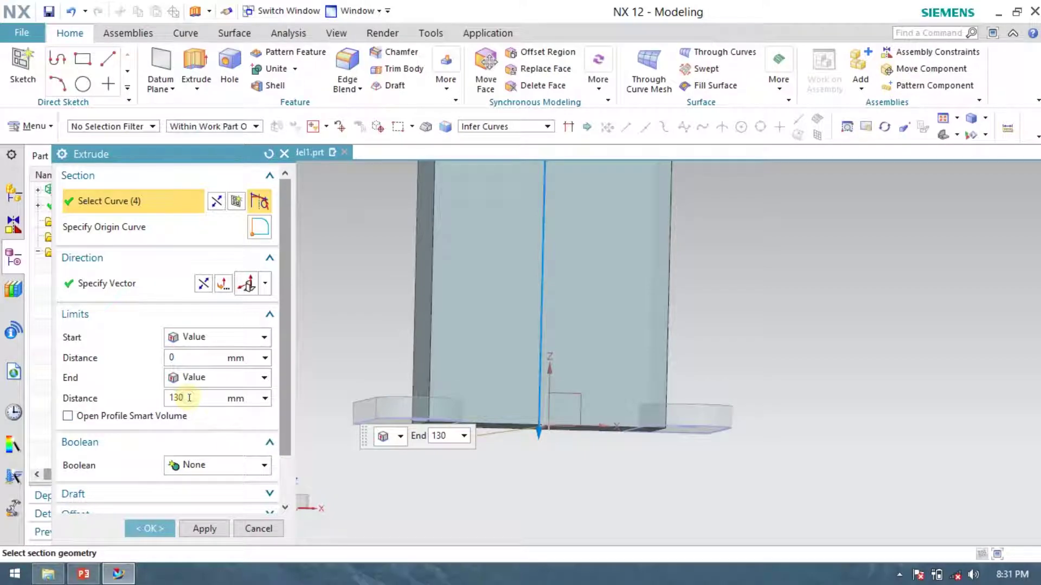
key(Return)
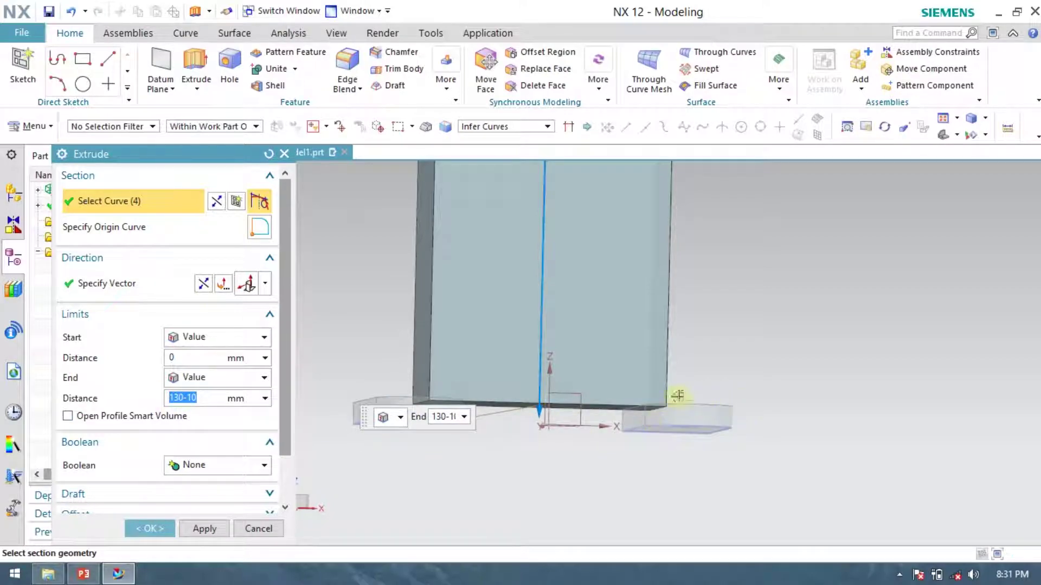
middle_drag(792, 340, 779, 353)
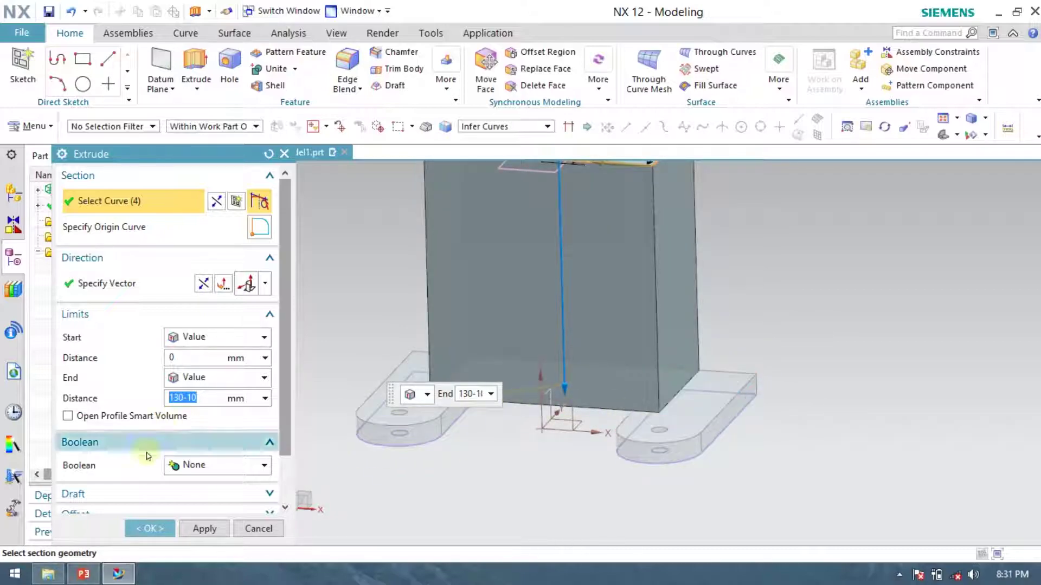
click(149, 528)
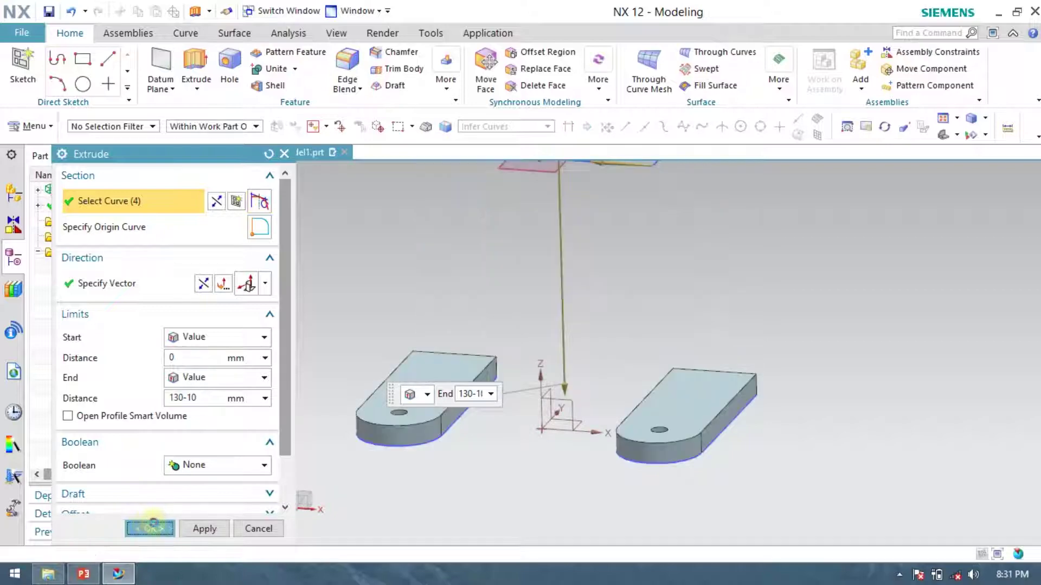
- Start a face draft with the vertical Z axis as draw direction and the block's top face as the stationary face
middle_drag(500, 486, 597, 478)
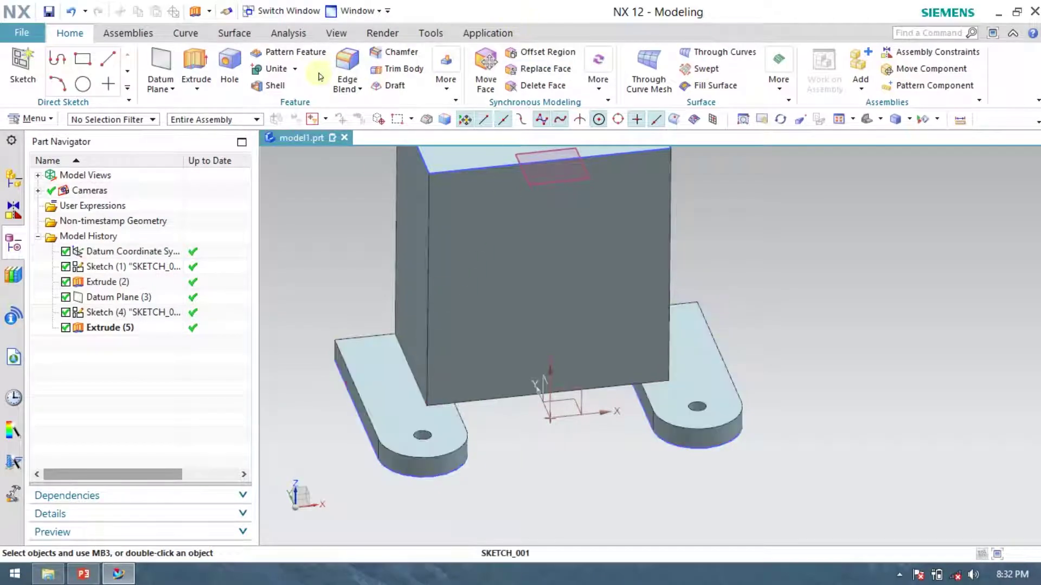
click(387, 85)
key(Home)
scroll(449, 425, up, 5)
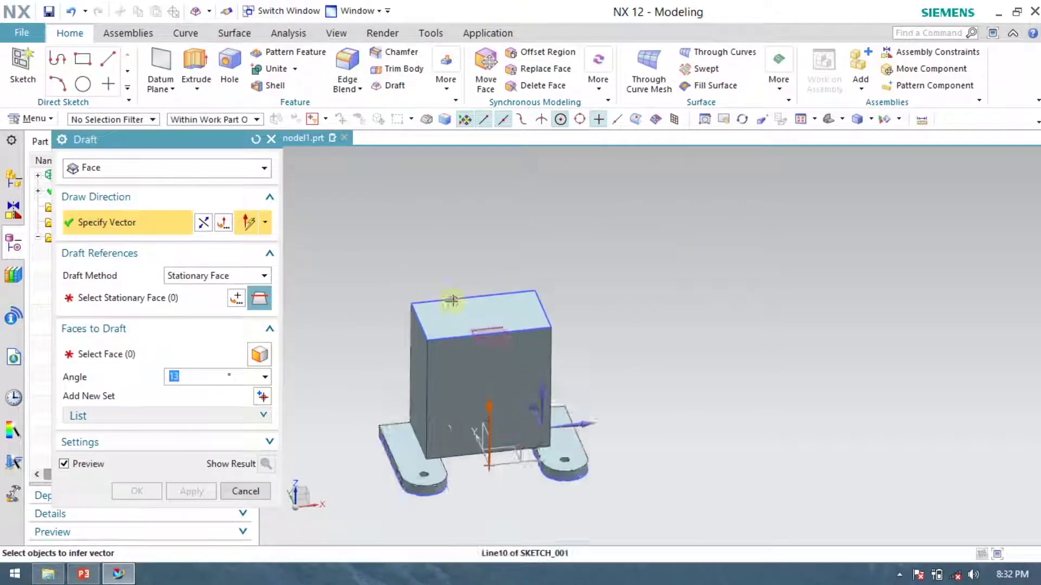
scroll(467, 209, down, 3)
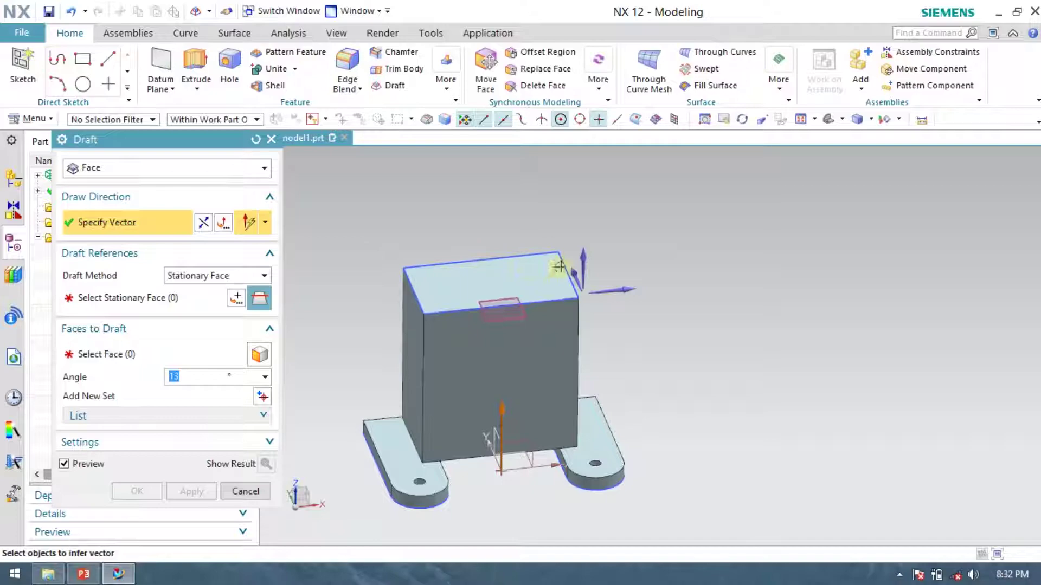
click(583, 258)
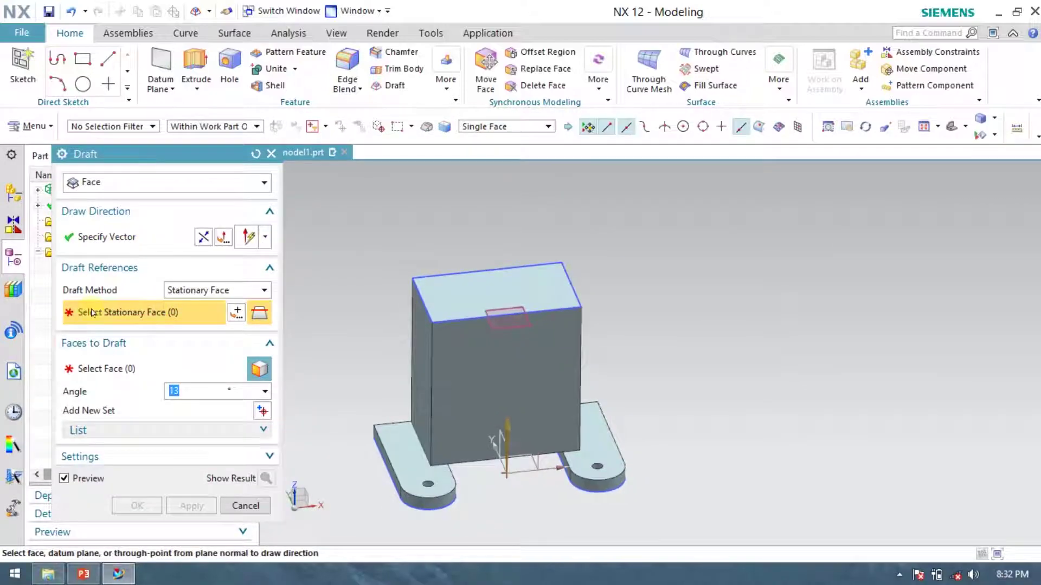
click(467, 298)
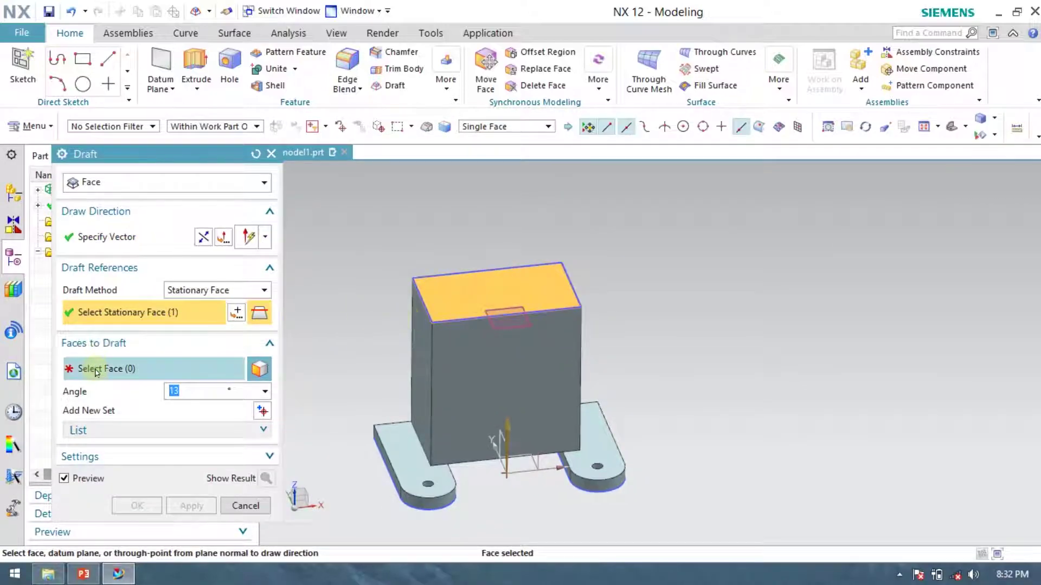
- Choose the block's two opposite side faces above the plates as the faces to draft at 13°
click(259, 369)
click(413, 347)
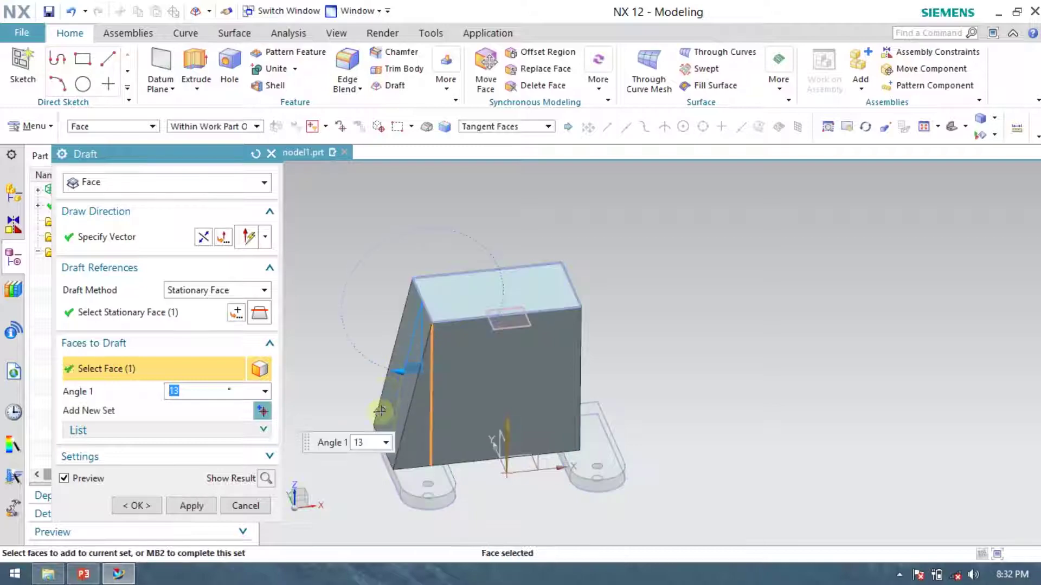
middle_drag(686, 372, 648, 369)
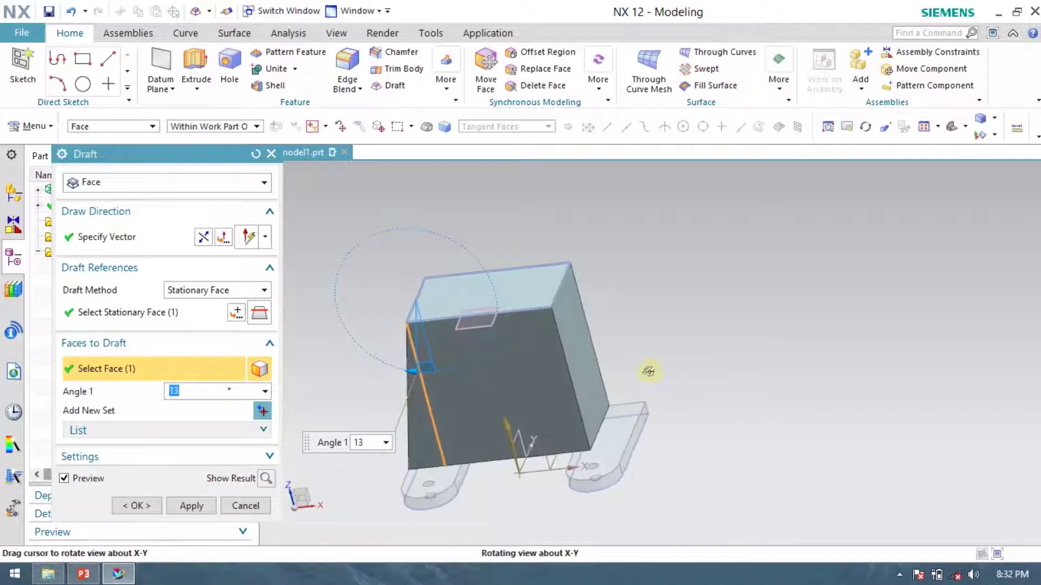
click(593, 364)
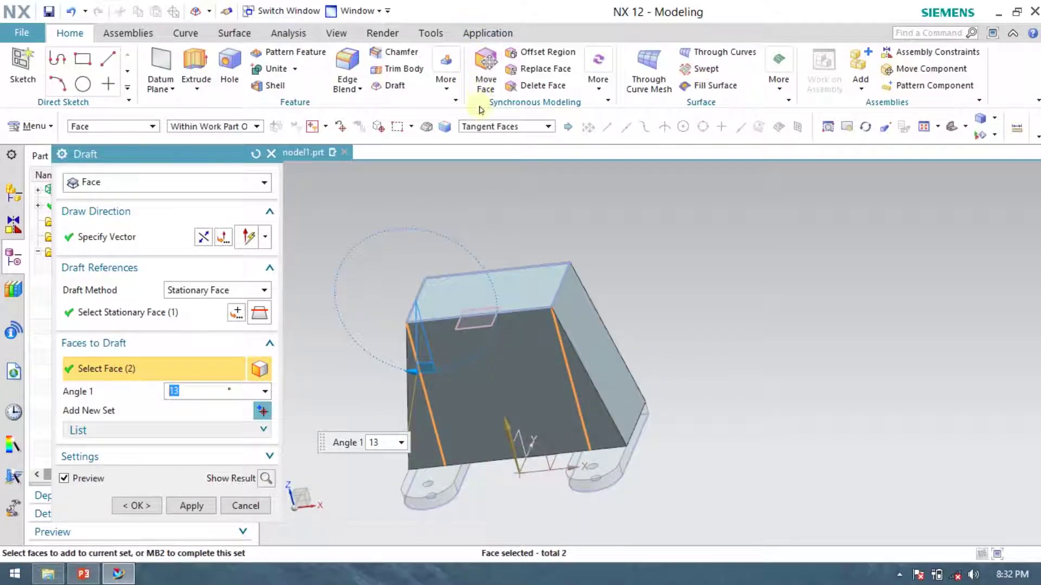
- Examine in a front view how the drafted faces' lower corners line up with the plates' outer edges
mouse_move(592, 12)
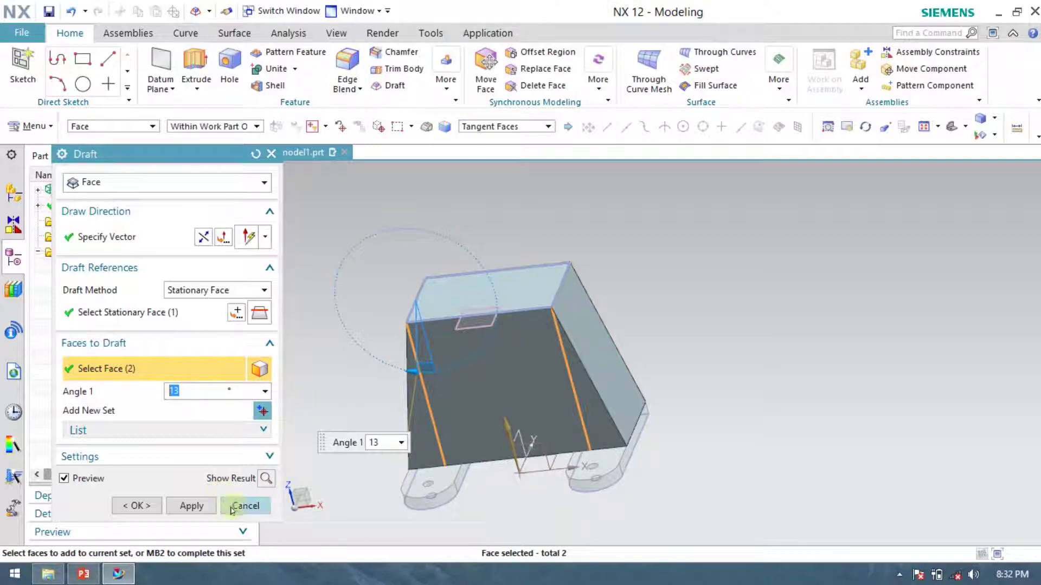
middle_drag(566, 280, 815, 350)
scroll(515, 428, down, 10)
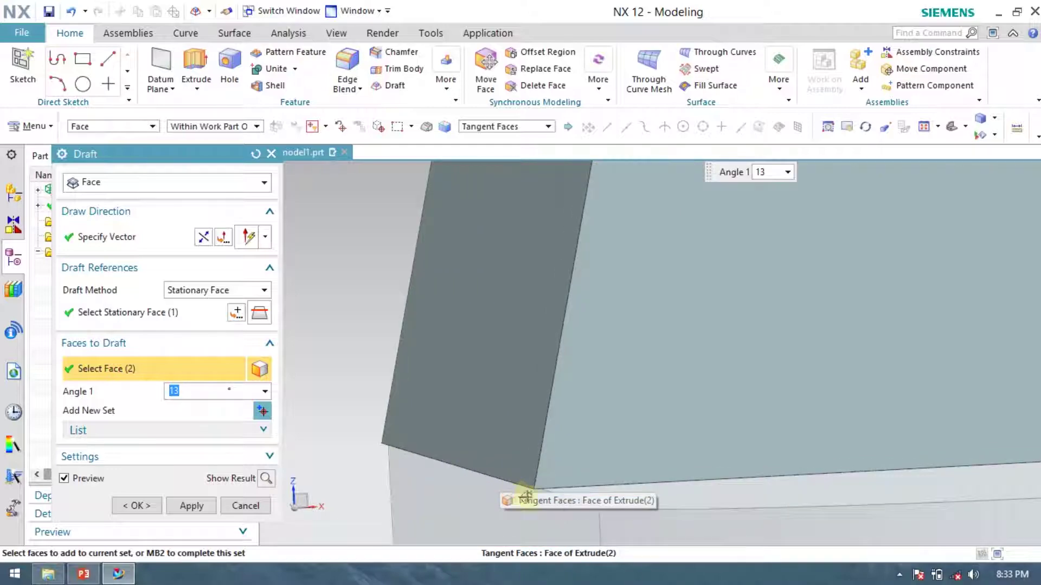
mouse_move(585, 493)
middle_down()
mouse_move(560, 504)
mouse_move(569, 497)
middle_up()
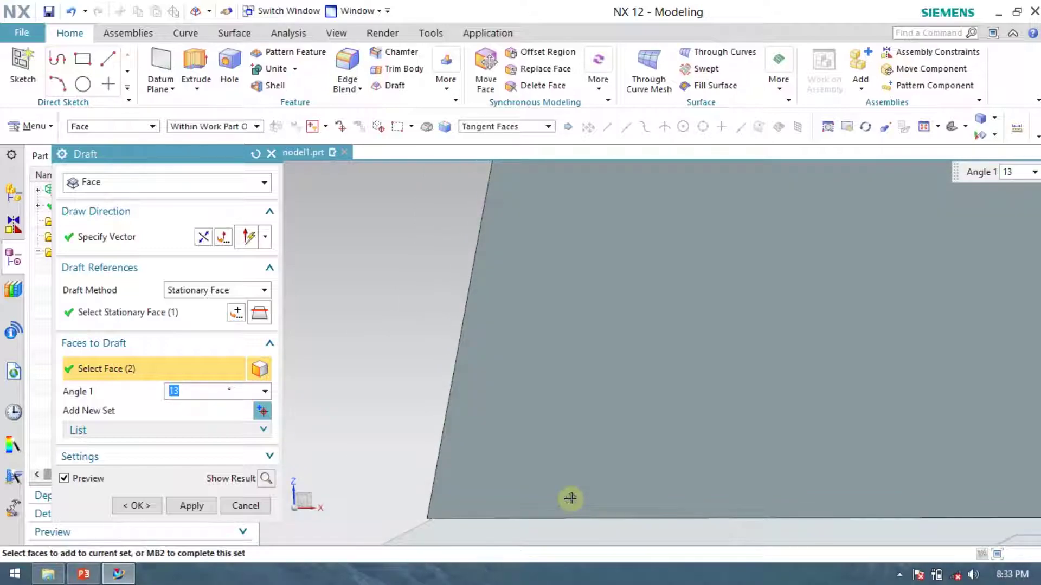
click(964, 128)
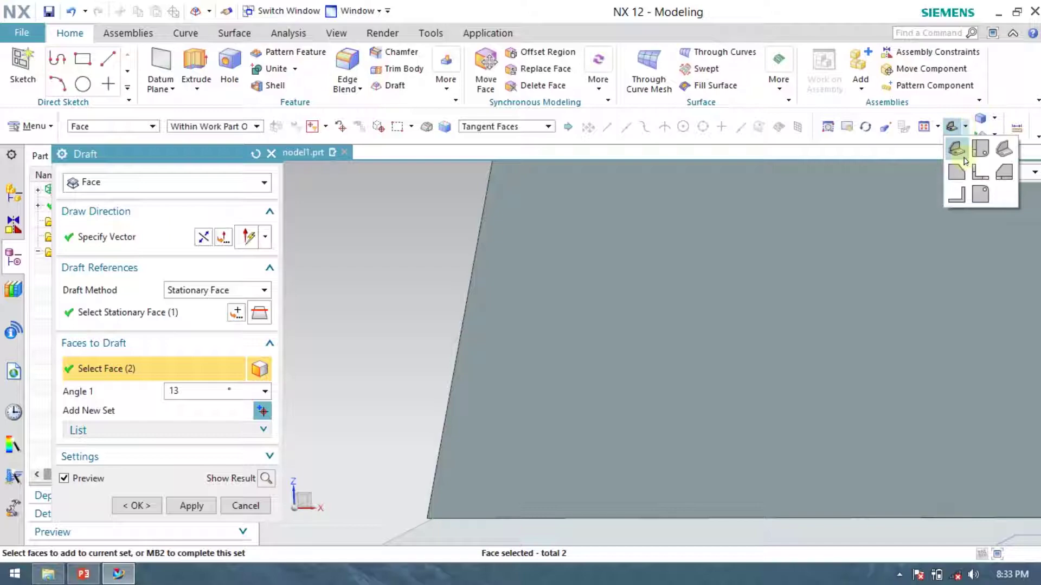
click(979, 172)
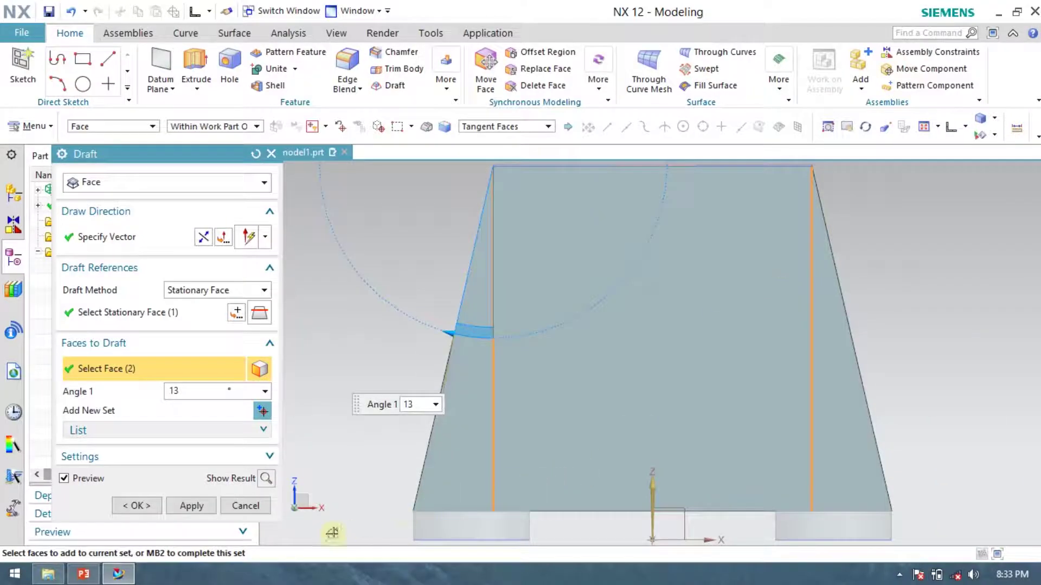
shift+middle_drag(363, 523, 495, 483)
scroll(495, 484, down, 8)
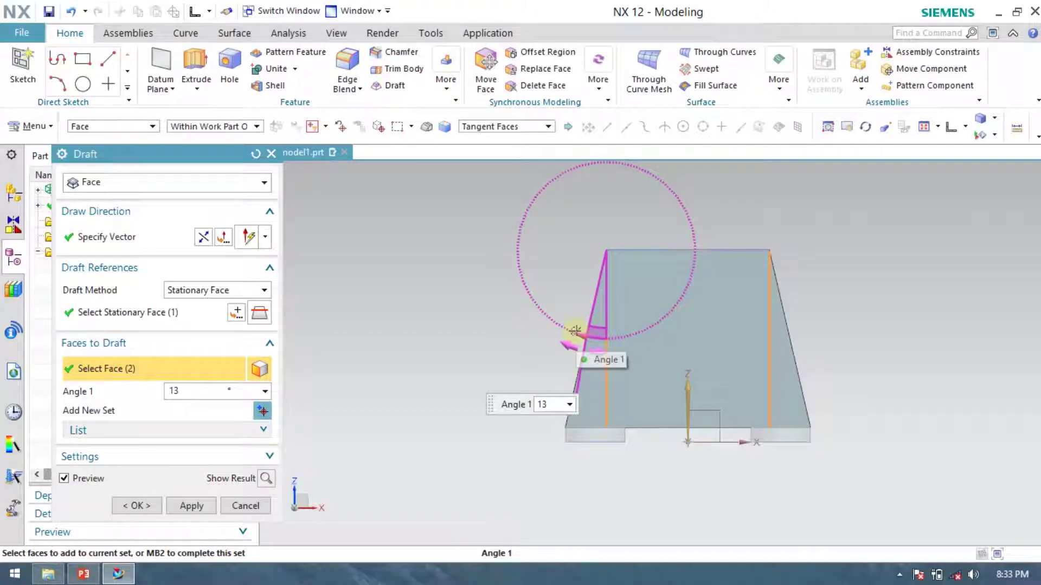
- Try a draft angle of 18°, set it back to 13°, and create the draft
drag(576, 335, 559, 352)
scroll(597, 304, up, 4)
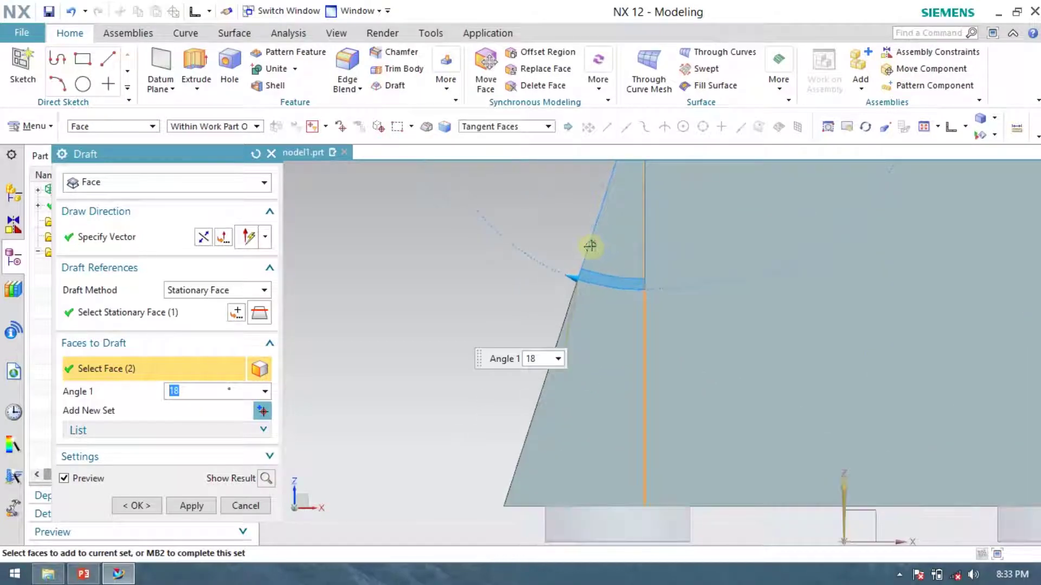
drag(572, 275, 590, 279)
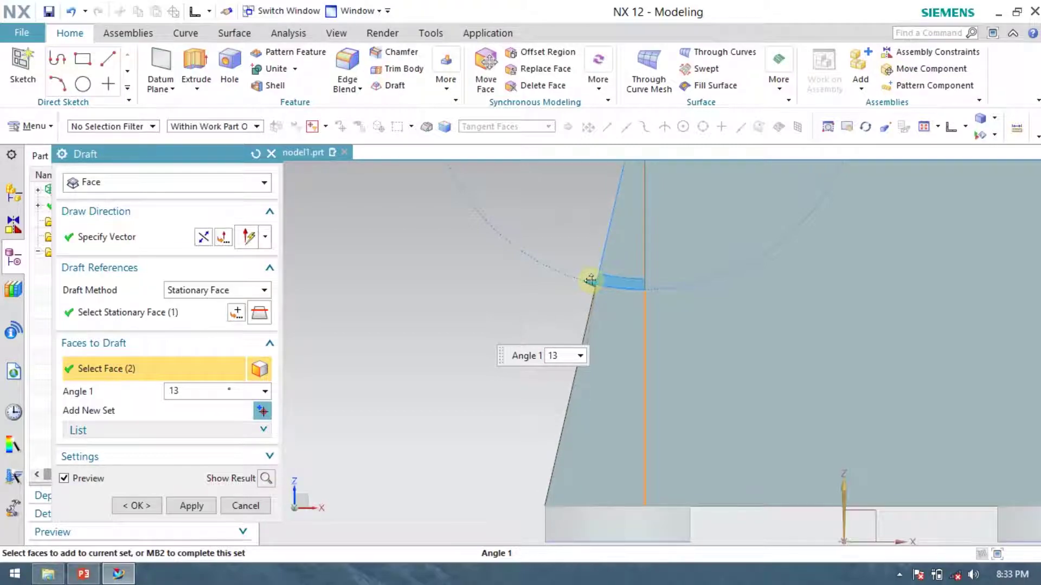
drag(590, 280, 590, 280)
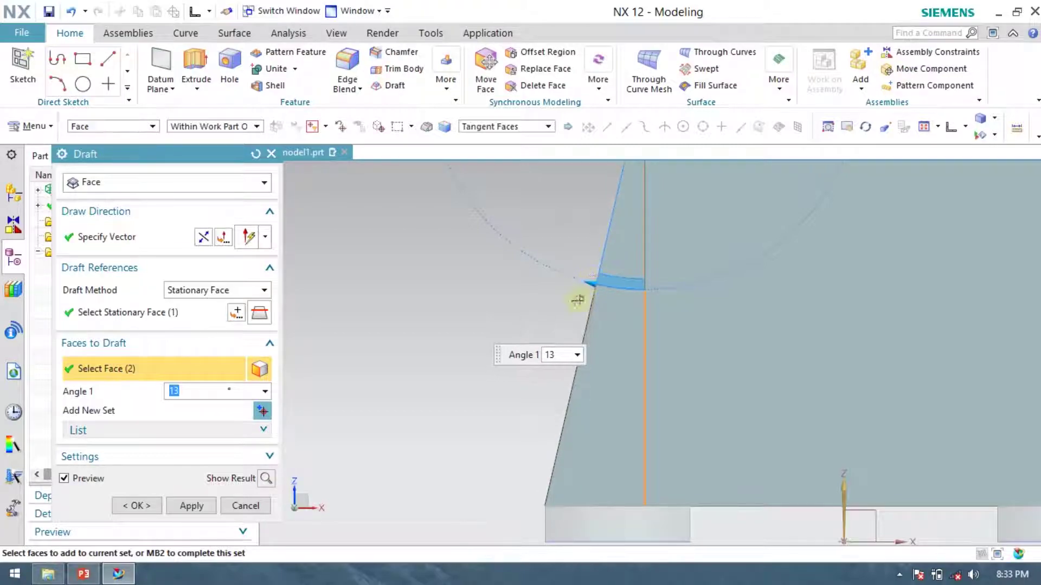
click(136, 505)
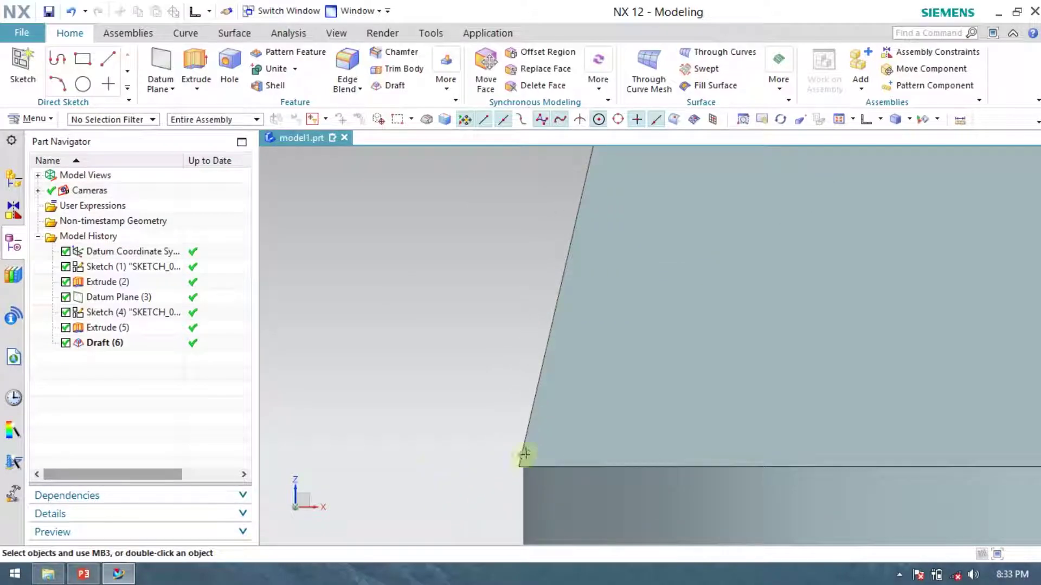
scroll(505, 460, up, 1)
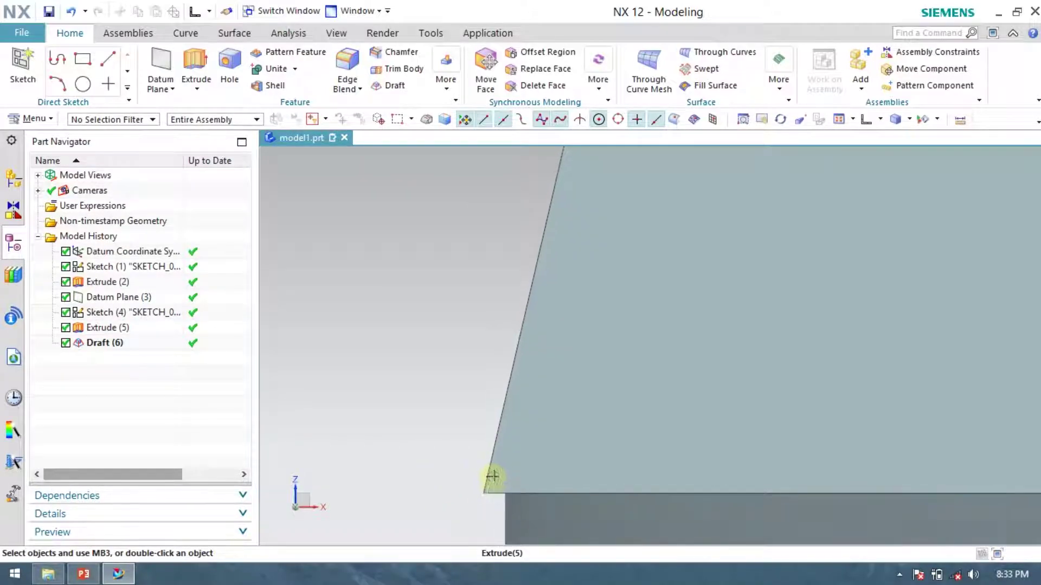
scroll(492, 477, down, 3)
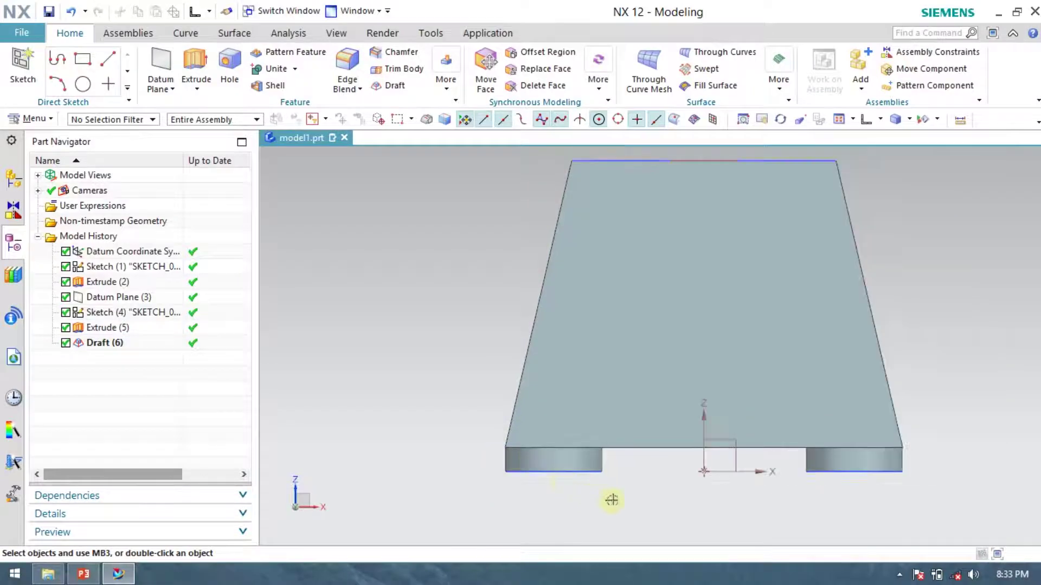
middle_drag(643, 507, 652, 429)
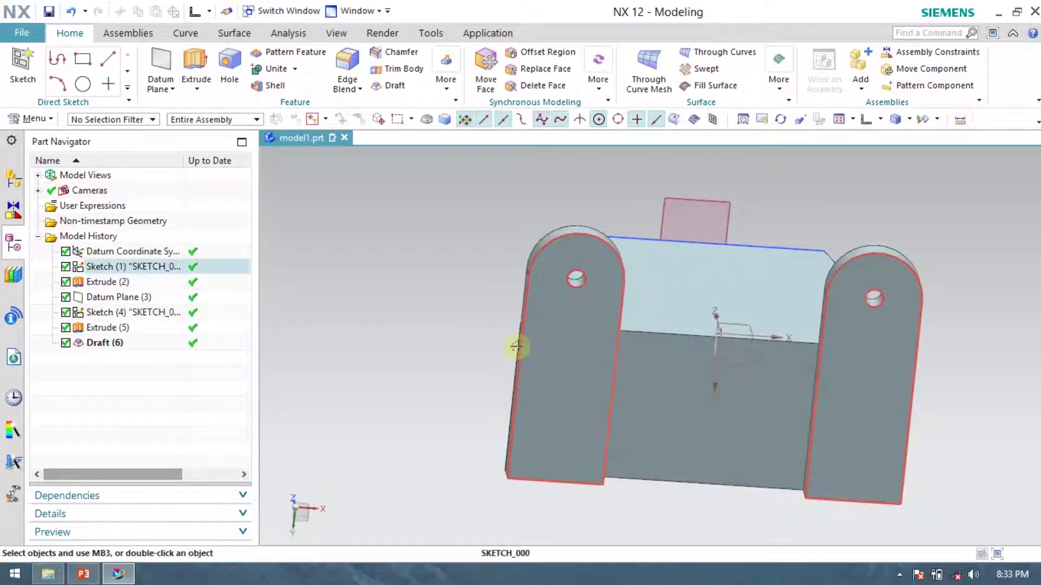
- Unite one of the round-ended plates, as the target, with the drafted block
scroll(473, 332, down, 5)
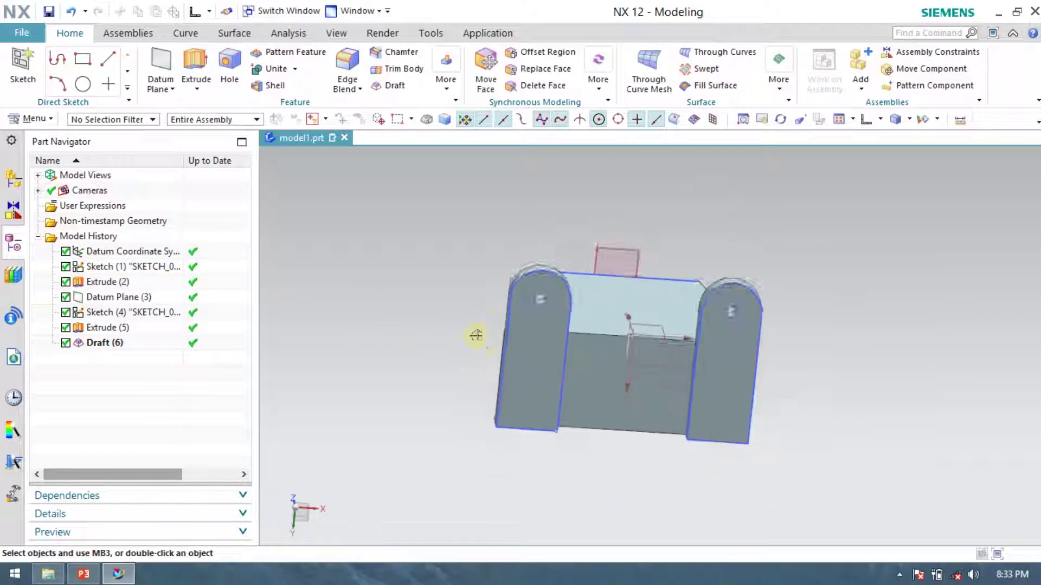
middle_drag(547, 219, 551, 259)
scroll(521, 358, up, 4)
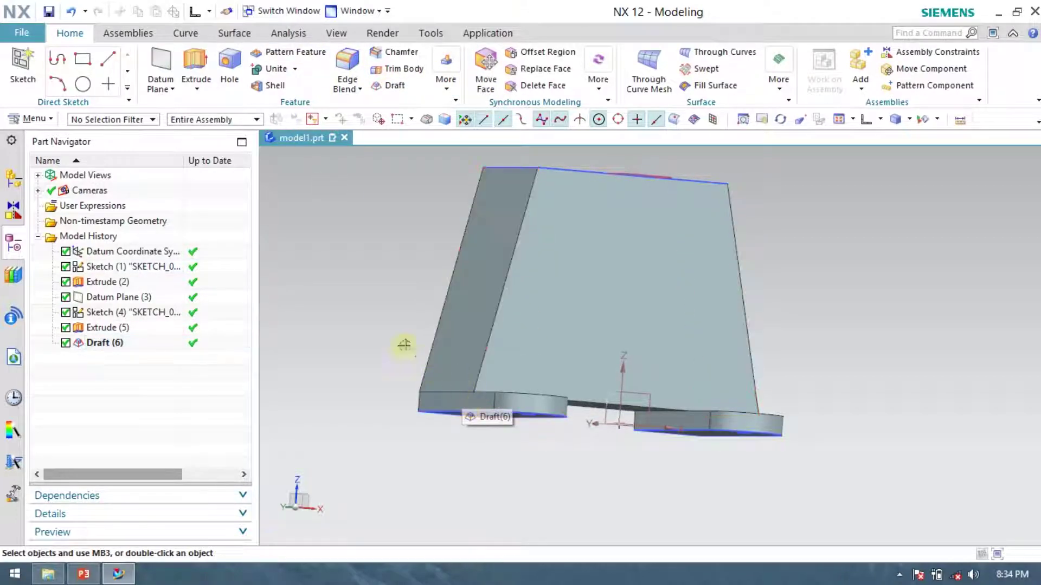
scroll(533, 396, up, 1)
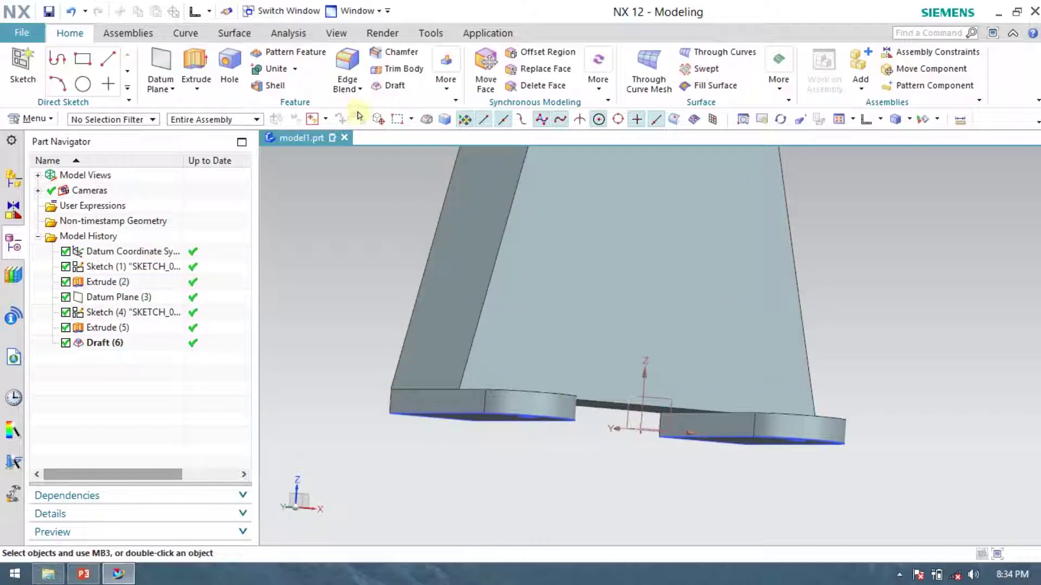
click(274, 69)
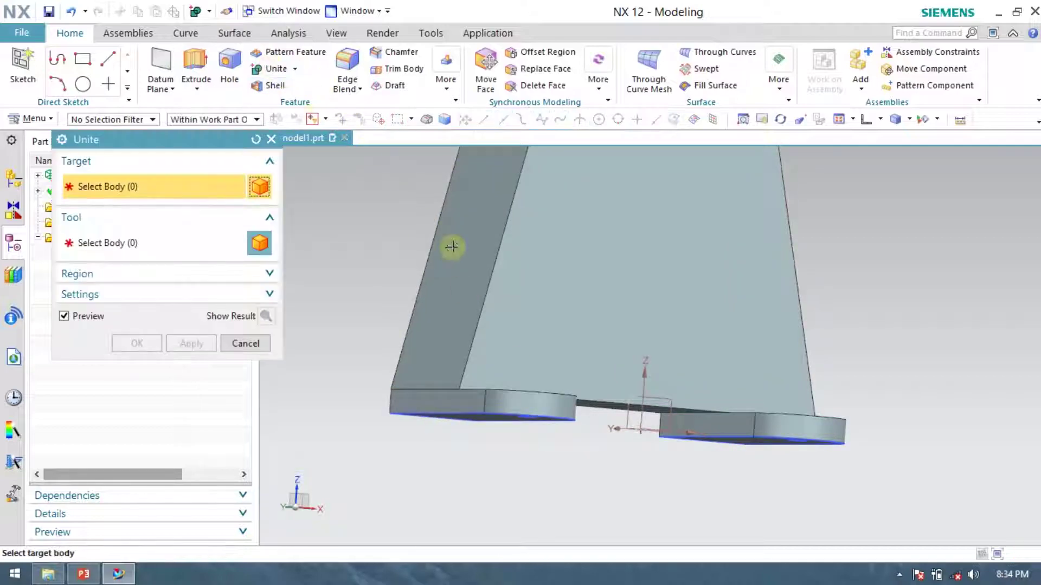
click(458, 402)
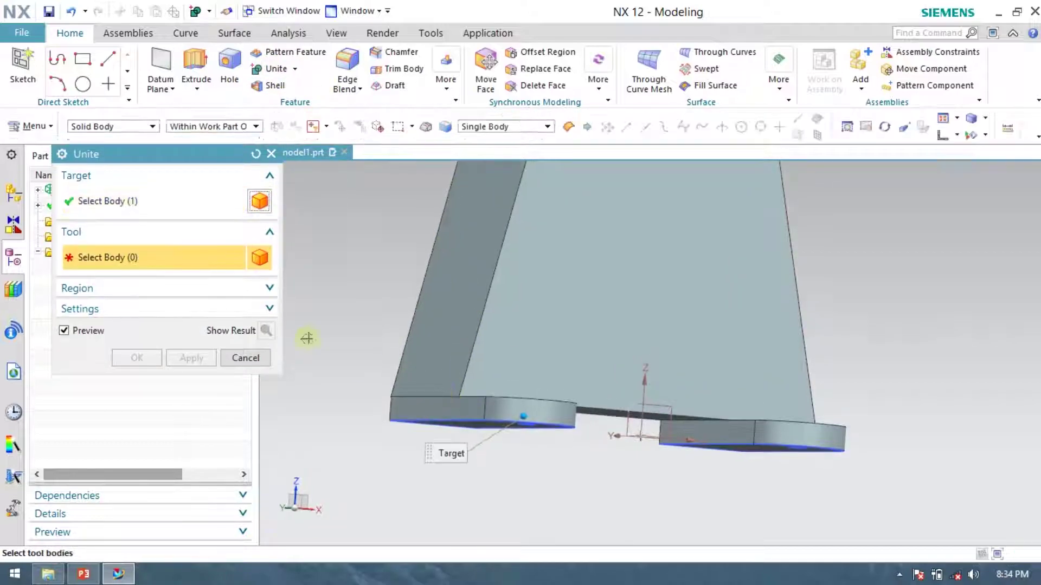
click(505, 312)
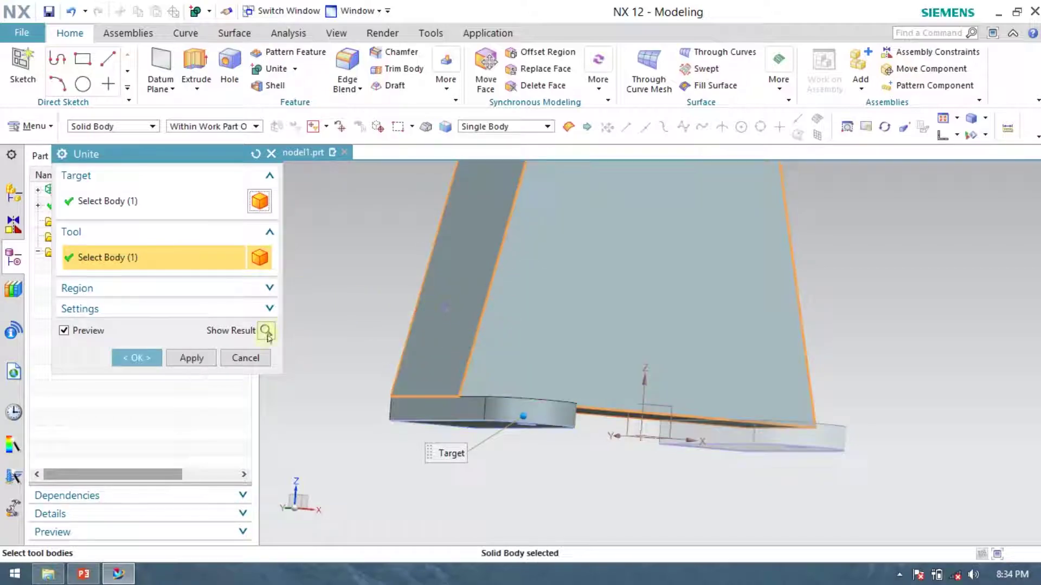
click(181, 359)
- Unite the other round-ended plate, as the target, with the body holding the drafted block
click(739, 421)
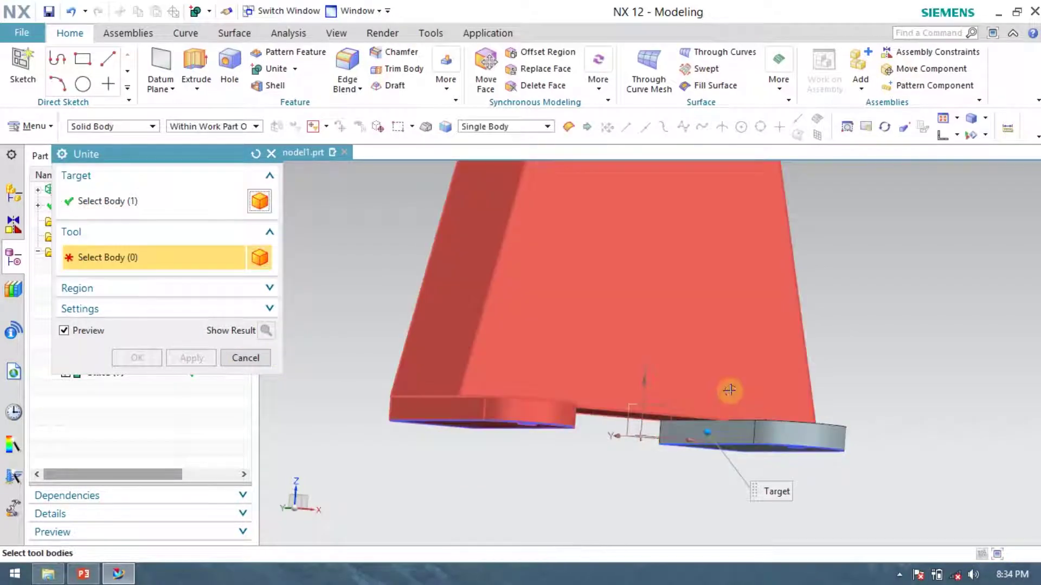
click(729, 391)
click(138, 358)
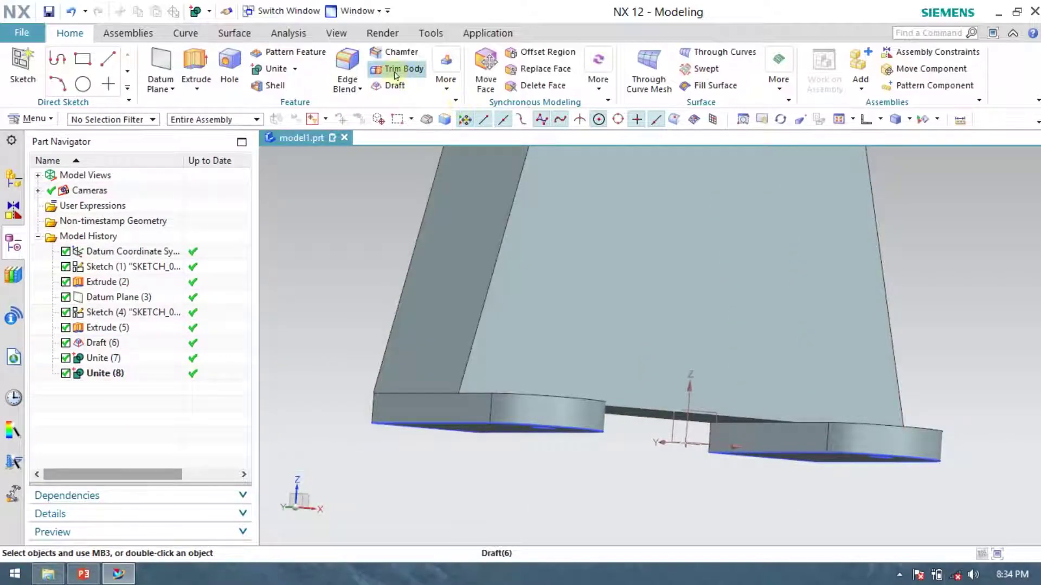
- Create a circular edge blend where the block's drafted side face meets the plate on the negative X side, trying a 4 mm radius
click(347, 67)
scroll(405, 379, up, 3)
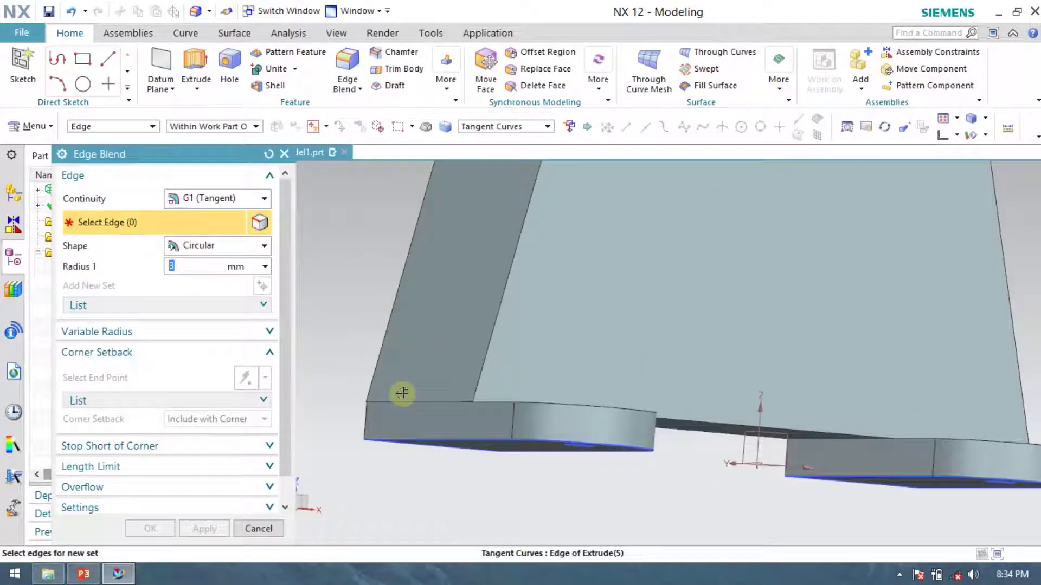
click(408, 405)
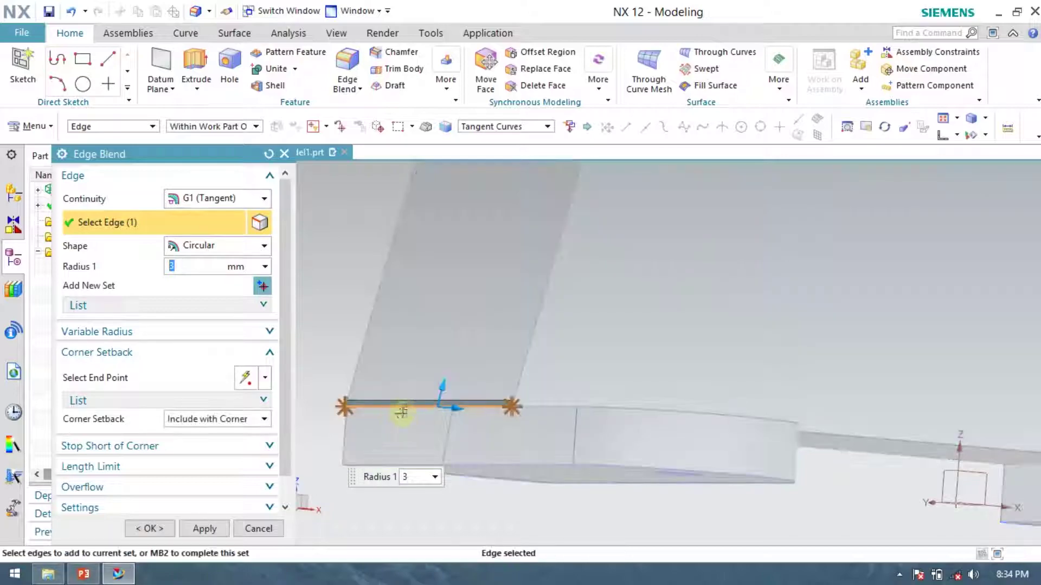
drag(436, 388, 391, 367)
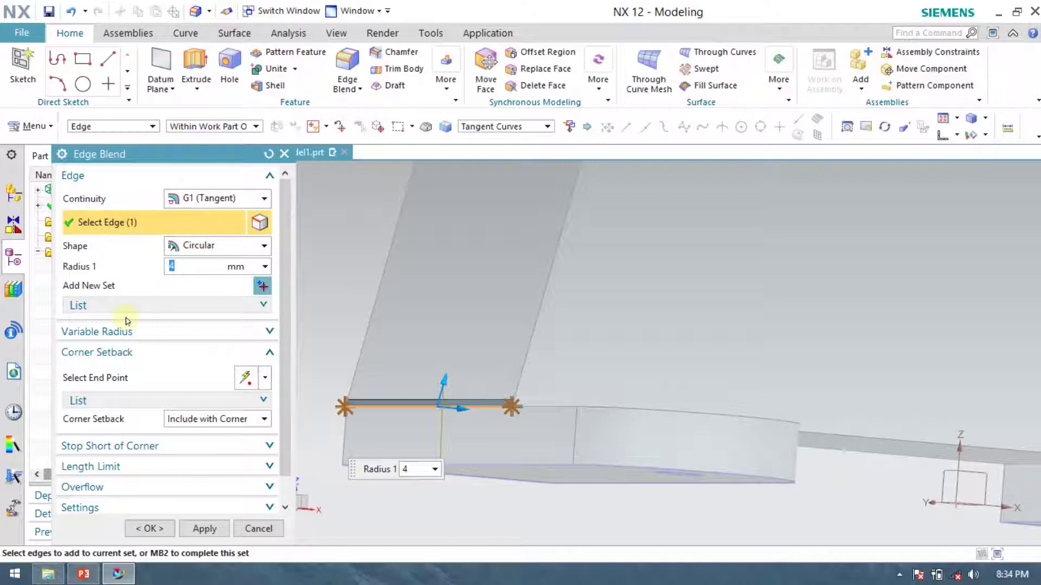
click(151, 527)
- Blend the edge between the opposite drafted face and the other plate with a 3 mm circular radius
middle_drag(564, 414, 611, 405)
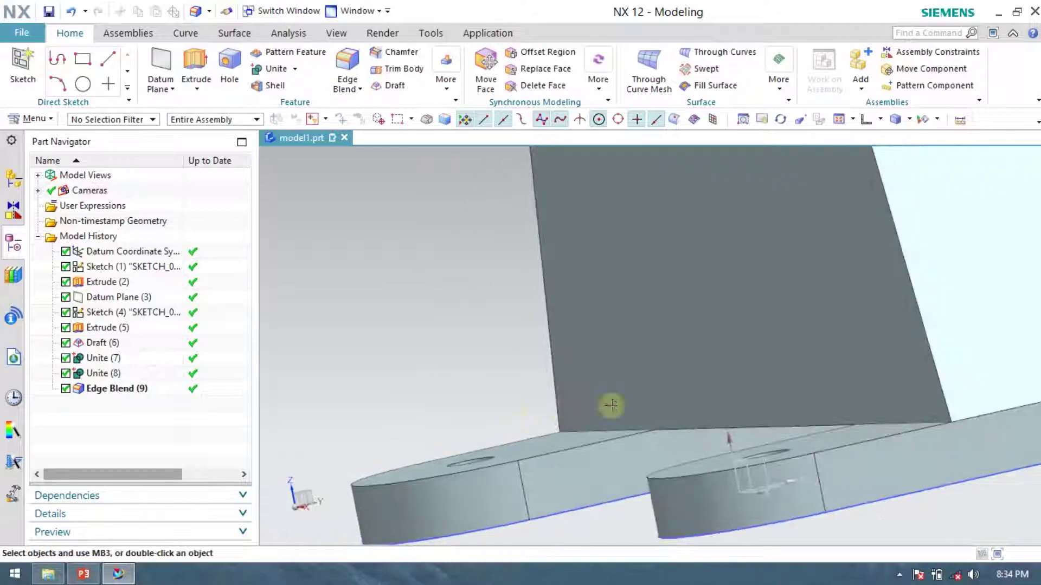
scroll(738, 402, down, 3)
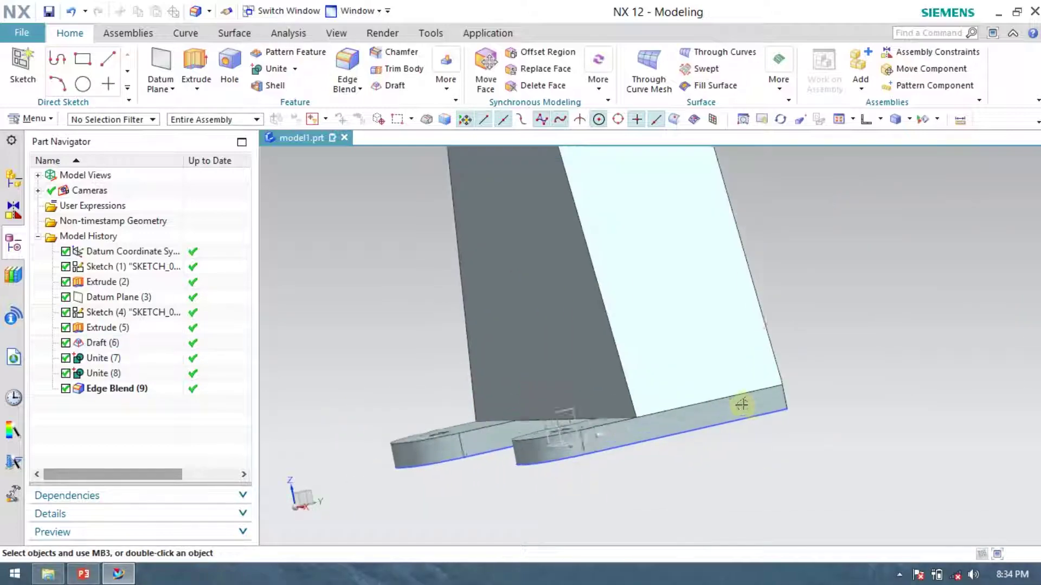
scroll(673, 382, up, 5)
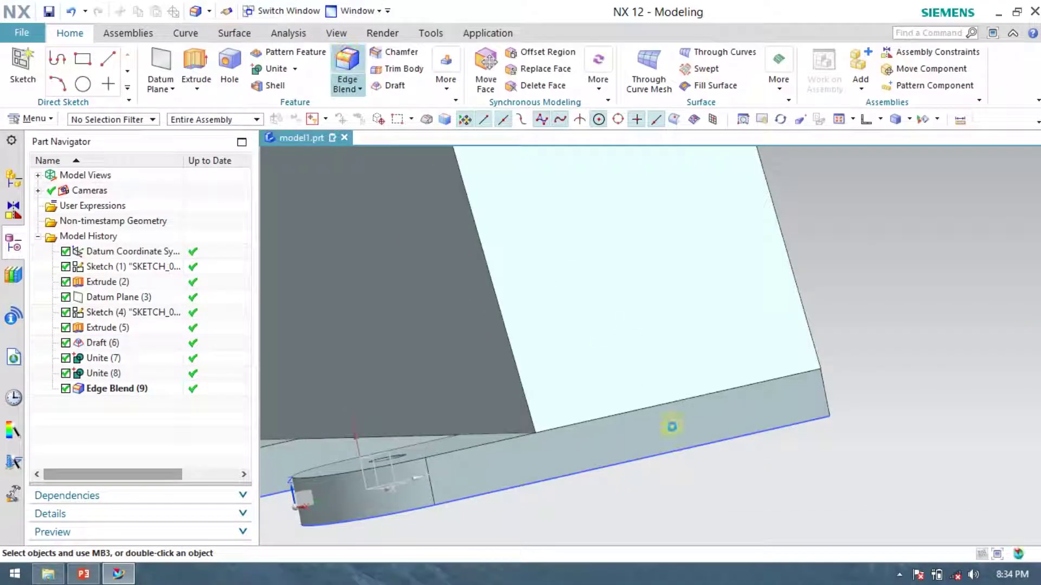
click(644, 409)
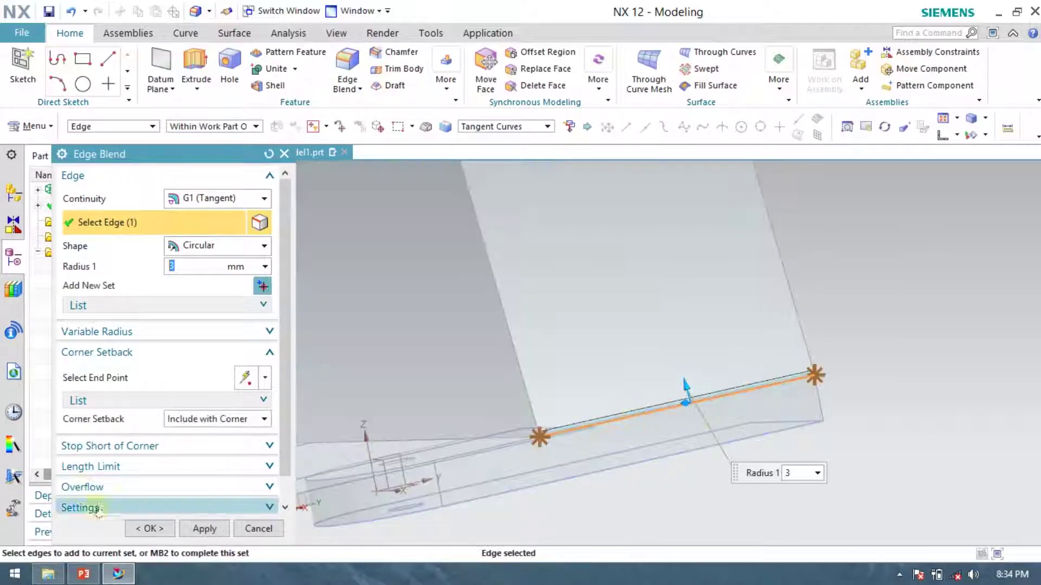
click(149, 528)
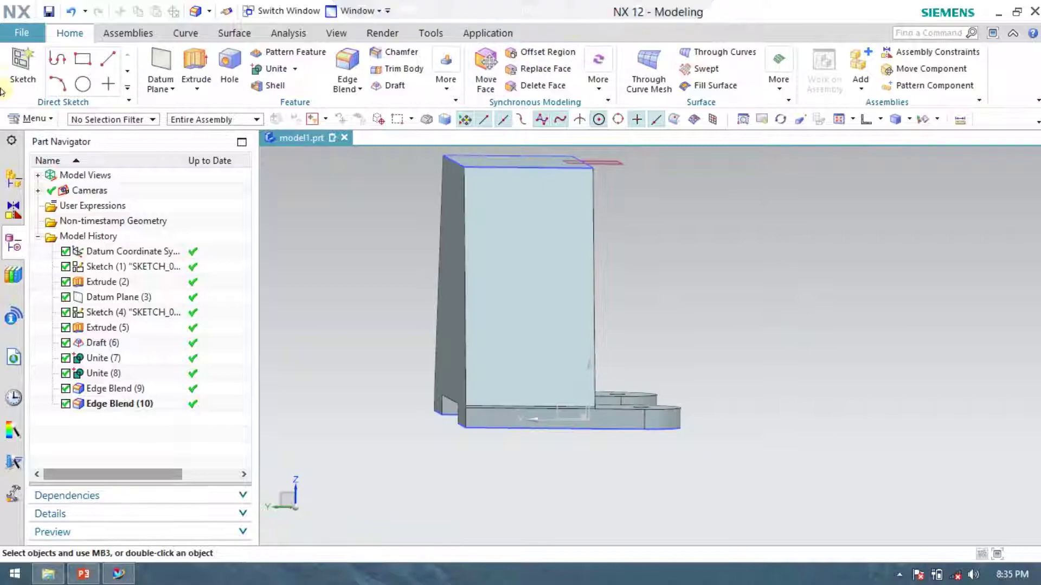
- Create a new sketch on the outer long side face of the plate on the negative X side
click(22, 65)
scroll(507, 414, up, 3)
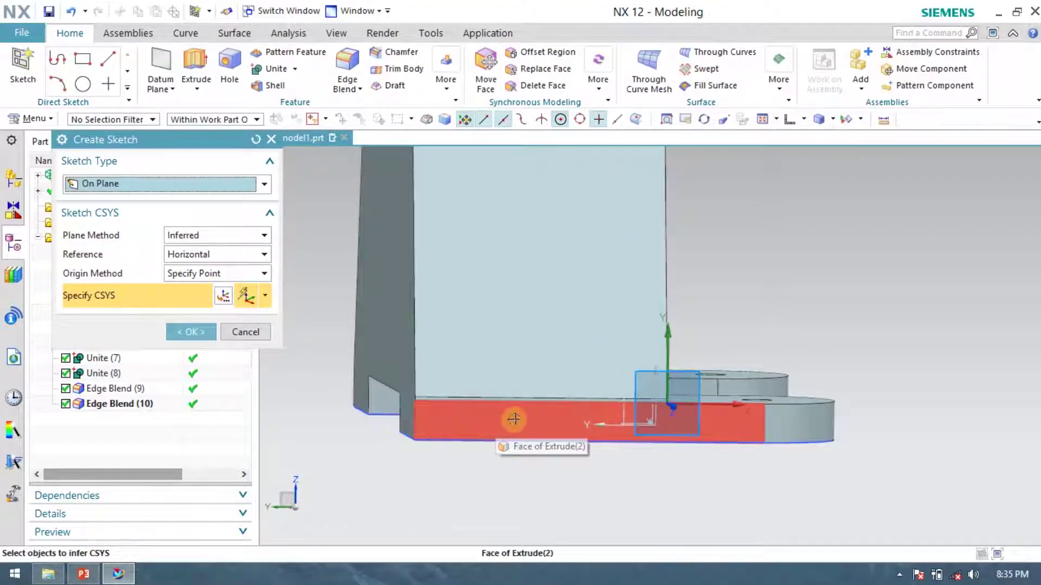
click(484, 420)
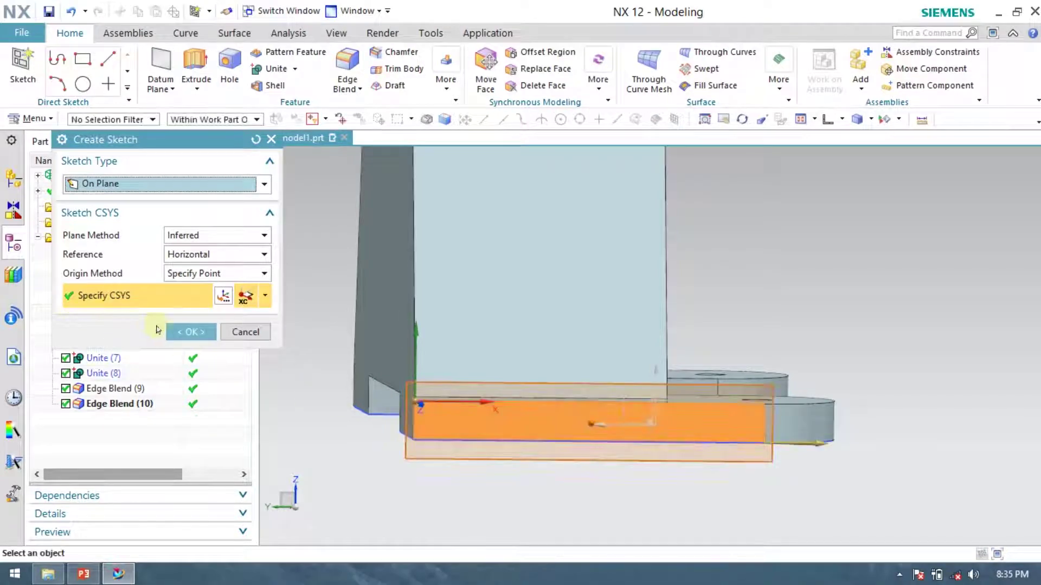
click(190, 332)
scroll(771, 353, down, 3)
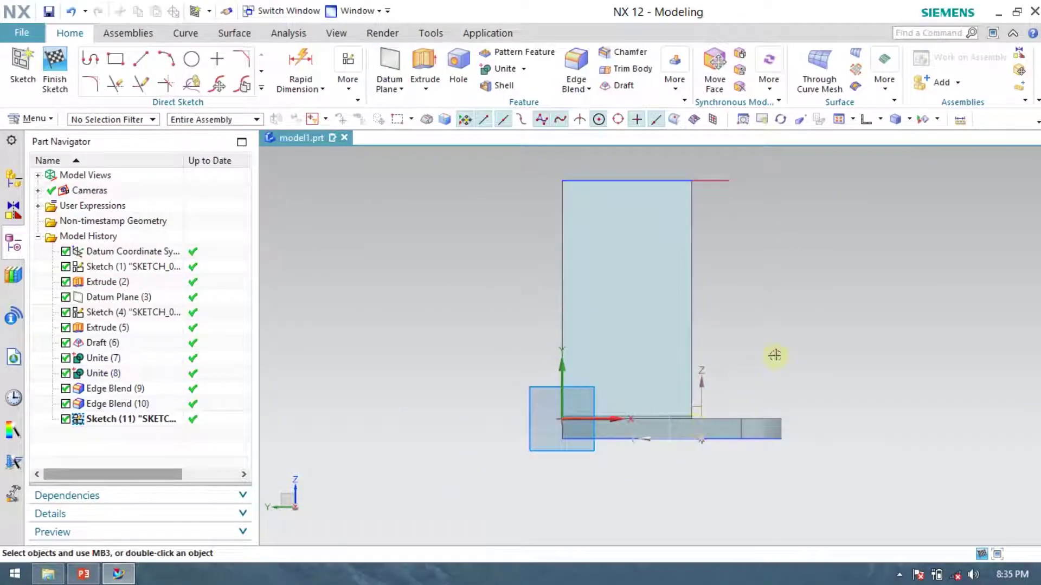
scroll(626, 281, up, 1)
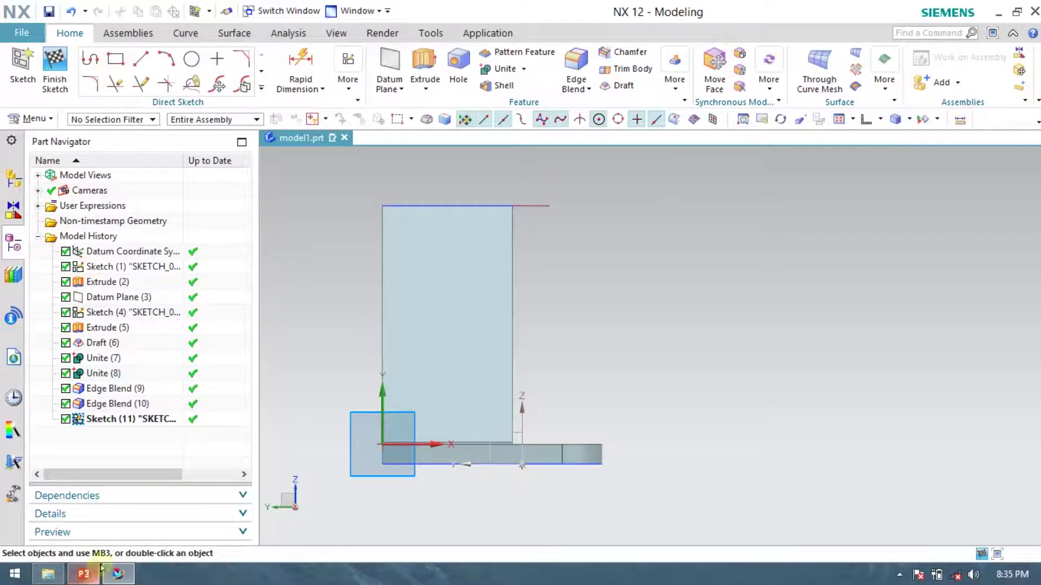
- Check the lathe leg drawing in PowerPoint, and place three sketch points in NX about 27, 64 and 95 mm below the block's top edge
key(alt+Tab)
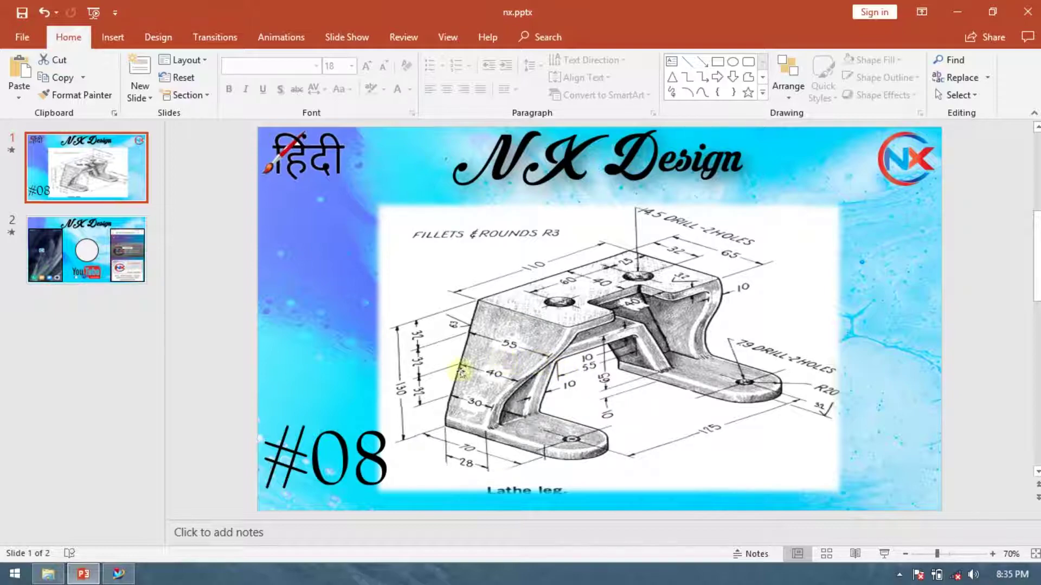
click(127, 574)
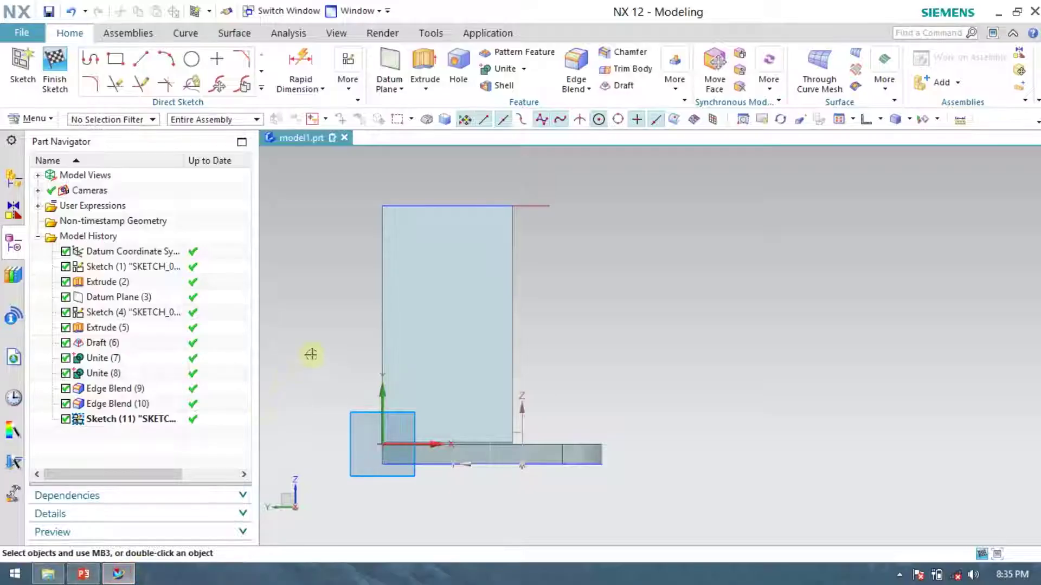
click(216, 58)
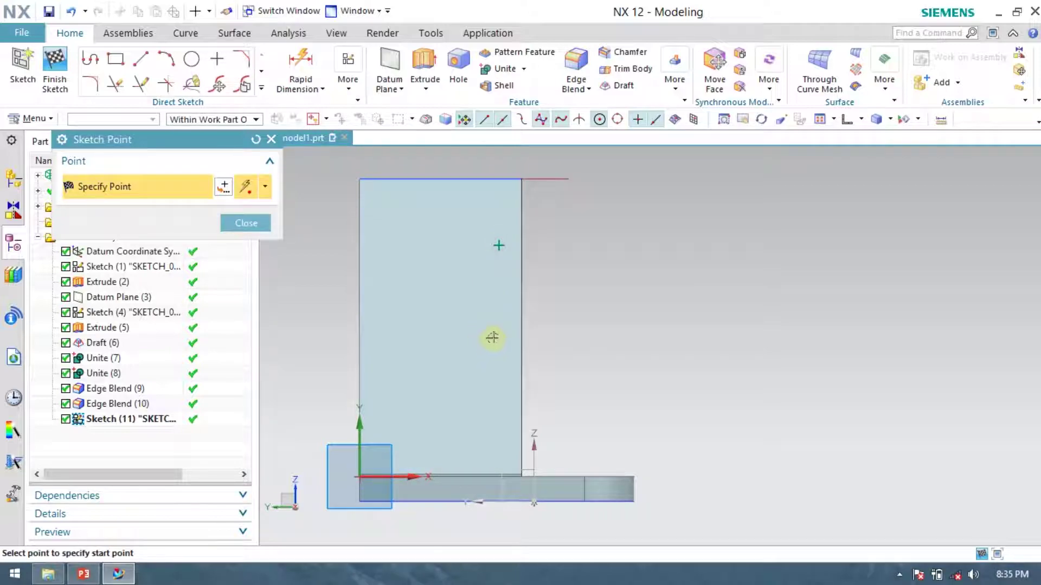
click(246, 224)
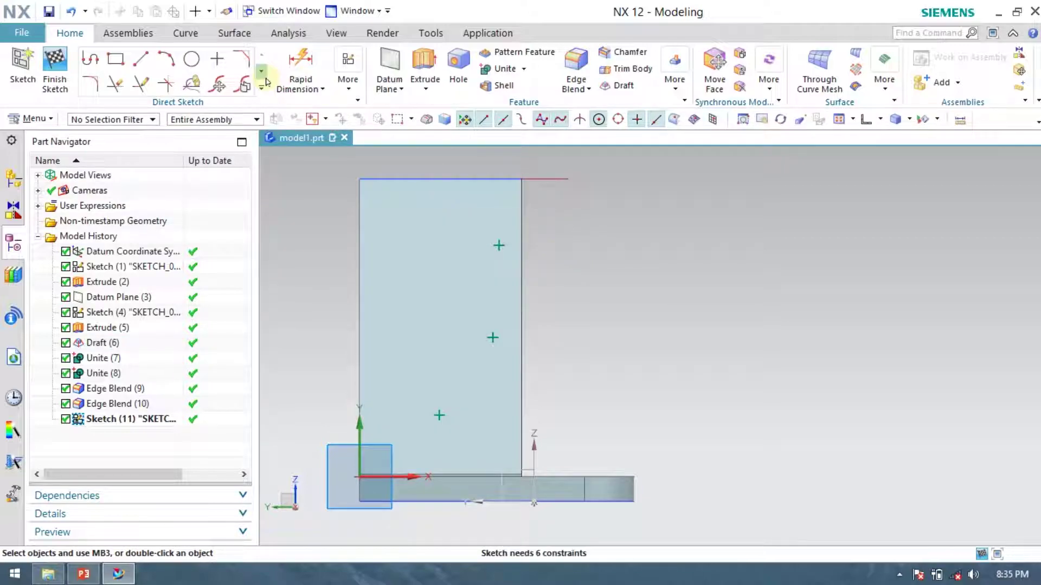
- Dimension the uppermost sketch point 32 mm below the block's top edge with Rapid Dimension
click(300, 64)
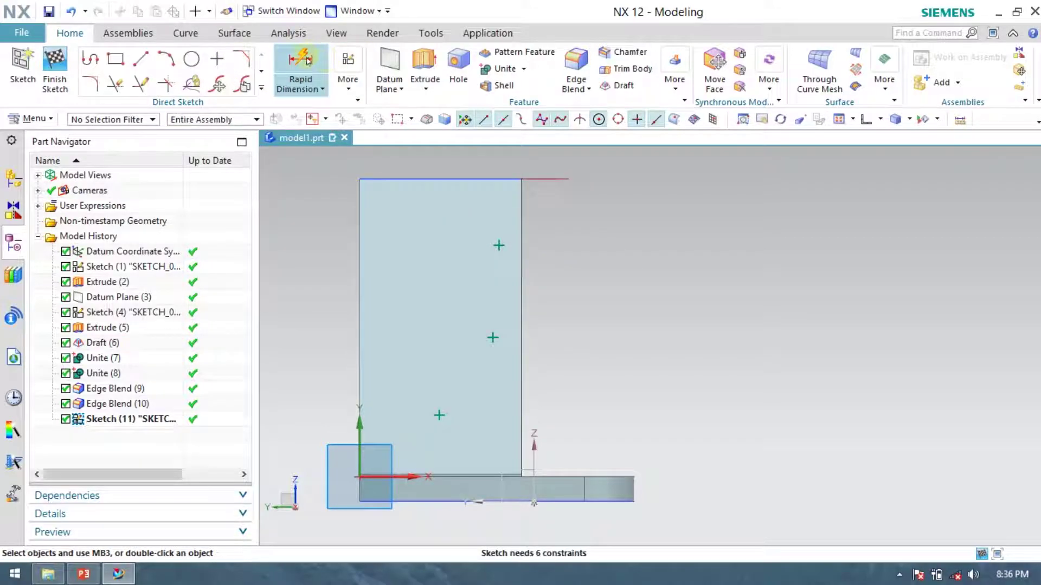
click(499, 242)
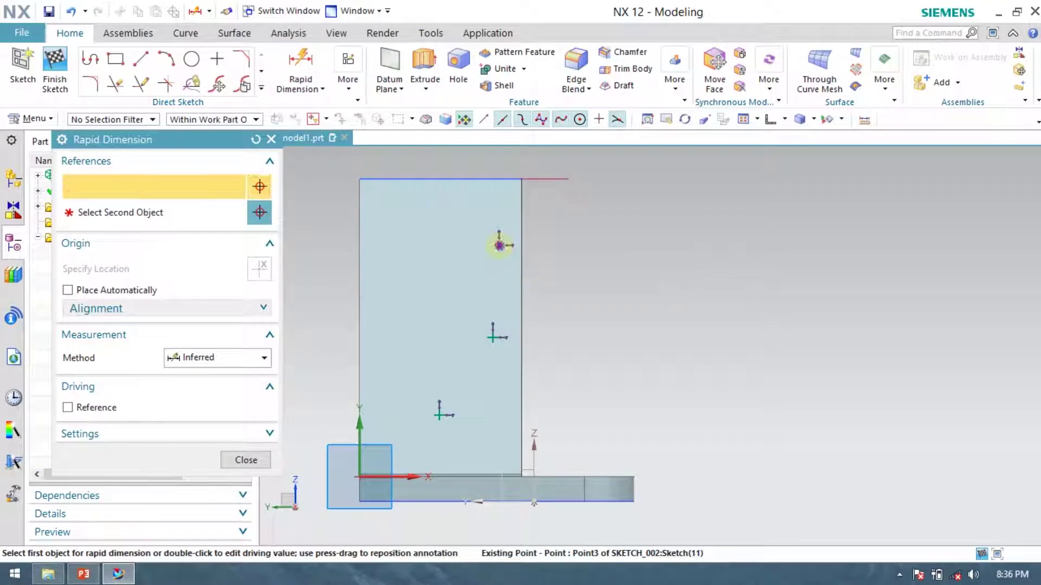
click(450, 177)
click(652, 201)
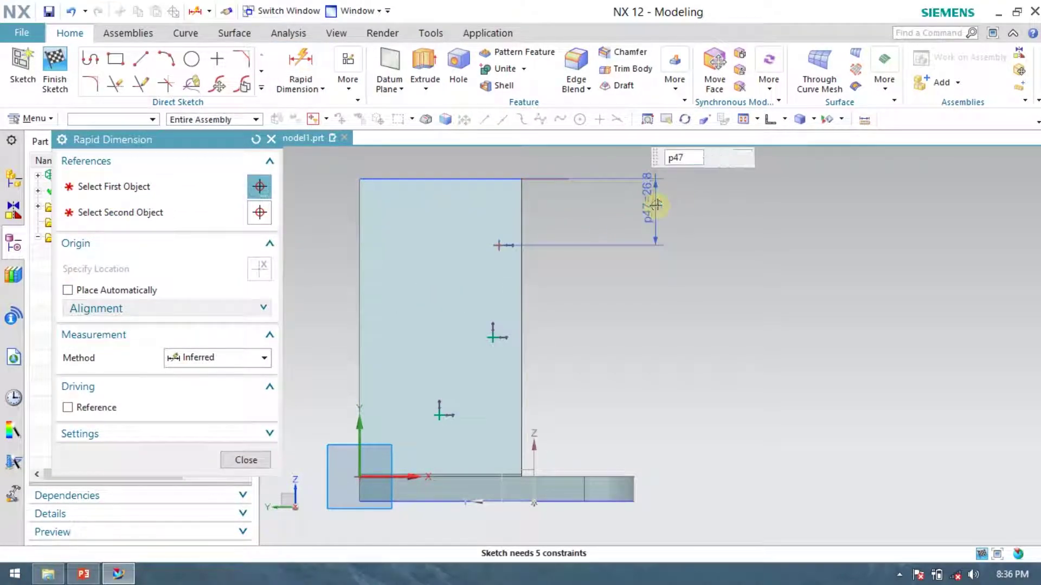
text(32)
key(Return)
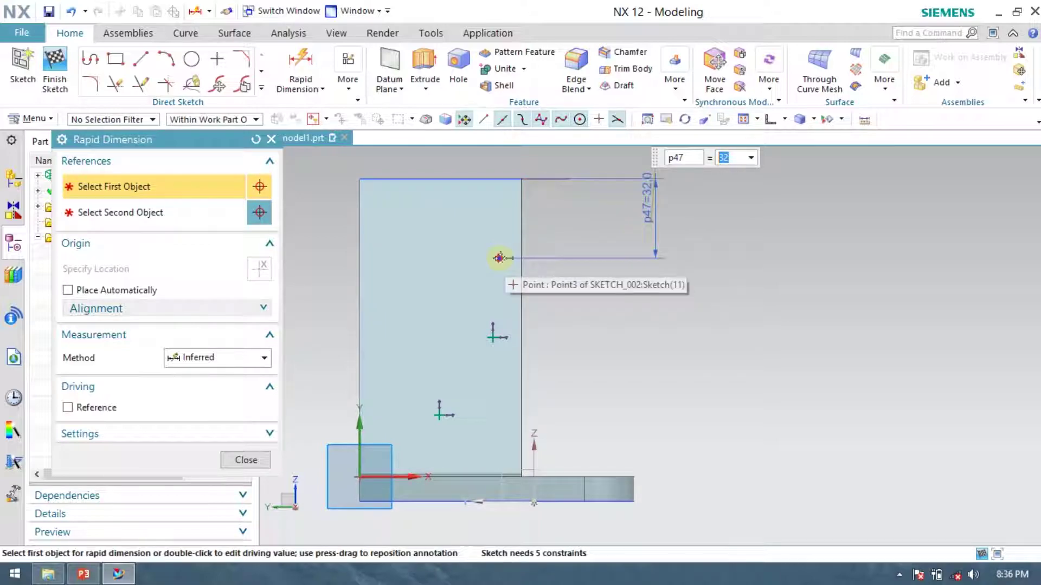
- Set the vertical distance between the uppermost and middle sketch points to 32 mm
click(498, 258)
click(491, 337)
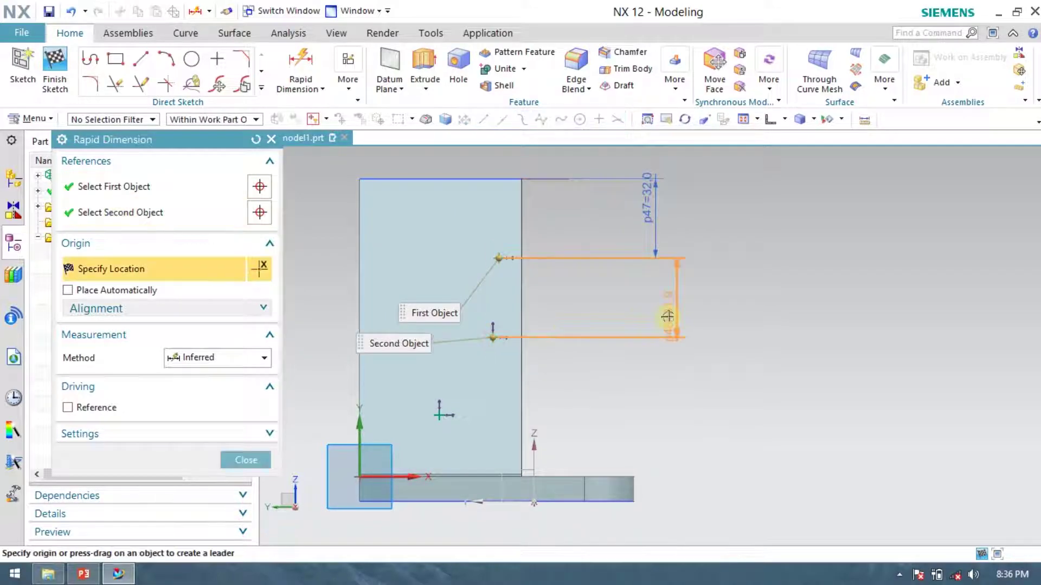
click(649, 320)
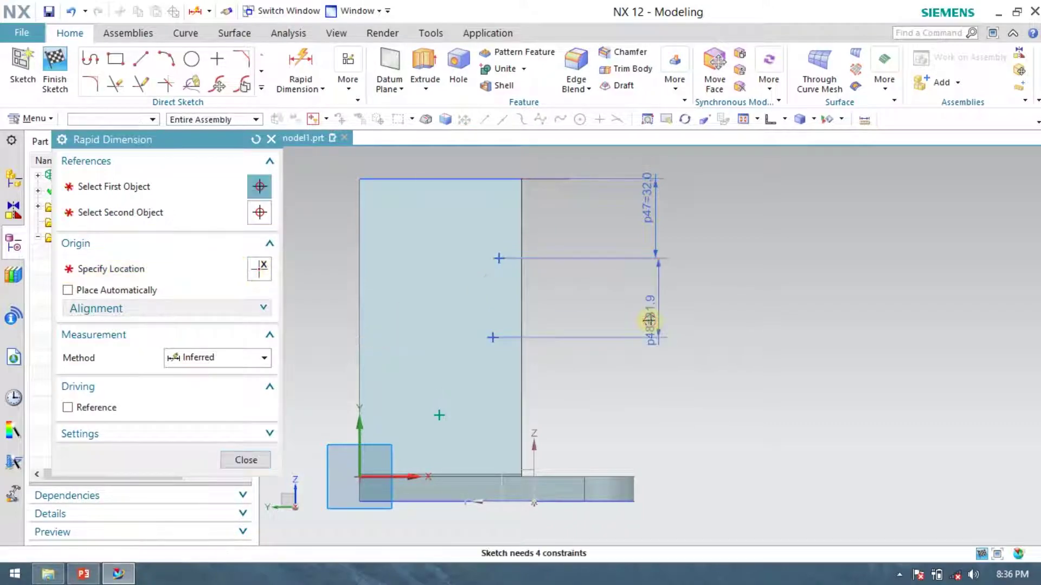
text(32)
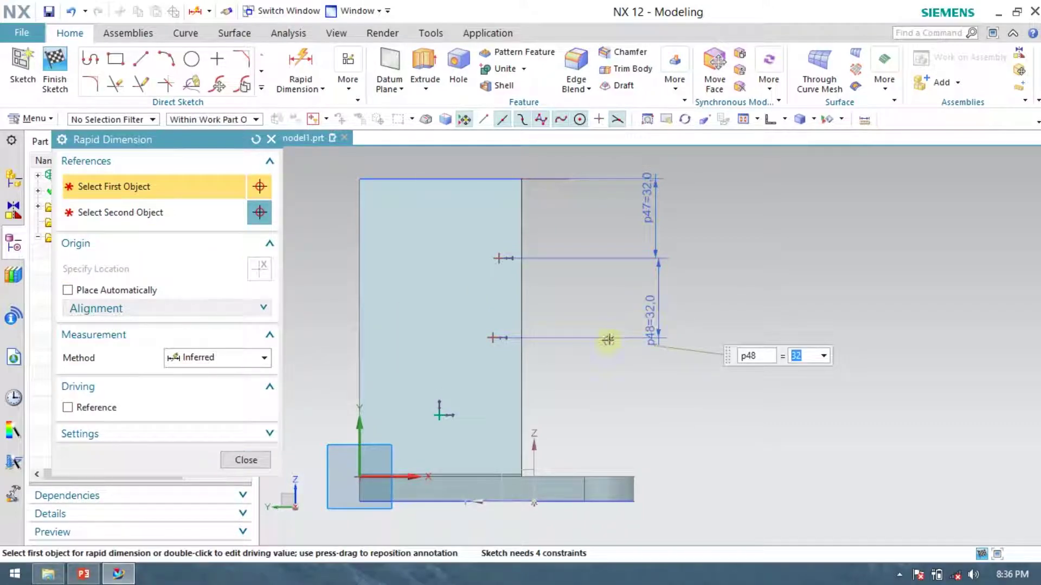
- Set the vertical distance between the middle and lowest sketch points to 32 mm
click(493, 338)
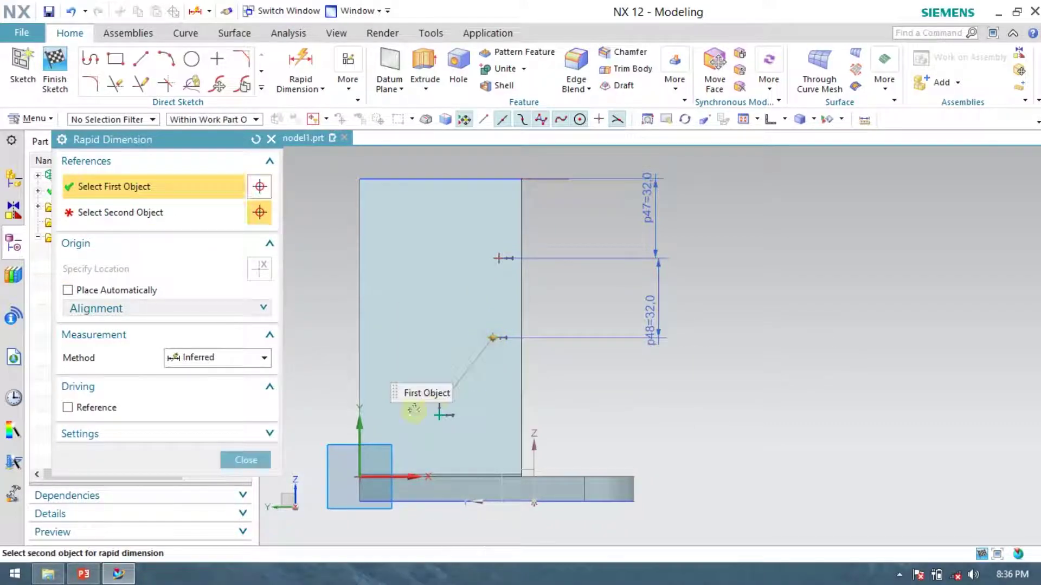
click(438, 415)
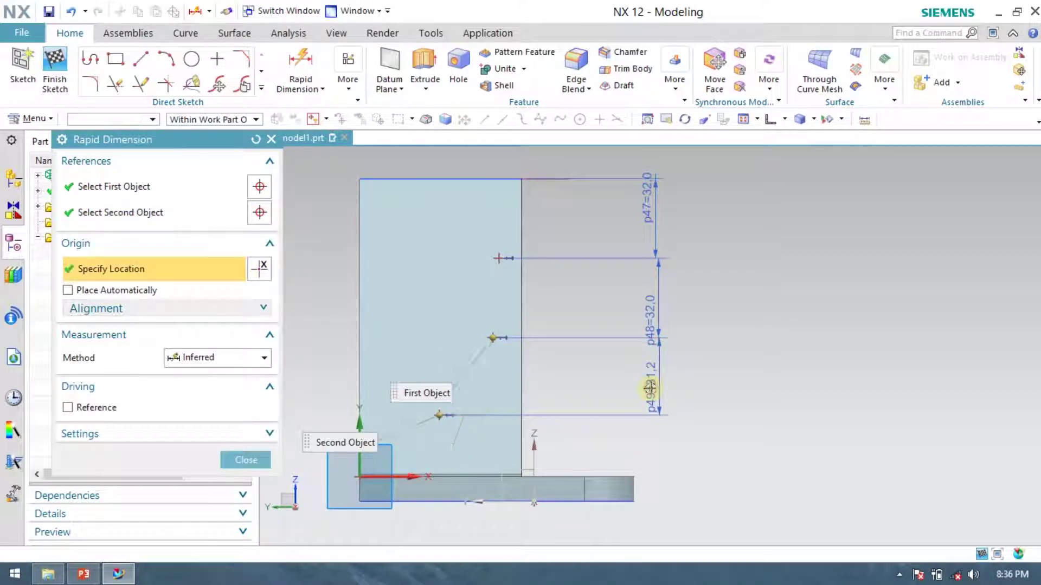
click(650, 389)
text(32)
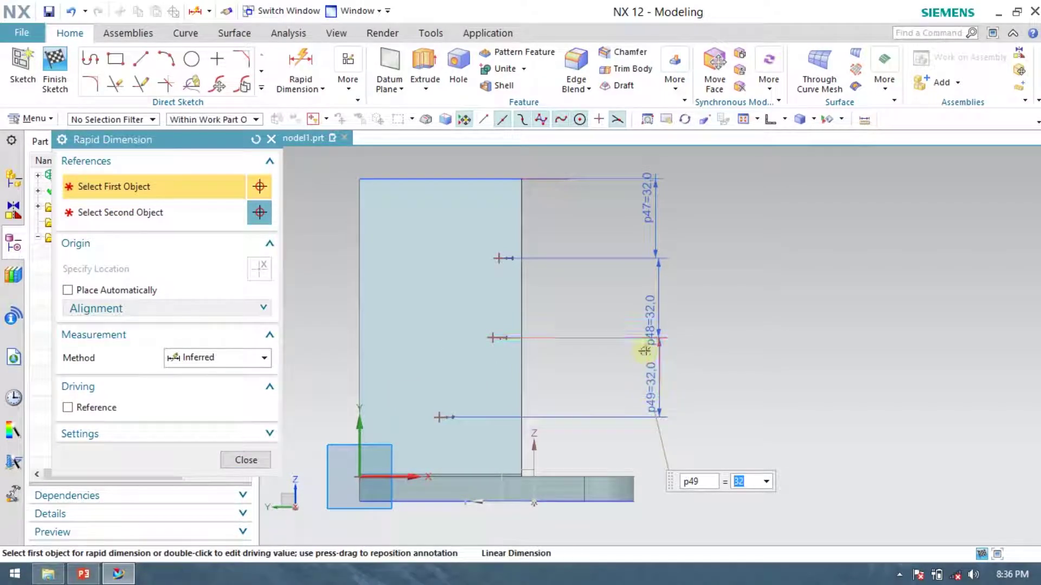
scroll(558, 297, down, 1)
scroll(521, 288, up, 1)
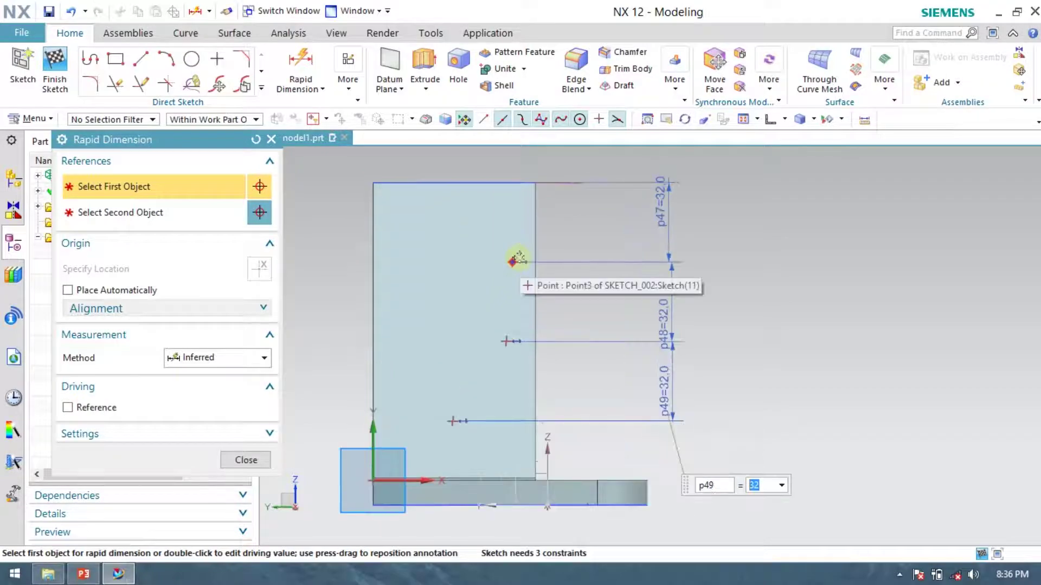
- Dimension the uppermost sketch point 55 mm horizontally from the block's left vertical edge
click(513, 262)
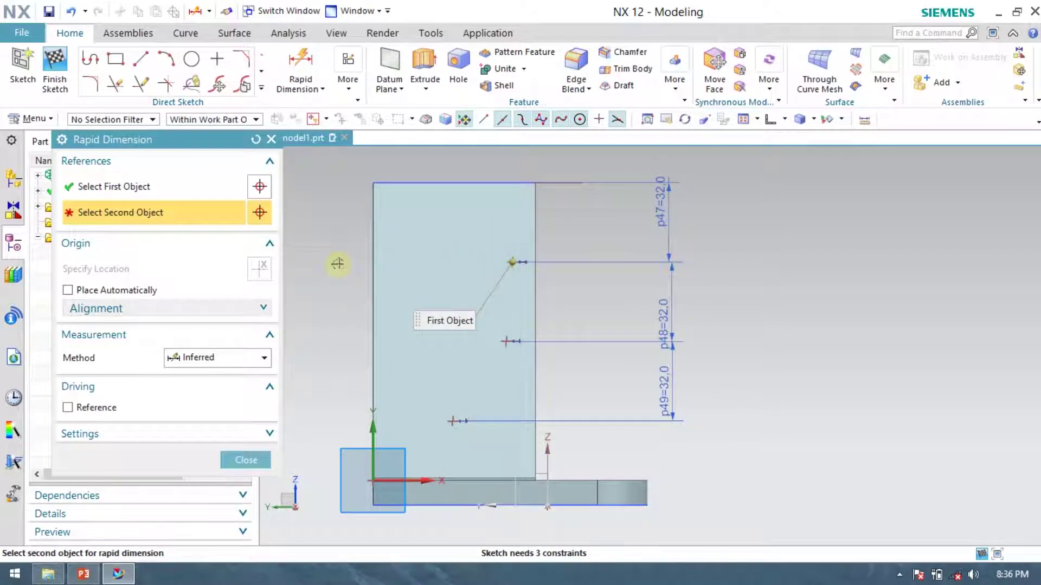
click(372, 256)
click(328, 263)
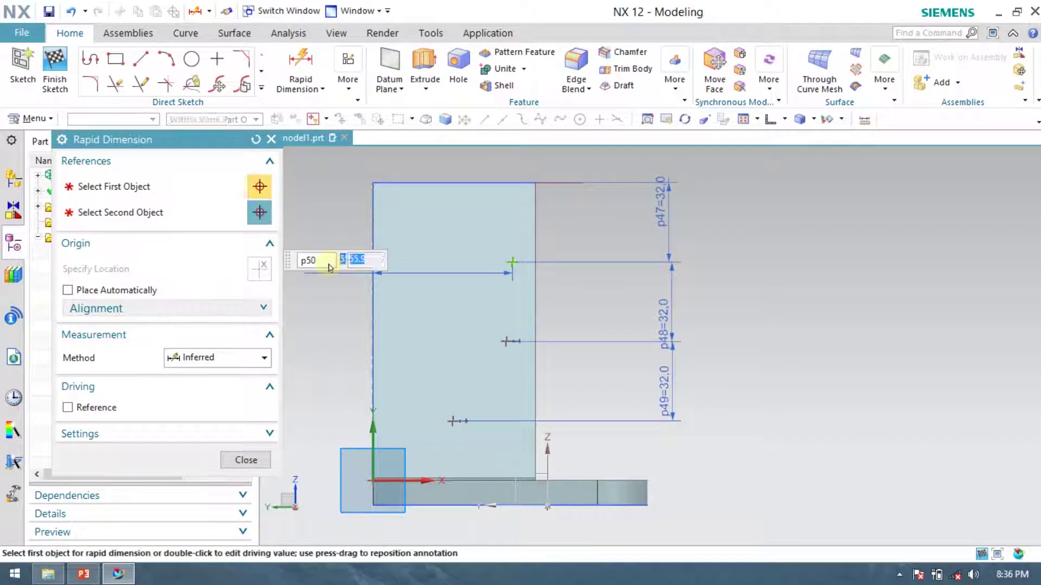
text(55)
key(Return)
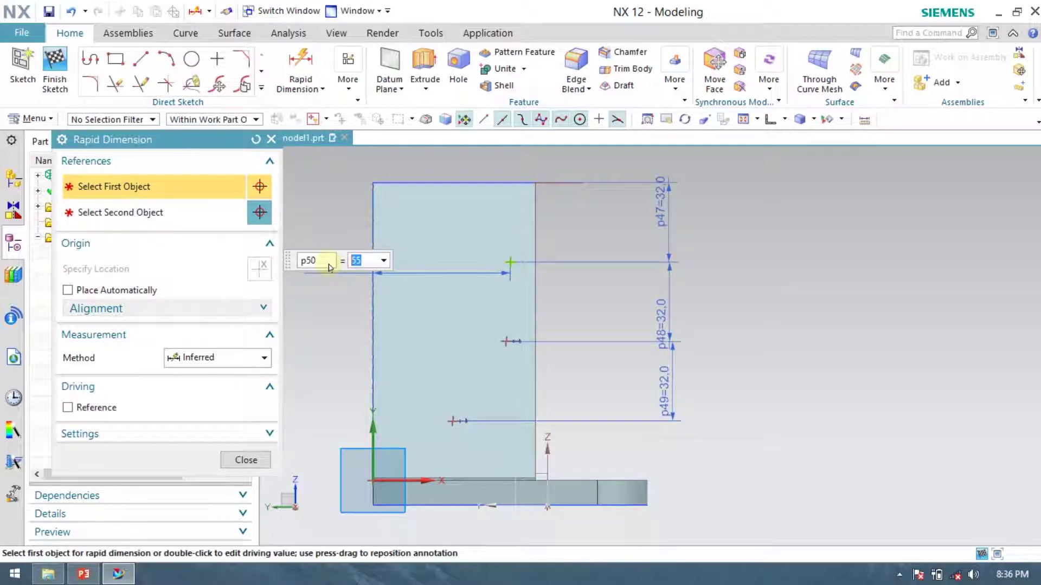
- Dimension the middle sketch point 40 mm horizontally from the block's left vertical edge
click(374, 338)
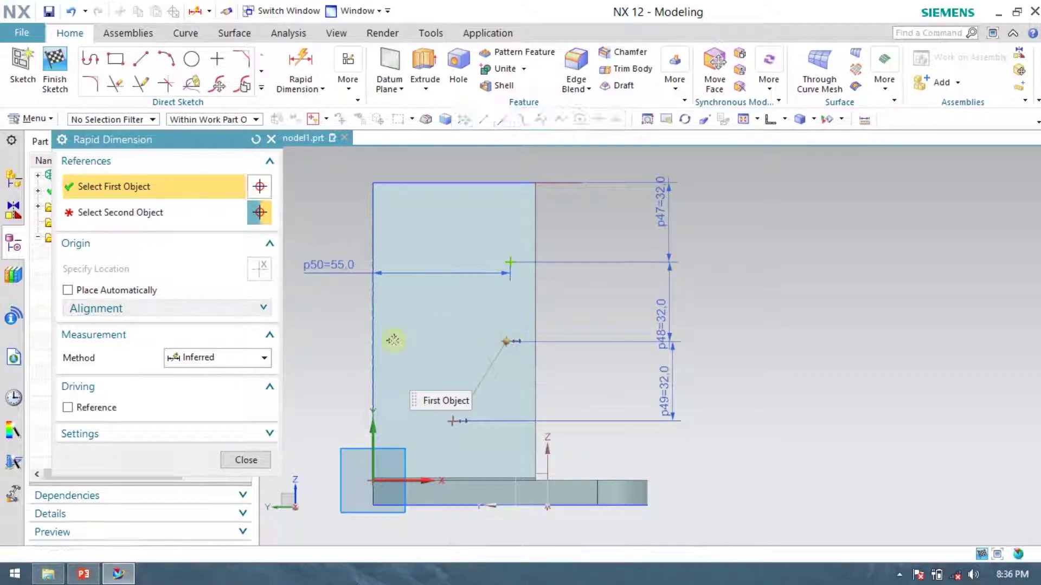
click(374, 337)
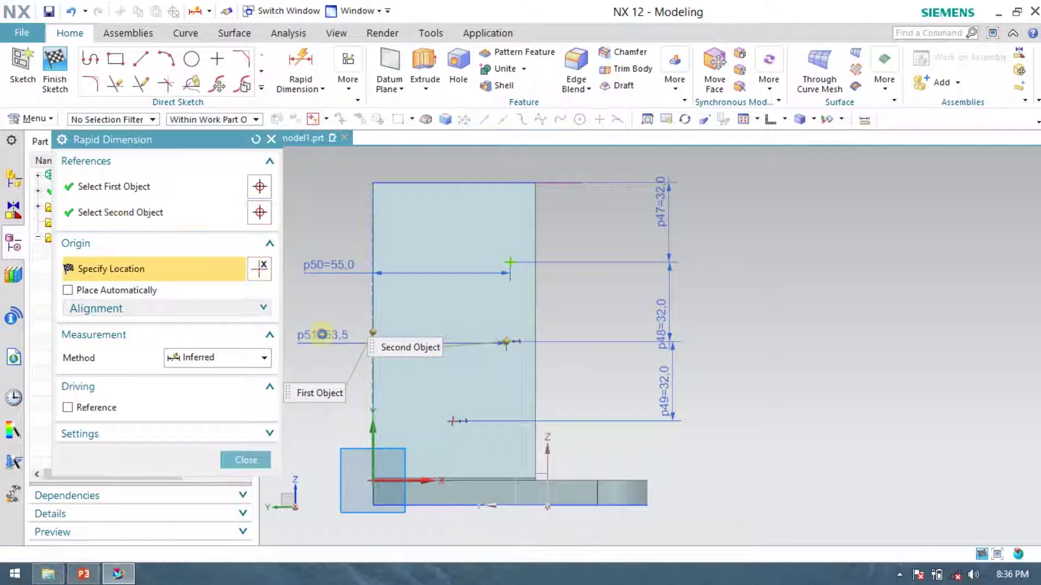
click(322, 333)
text(40)
key(Return)
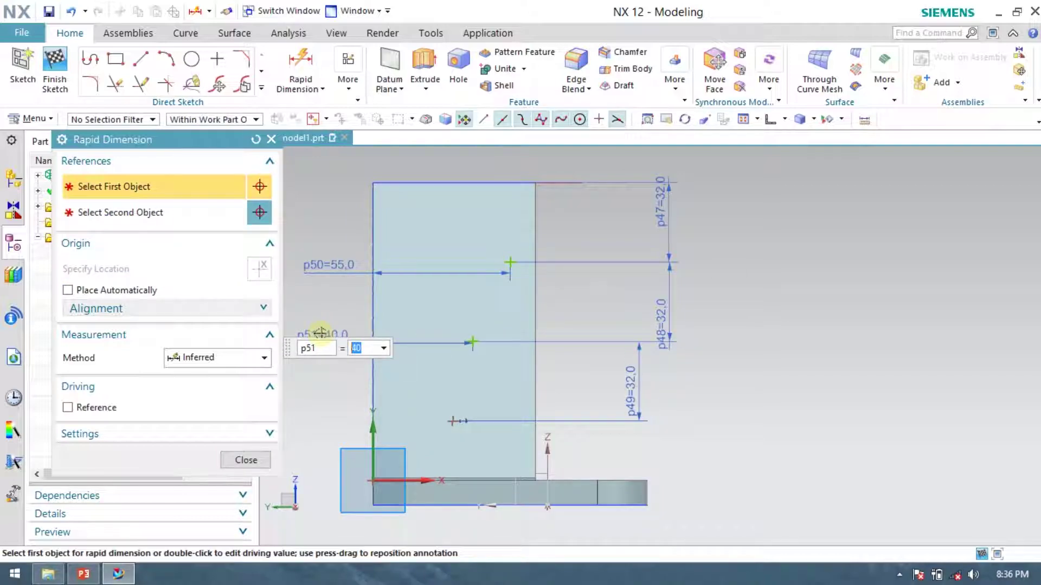
- Dimension the lowest sketch point 30 mm horizontally from the block's left vertical edge and finish dimensioning
click(448, 421)
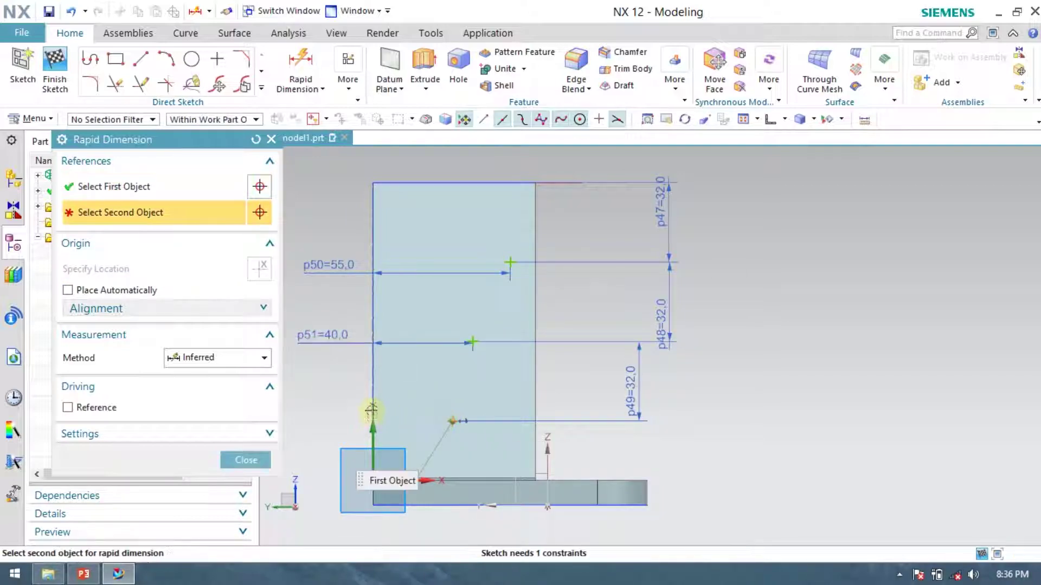
click(367, 394)
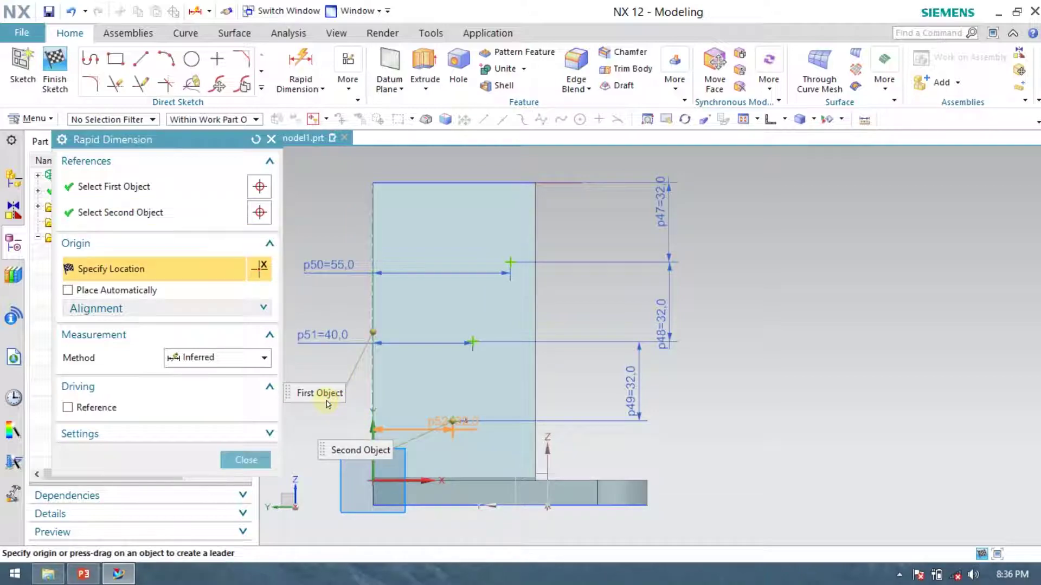
click(321, 419)
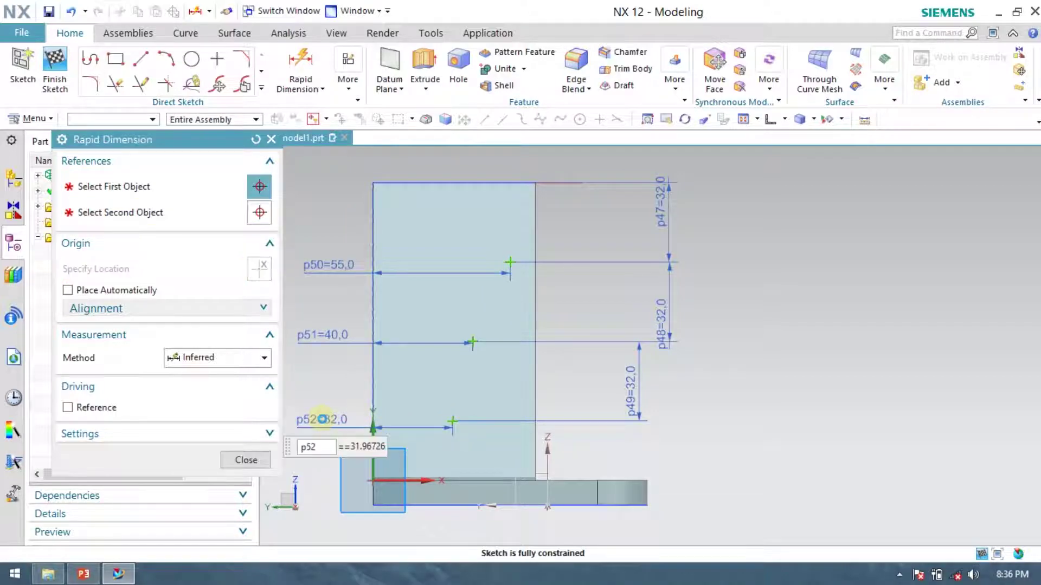
text(30)
key(Return)
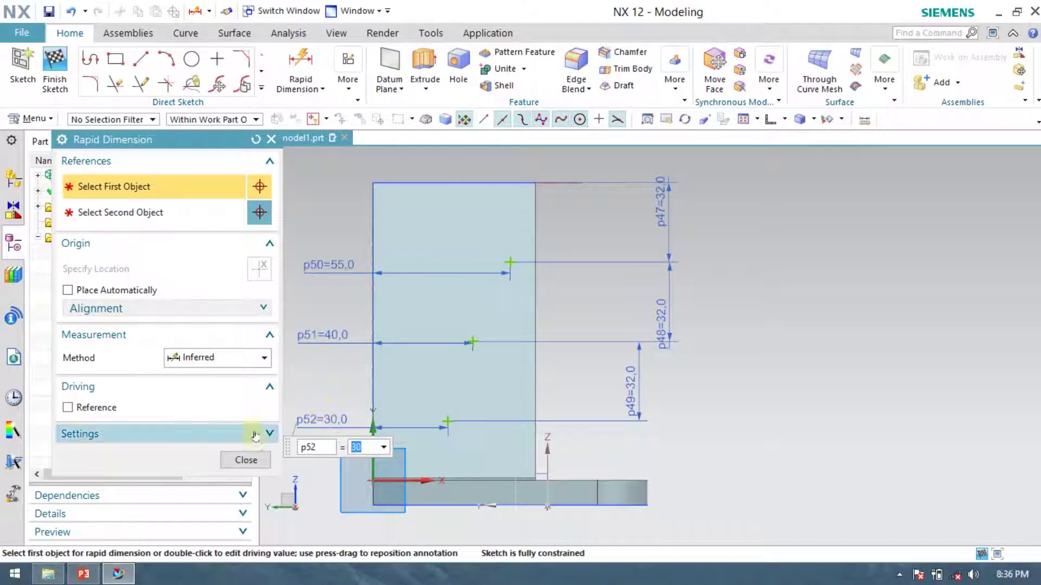
click(246, 460)
- Try a Studio Spline through the block's upper right corner and the three sketch points
scroll(487, 388, down, 2)
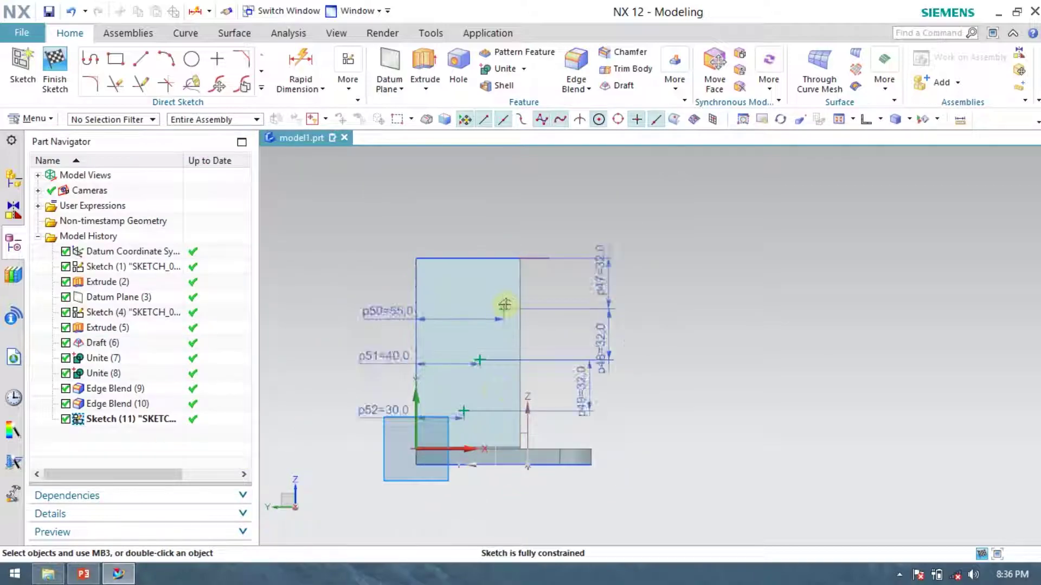
scroll(504, 304, up, 4)
scroll(511, 262, down, 2)
scroll(513, 261, down, 1)
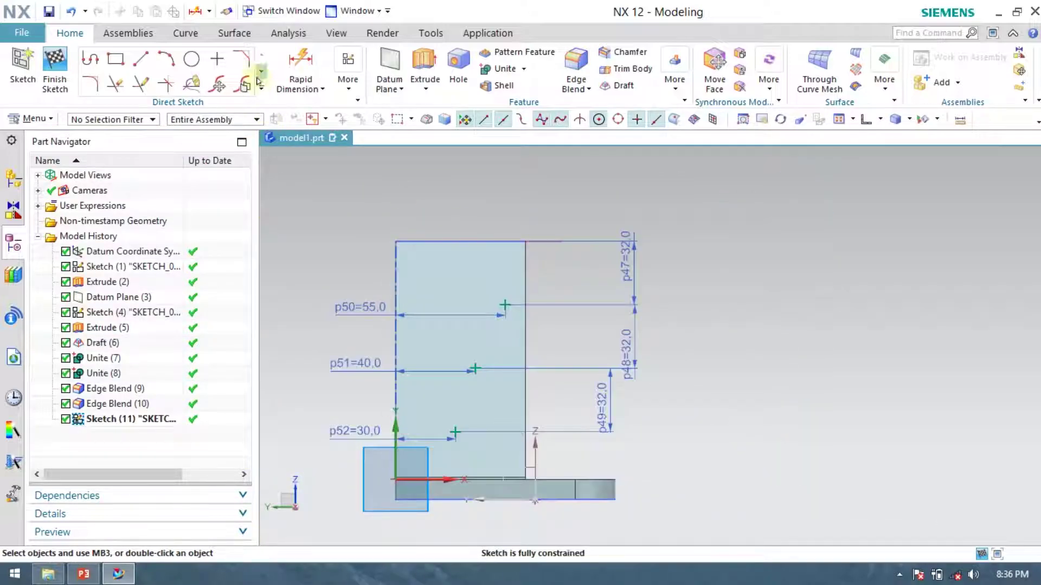
click(172, 34)
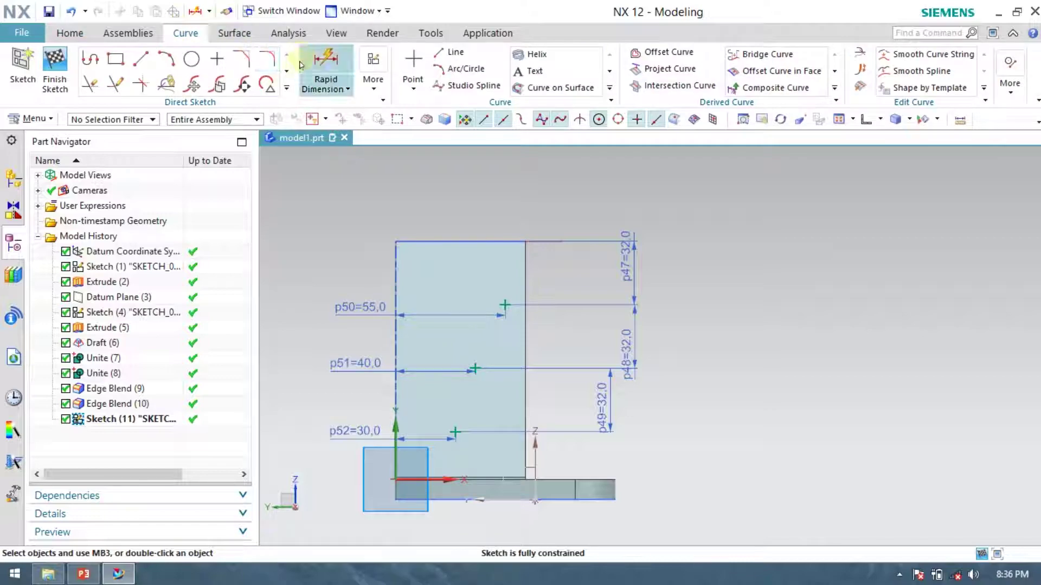
click(465, 87)
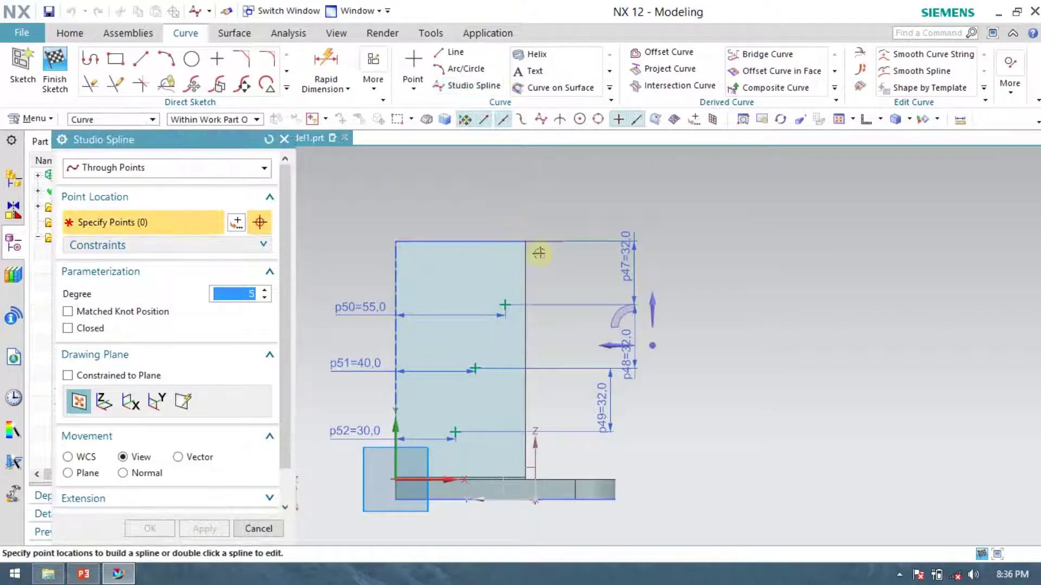
scroll(538, 253, up, 4)
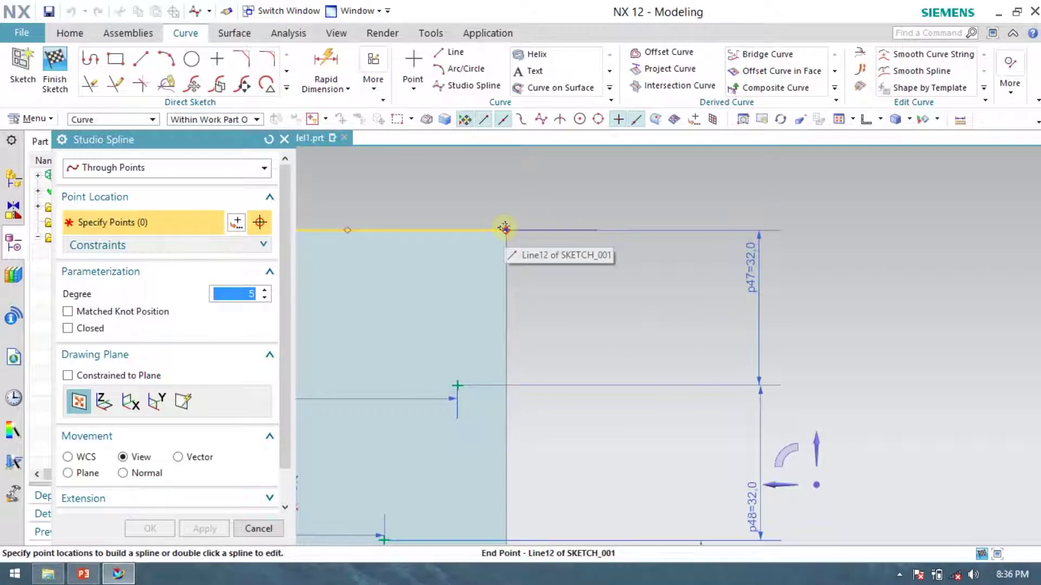
mouse_move(504, 227)
click(548, 234)
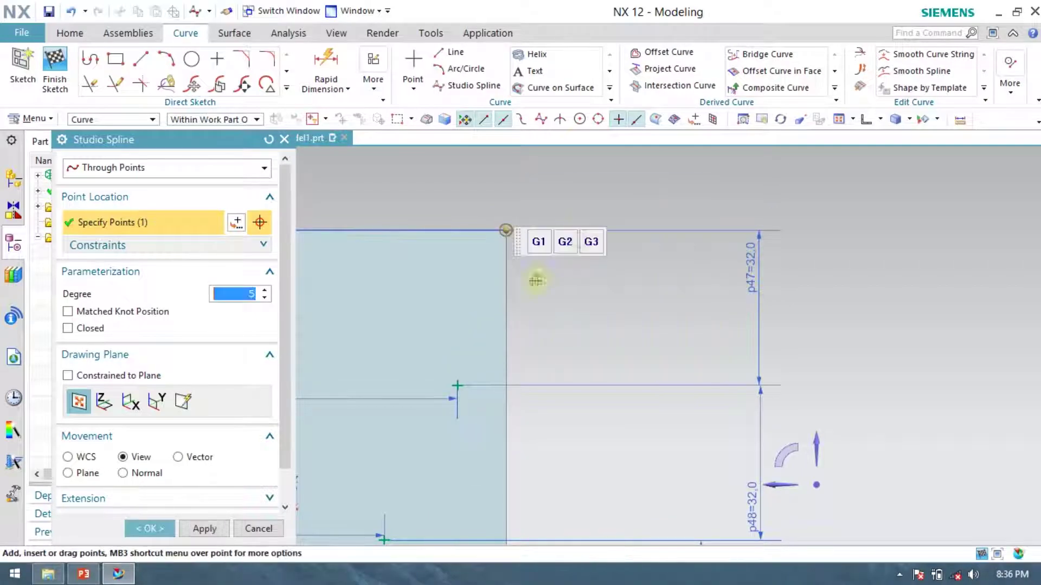
click(457, 386)
scroll(600, 270, down, 3)
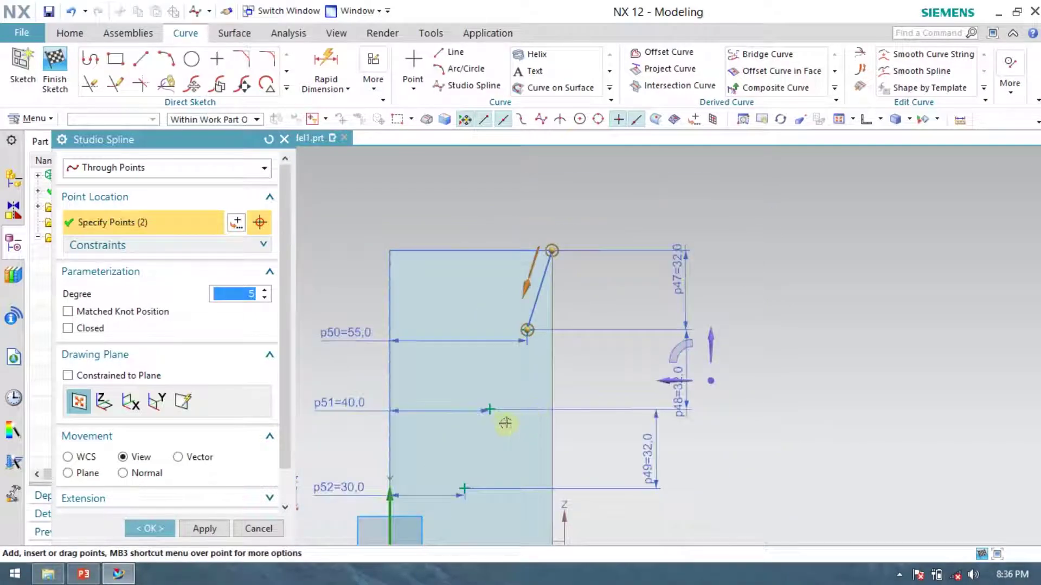
scroll(501, 420, up, 2)
click(483, 399)
scroll(497, 289, down, 4)
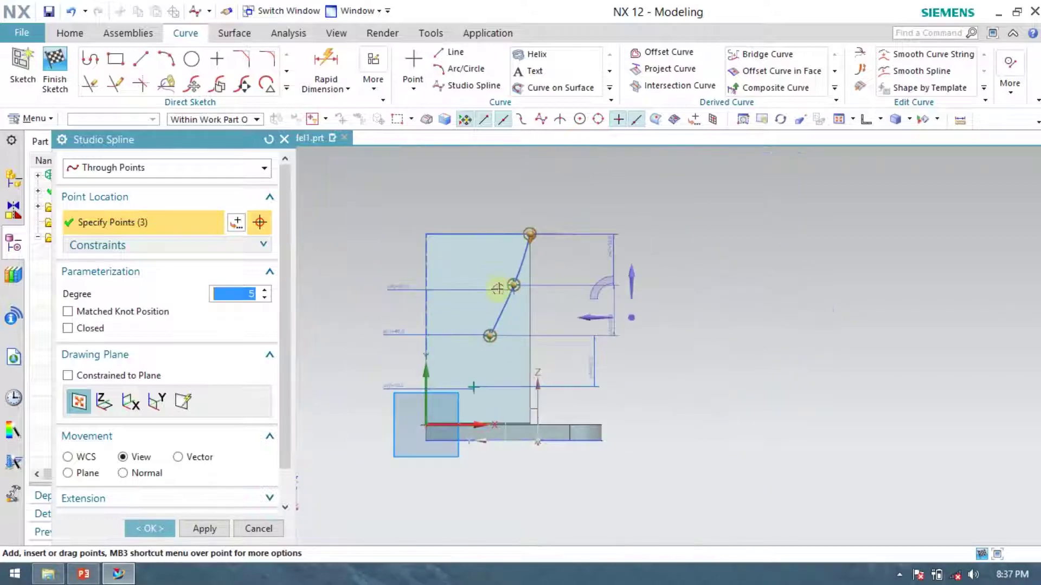
click(474, 387)
scroll(477, 431, up, 4)
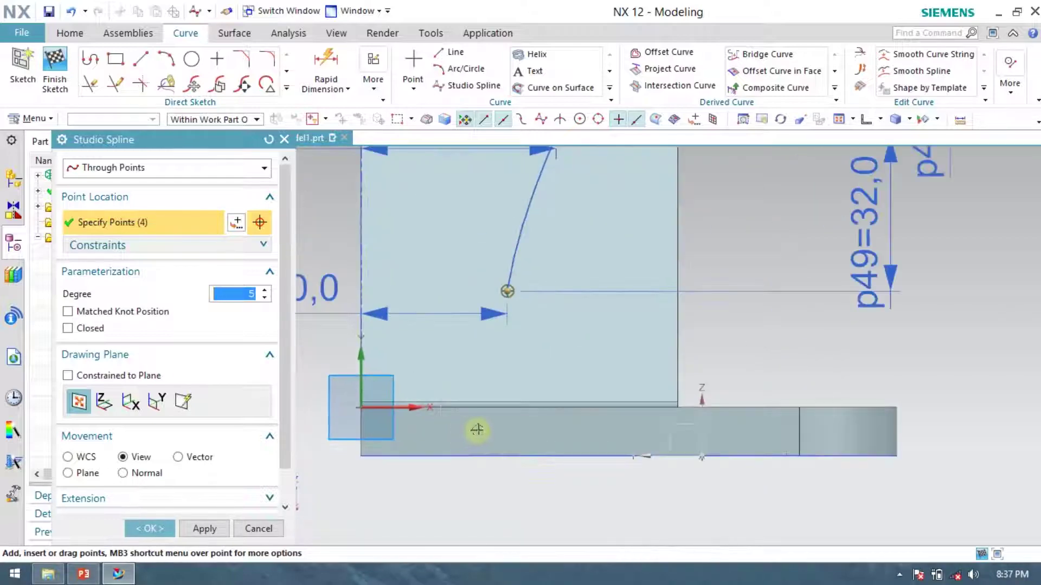
- Try to extend the spline from the lowest sketch point down to the block's bottom edge and create it
scroll(477, 431, up, 2)
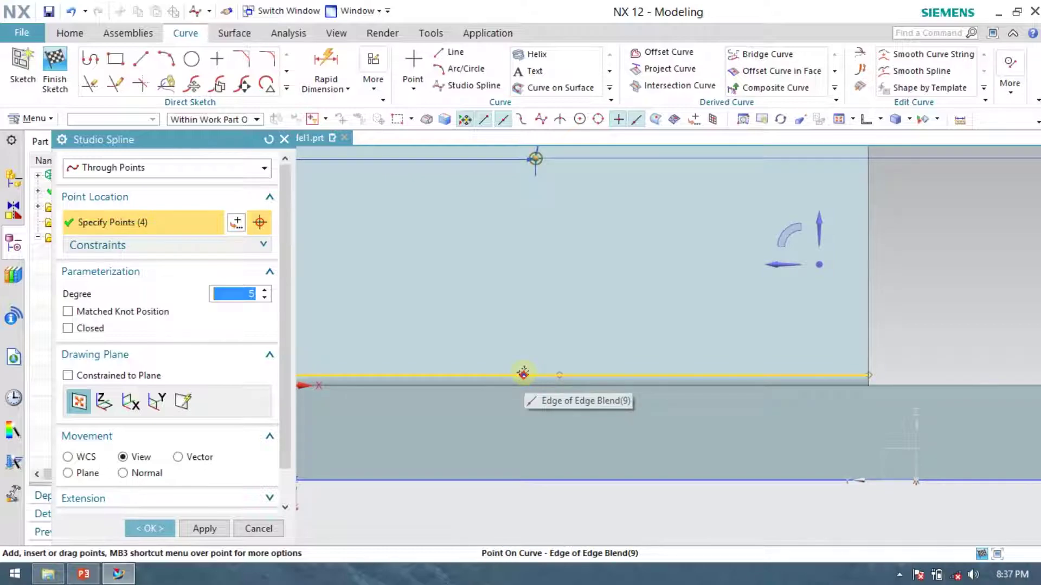
scroll(523, 373, down, 2)
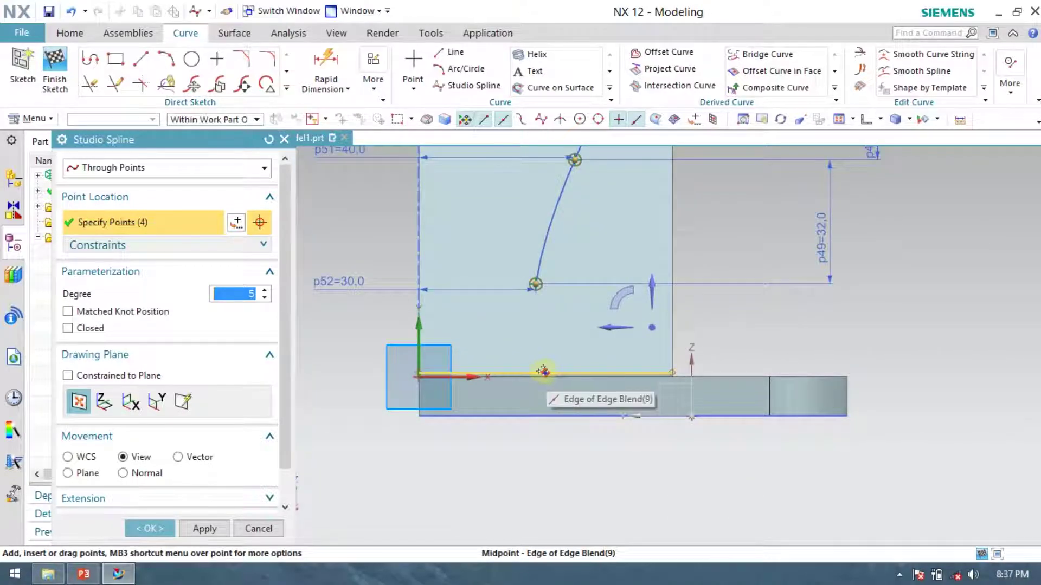
scroll(542, 372, up, 2)
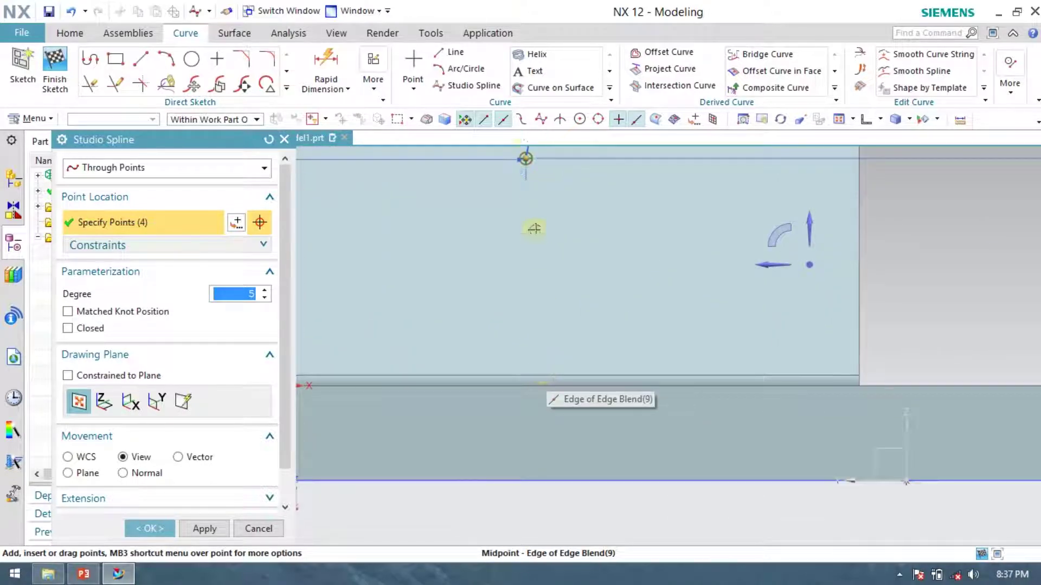
click(529, 385)
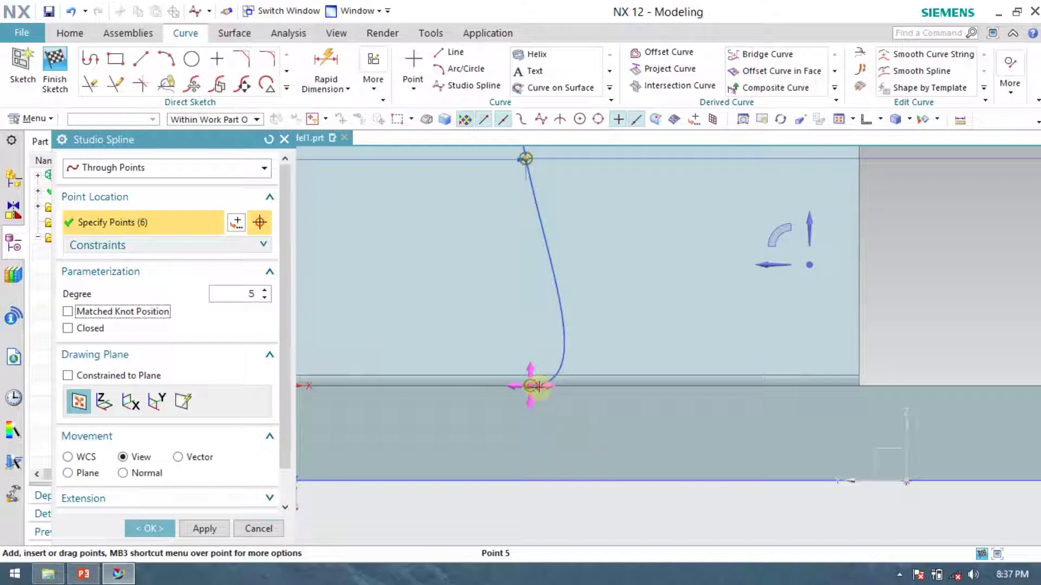
click(537, 386)
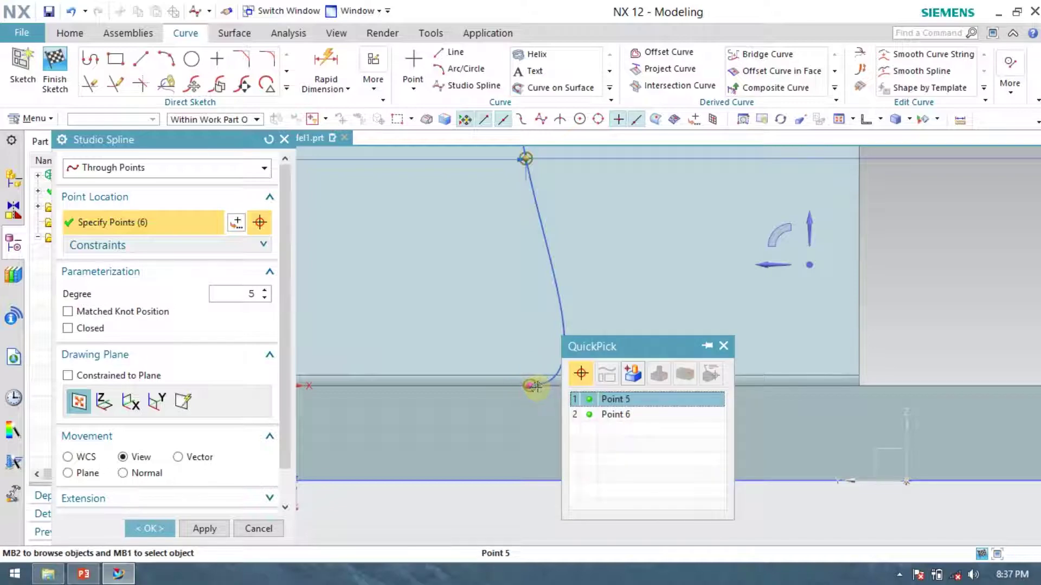
click(726, 346)
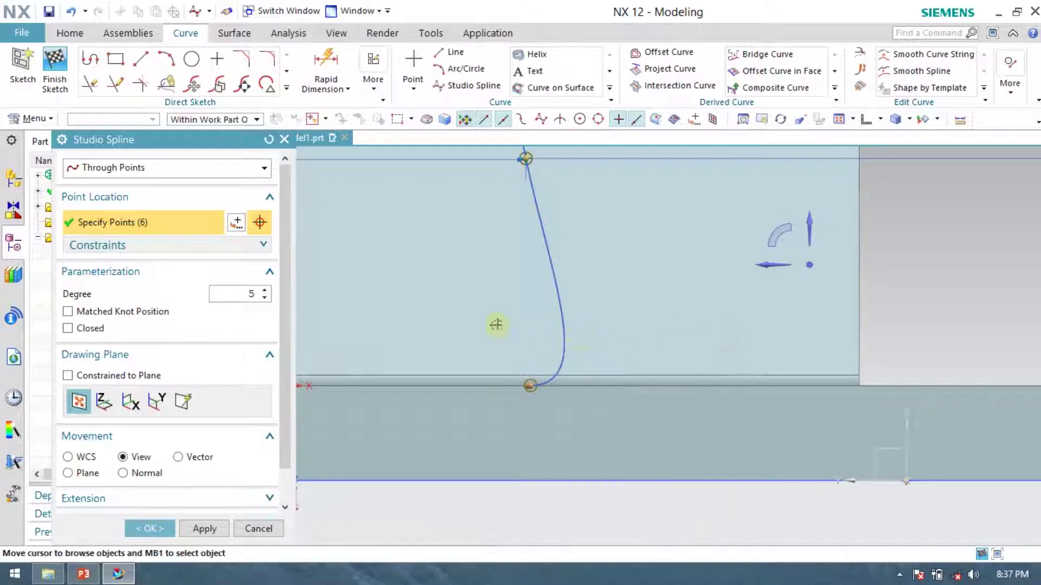
click(154, 529)
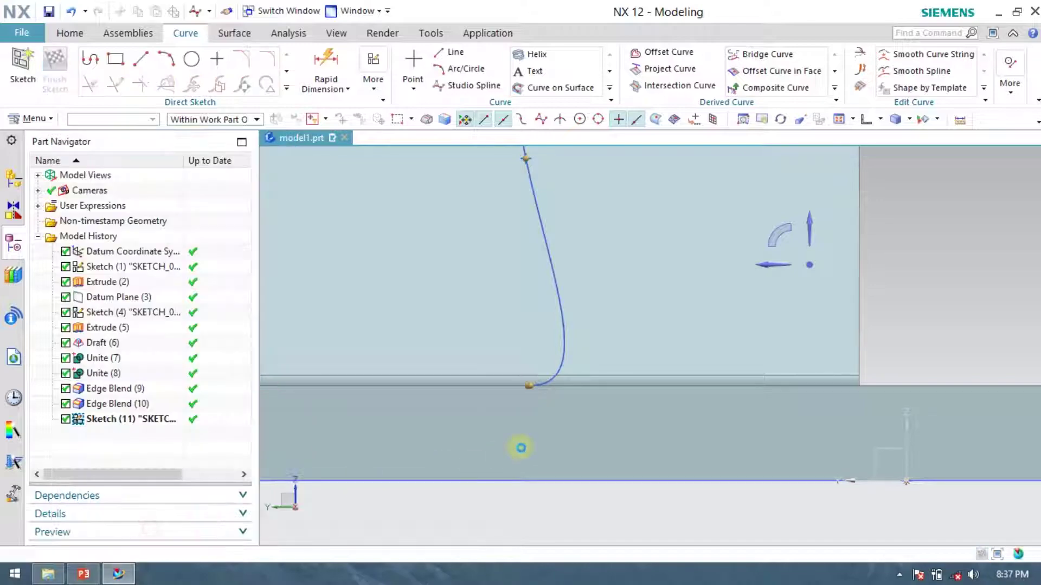
- Delete the spline that runs down to the block's bottom edge
click(533, 380)
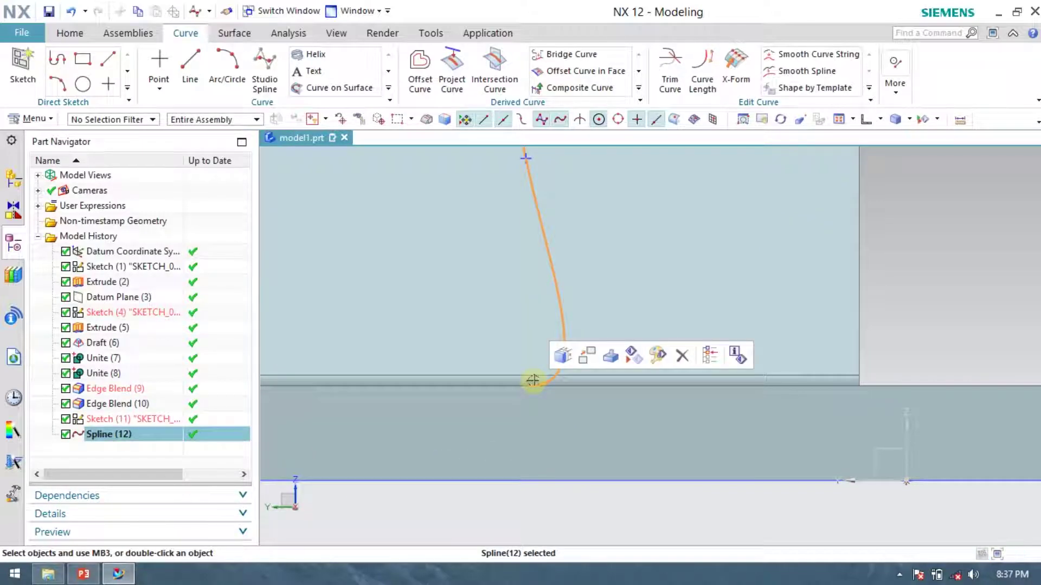
click(682, 356)
scroll(494, 465, down, 5)
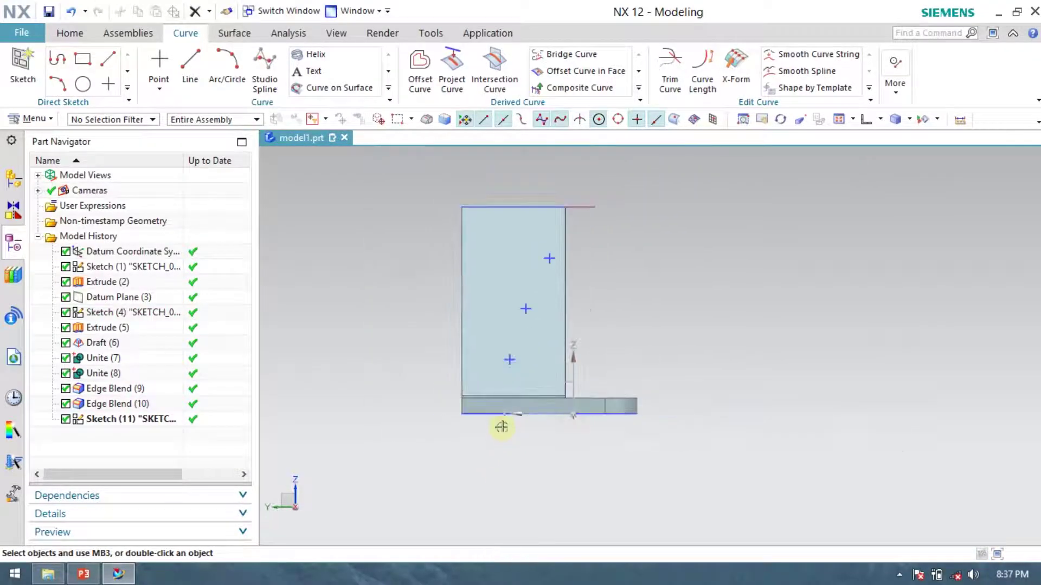
- Create a Through Points Studio Spline from the block's upper right corner through the three sketch points, ending at the lowest one
click(265, 76)
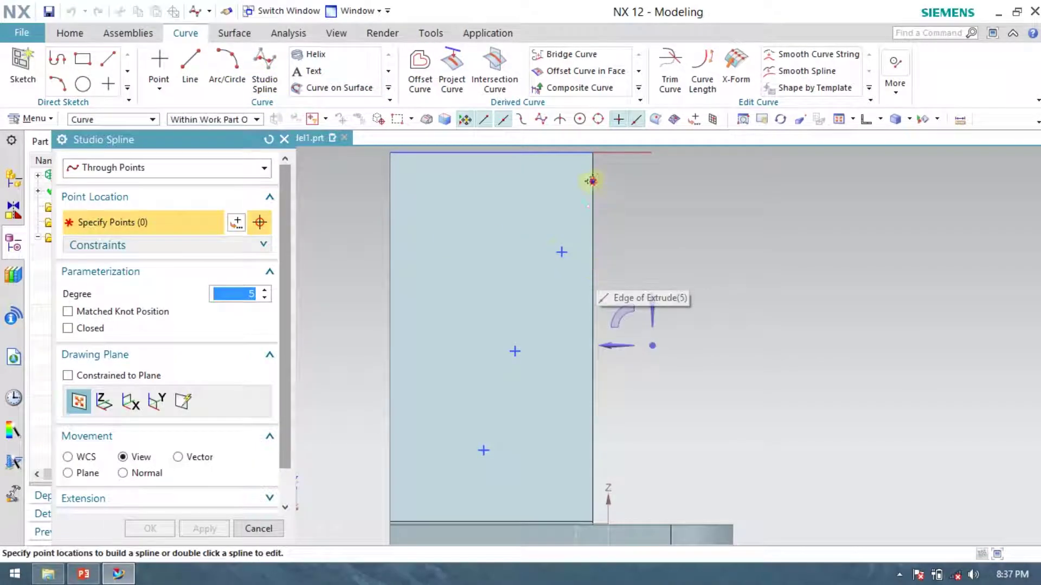
scroll(553, 290, up, 2)
scroll(569, 232, down, 4)
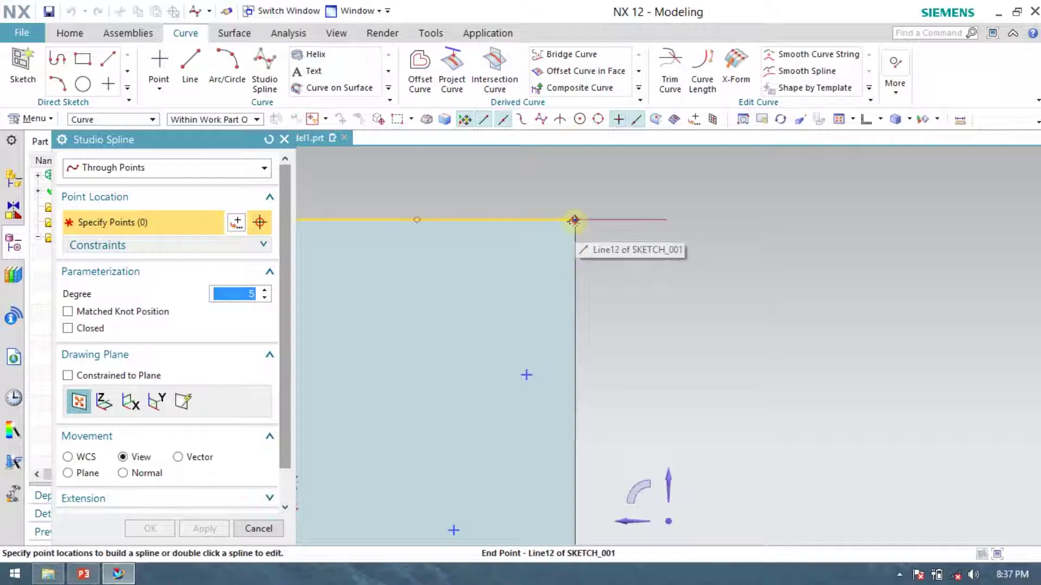
click(571, 219)
scroll(539, 261, up, 2)
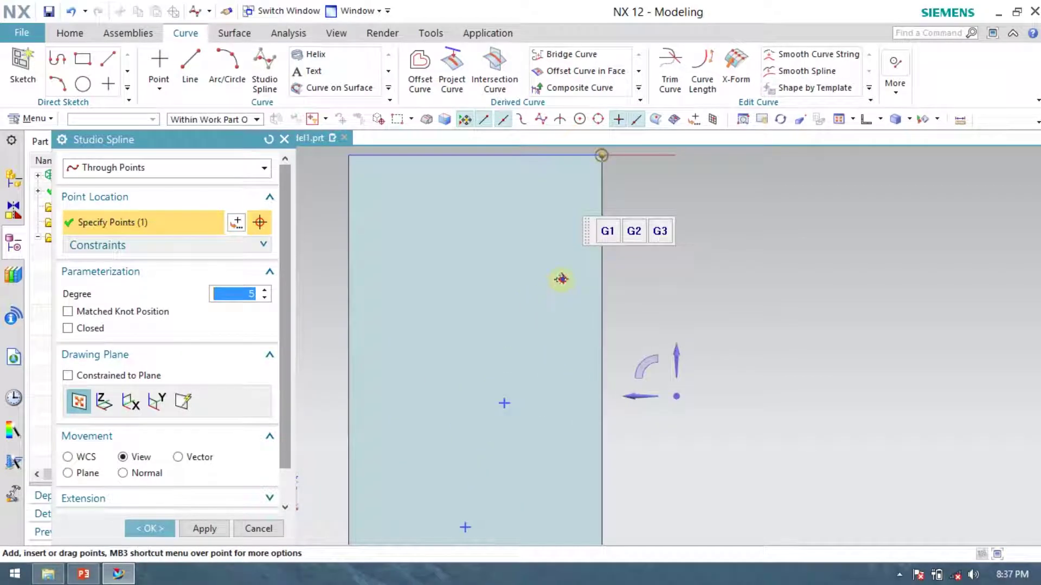
click(562, 278)
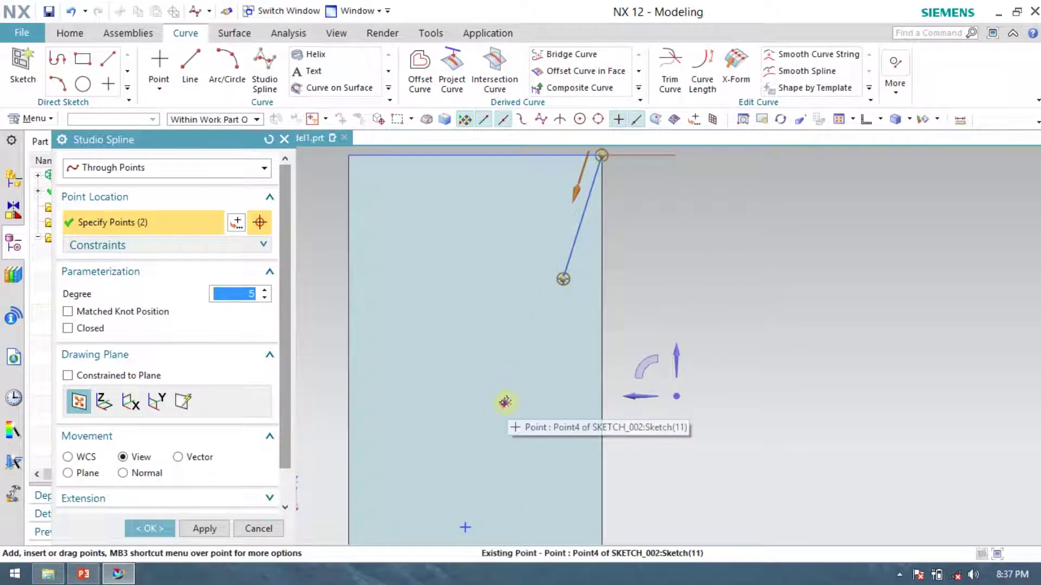
click(504, 402)
click(462, 527)
scroll(442, 361, up, 3)
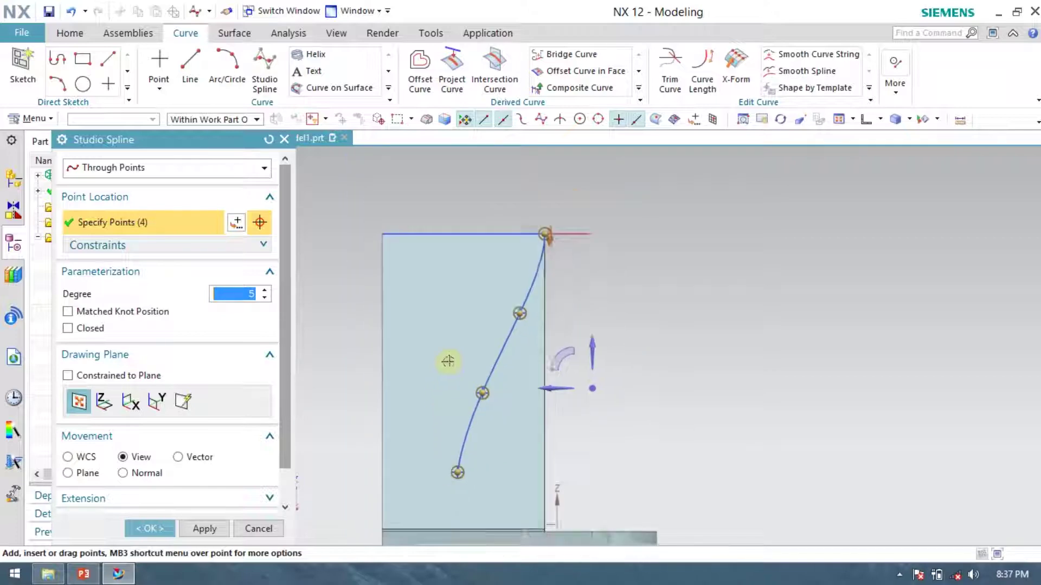
click(149, 528)
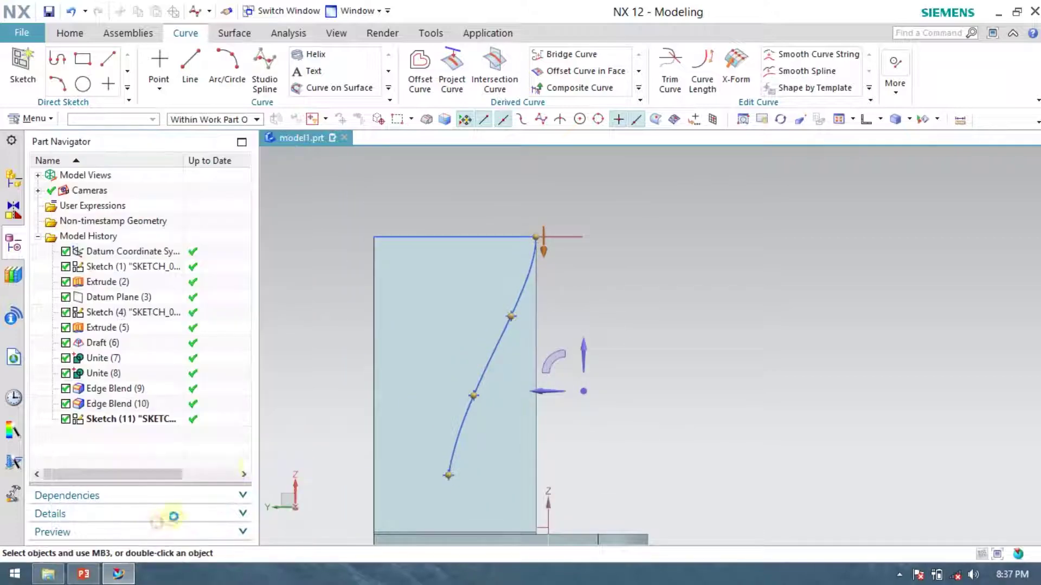
scroll(493, 318, up, 1)
scroll(477, 411, down, 3)
scroll(442, 402, down, 3)
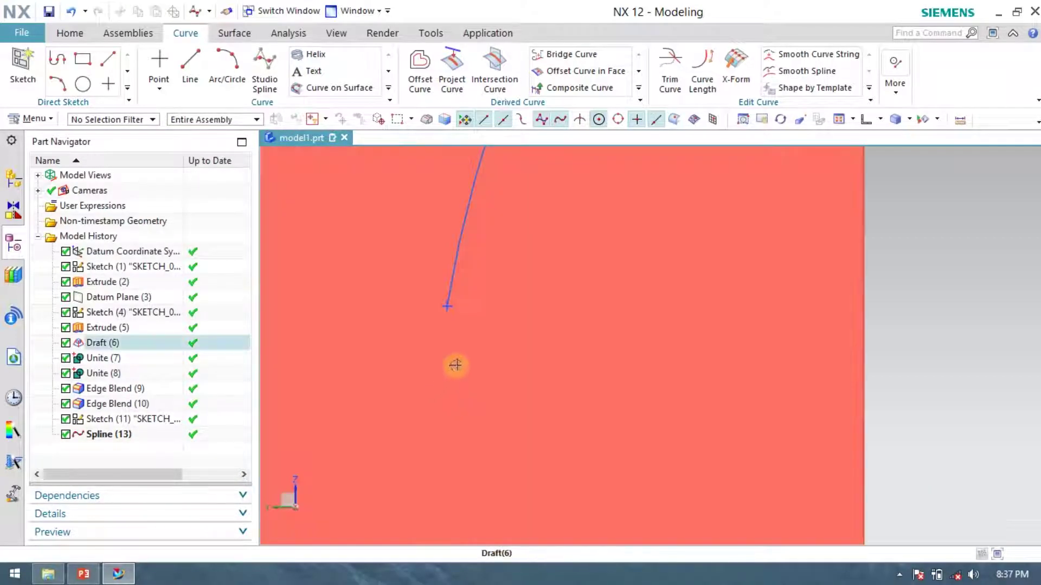
- Create a straight line from the lowest sketch point downward along ZC, stopping short of the block's bottom edge
click(191, 67)
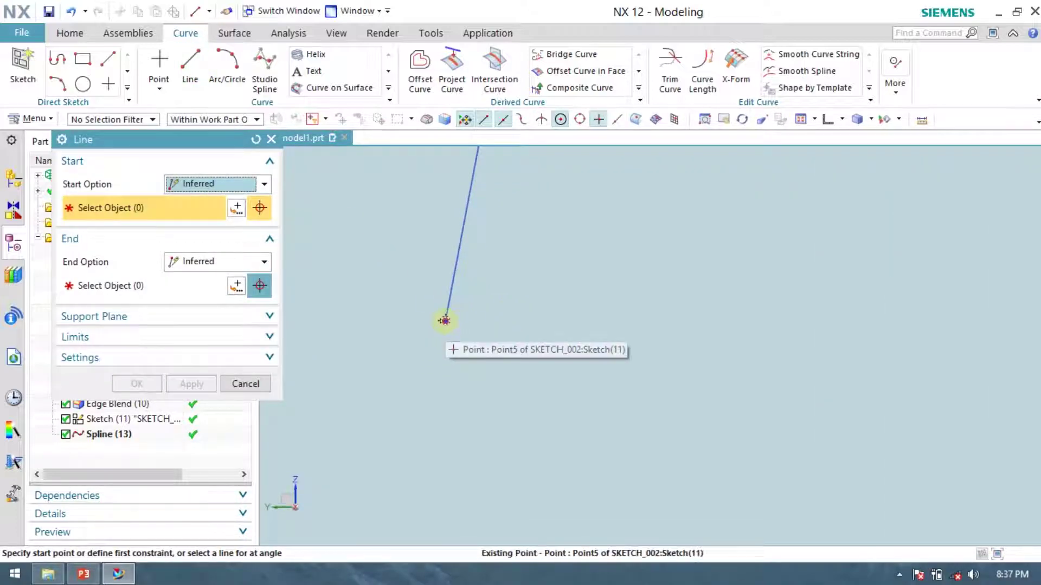
click(445, 319)
scroll(453, 383, up, 2)
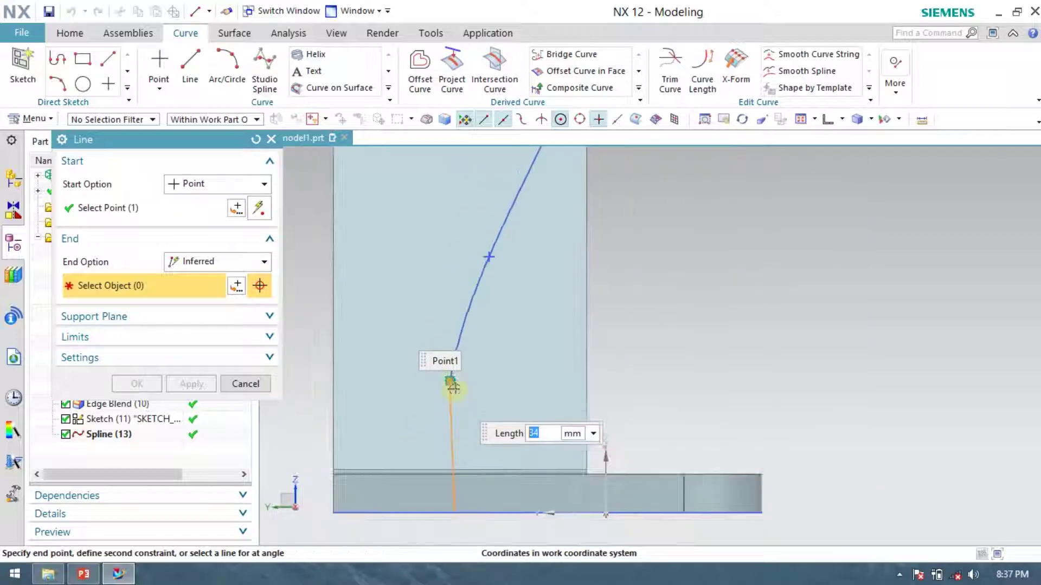
scroll(449, 469, down, 3)
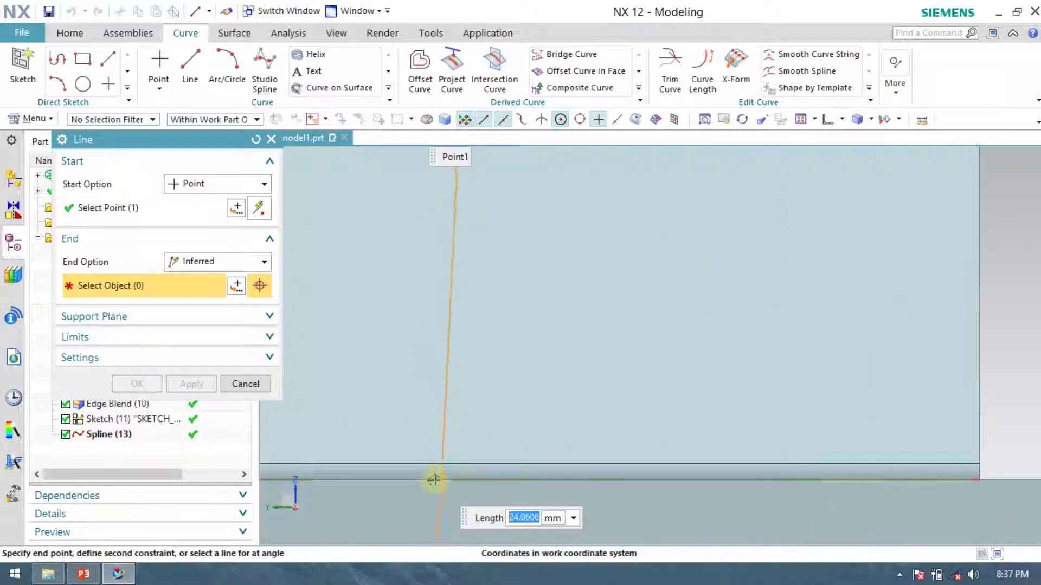
middle_click(461, 353)
scroll(446, 453, up, 4)
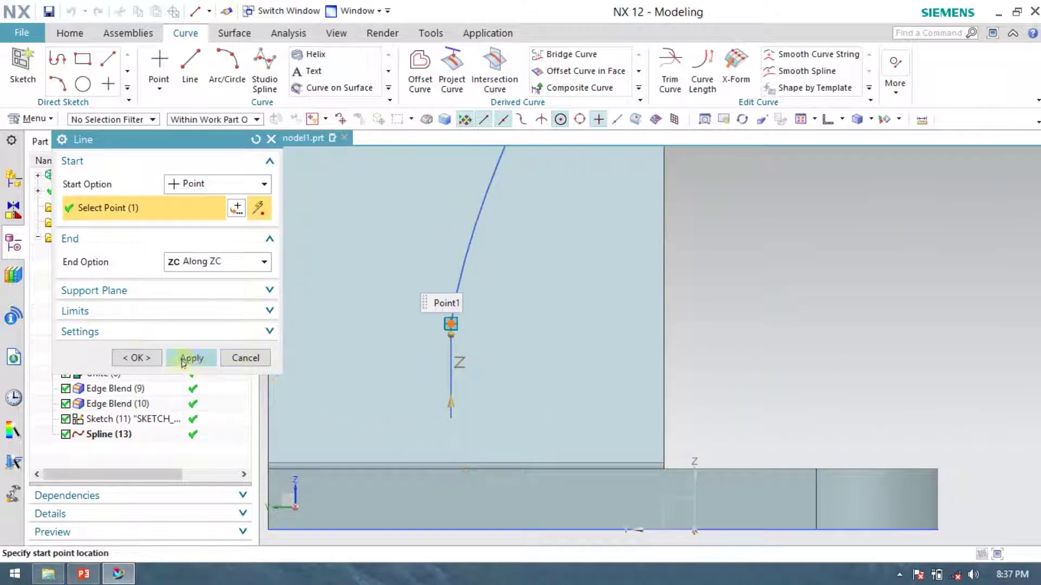
click(133, 356)
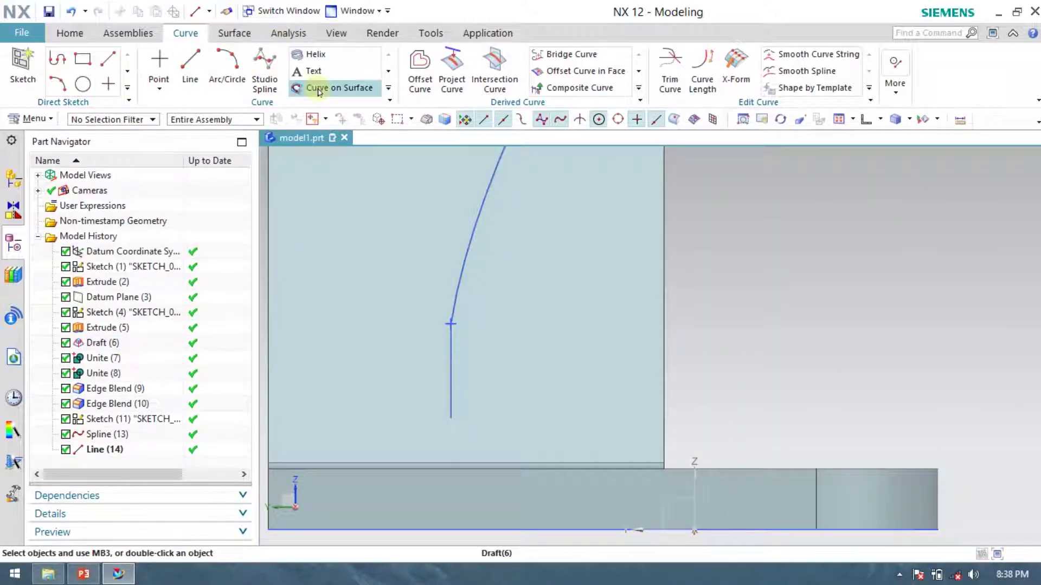
- Try to extend the vertical line to the block's bottom edge with an end limit of -24 mm
scroll(149, 62, up, 1)
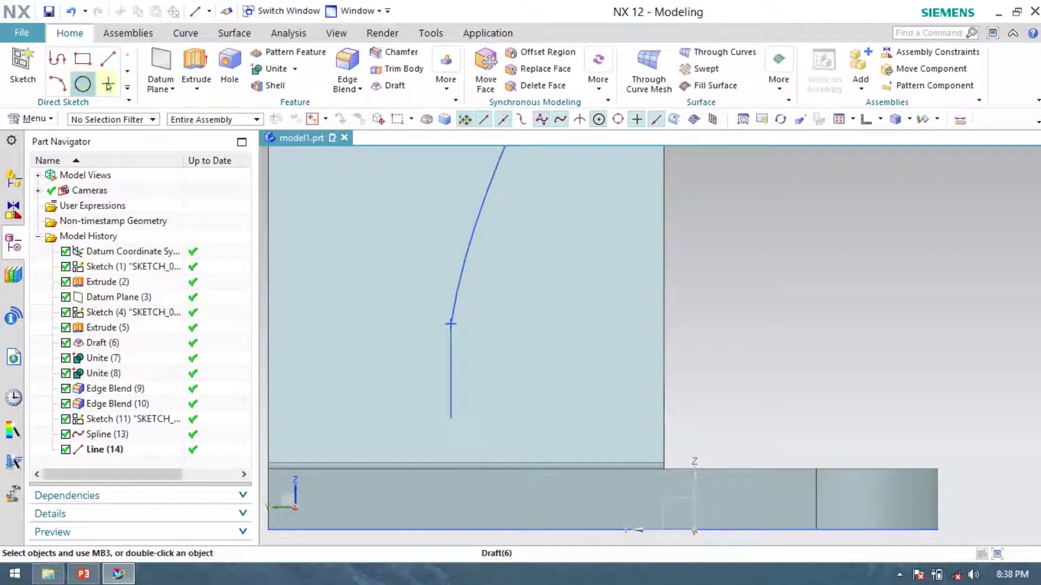
click(129, 89)
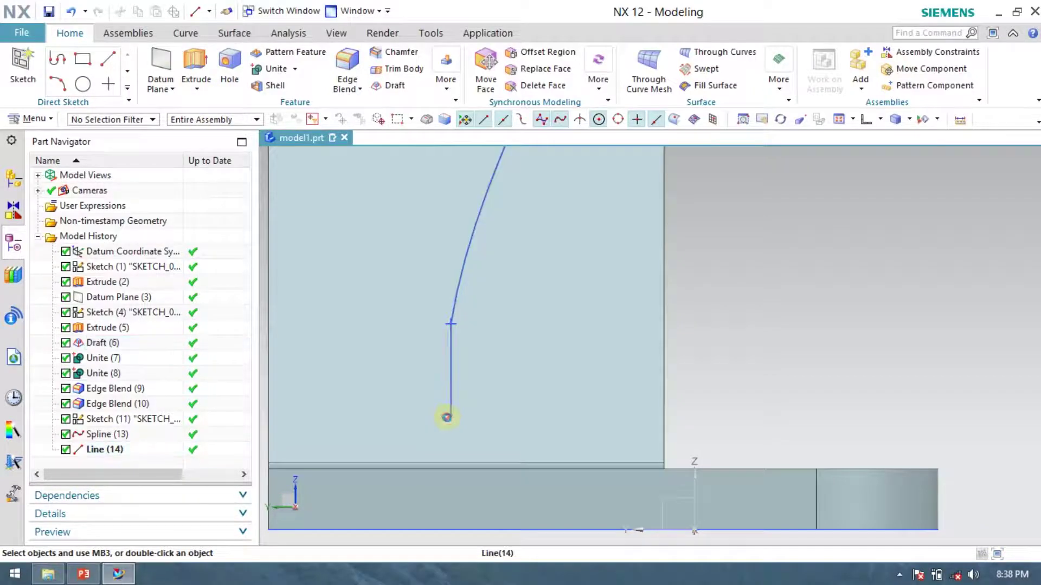
click(452, 414)
double_click(451, 411)
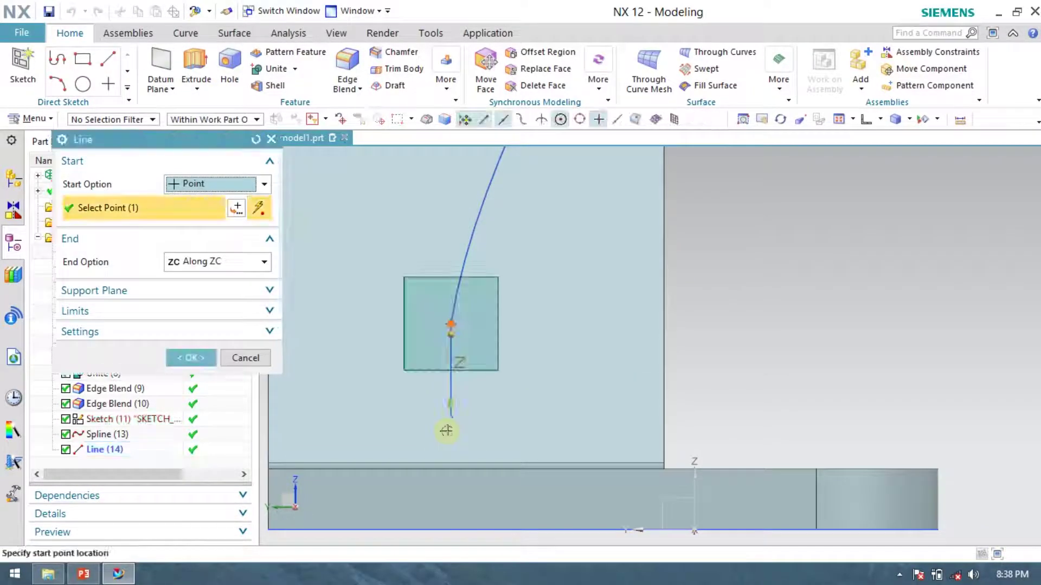
drag(447, 411, 445, 461)
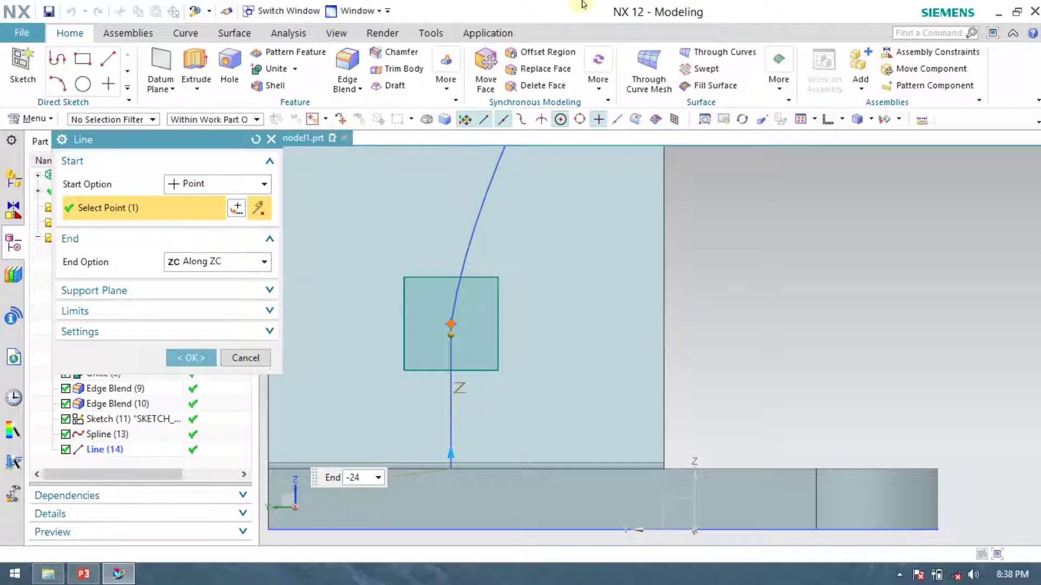
mouse_move(583, 5)
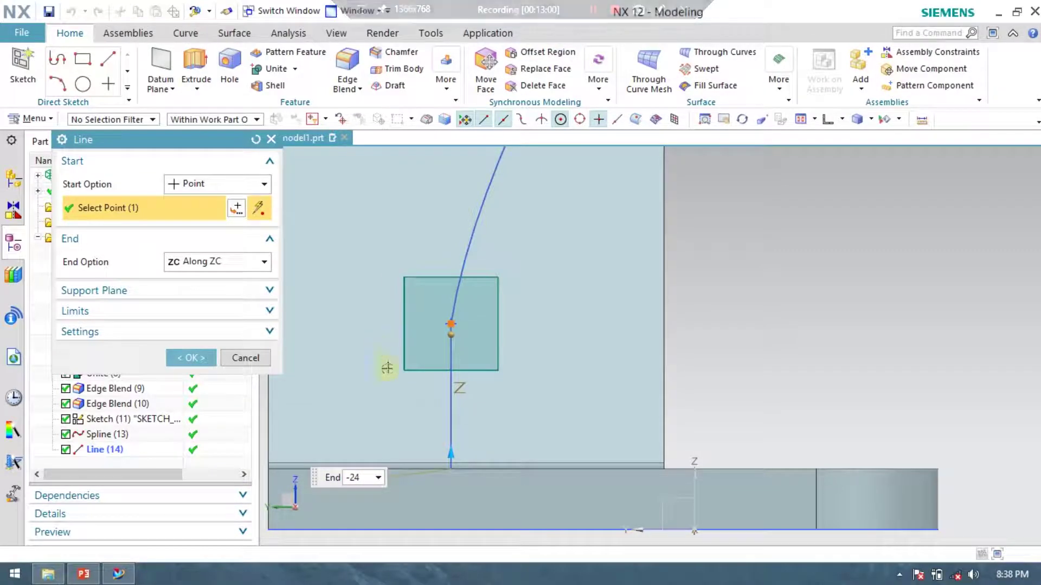
click(245, 358)
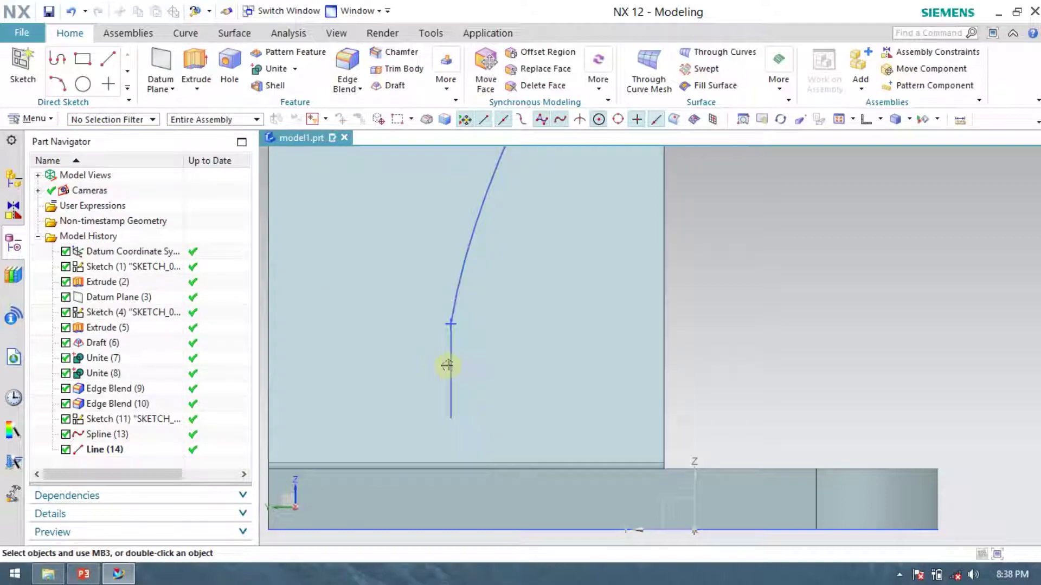
- Delete the vertical line feature below the spline
scroll(458, 377, up, 3)
scroll(442, 285, up, 6)
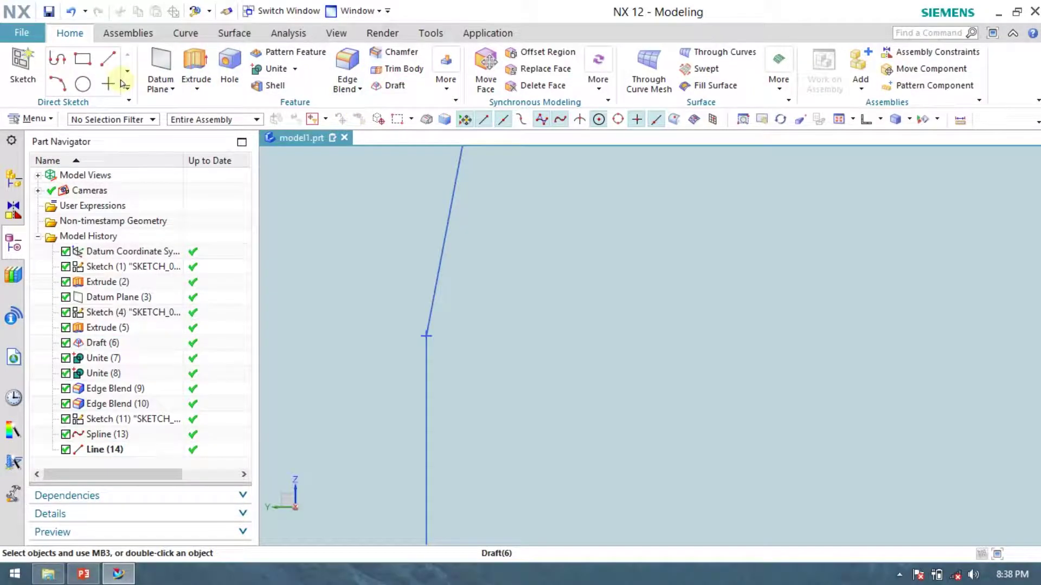
click(129, 92)
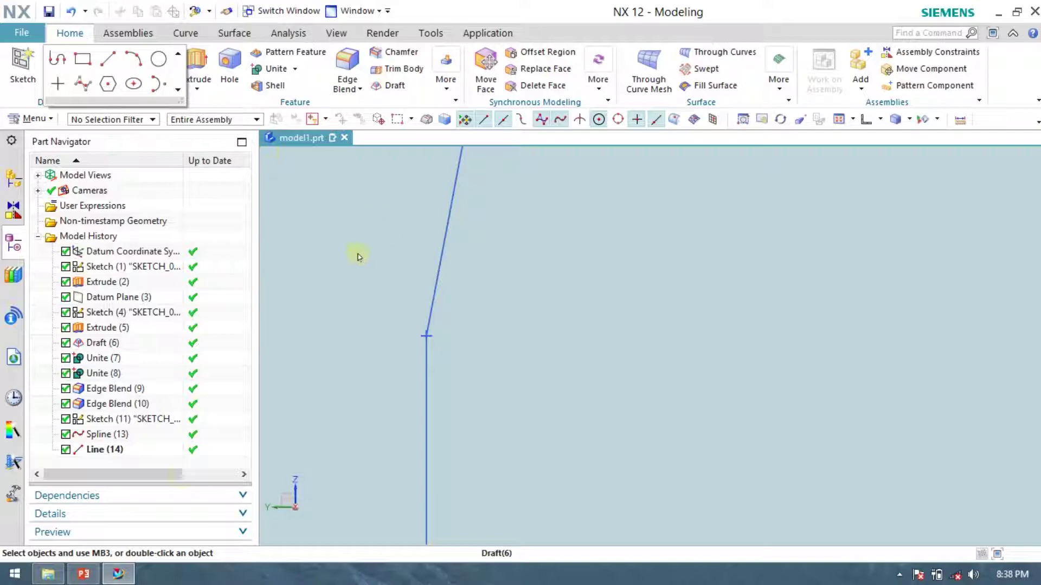
click(116, 453)
key(Delete)
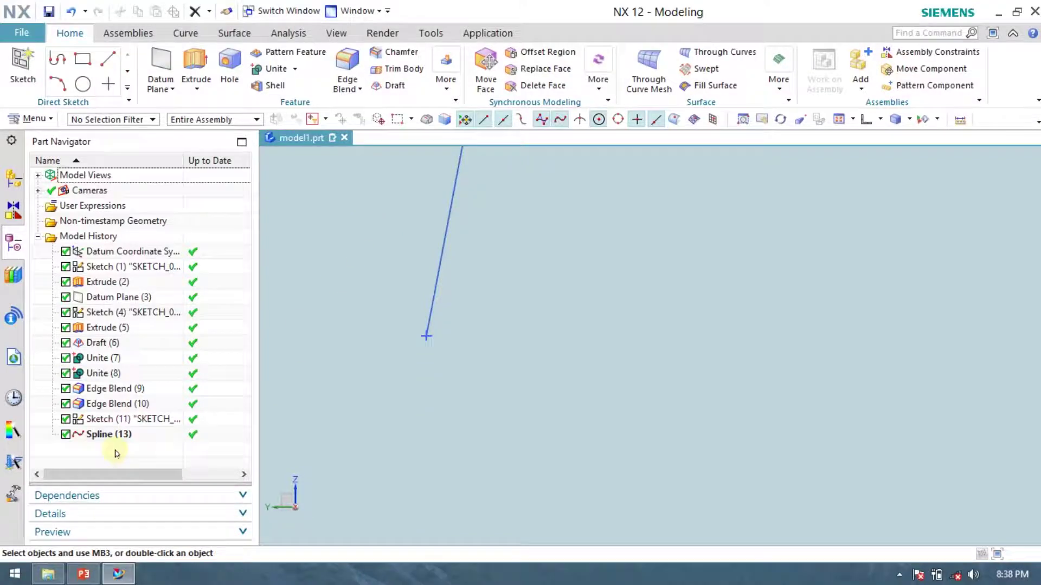
- Reopen the sketch with the spline points and draw a vertical line about 22.9 mm long from the lowest point to the block's lower blend edge
double_click(136, 424)
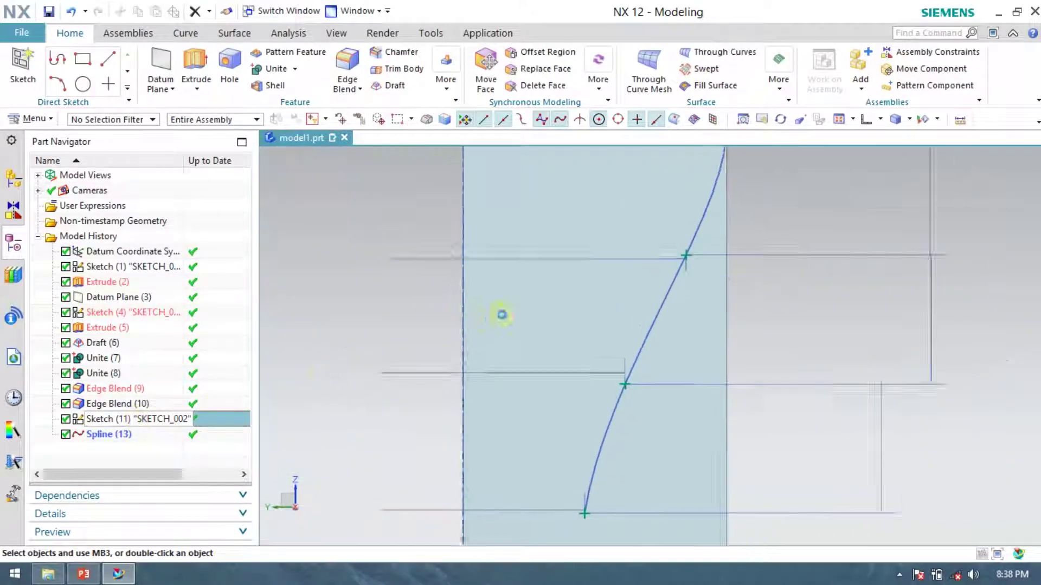
scroll(640, 456, up, 6)
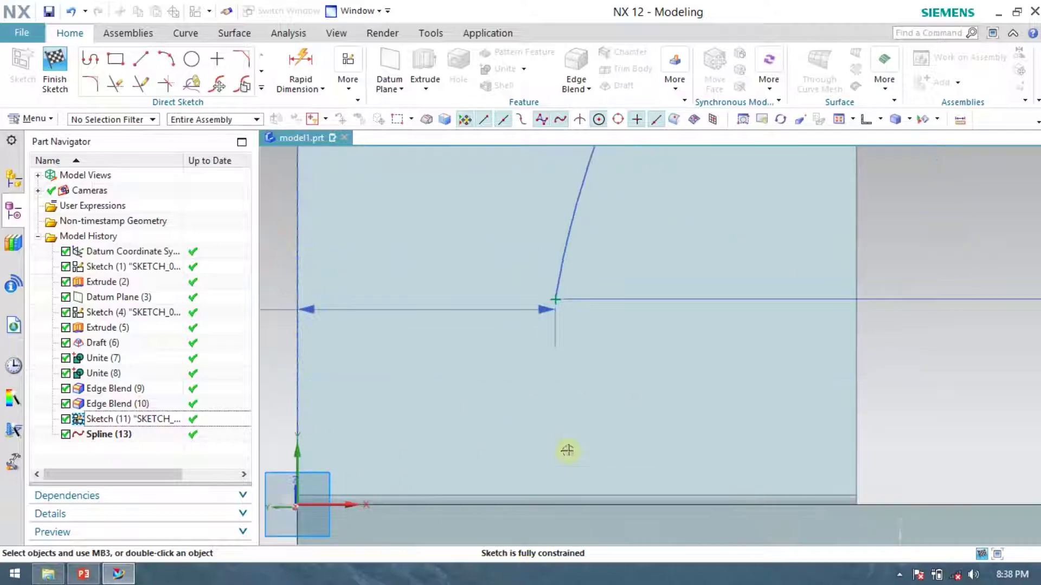
click(143, 58)
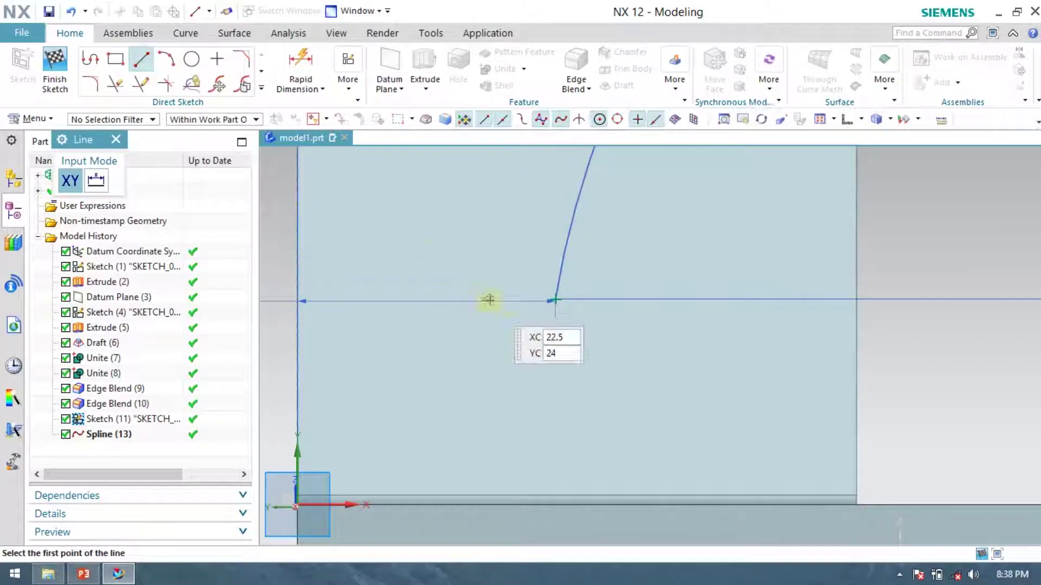
click(554, 298)
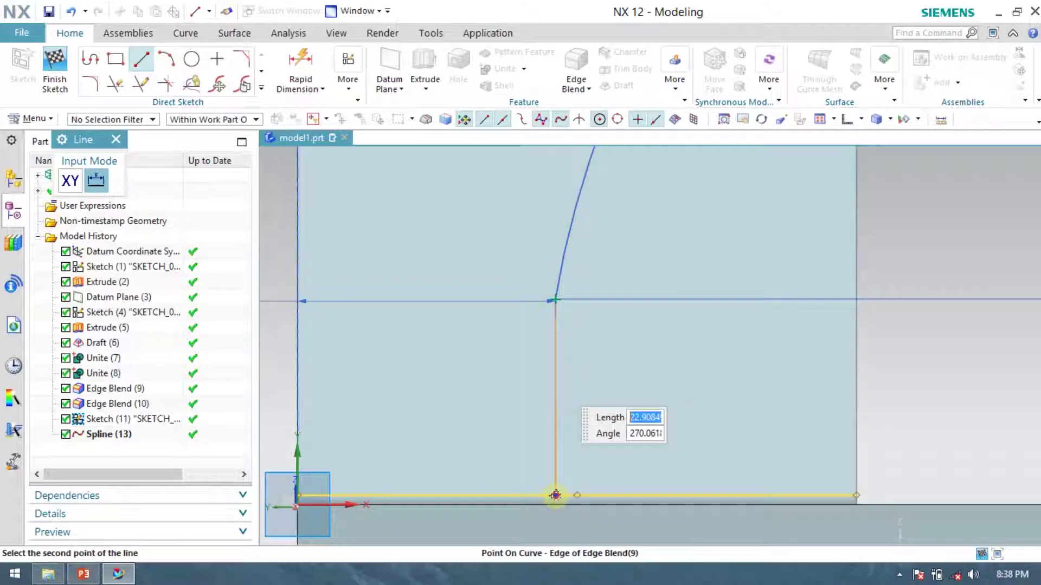
click(555, 495)
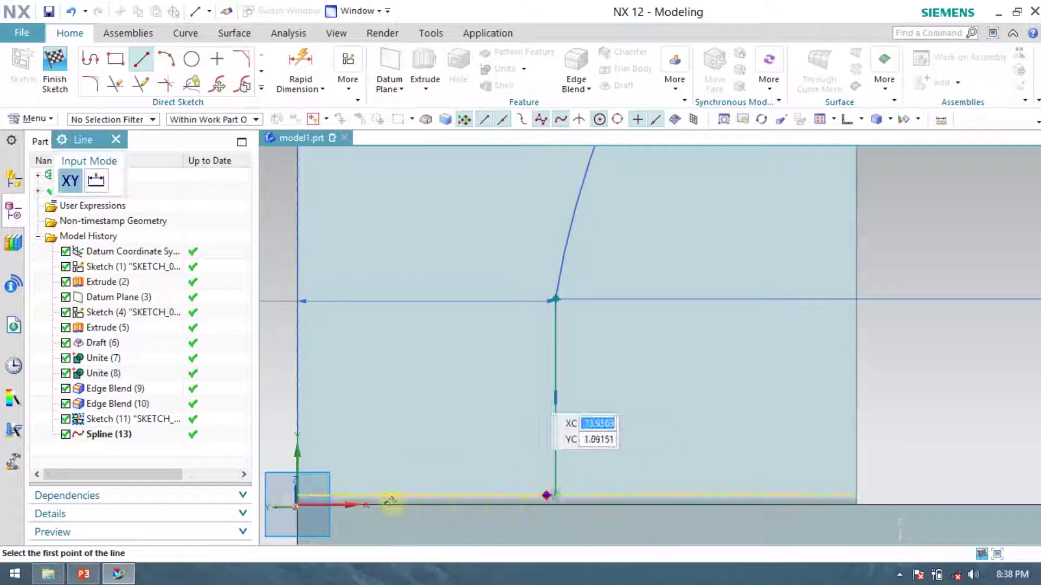
click(117, 138)
key(c)
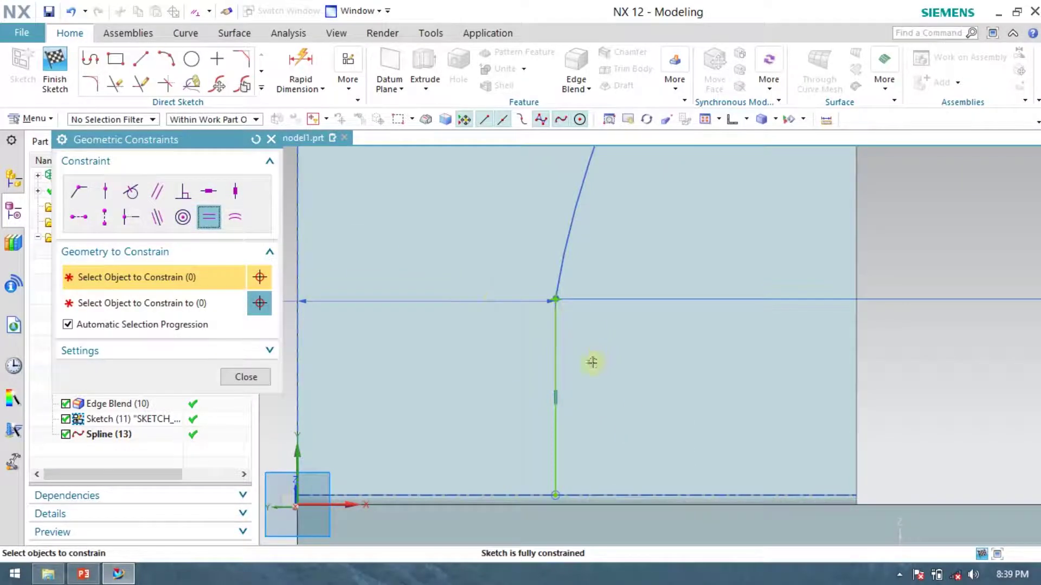
click(559, 353)
click(246, 378)
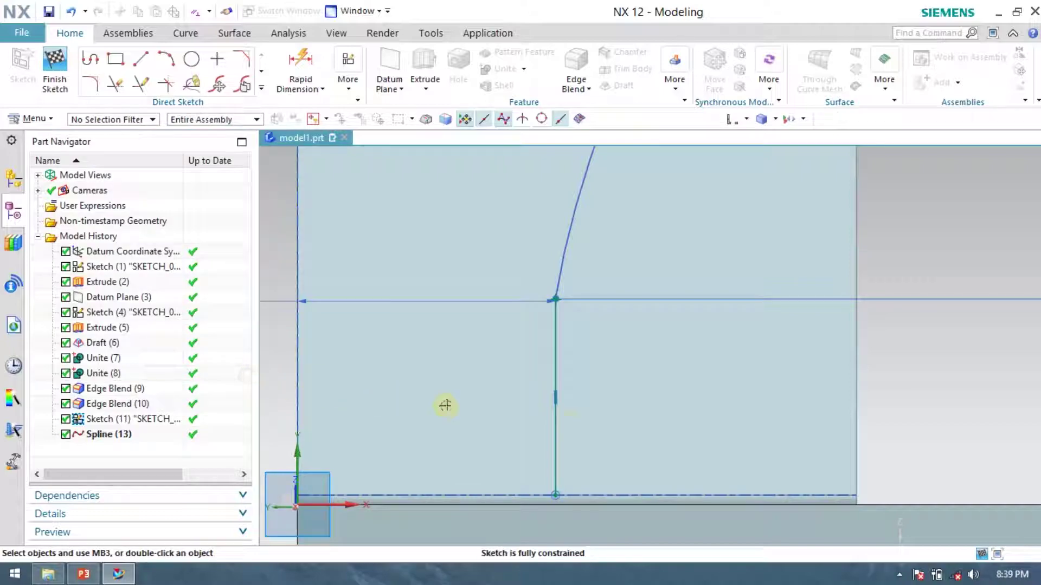
- Try to fillet the corner where the vertical sketch line meets the spline's lower end
scroll(530, 483, down, 3)
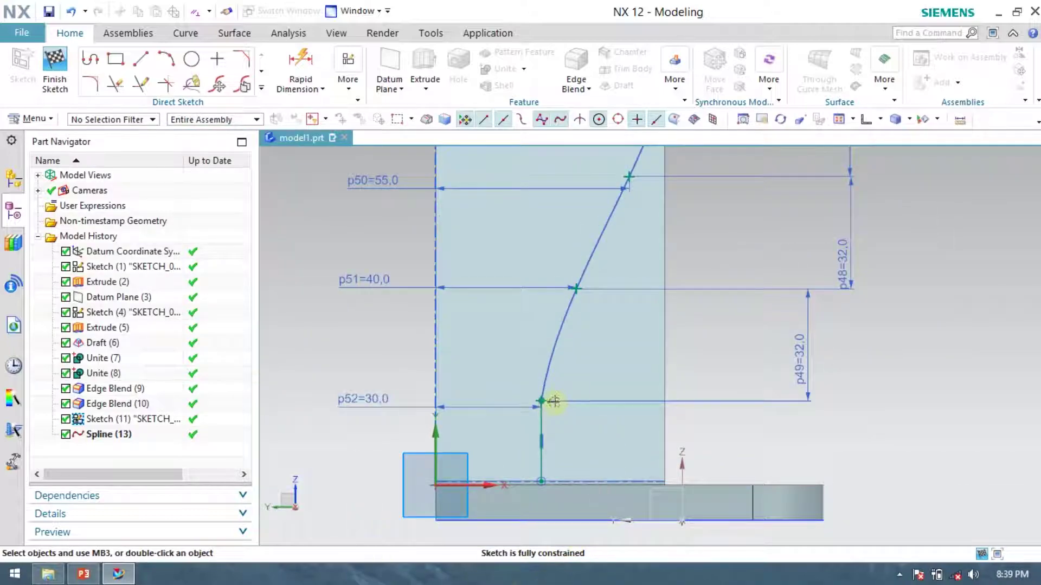
scroll(553, 401, up, 4)
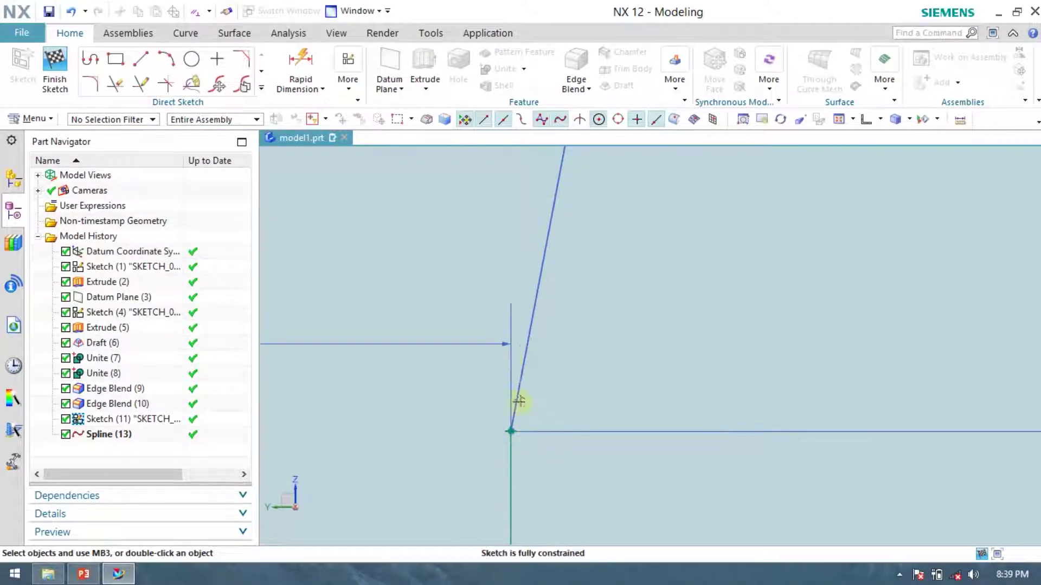
click(262, 84)
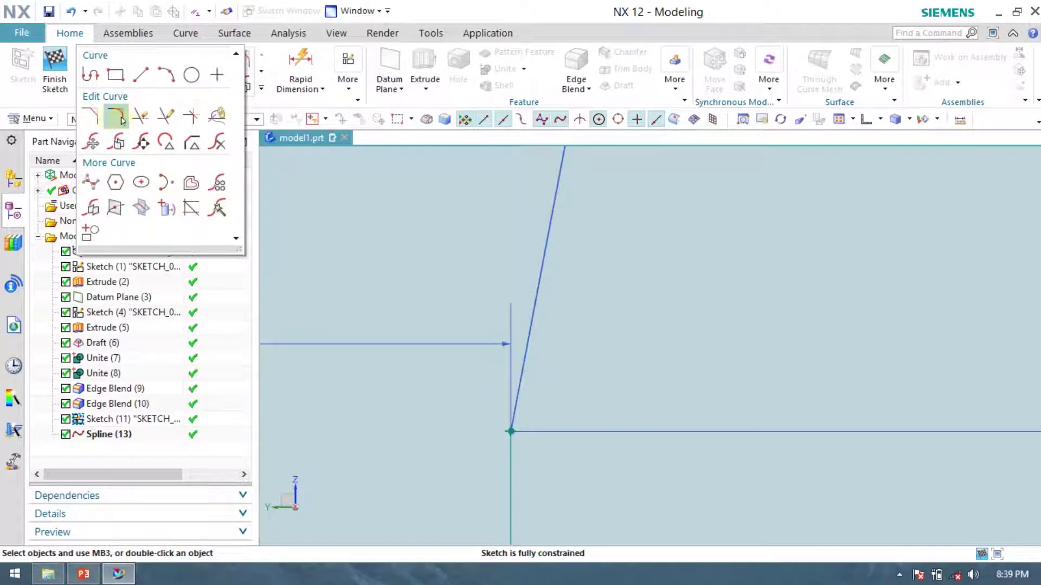
click(122, 119)
click(511, 473)
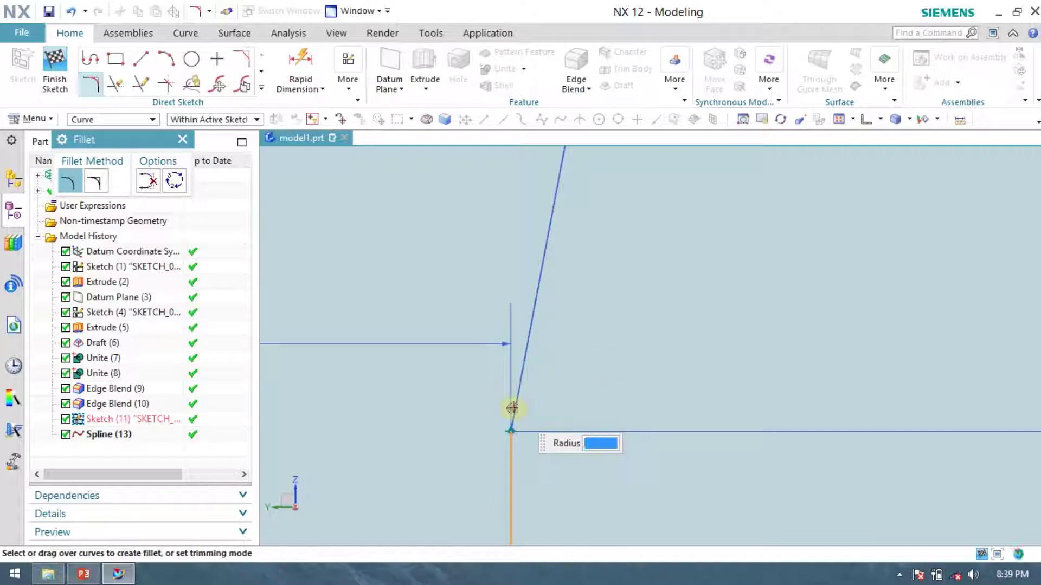
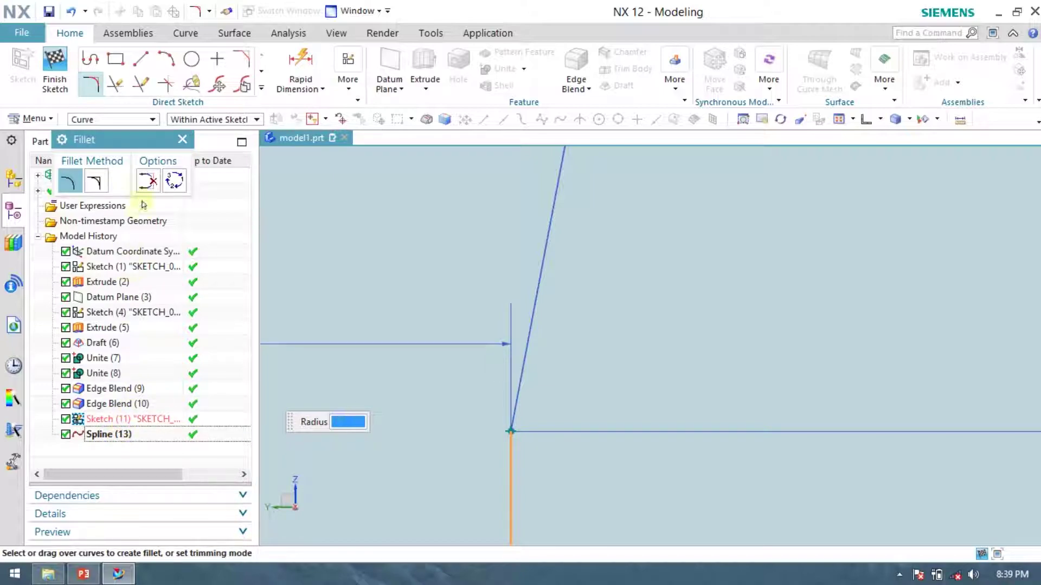
click(185, 140)
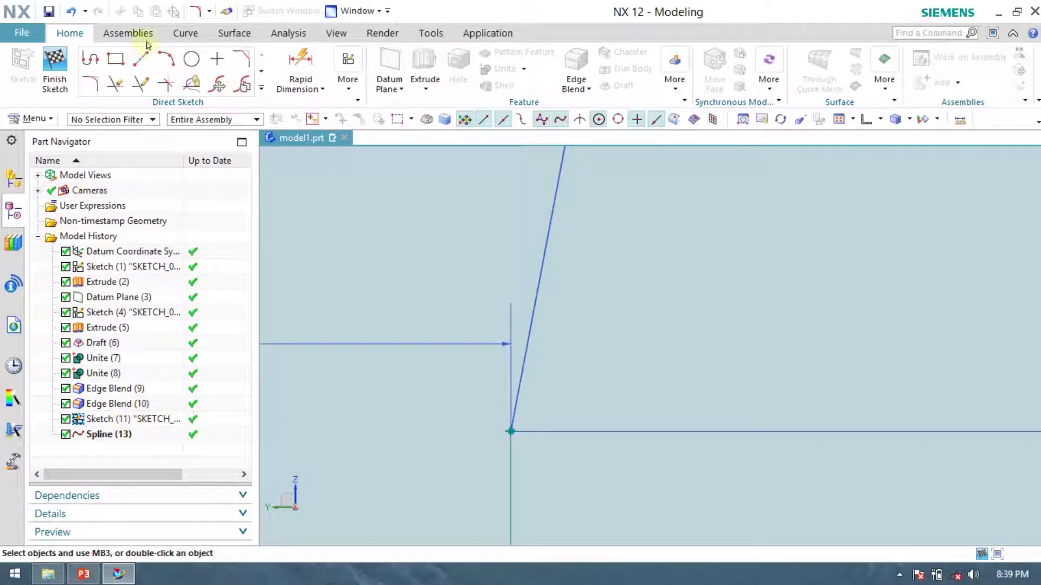
- Finish the sketch containing the vertical line below the spline
click(40, 87)
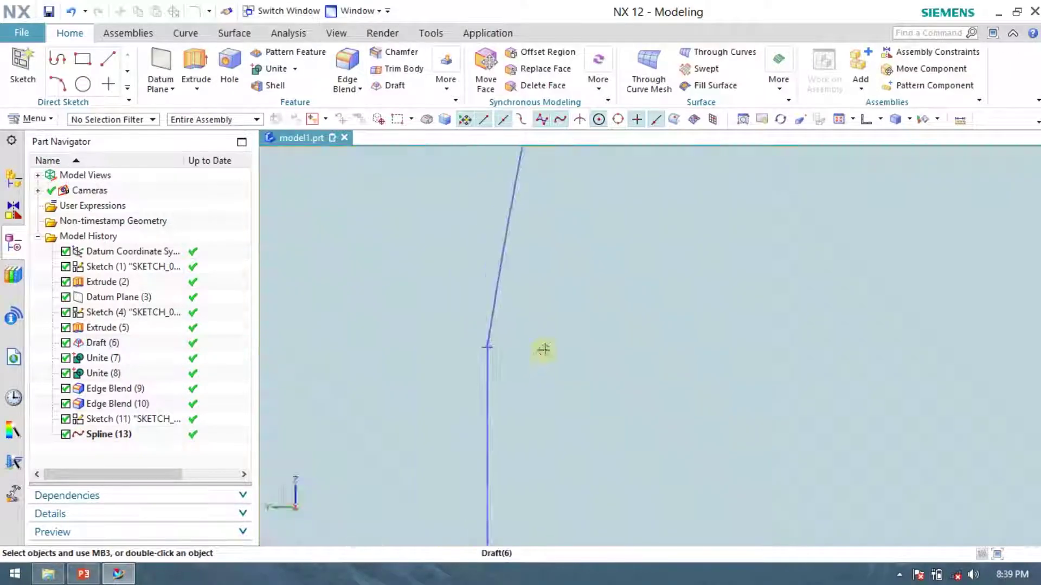
click(550, 340)
scroll(550, 340, down, 4)
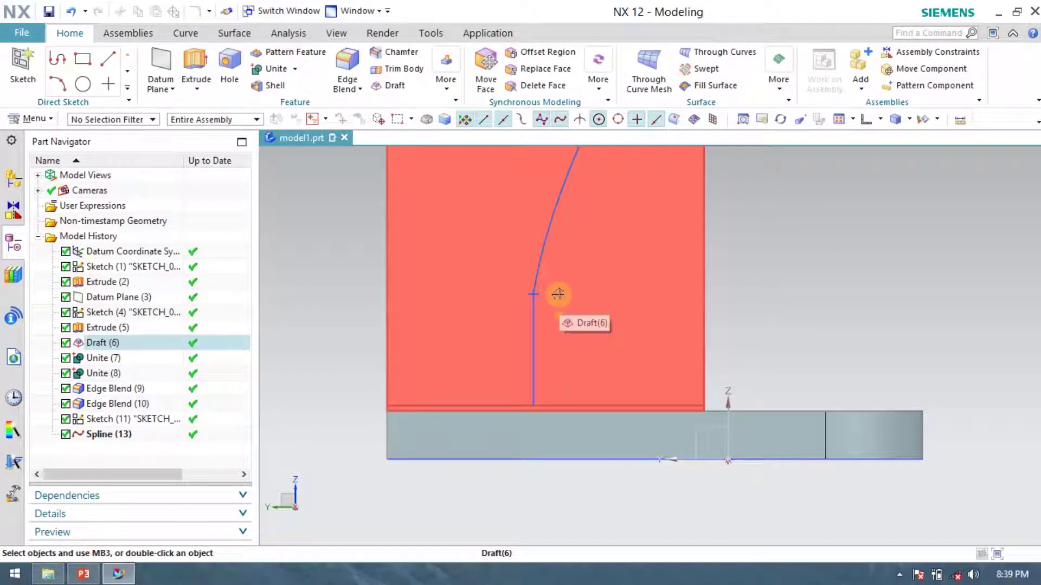
scroll(542, 336, down, 6)
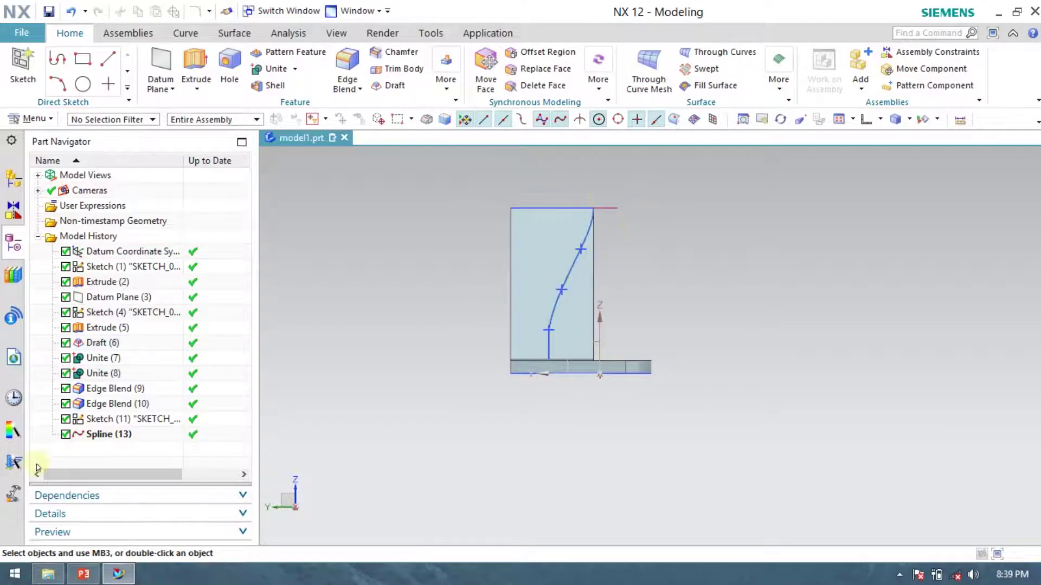
- Reopen the sketch that holds the spline points and the vertical line for editing
double_click(122, 420)
scroll(623, 400, up, 4)
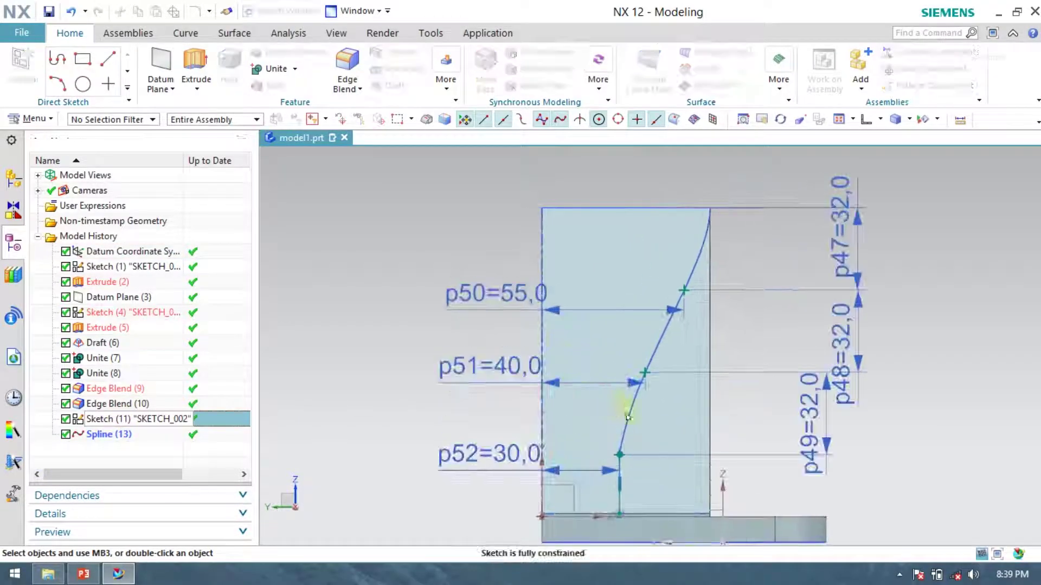
scroll(570, 354, down, 4)
scroll(539, 240, up, 7)
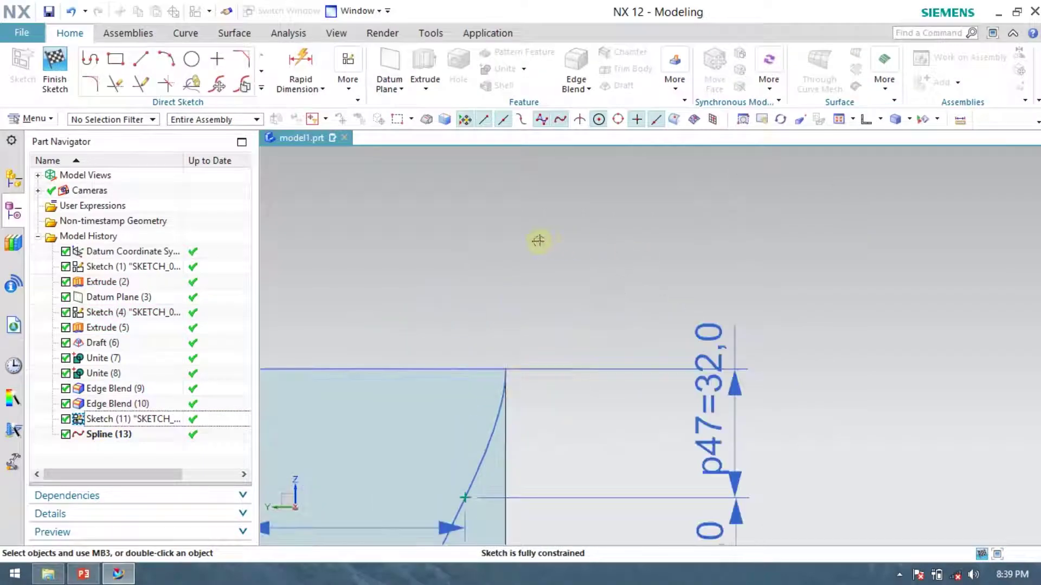
click(143, 61)
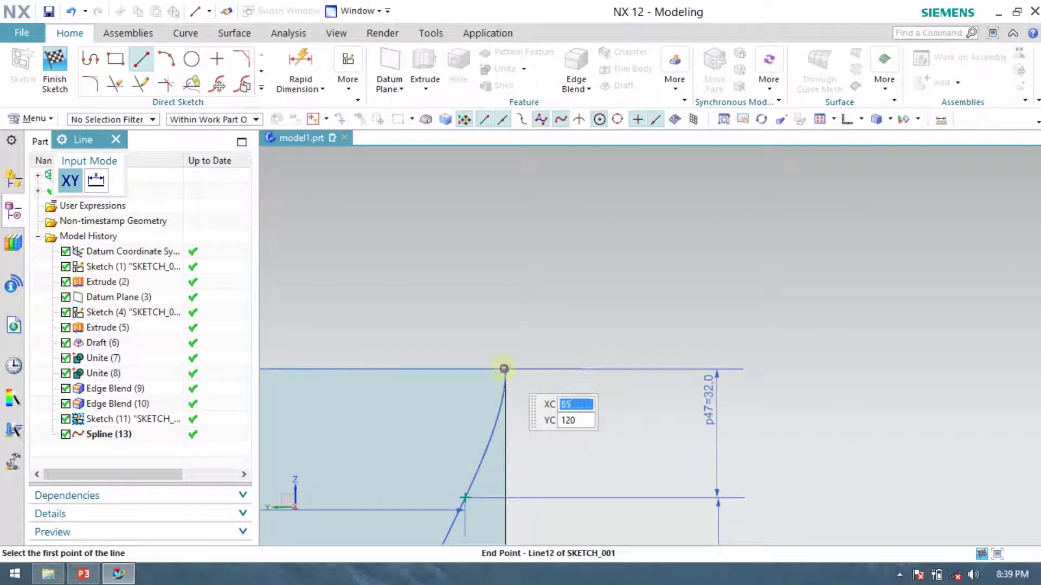
click(504, 369)
scroll(662, 297, down, 6)
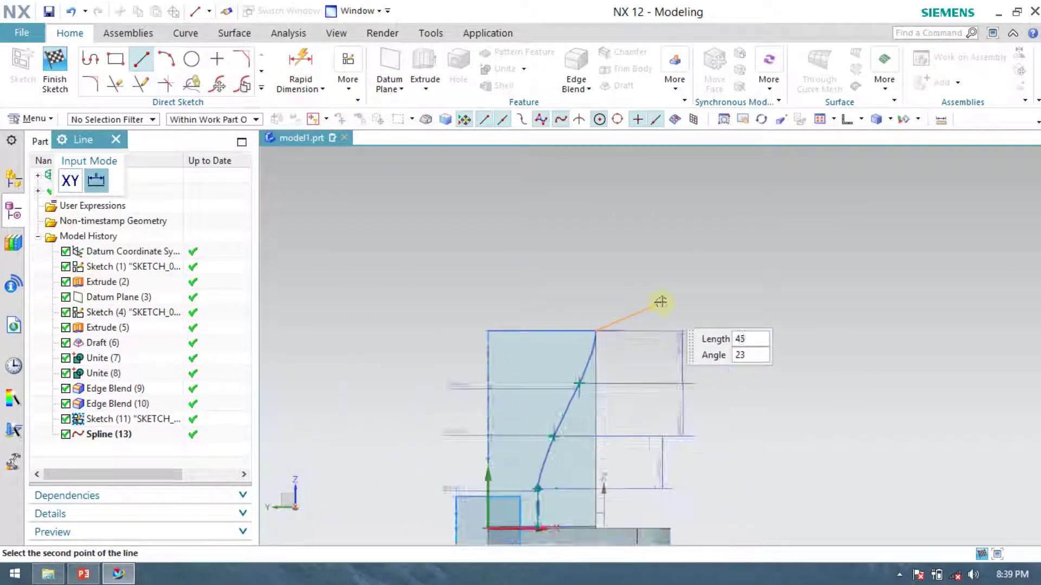
- Draw connected profile lines from the spline's upper end outside the block, down to its base and back to the vertical line's lower end, then finish the sketch
click(87, 54)
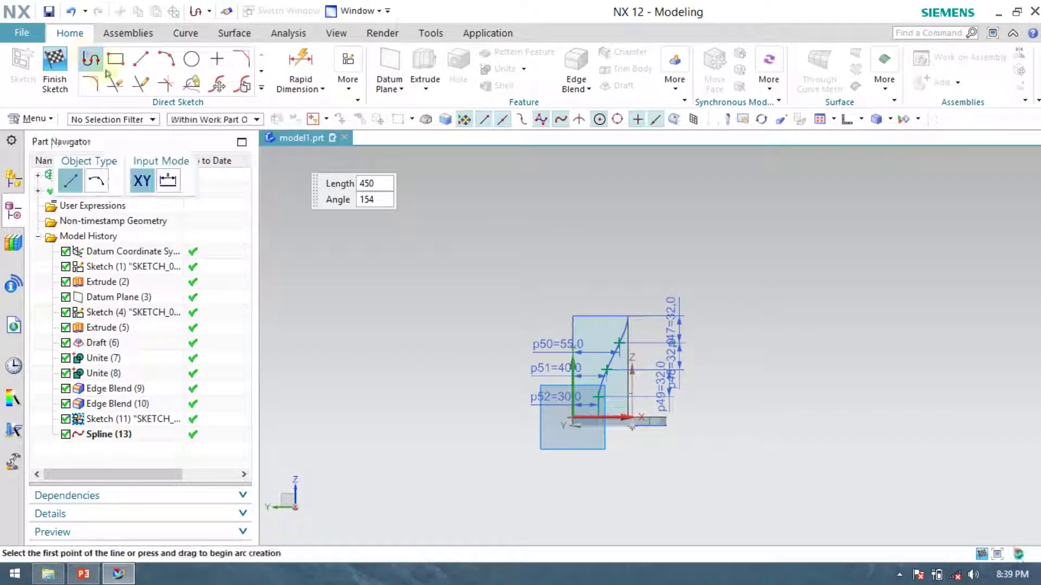
click(626, 316)
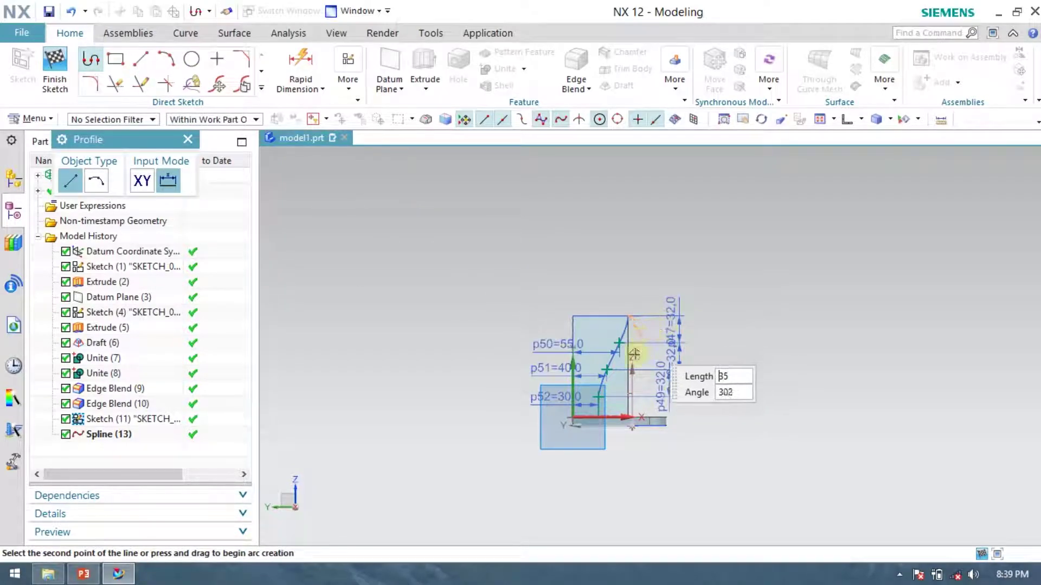
scroll(639, 347, up, 3)
click(650, 264)
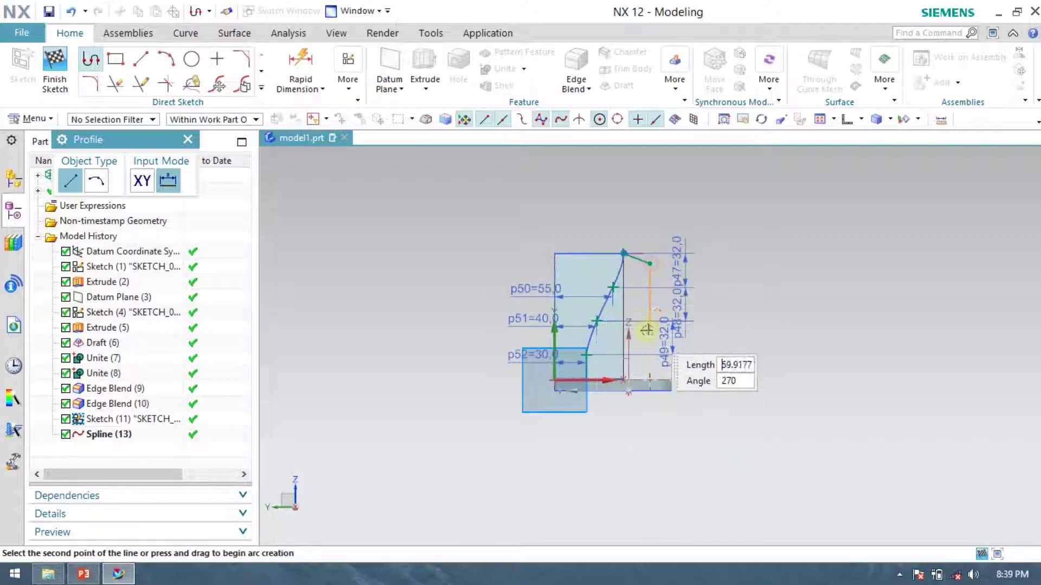
scroll(647, 329, up, 4)
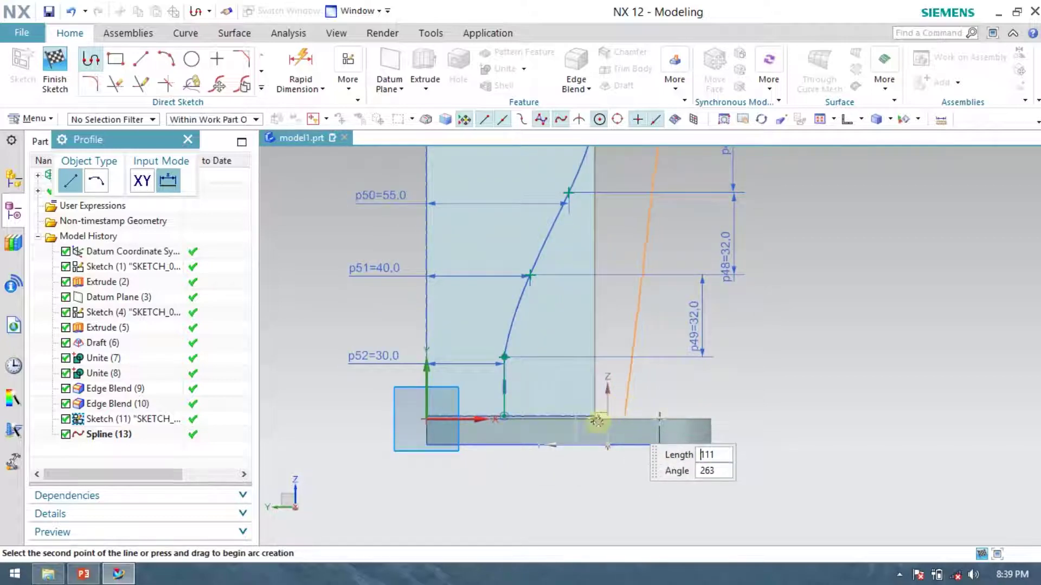
scroll(507, 420, up, 3)
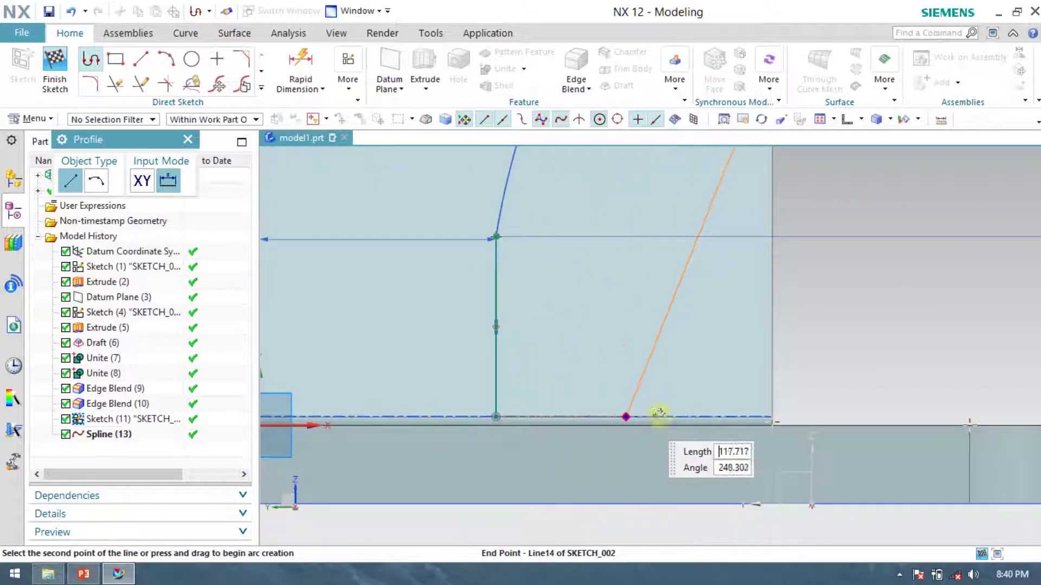
click(806, 417)
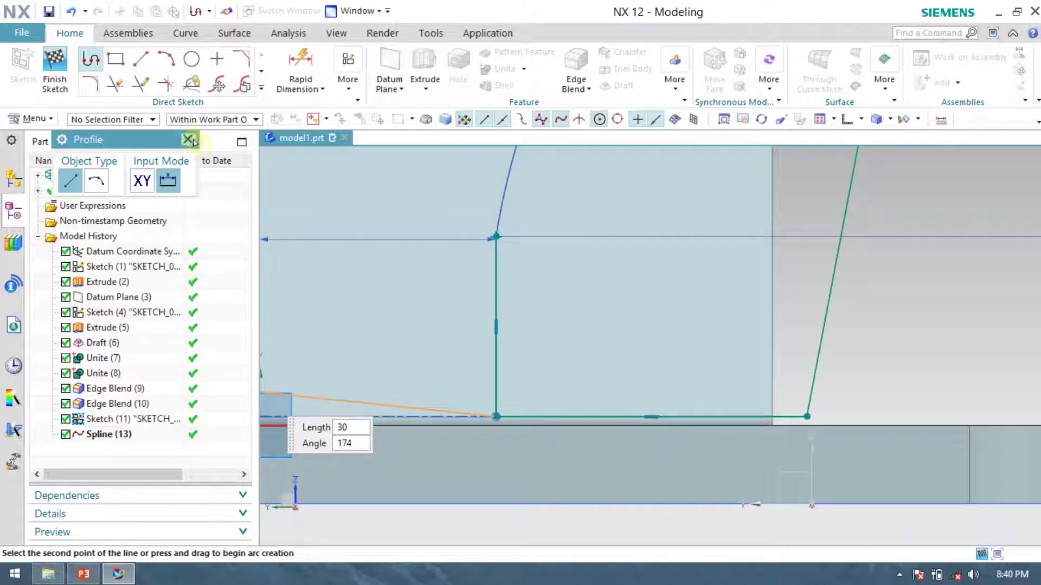
key(Escape)
scroll(598, 273, down, 5)
key(ctrl+q)
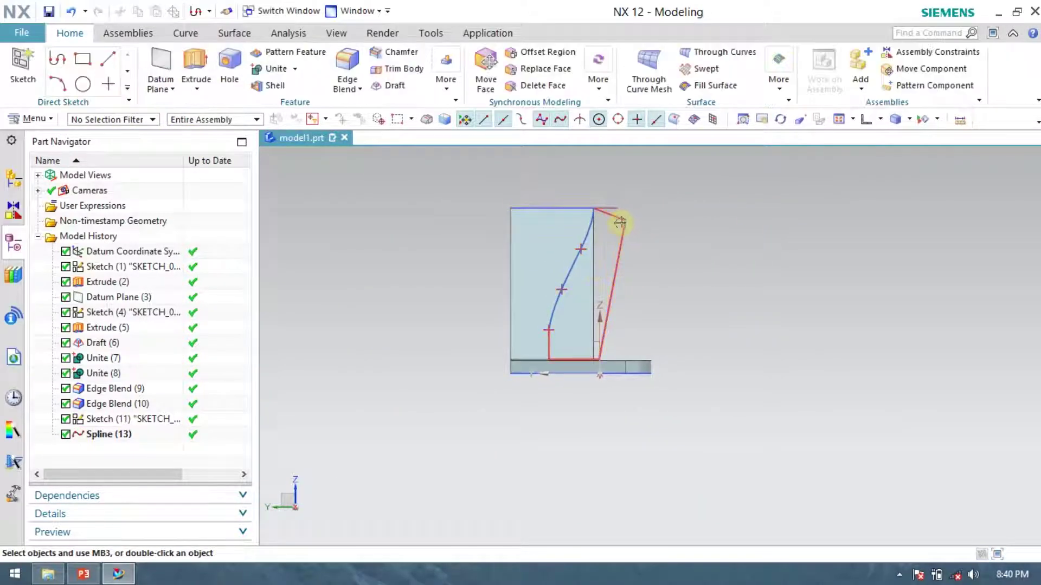
- Extrude the side profile sketch together with the curved spline by 120 mm, with the Boolean set to None
right_click(619, 223)
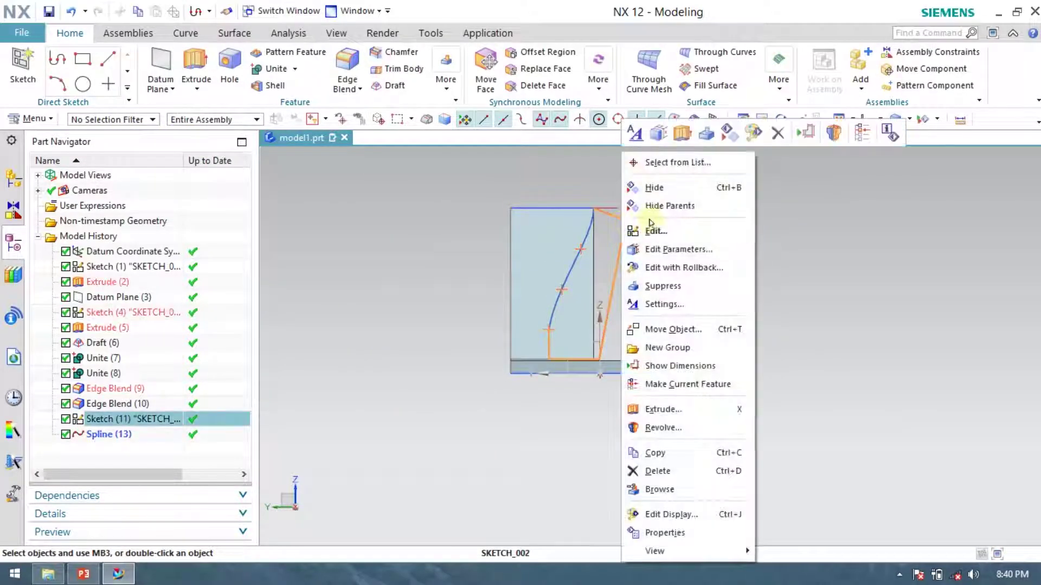
click(656, 410)
middle_drag(688, 353, 664, 365)
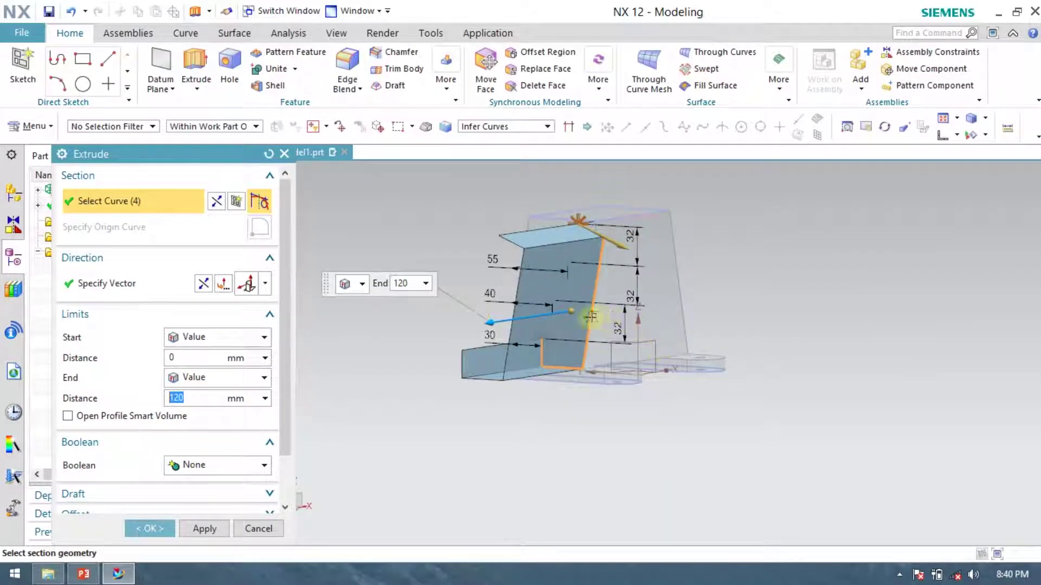
mouse_move(824, 309)
middle_down()
mouse_move(848, 314)
mouse_move(833, 315)
middle_up()
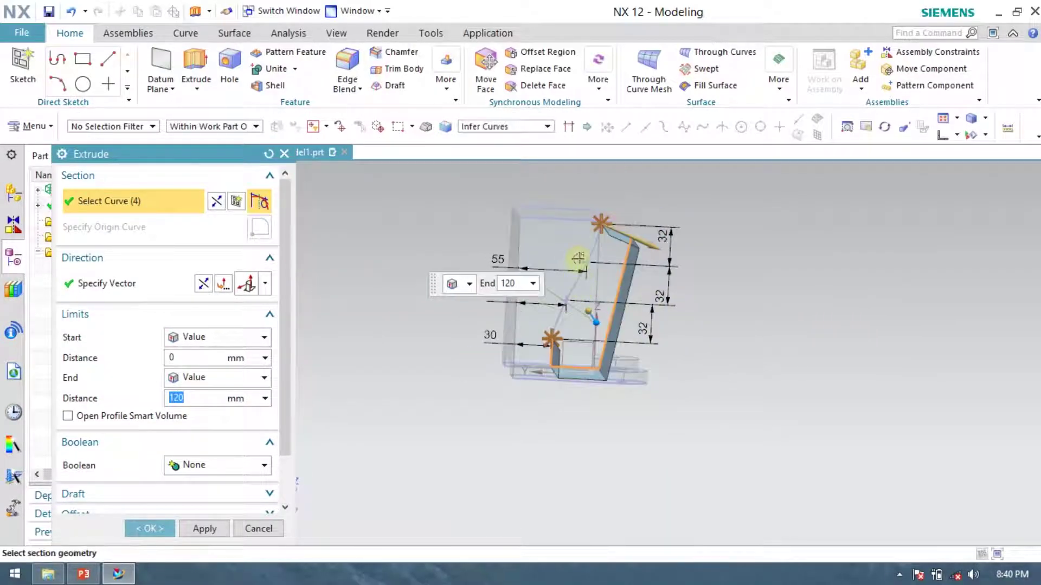
scroll(596, 256, up, 5)
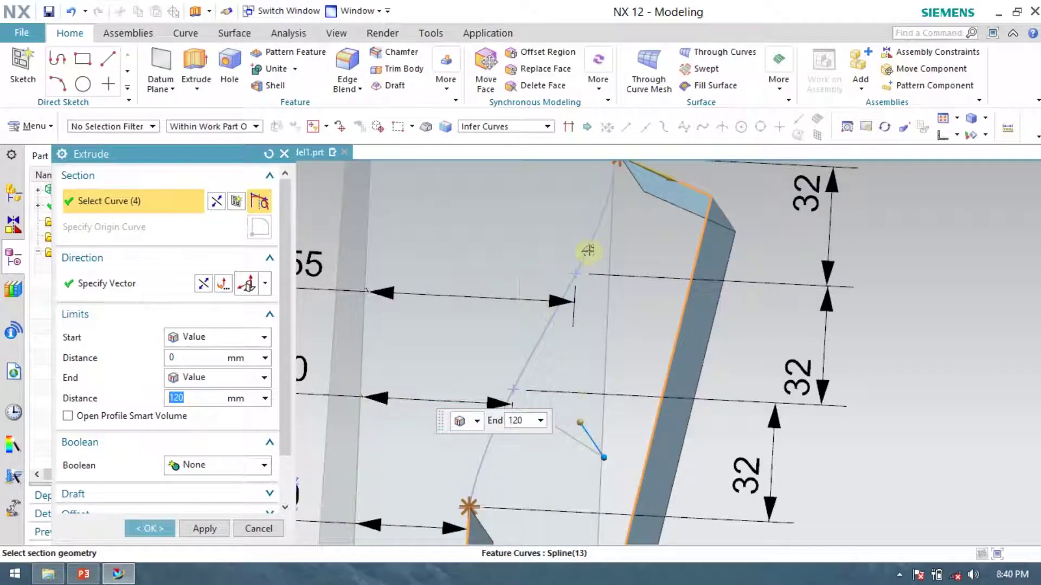
click(588, 250)
scroll(611, 408, down, 6)
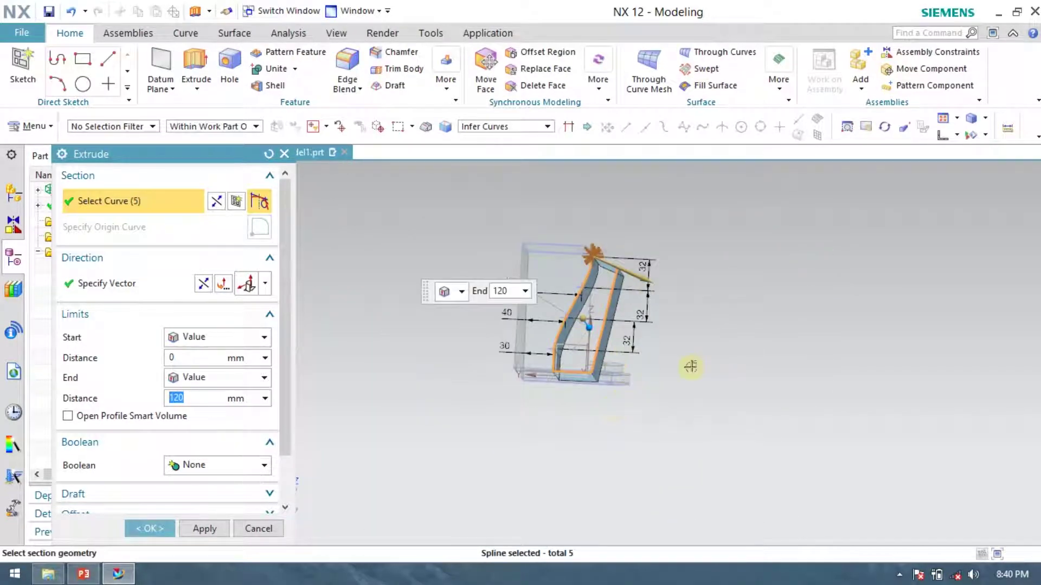
scroll(602, 228, up, 8)
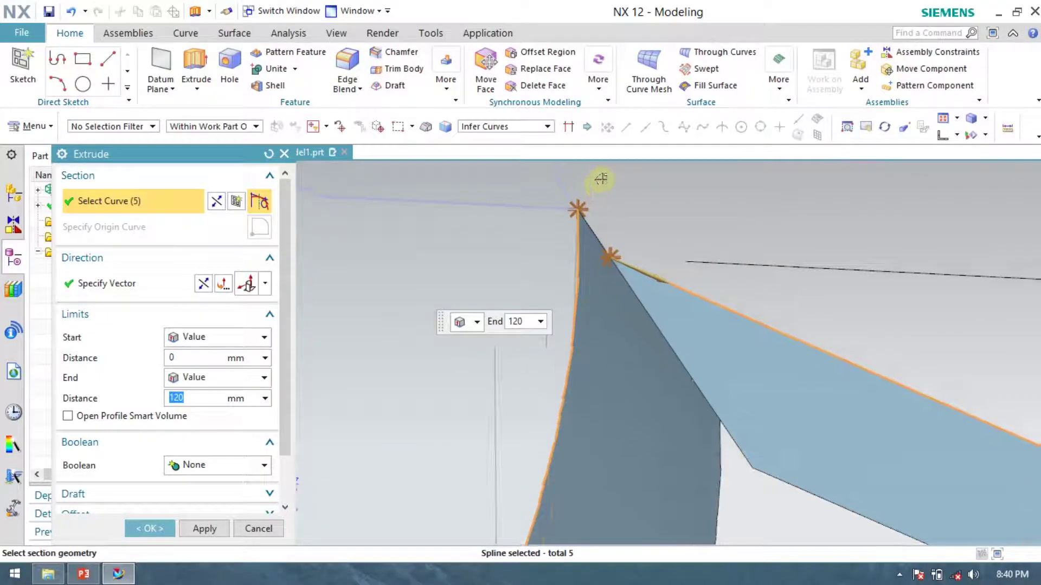
scroll(639, 327, up, 5)
scroll(653, 340, down, 6)
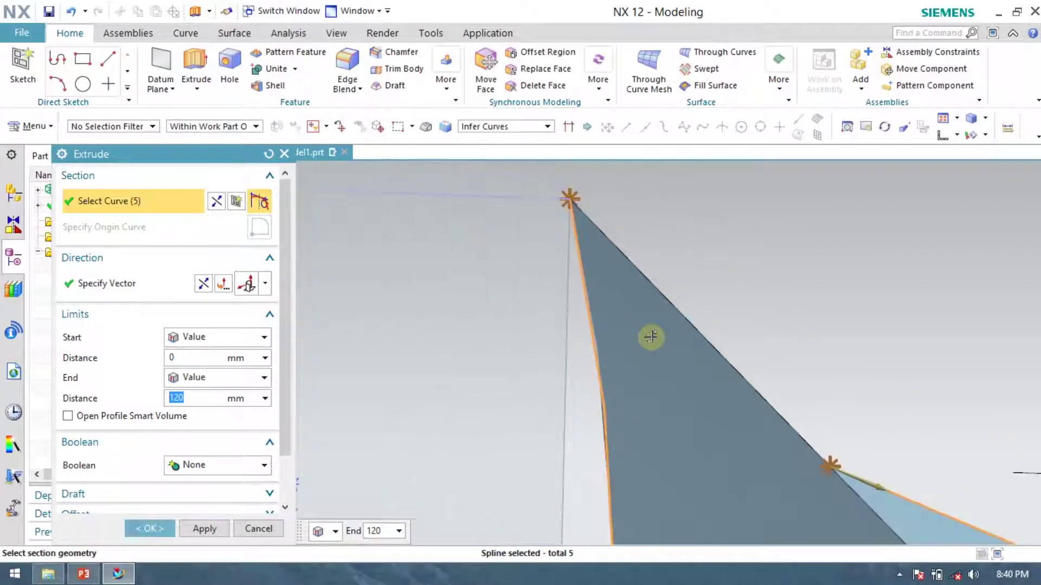
middle_drag(671, 319, 733, 307)
middle_click(753, 327)
- Delete the extrusion just made from the side profile and spline
scroll(750, 328, down, 6)
scroll(746, 327, up, 3)
scroll(737, 322, down, 3)
scroll(841, 409, down, 3)
middle_drag(841, 409, 827, 374)
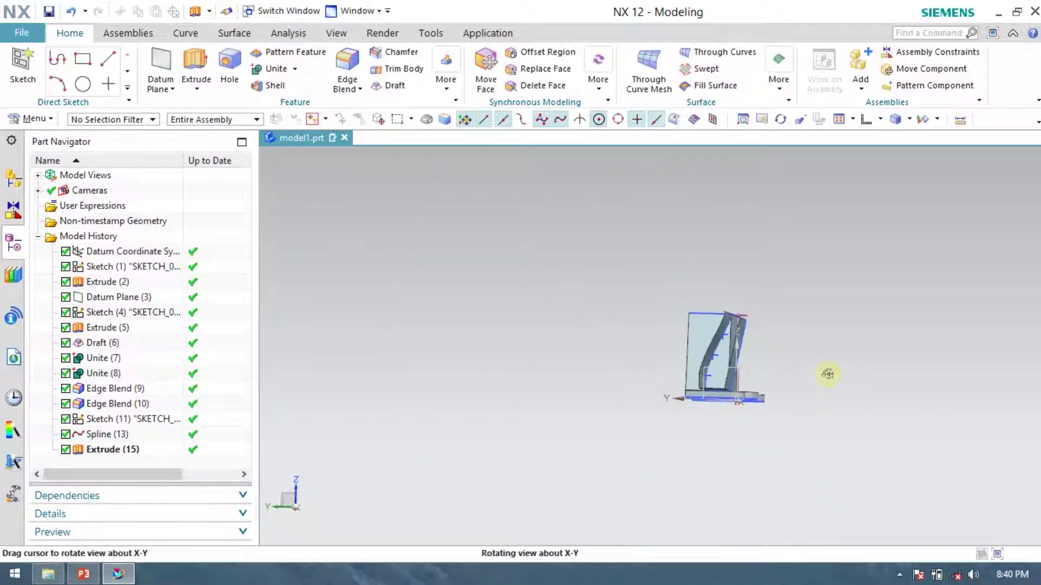
click(123, 451)
key(Delete)
- Check the spline's definition and examine the side profile sketch's upper corner where it should meet the spline
double_click(125, 434)
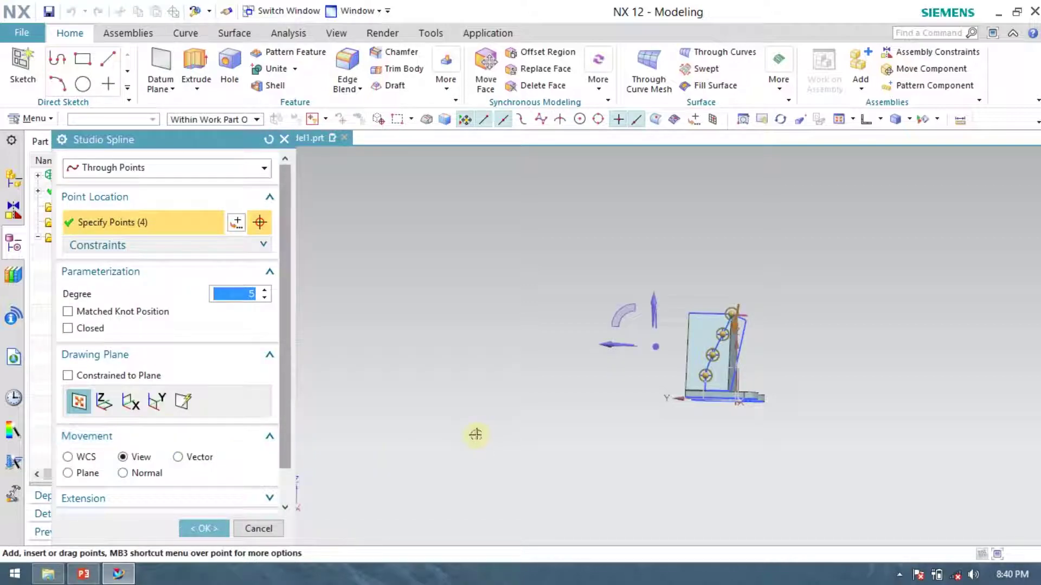
click(204, 528)
double_click(108, 419)
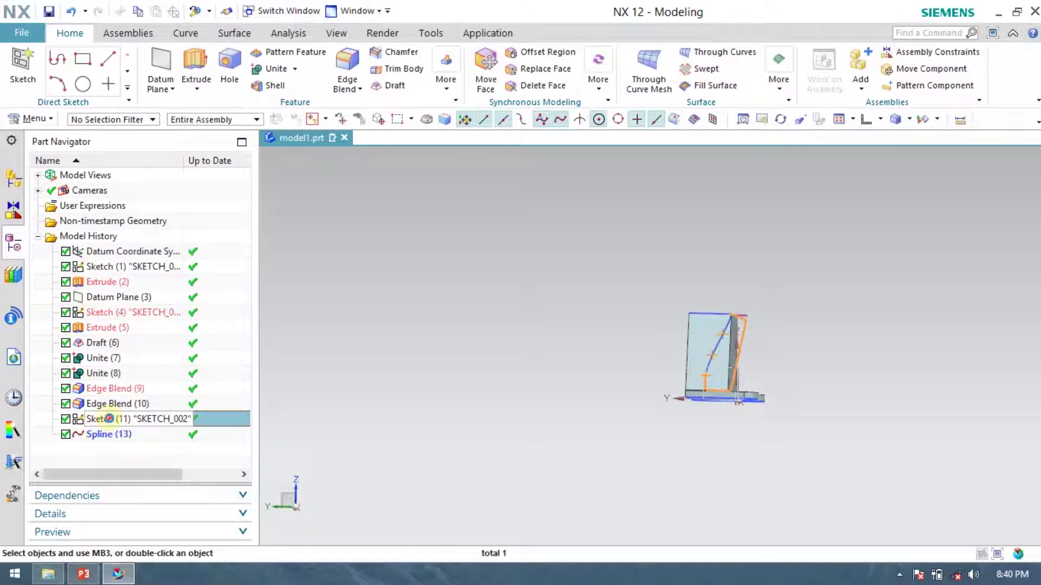
scroll(732, 253, up, 4)
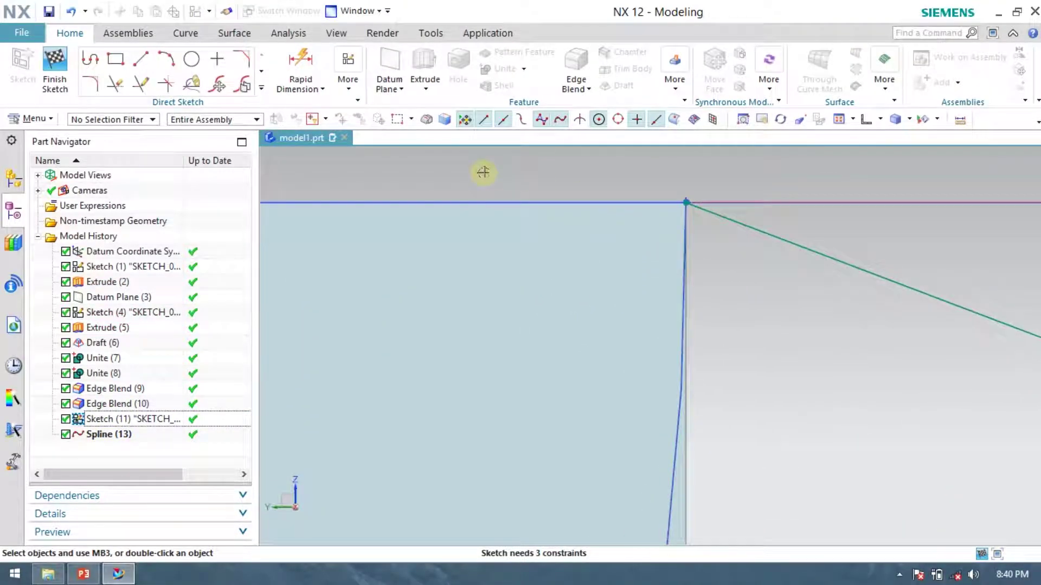
click(55, 73)
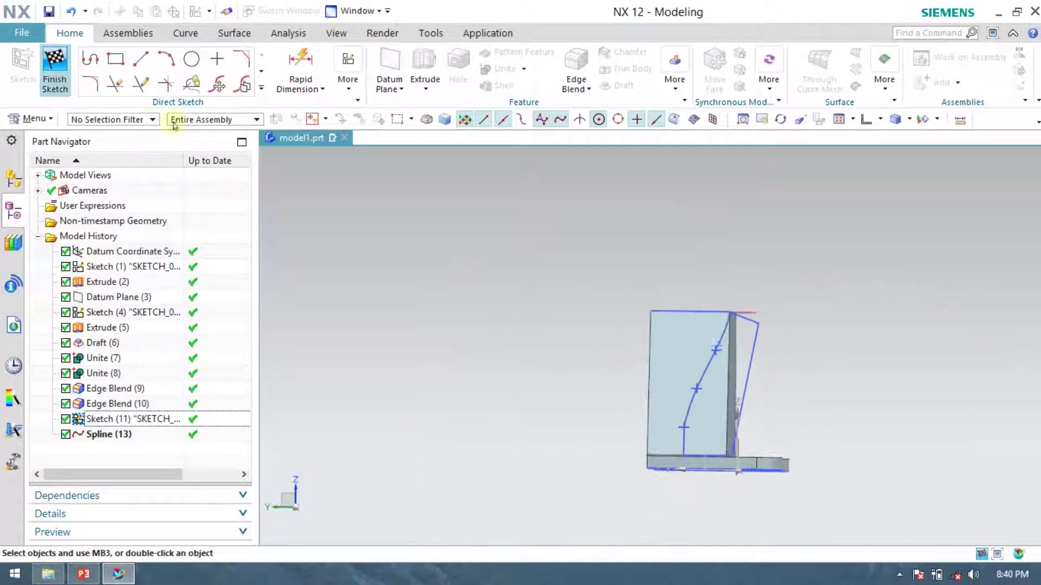
click(196, 70)
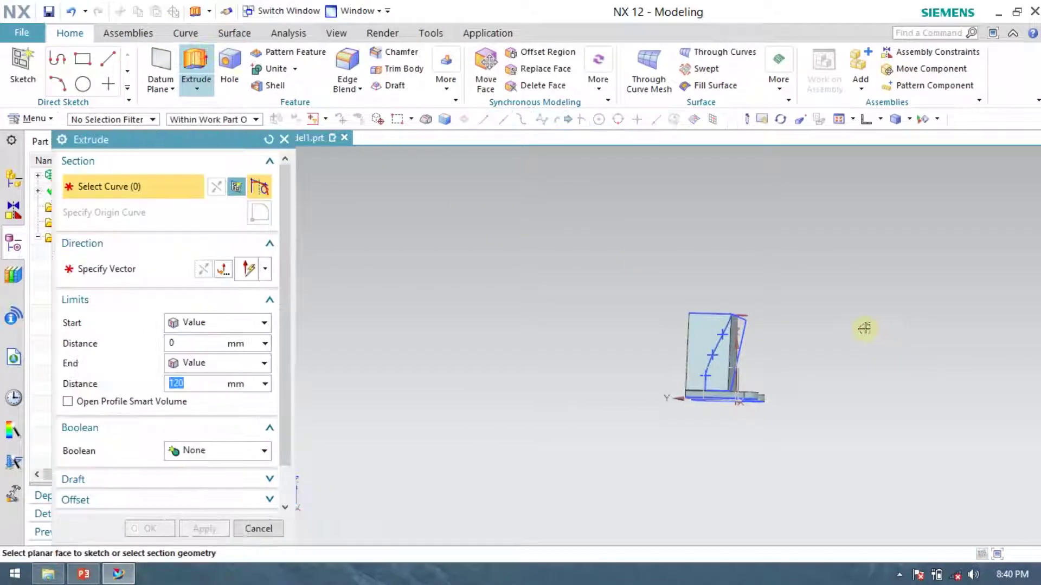
scroll(702, 351, up, 5)
click(685, 354)
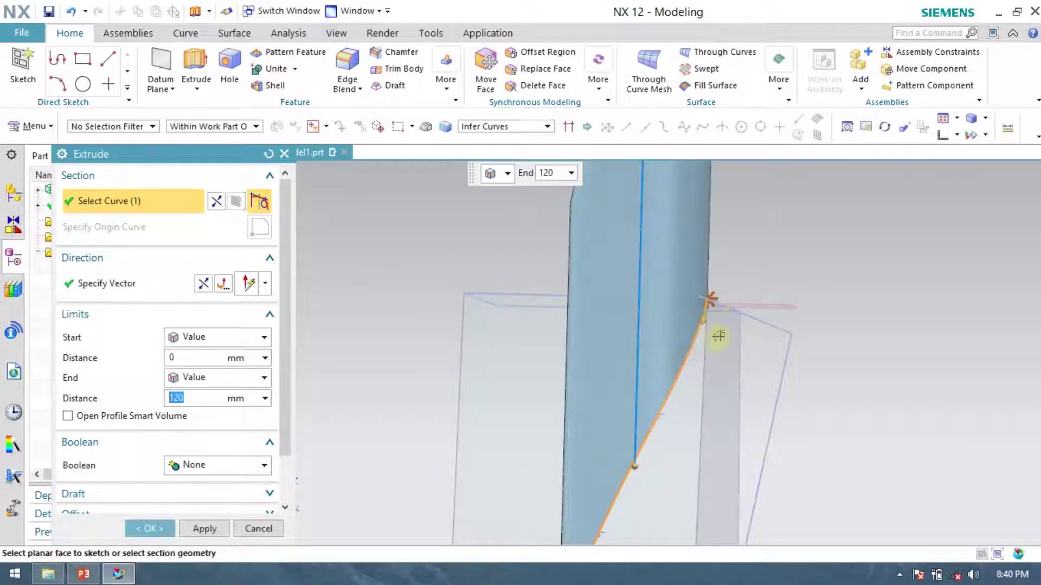
click(754, 313)
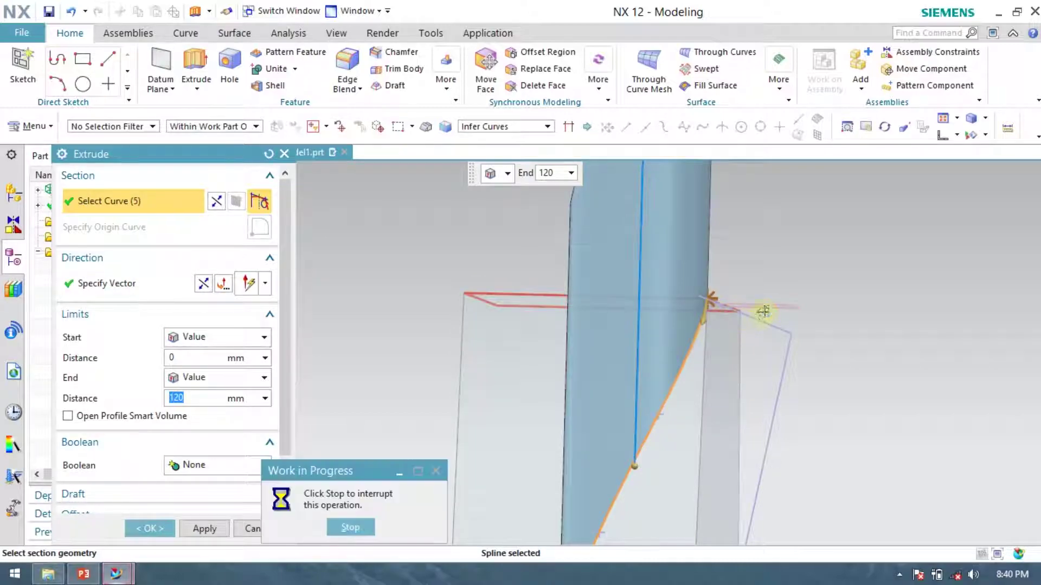
click(269, 154)
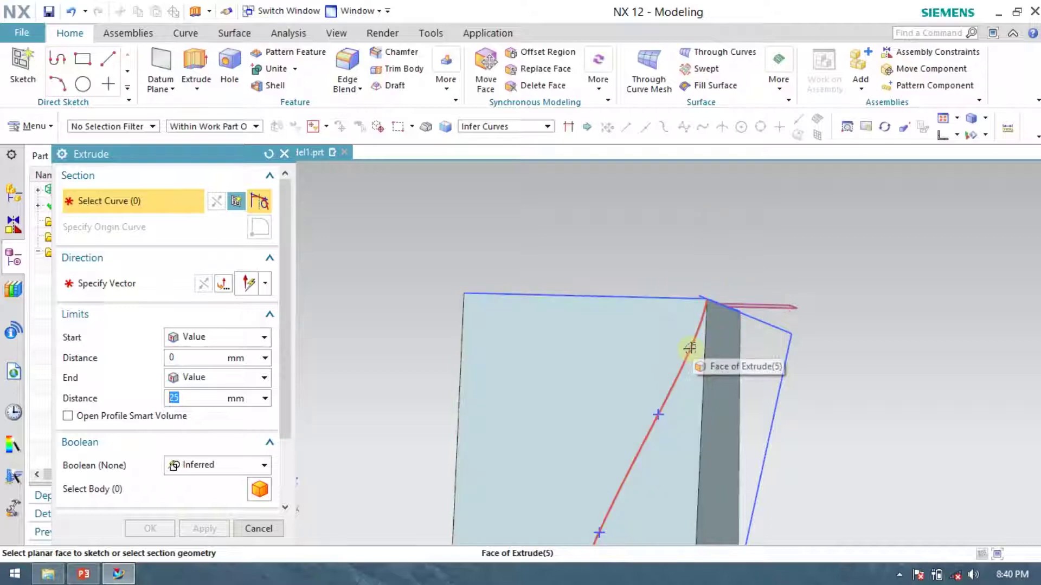
- Try to extrude the spline together with the side profile sketch by 25 mm, then reset the Extrude settings
click(691, 349)
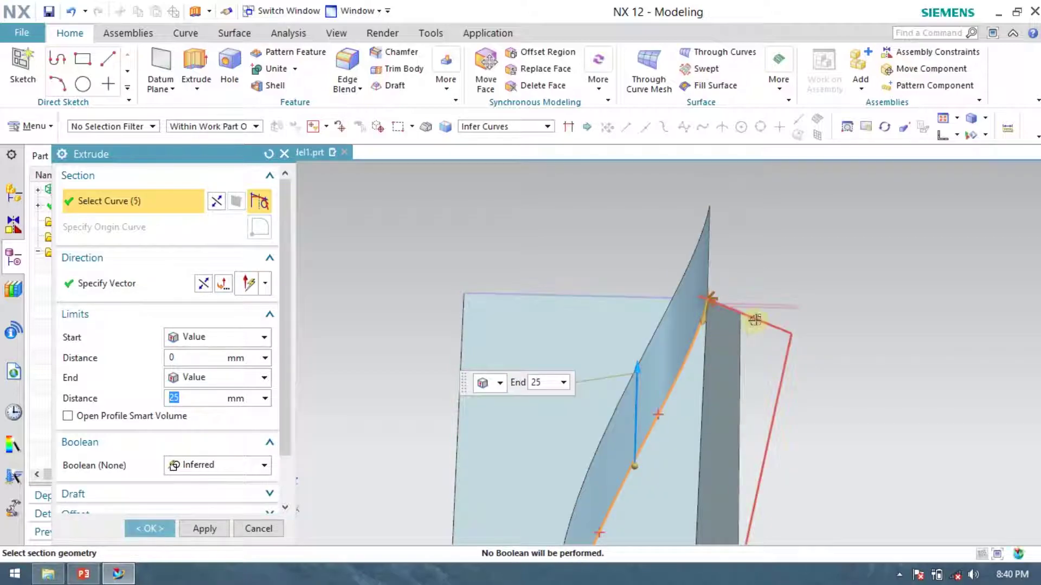
click(754, 319)
scroll(786, 365, down, 5)
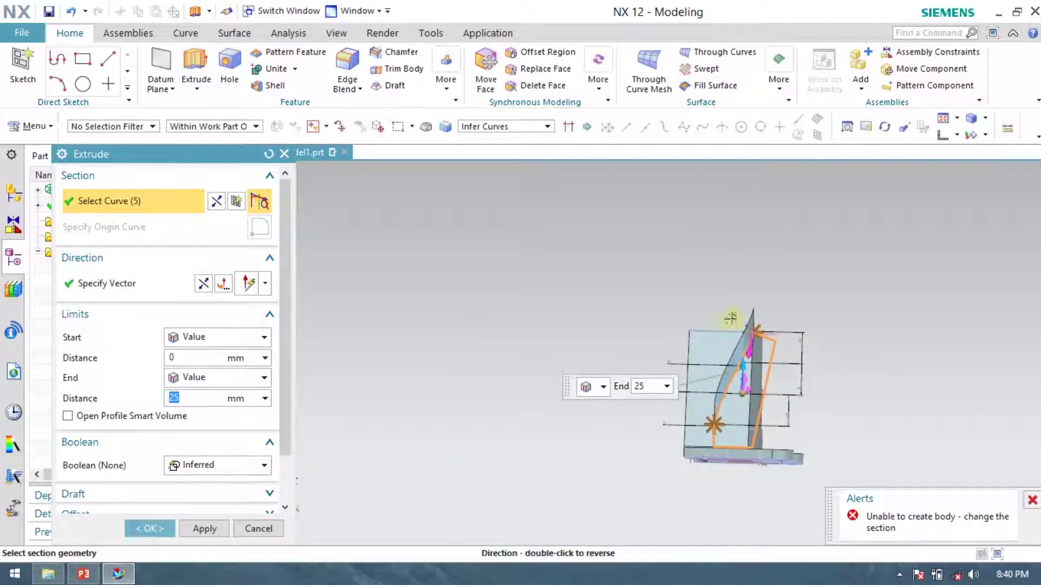
click(490, 127)
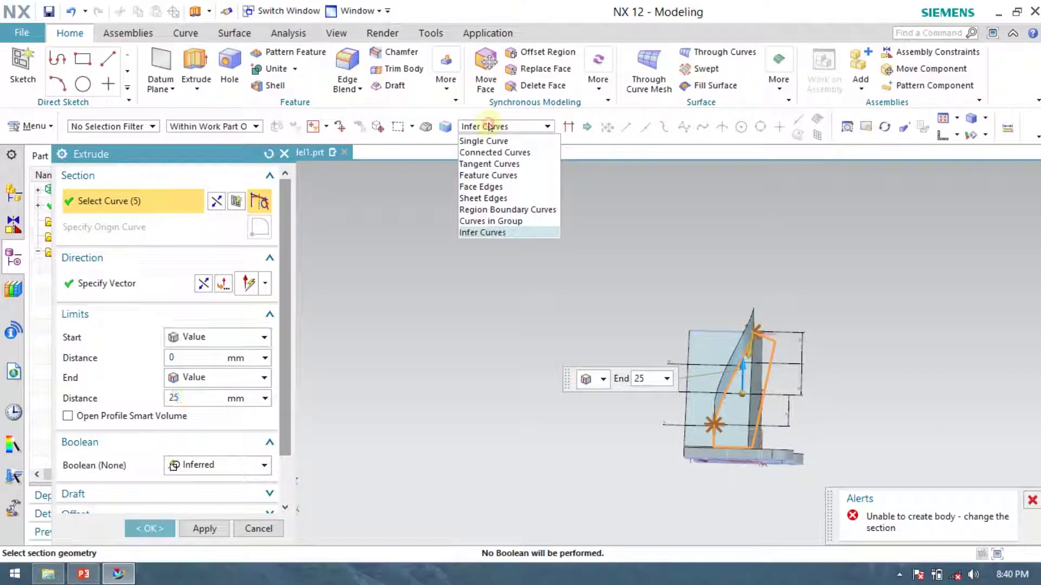
click(486, 162)
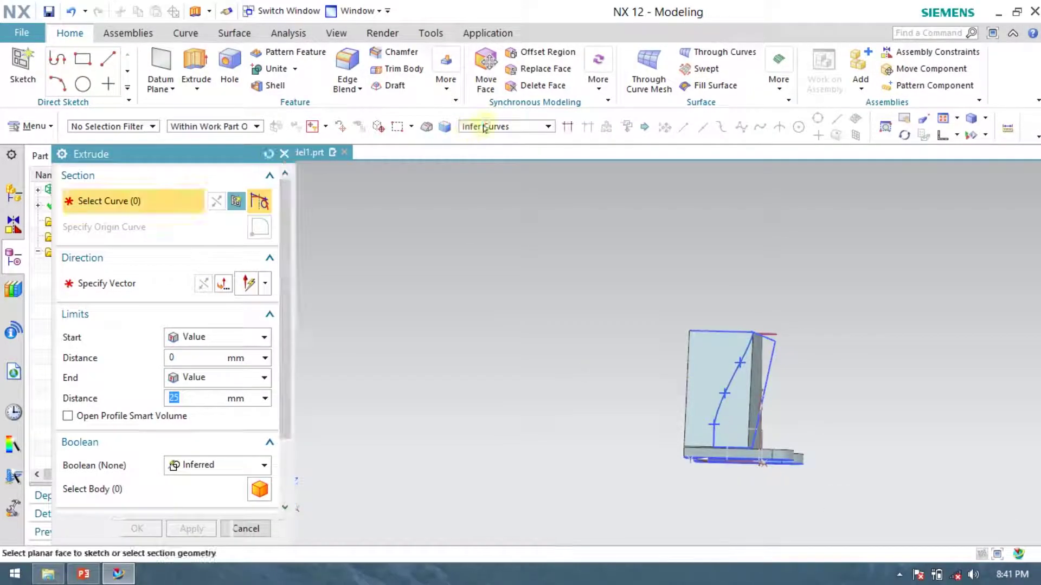
- Try to extrude the profile using the Connected Curves rule, examine its upper corner, and cancel the extrusion
click(484, 126)
click(491, 150)
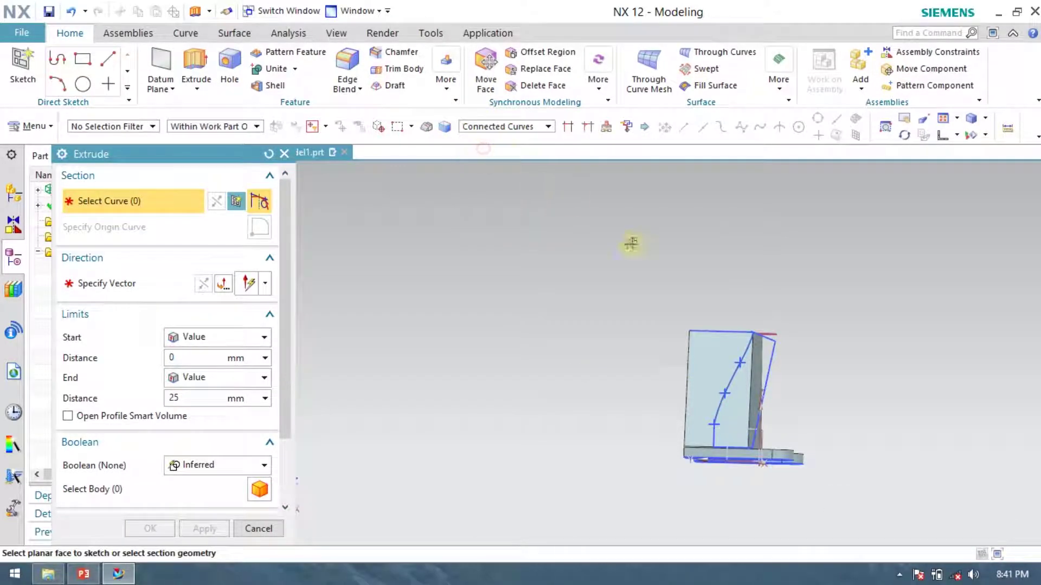
click(771, 364)
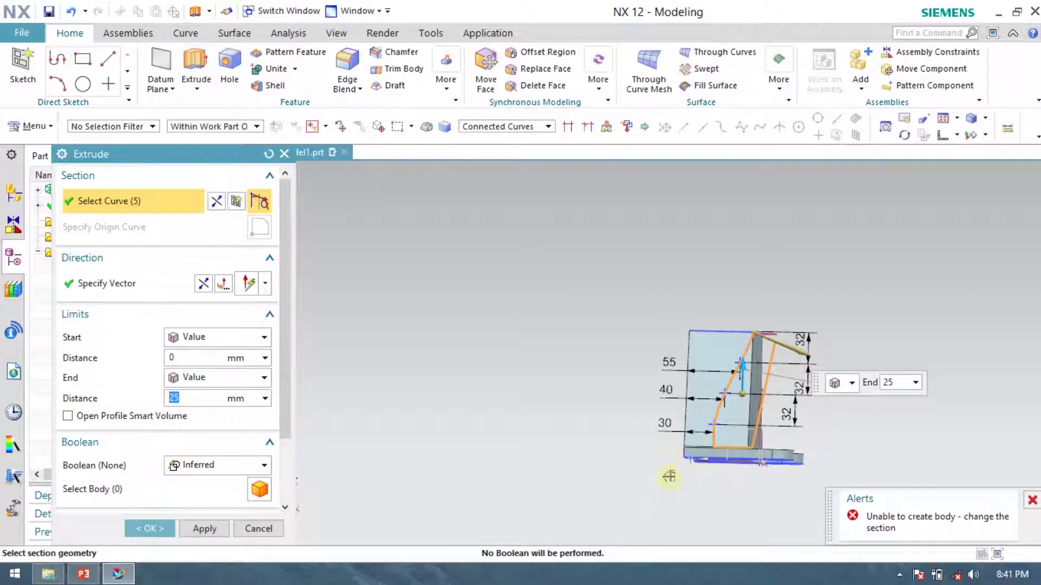
scroll(760, 335, up, 6)
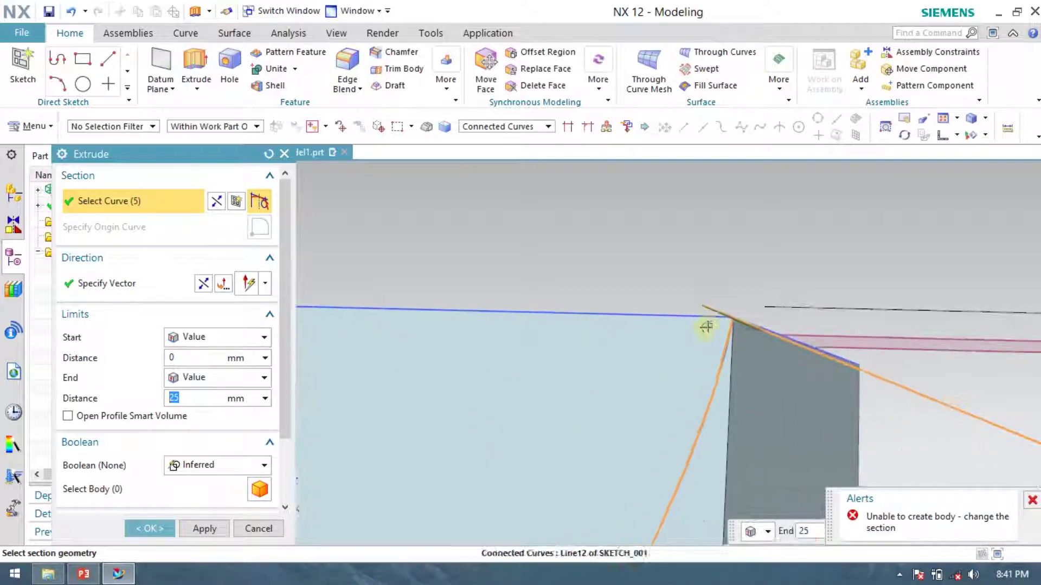
scroll(731, 314, up, 8)
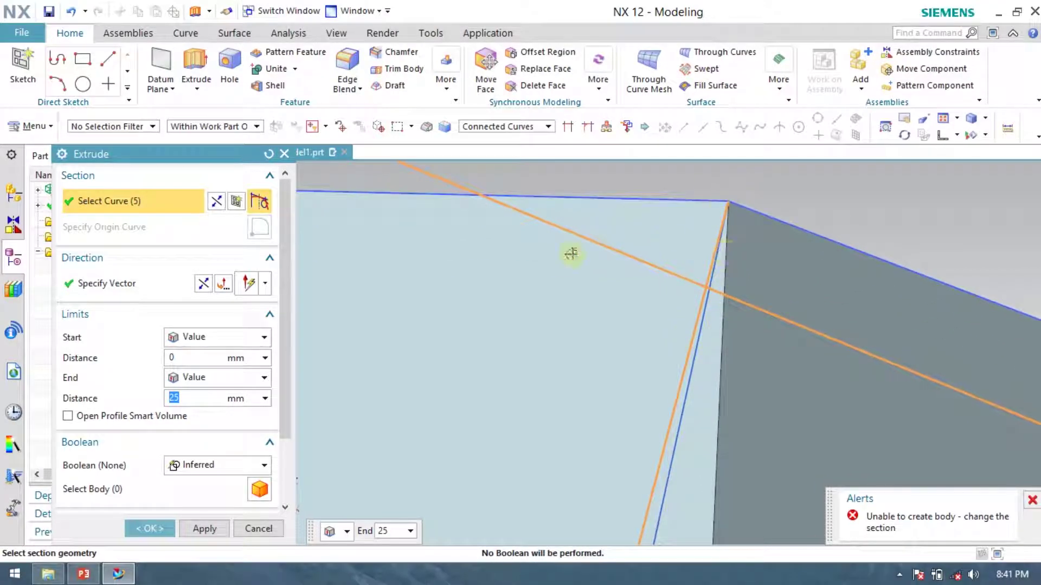
click(248, 526)
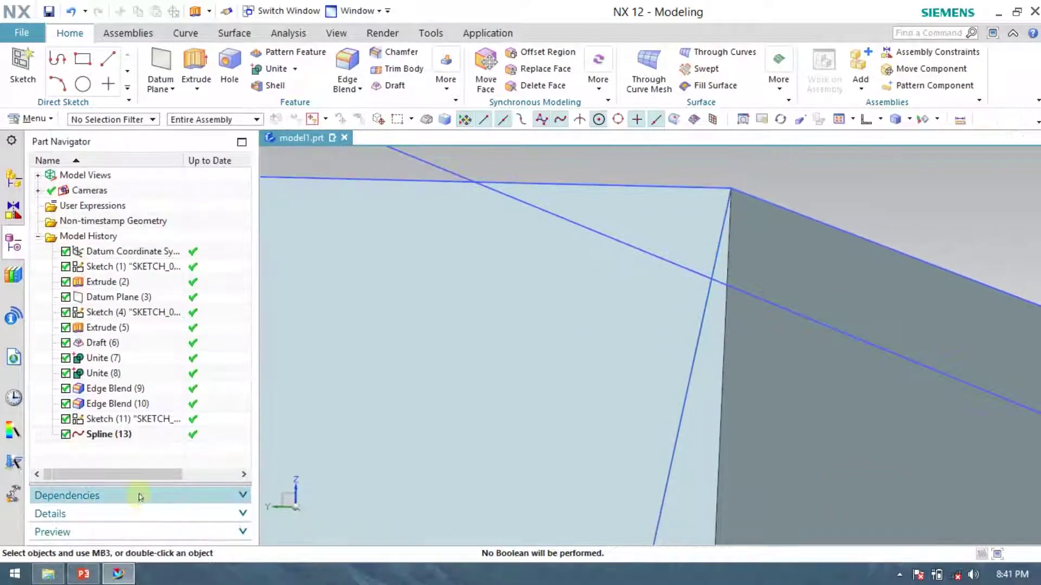
- Reopen the side profile sketch for editing and delete the short sloping line at its top
double_click(128, 422)
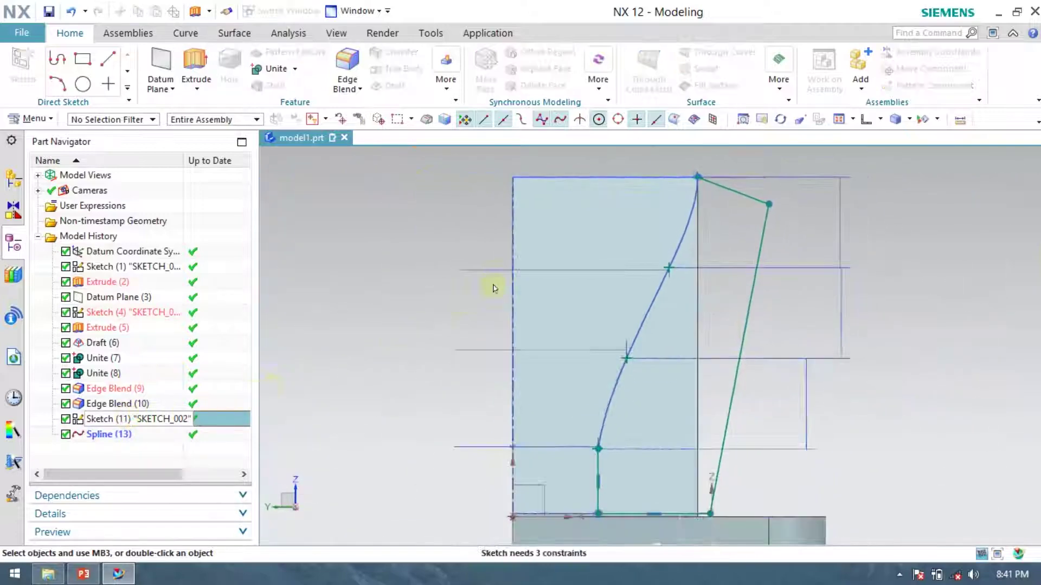
scroll(662, 235, up, 5)
scroll(663, 235, up, 4)
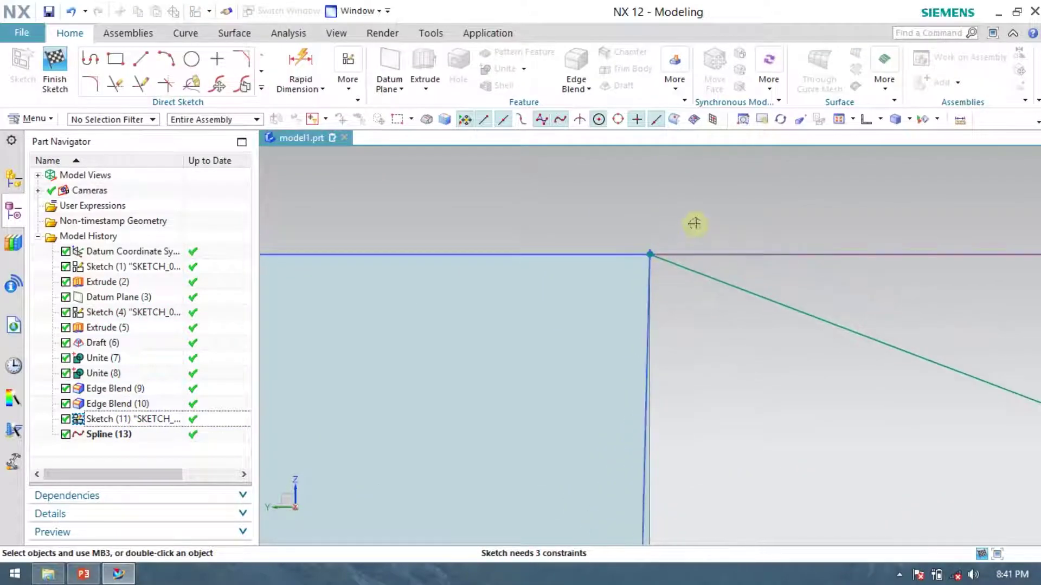
mouse_move(618, 211)
shift+middle_down()
mouse_move(635, 226)
mouse_move(645, 366)
shift+middle_up()
scroll(462, 253, down, 3)
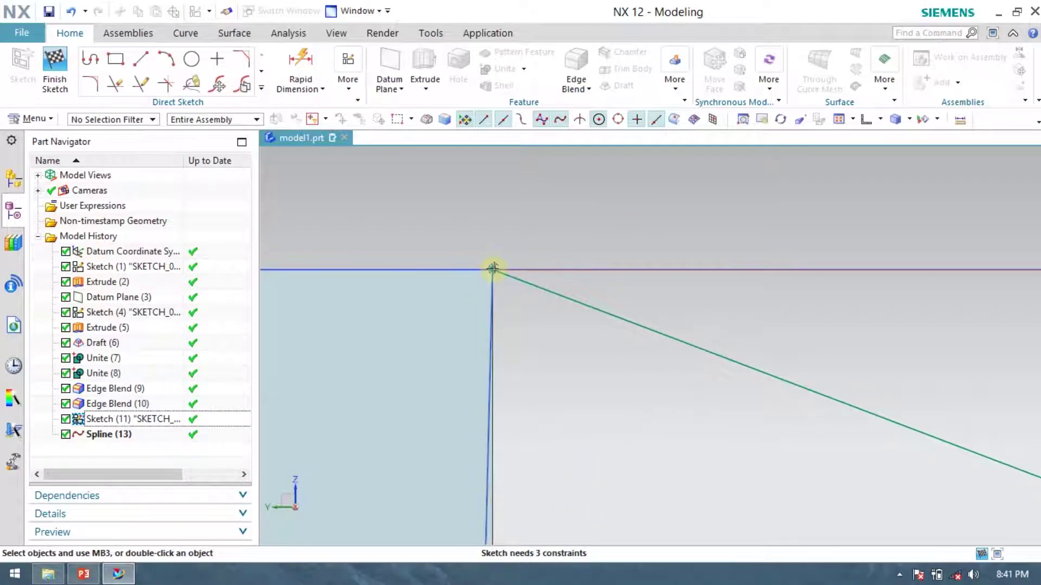
scroll(491, 269, down, 3)
click(542, 276)
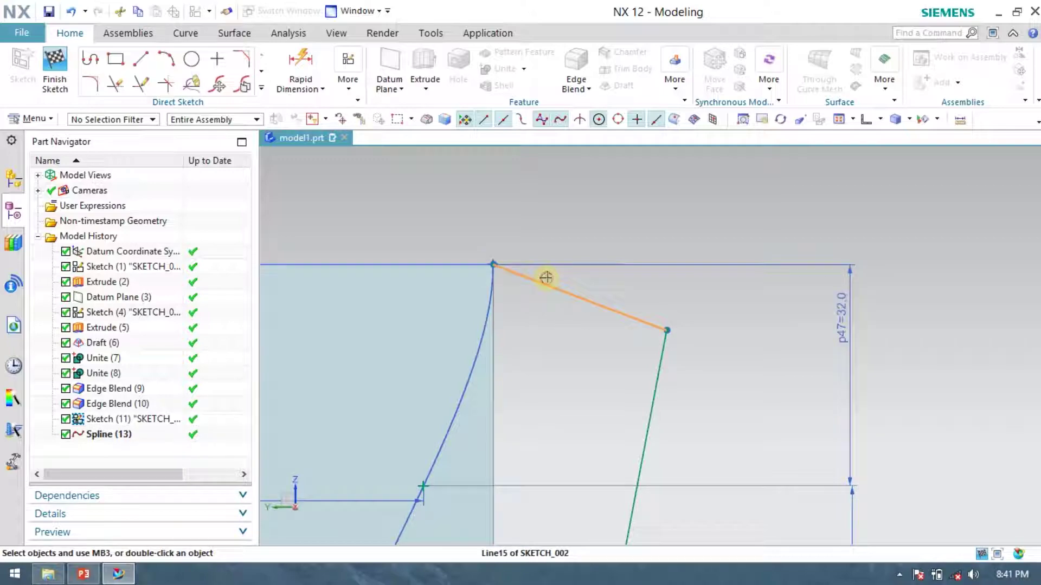
key(Delete)
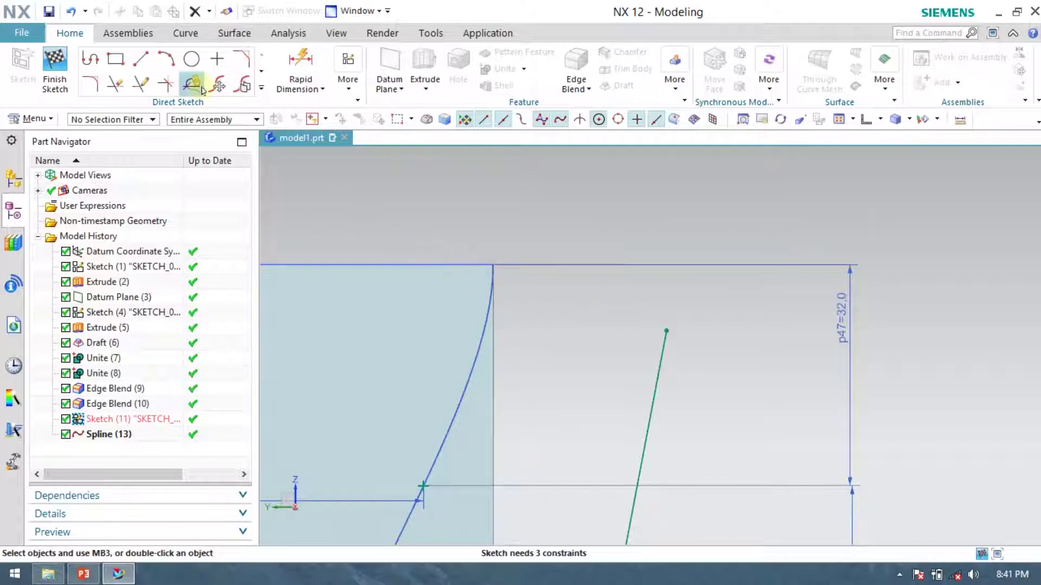
- Redraw the sloping line from the block's upper corner at the spline's end to the free upper endpoint of the long slanted line
click(149, 61)
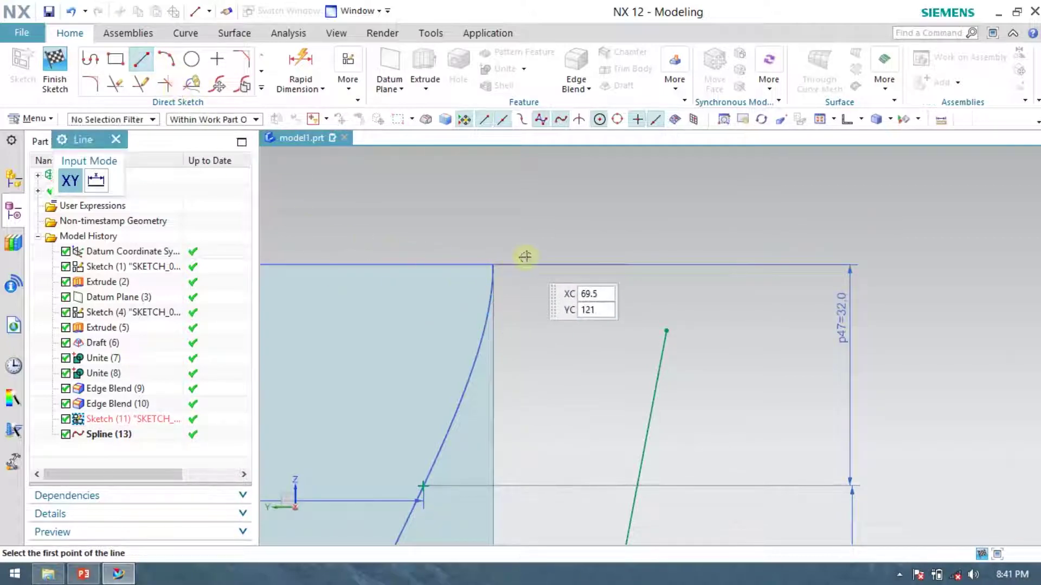
scroll(524, 257, up, 4)
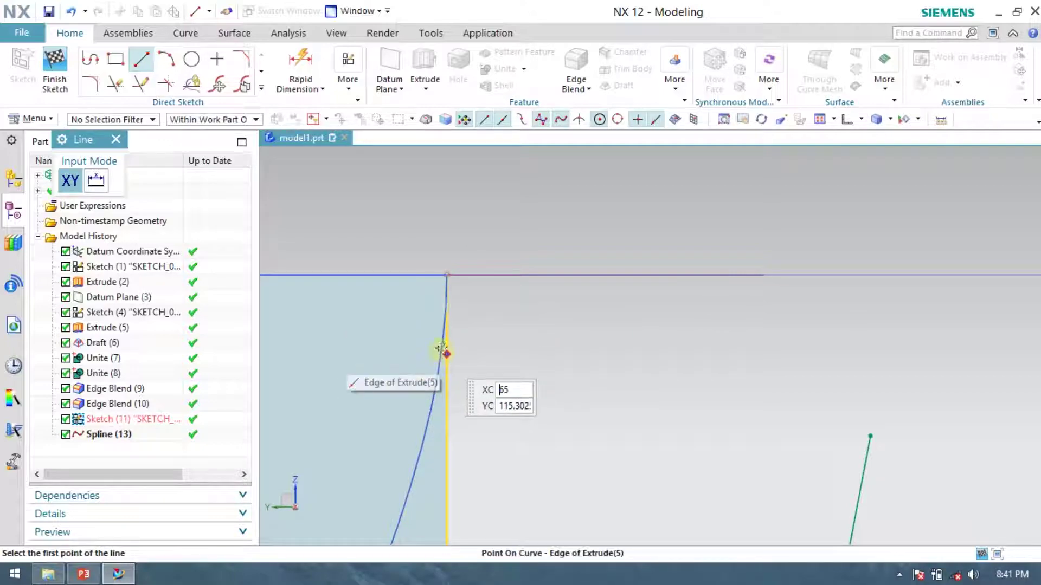
click(445, 274)
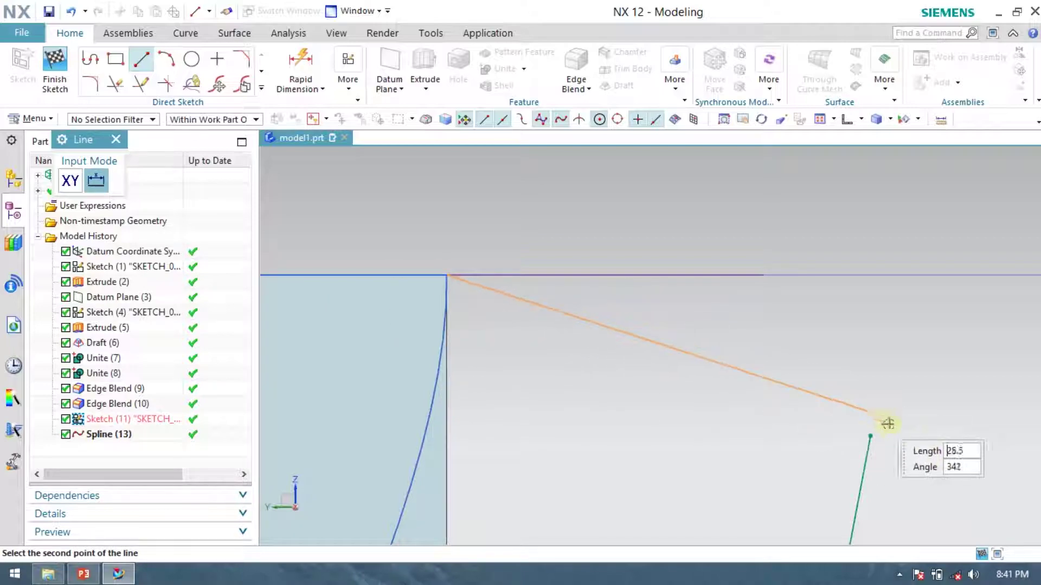
click(872, 434)
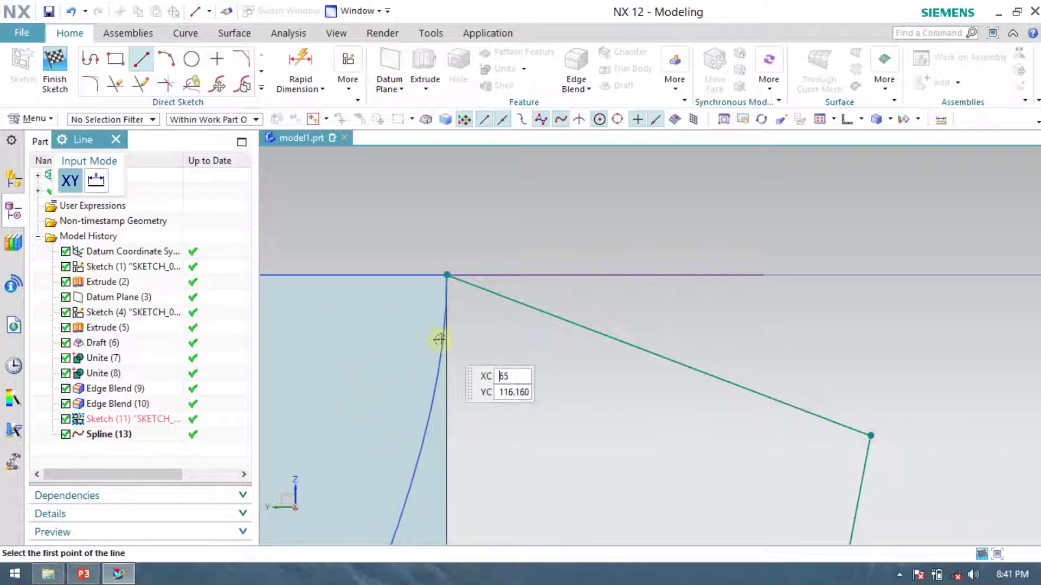
scroll(431, 308, up, 1)
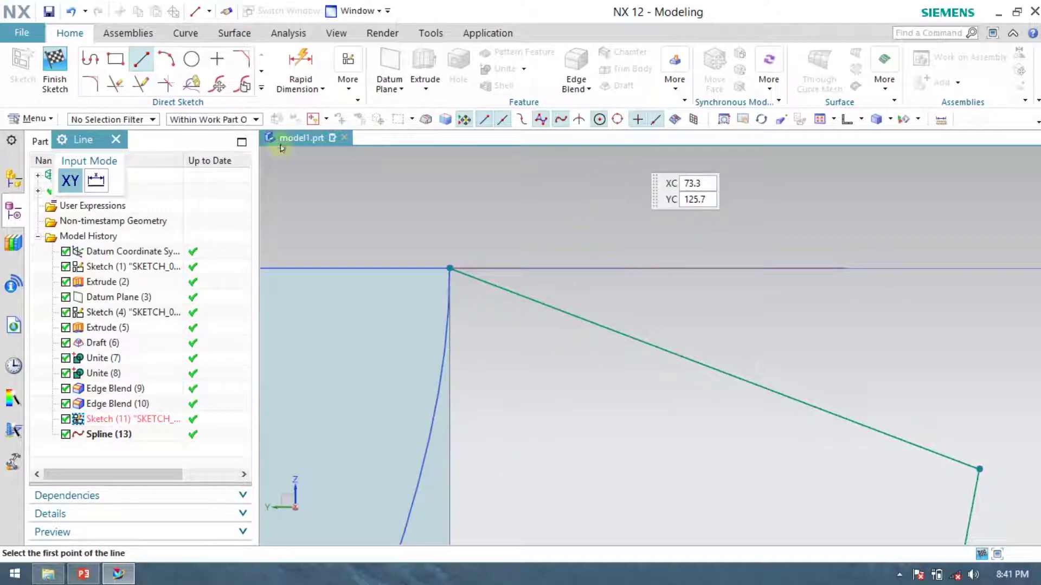
- Finish the side profile sketch and try to extrude it by 25 mm, then cancel the extrusion
click(116, 139)
click(55, 71)
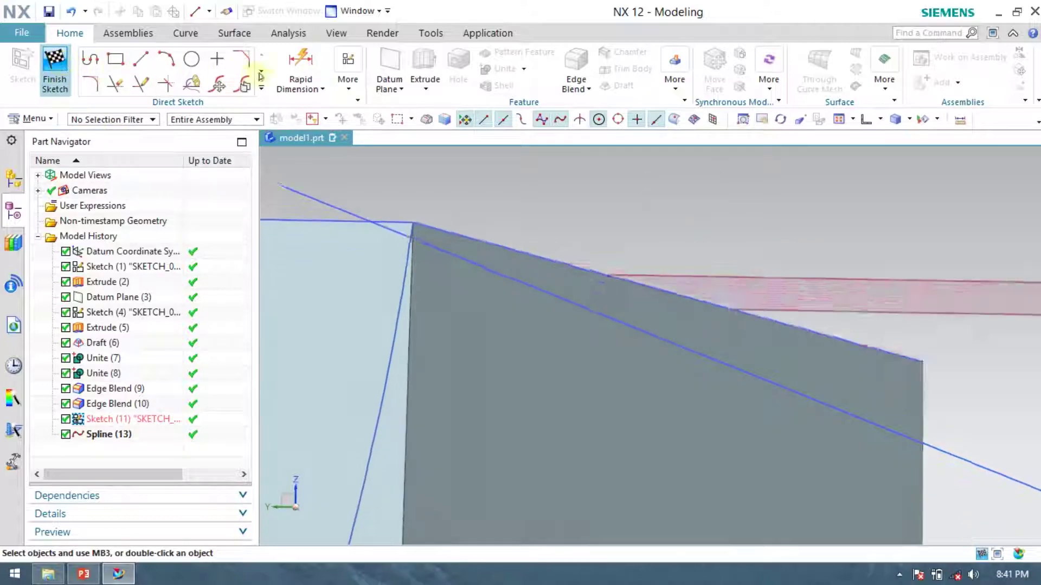
middle_drag(497, 262, 690, 310)
scroll(689, 310, up, 5)
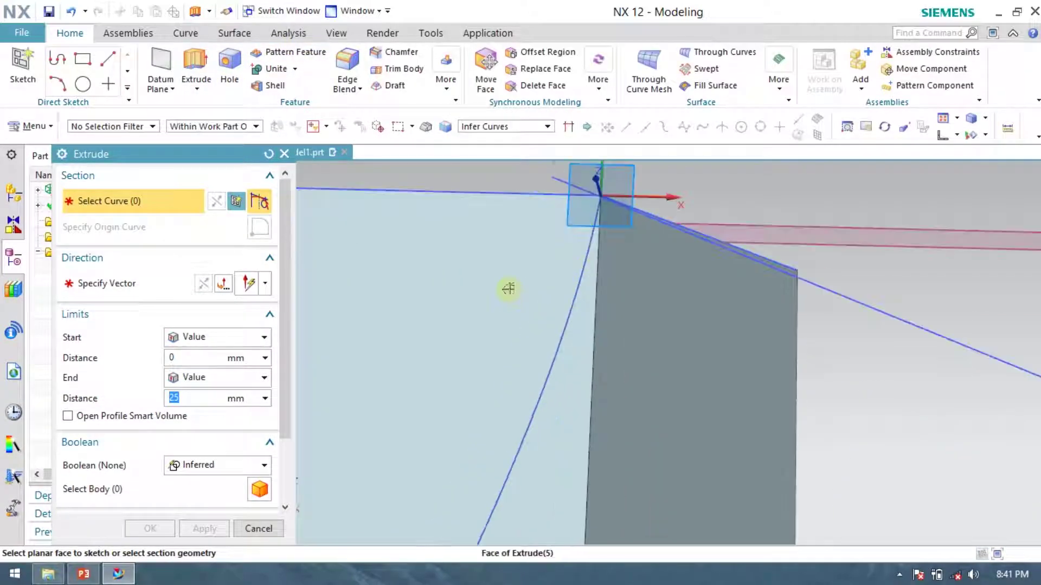
scroll(726, 248, down, 3)
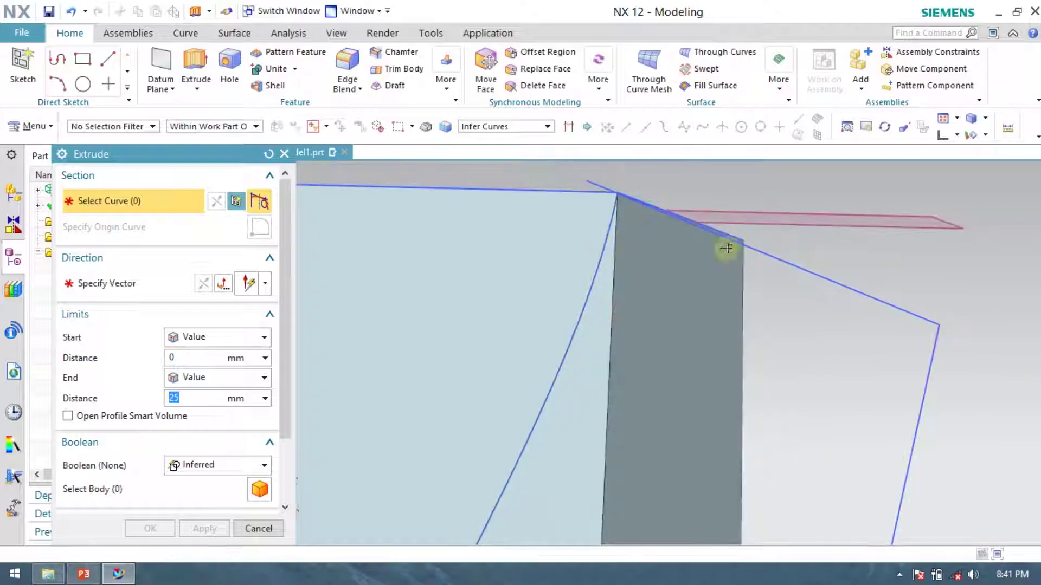
click(814, 275)
click(257, 528)
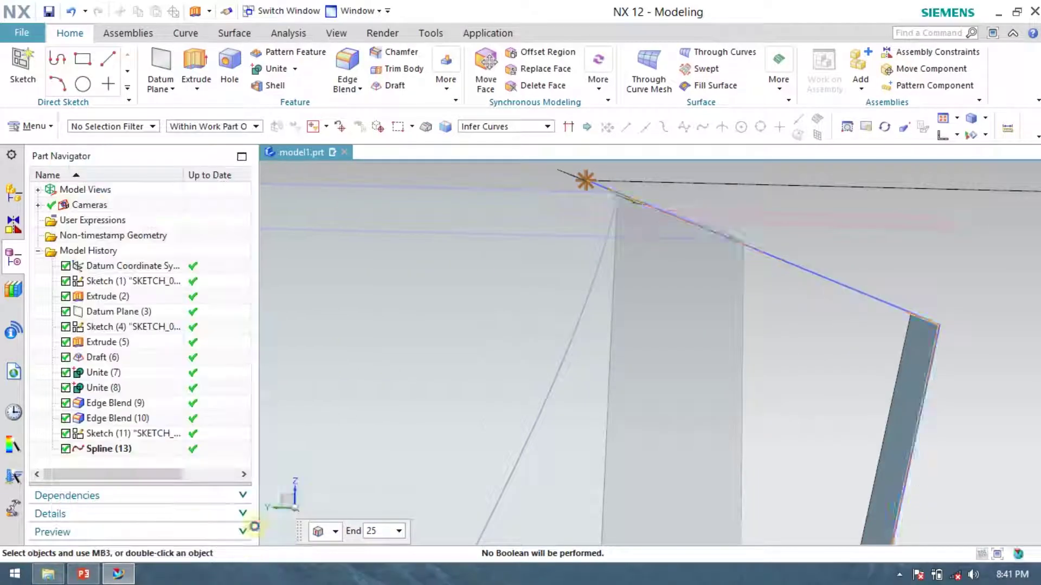
scroll(662, 248, down, 3)
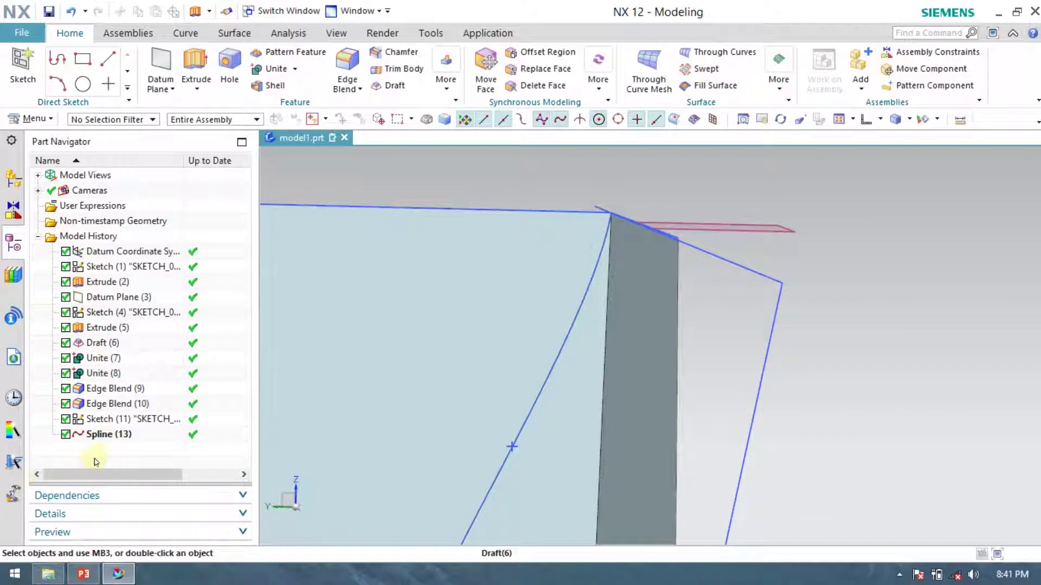
- Delete the existing spline and reopen the side profile sketch for editing
click(112, 434)
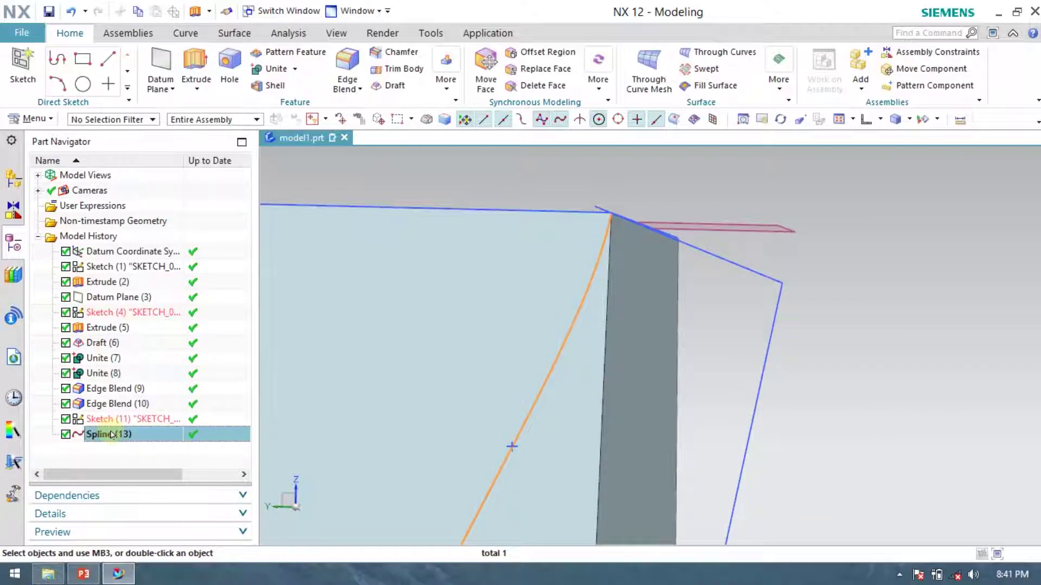
key(Delete)
click(116, 425)
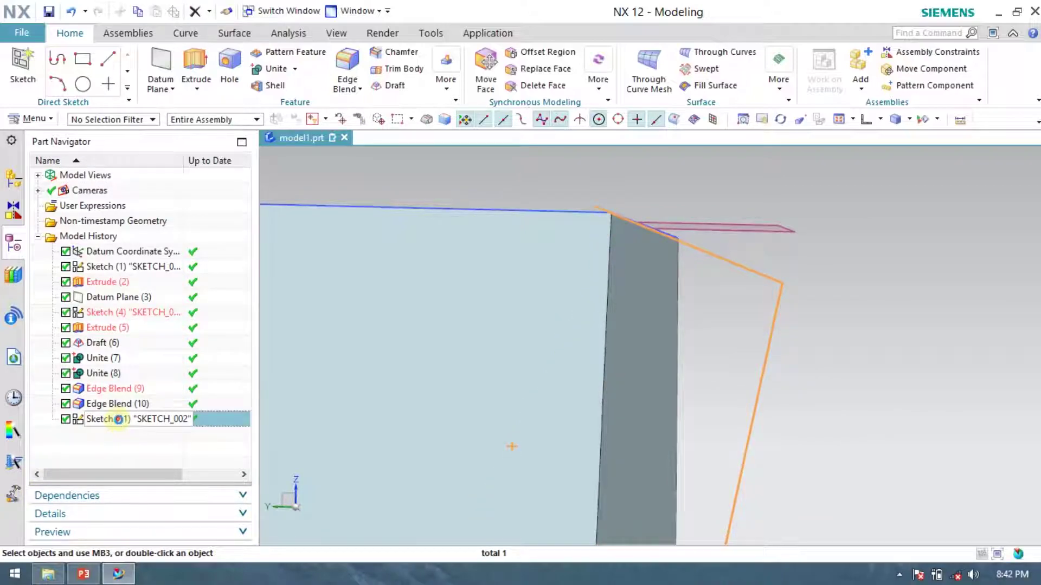
double_click(117, 419)
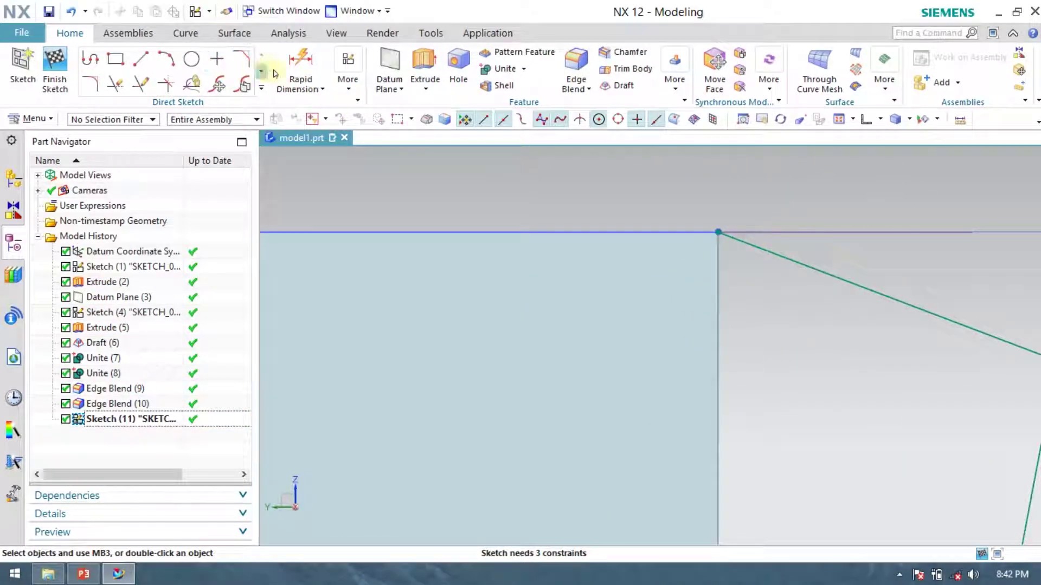
- Draw a Through Points studio spline from the block's upper corner through the 55 mm and 40 mm points to the 30 mm point
click(352, 79)
click(320, 89)
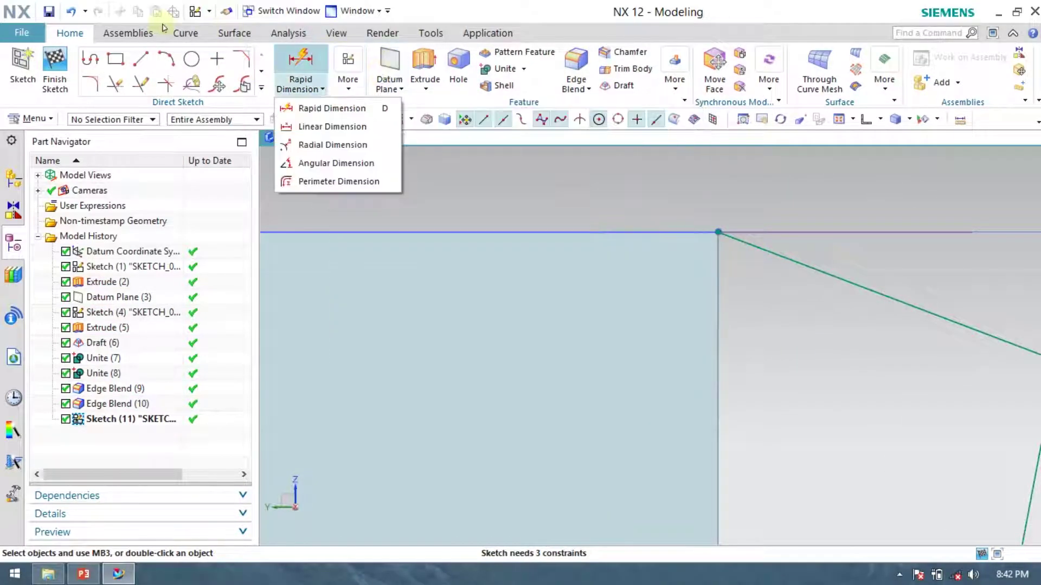
click(185, 33)
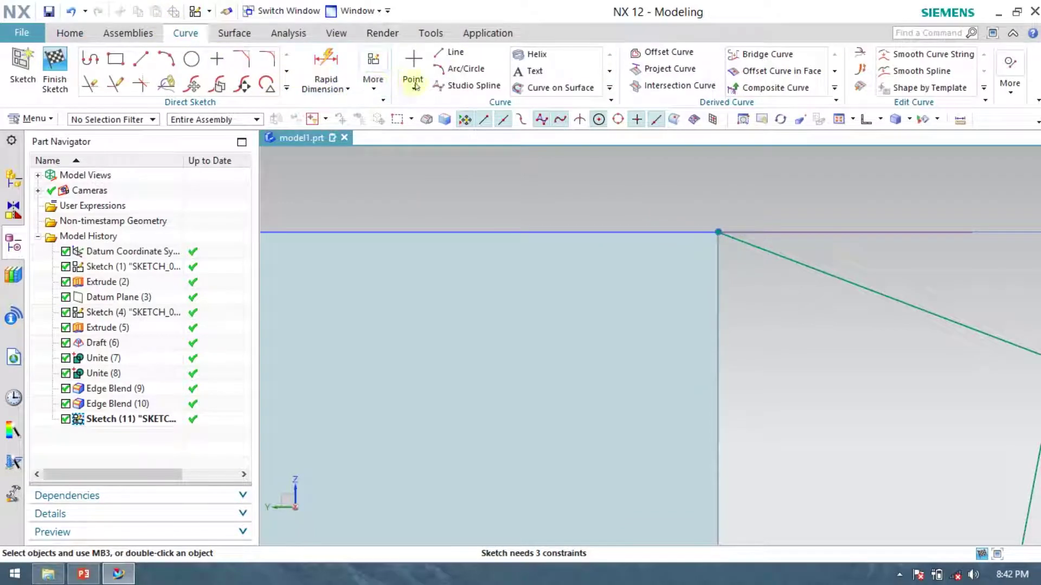
click(465, 84)
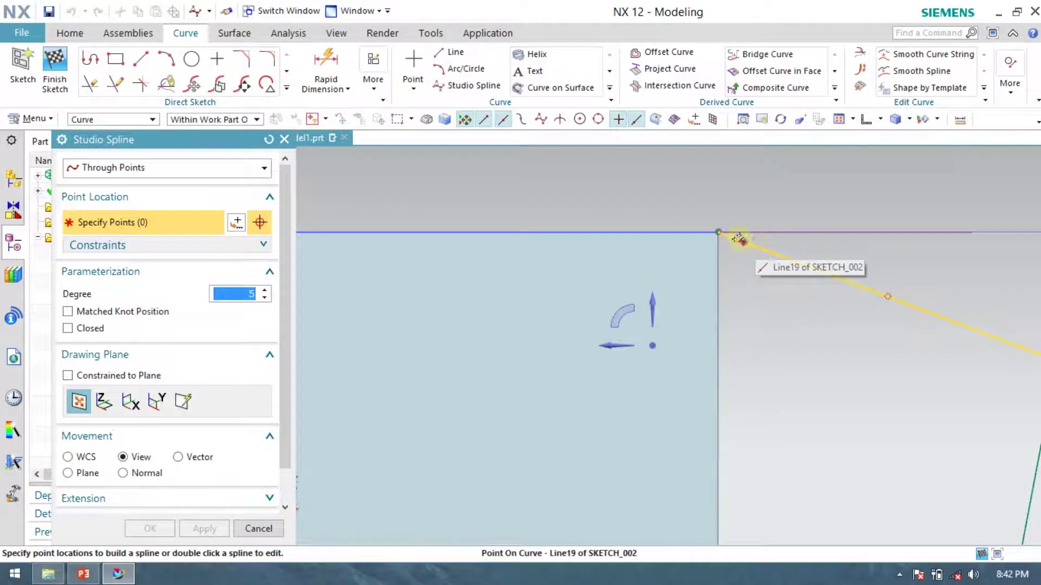
click(715, 232)
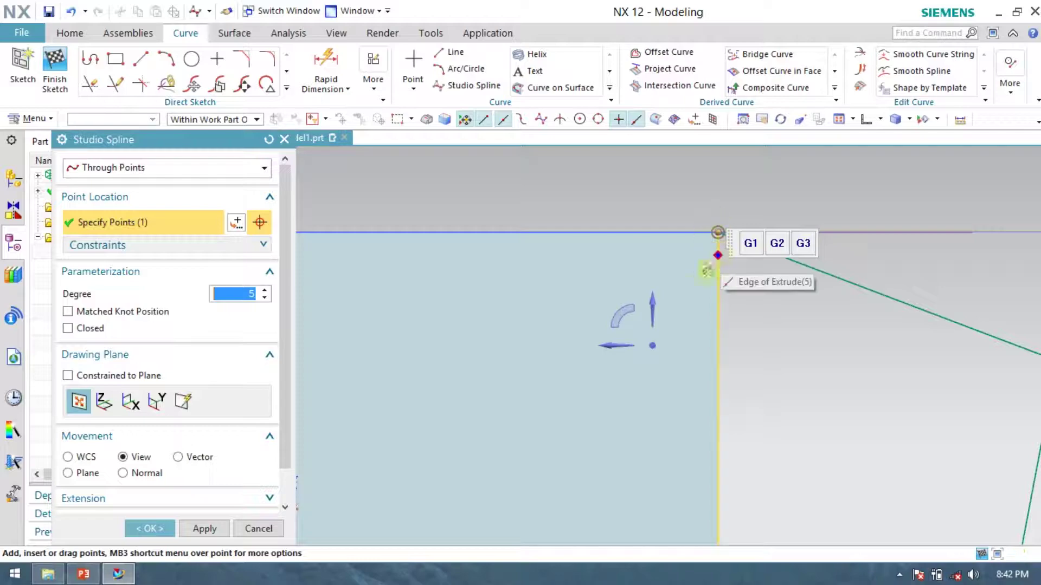
scroll(635, 332, down, 2)
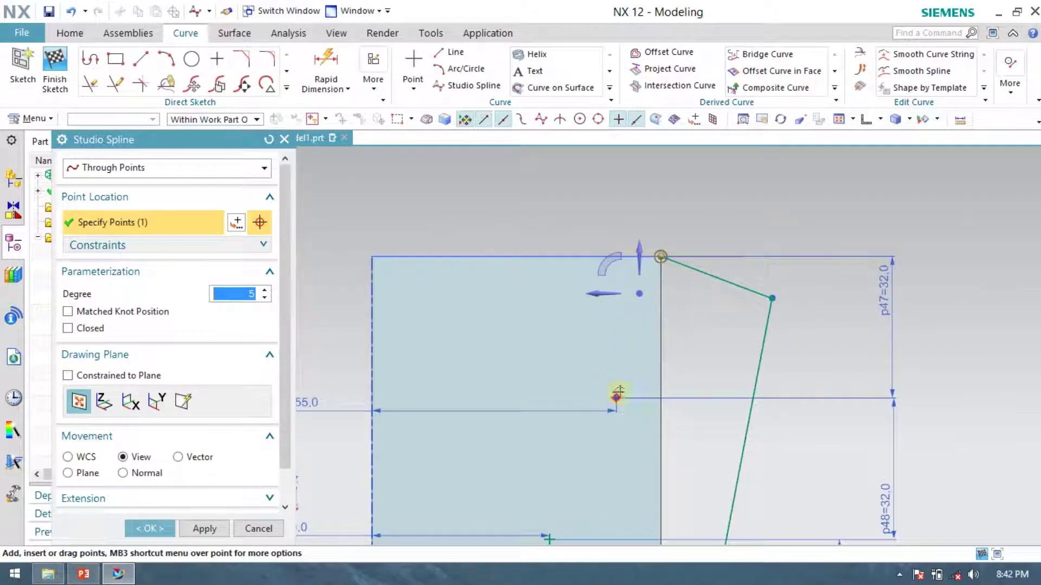
click(617, 397)
scroll(572, 337, down, 2)
scroll(569, 374, up, 6)
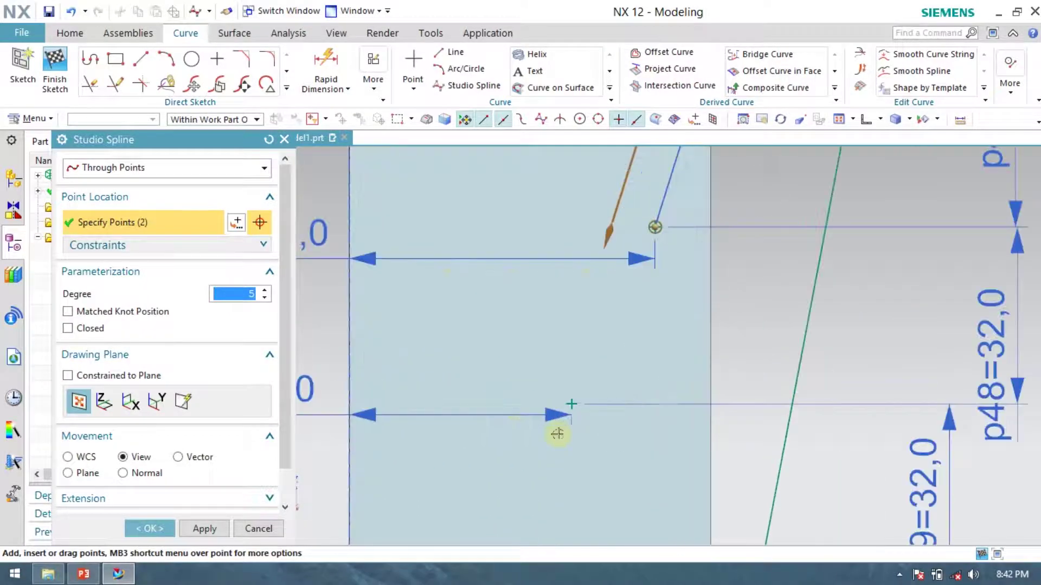
scroll(558, 428, down, 2)
click(571, 402)
scroll(551, 332, down, 2)
scroll(495, 425, up, 4)
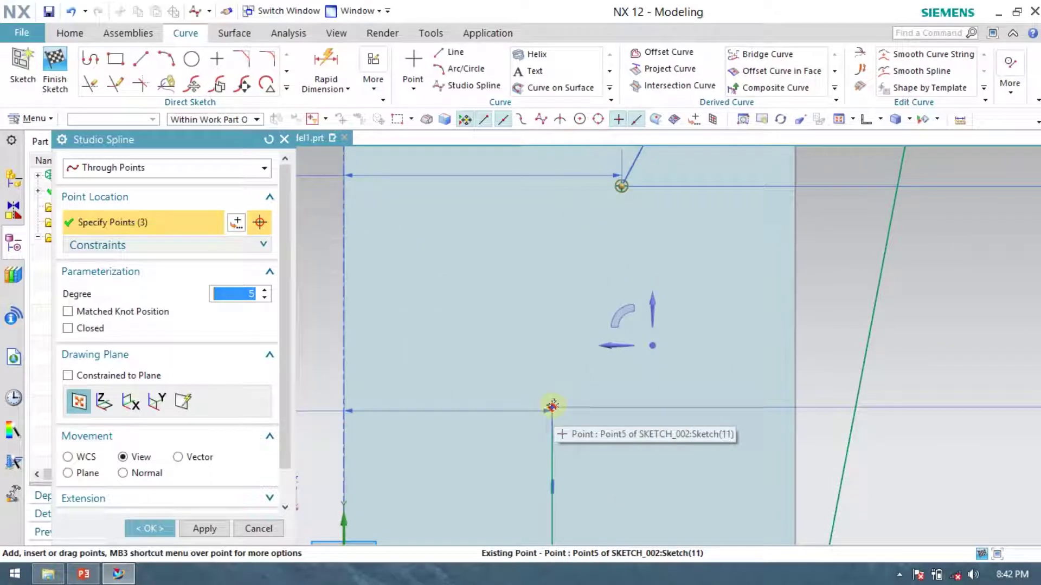
click(551, 405)
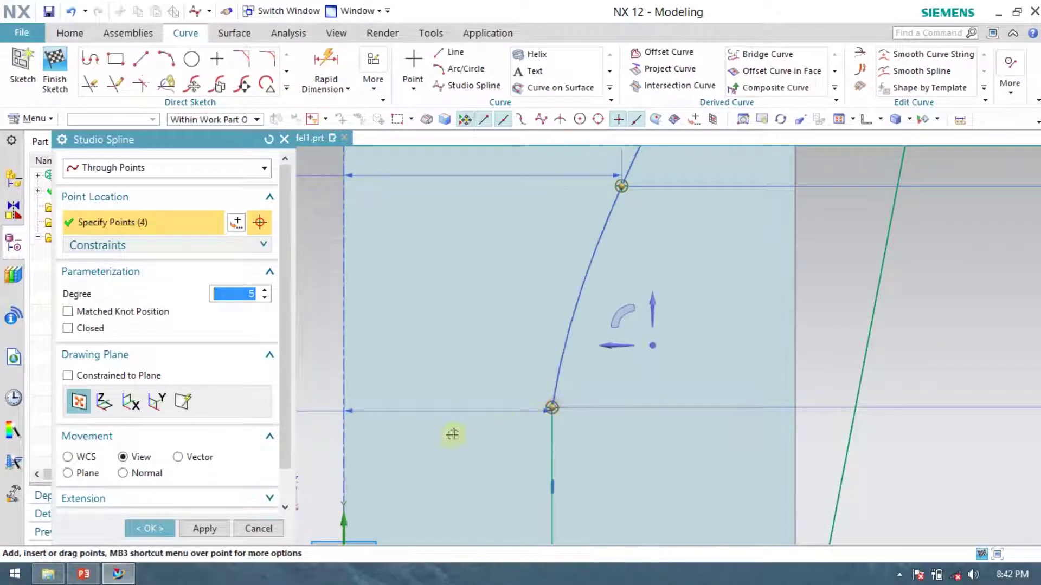
click(152, 532)
- Try to extrude the side profile sketch together with the new spline, then reset the Extrude settings
scroll(677, 365, down, 3)
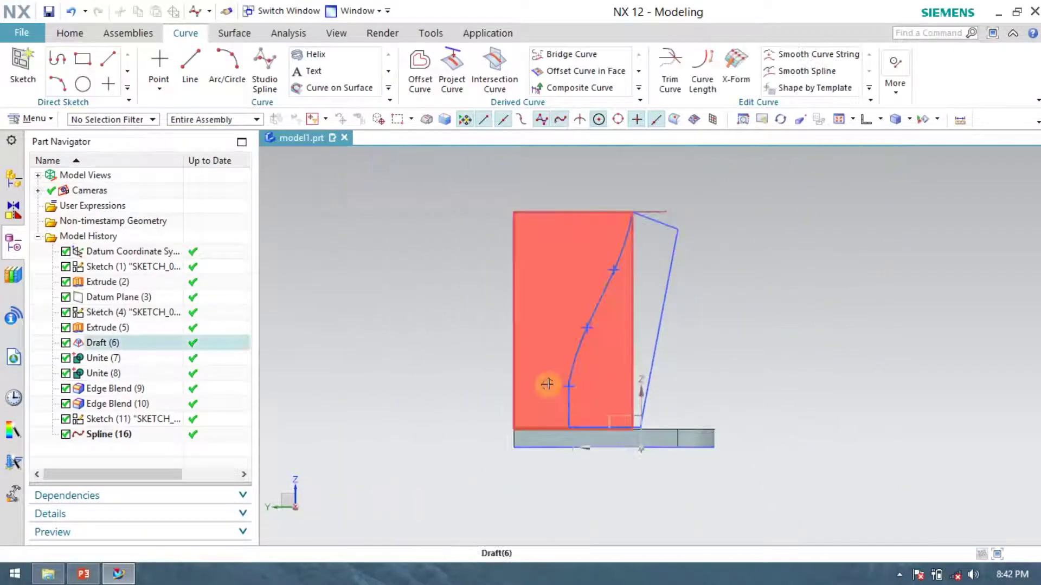
right_click(677, 248)
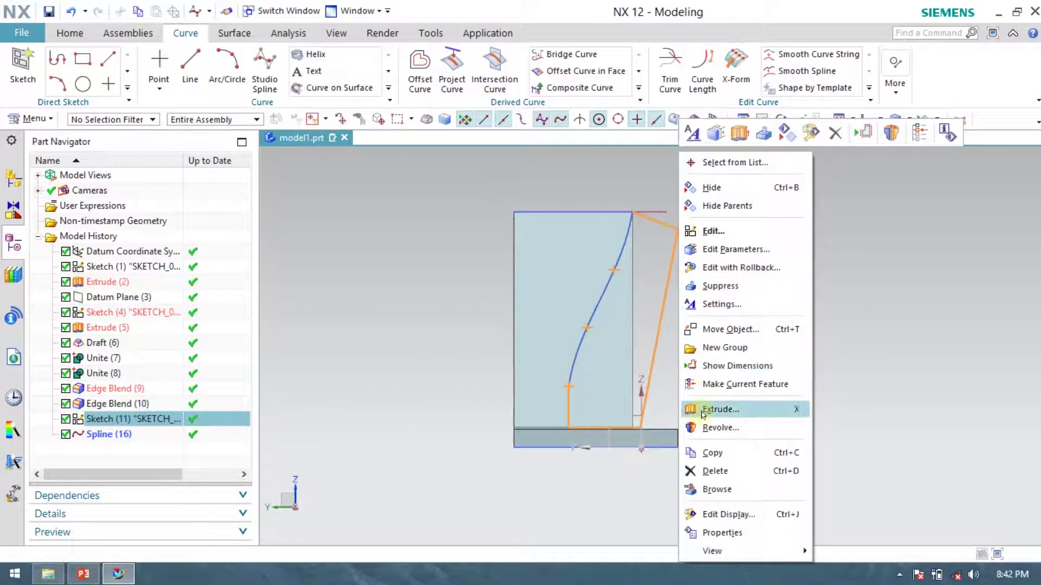
key(x)
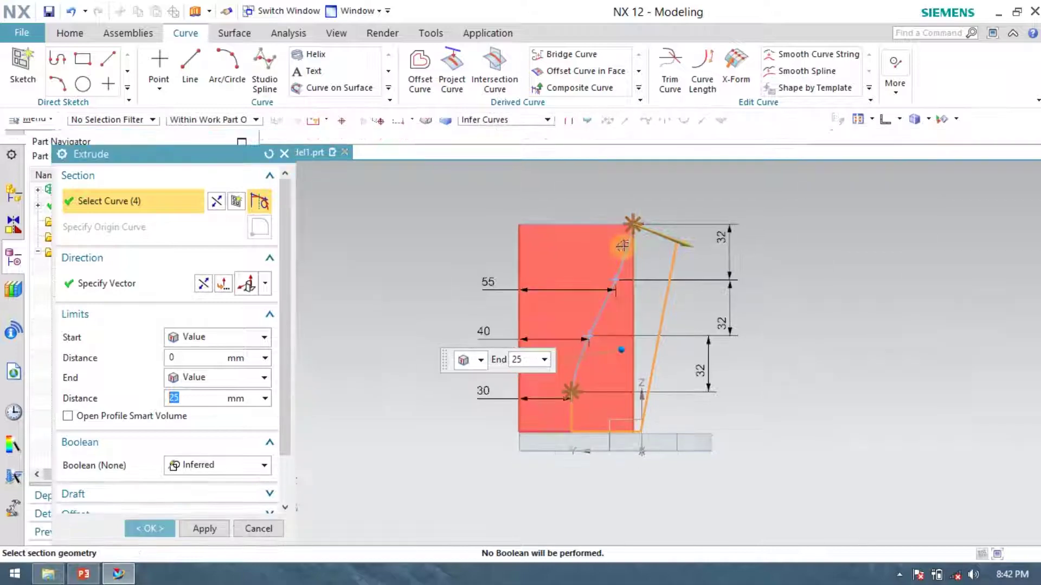
click(629, 248)
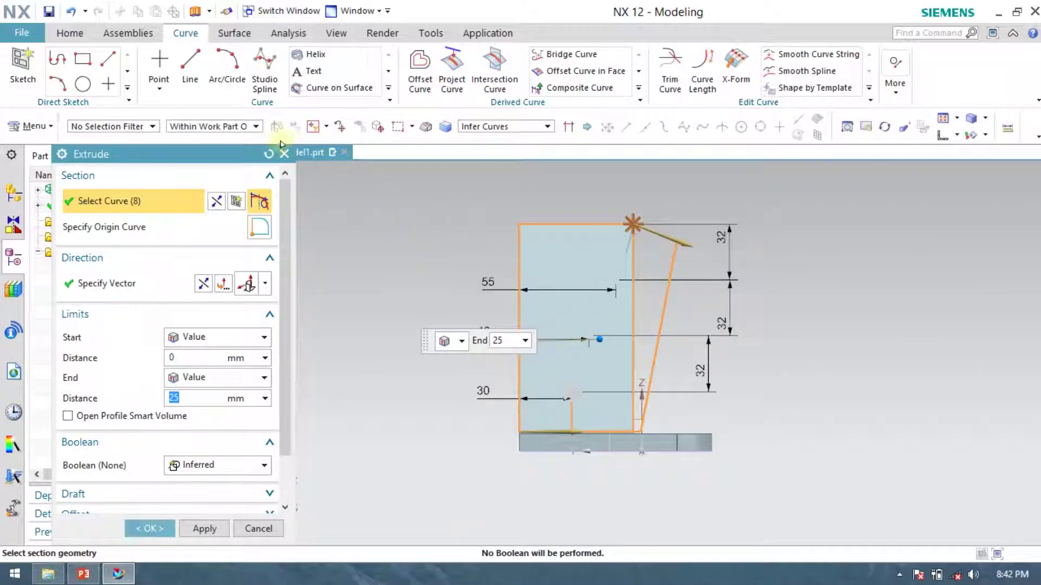
click(266, 154)
- Extrude the closed region between the spline and the slanted line 170 mm across the block, subtracting it from the body
scroll(671, 263, up, 5)
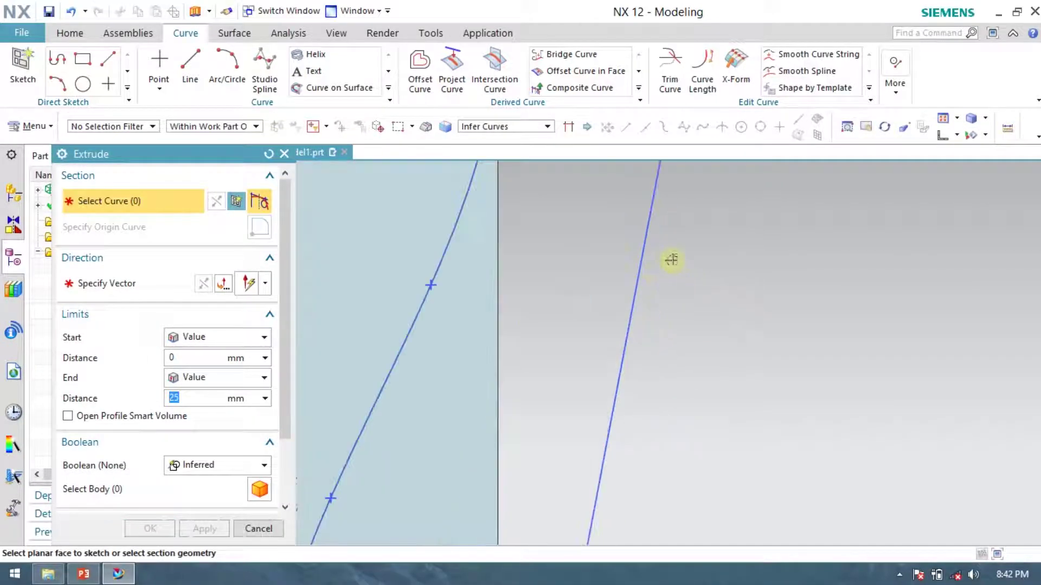
click(640, 262)
scroll(640, 262, down, 4)
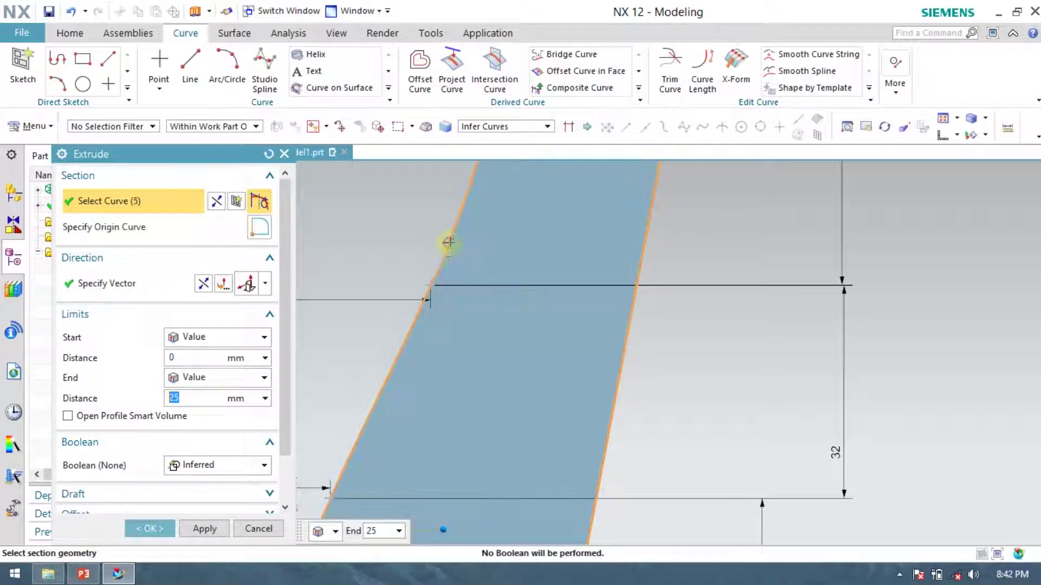
scroll(633, 250, down, 2)
mouse_move(693, 320)
middle_down()
mouse_move(672, 332)
mouse_move(499, 342)
middle_up()
drag(452, 353, 705, 305)
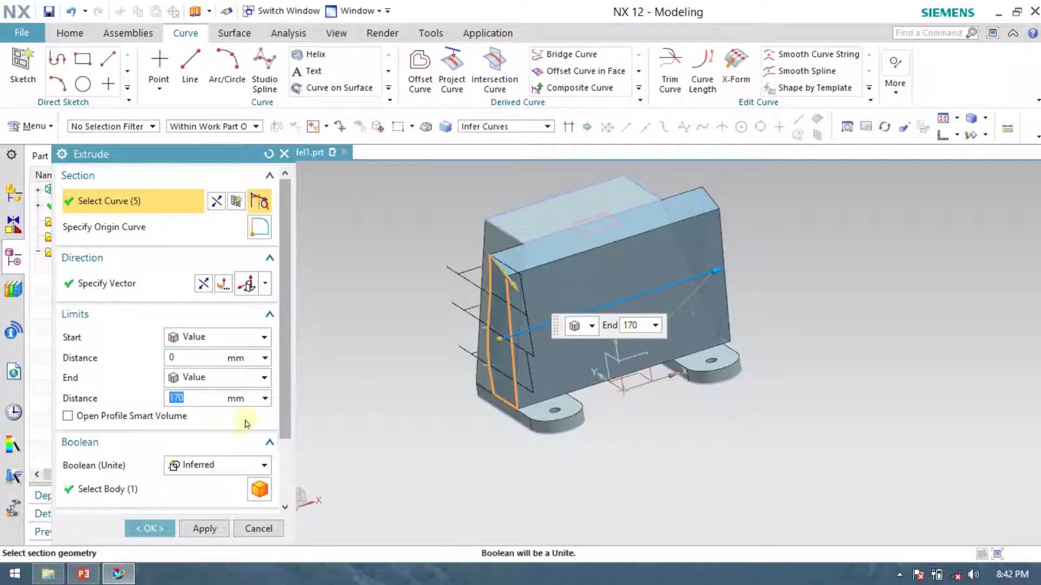
click(234, 462)
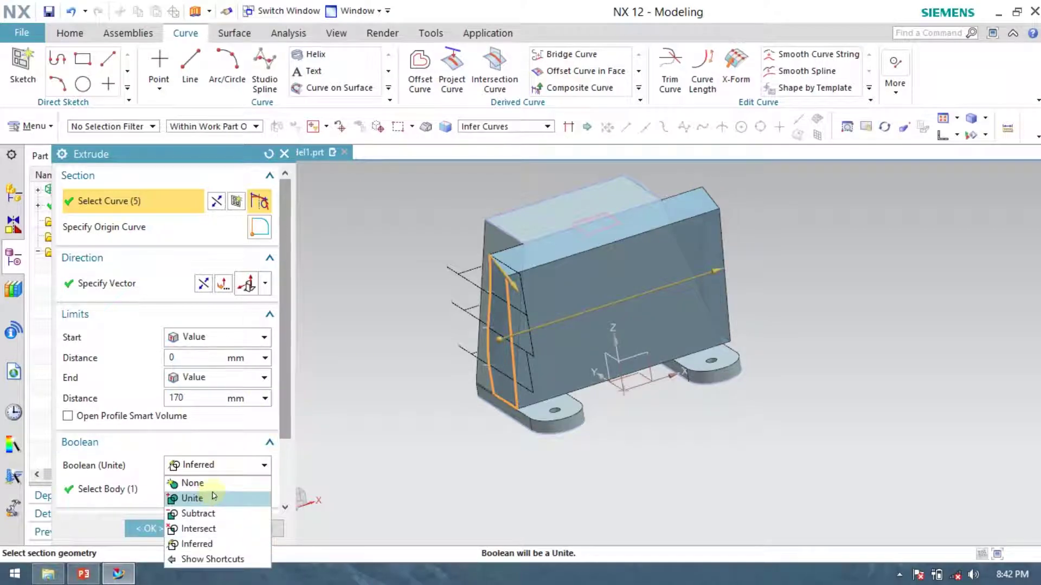
click(205, 513)
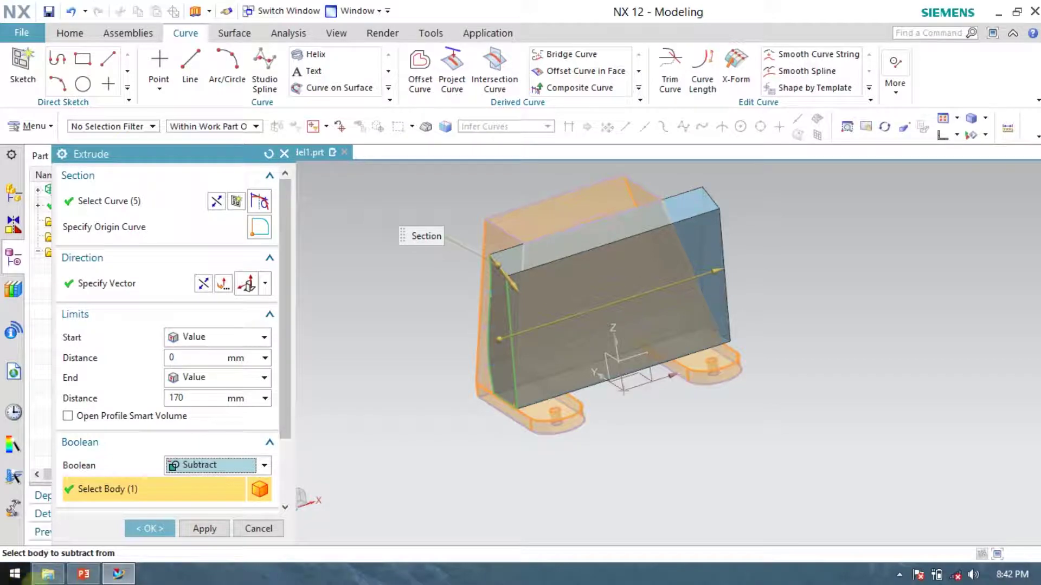
click(167, 527)
- Hide the side profile sketch, the spline and the sketch outlining the block's top face
middle_drag(613, 380, 564, 357)
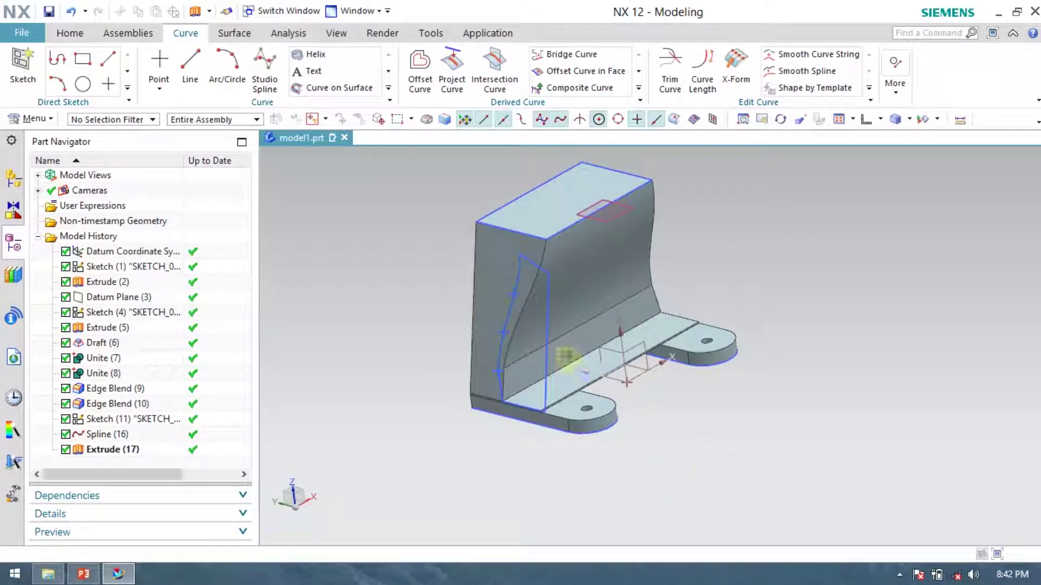
right_click(550, 321)
key(ctrl+b)
right_click(511, 298)
key(ctrl+b)
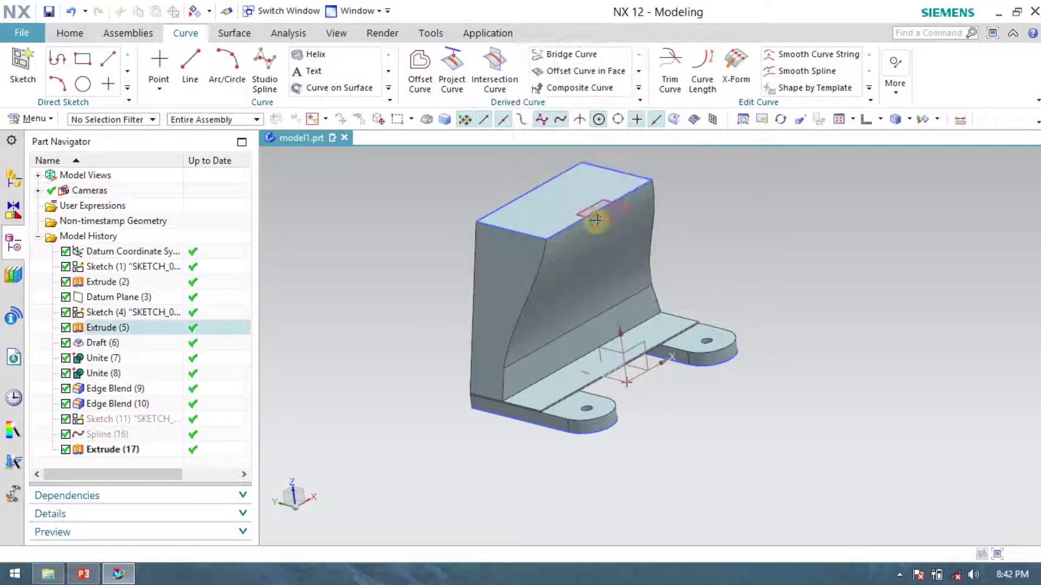
right_click(623, 185)
key(ctrl+b)
- Create a datum plane offset 65 mm from the block's flat rear face, reversed towards the curved front, checking the reference drawing in PowerPoint
mouse_move(985, 335)
middle_down()
mouse_move(927, 337)
mouse_move(955, 344)
mouse_move(957, 328)
mouse_move(994, 328)
mouse_move(995, 340)
middle_up()
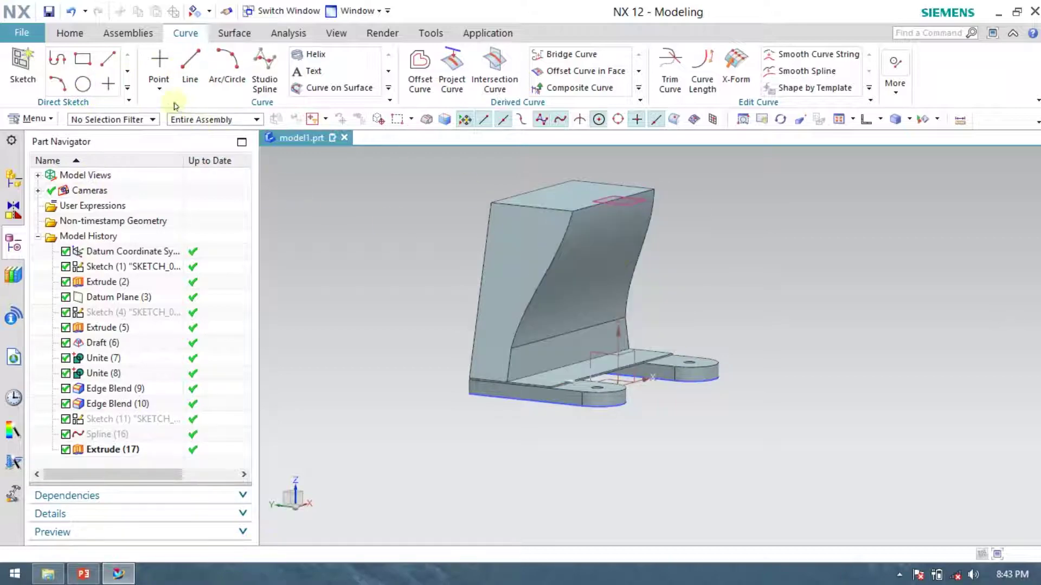
click(71, 39)
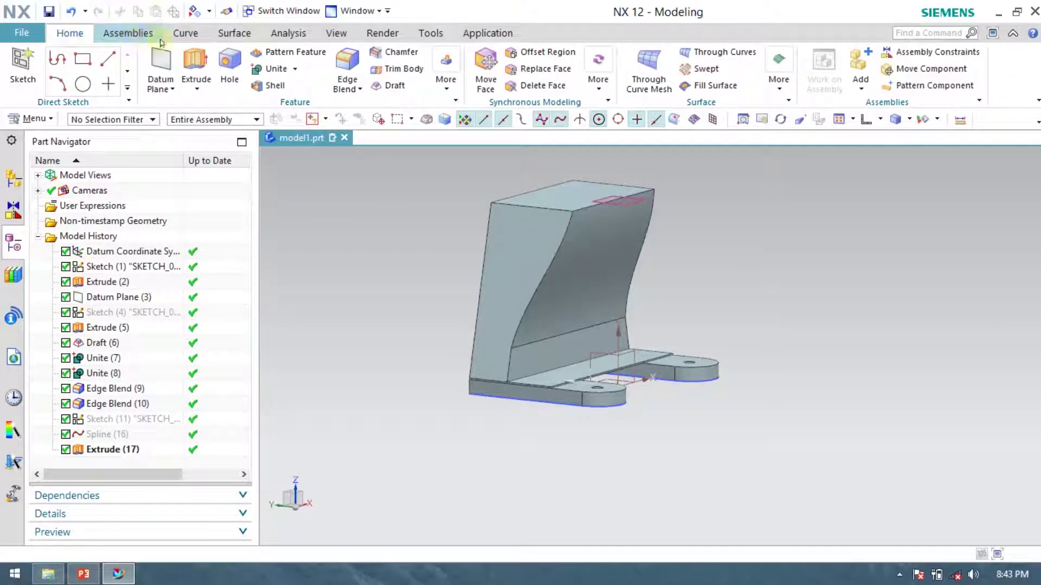
middle_drag(344, 304, 487, 287)
click(486, 287)
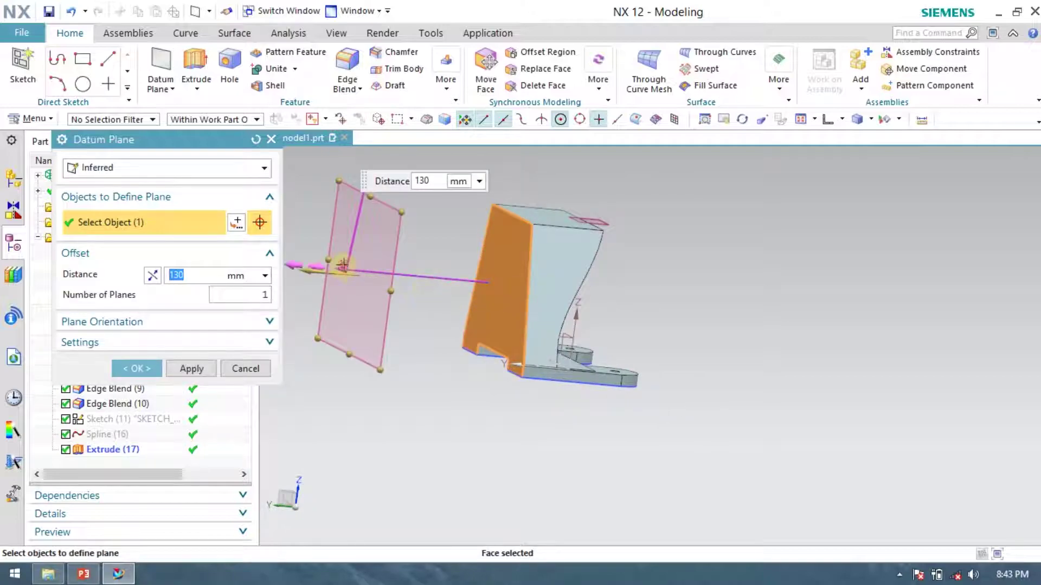
double_click(342, 264)
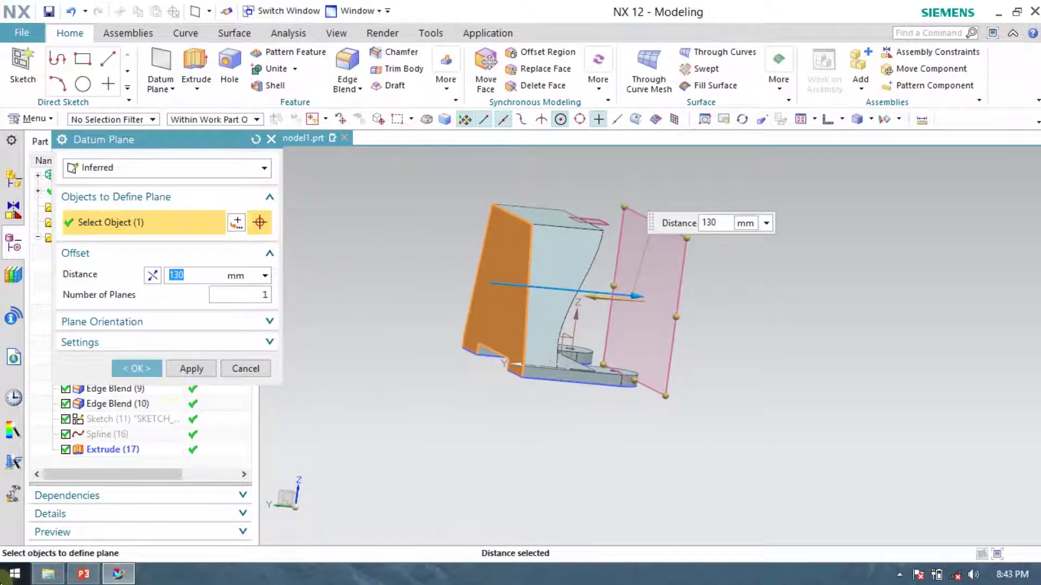
click(85, 572)
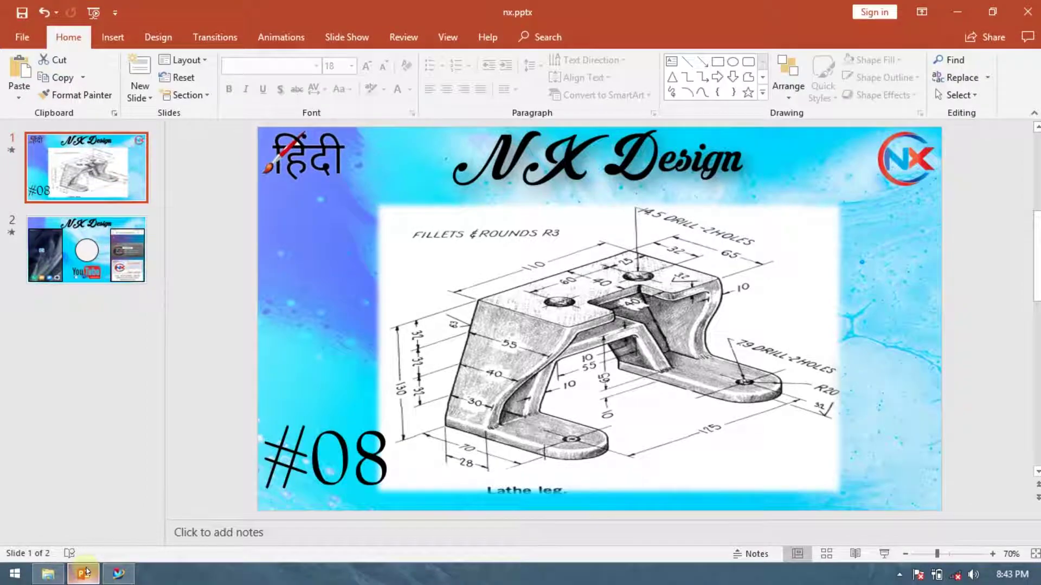
click(84, 572)
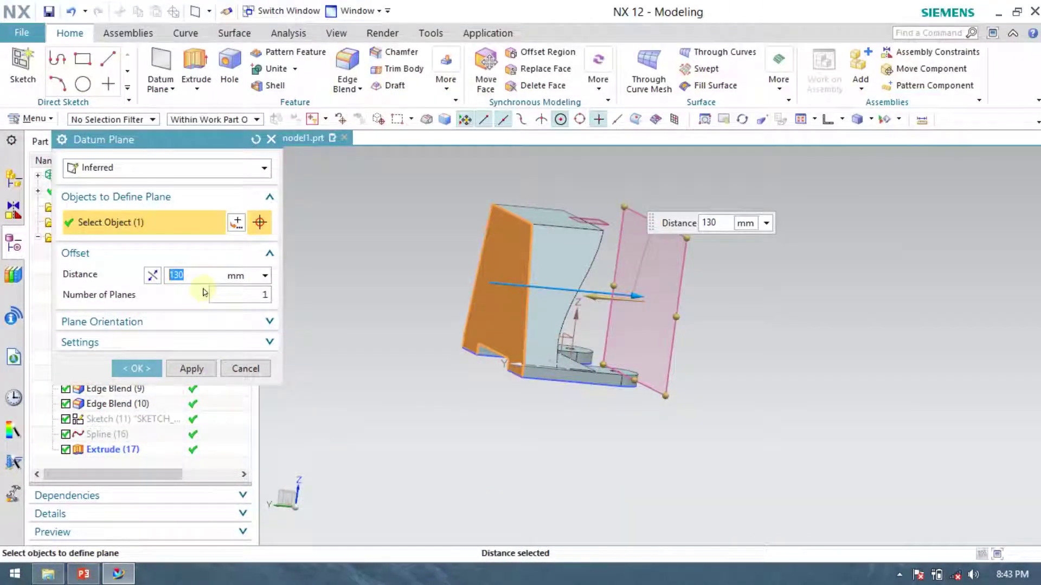
text(65)
key(Return)
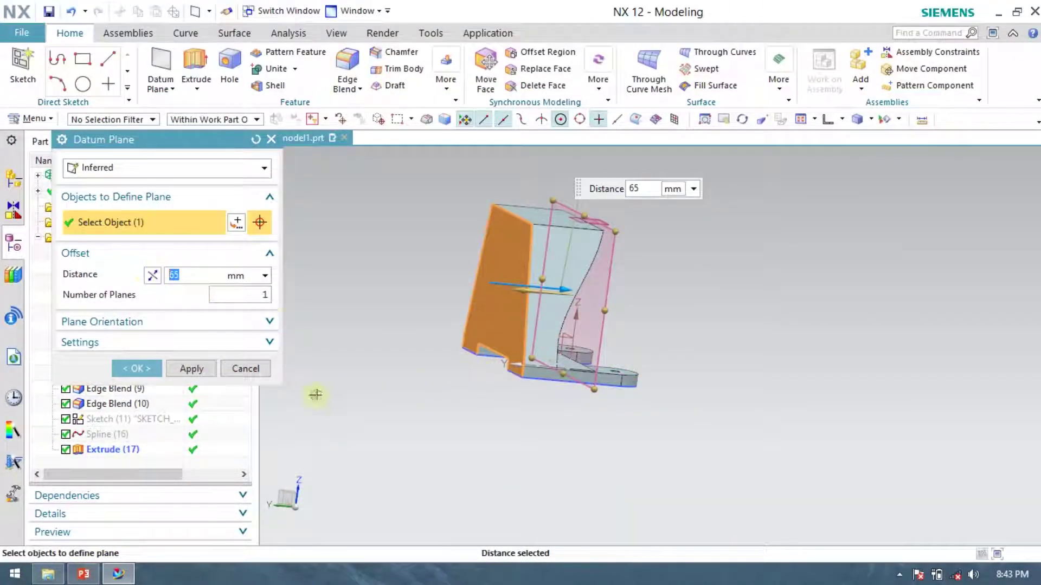
click(122, 370)
middle_drag(639, 326, 506, 308)
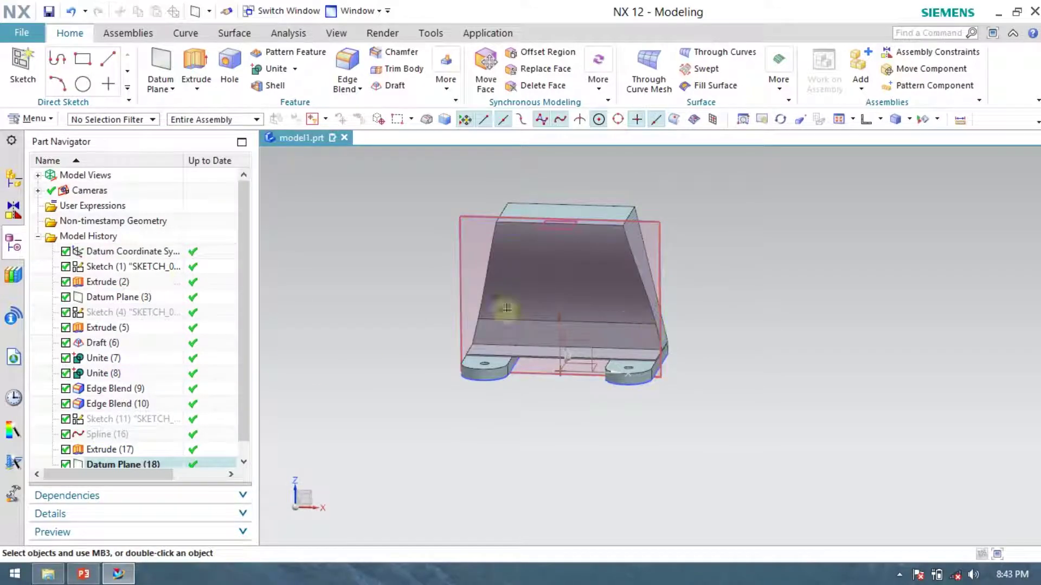
click(31, 53)
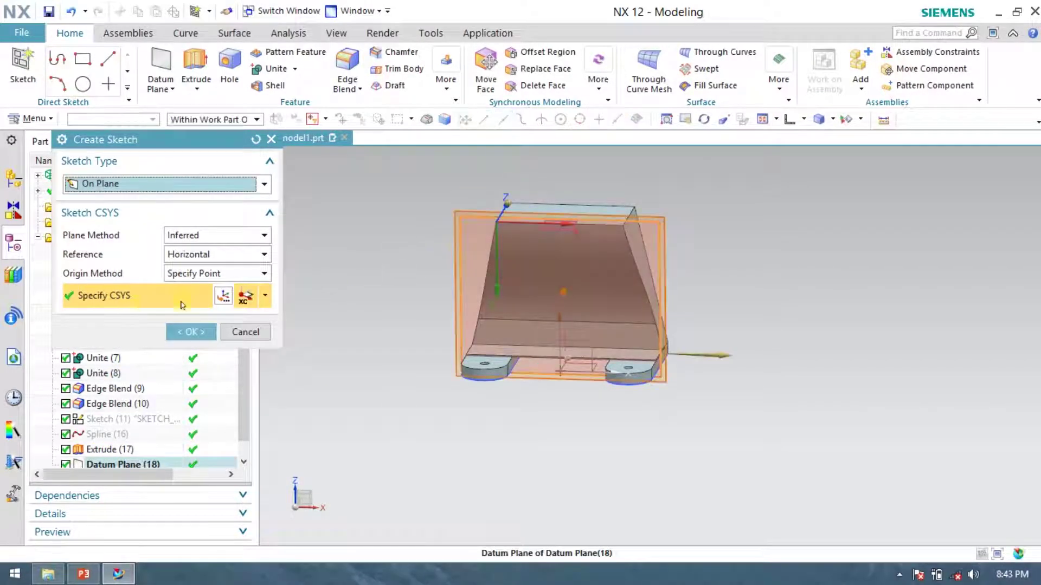
click(192, 332)
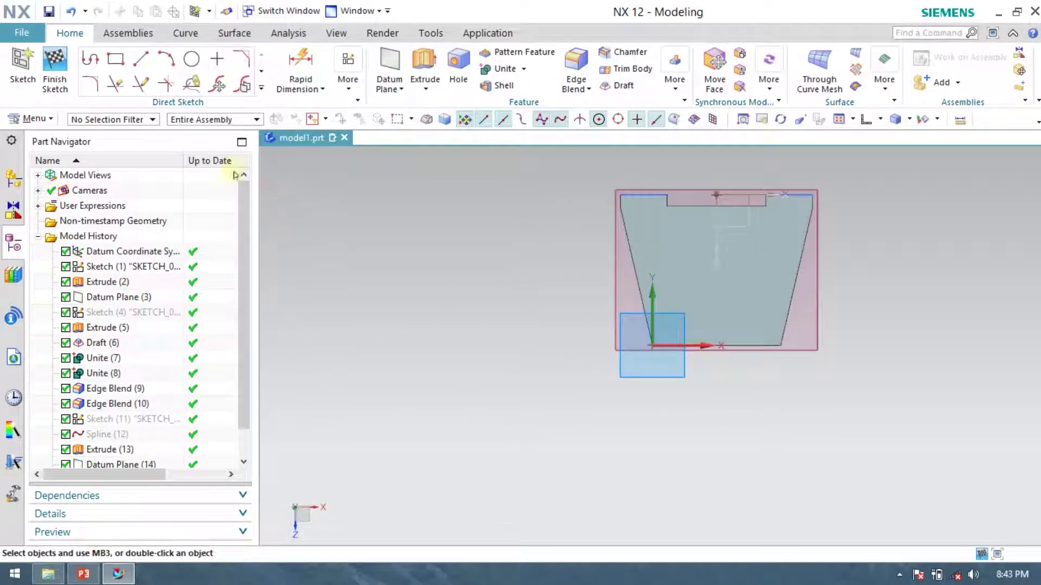
click(131, 447)
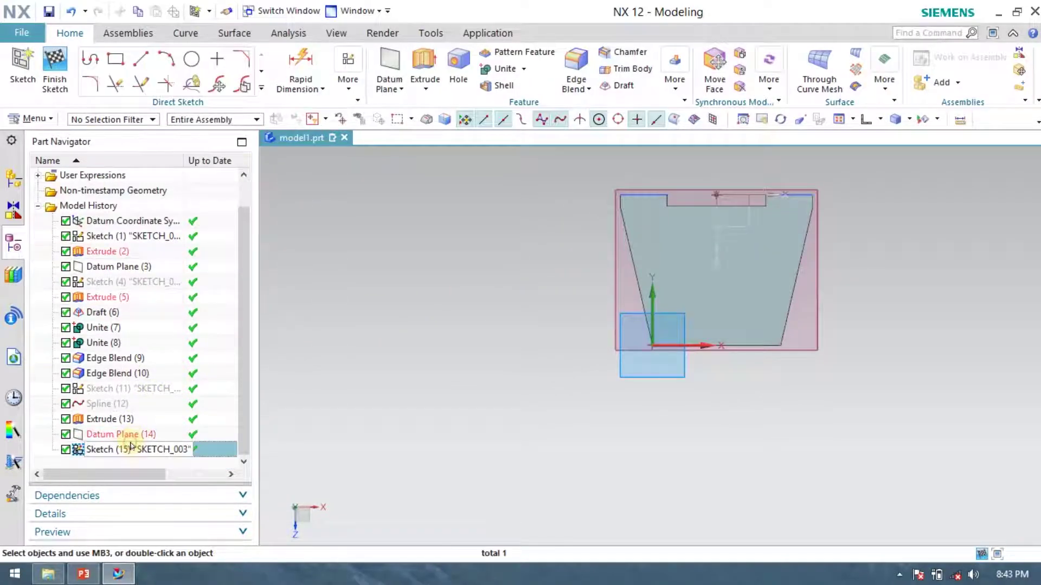
key(Delete)
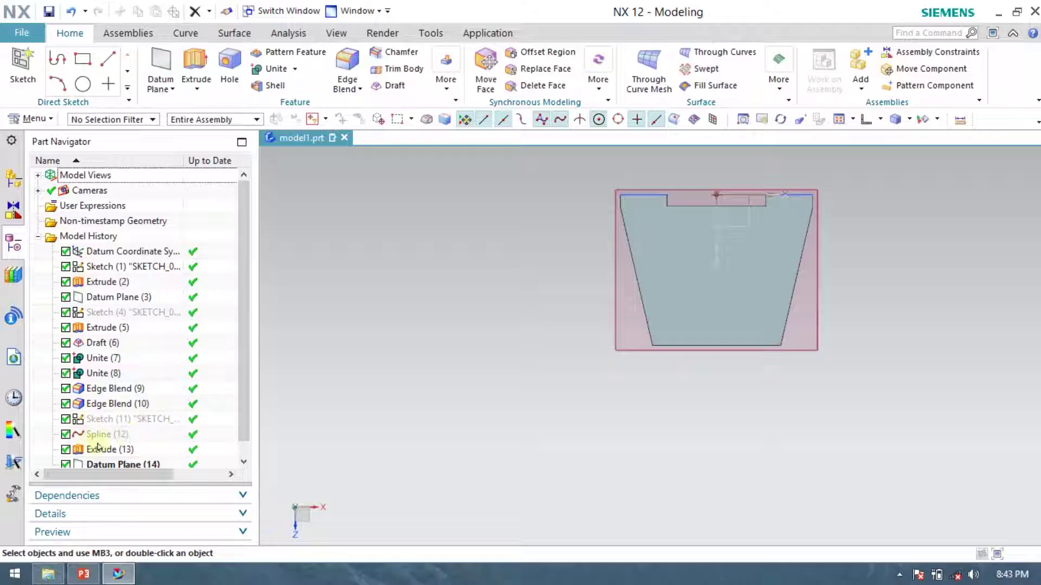
click(22, 68)
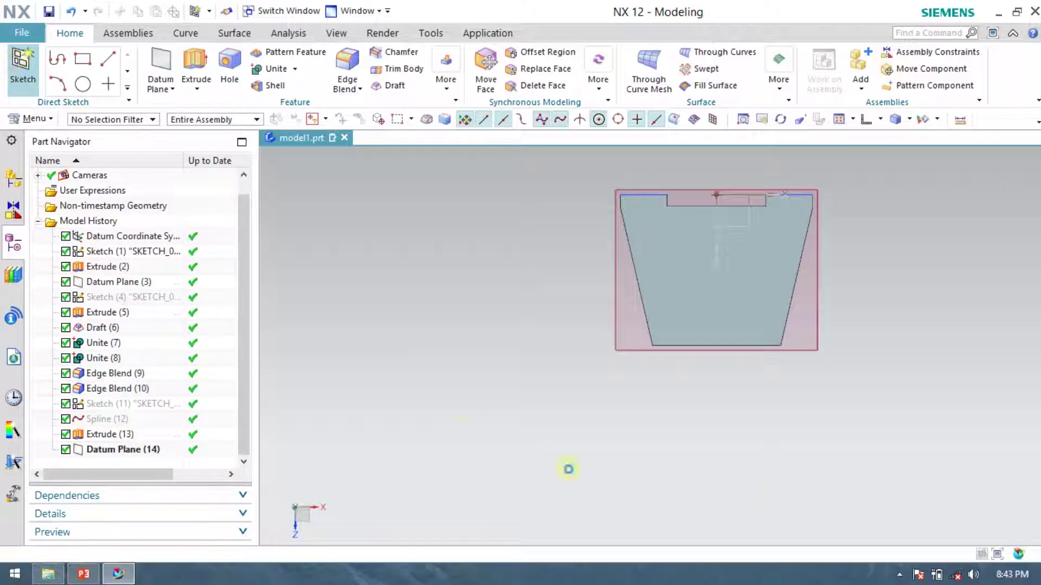
mouse_move(781, 462)
middle_down()
mouse_move(763, 405)
mouse_move(783, 274)
middle_up()
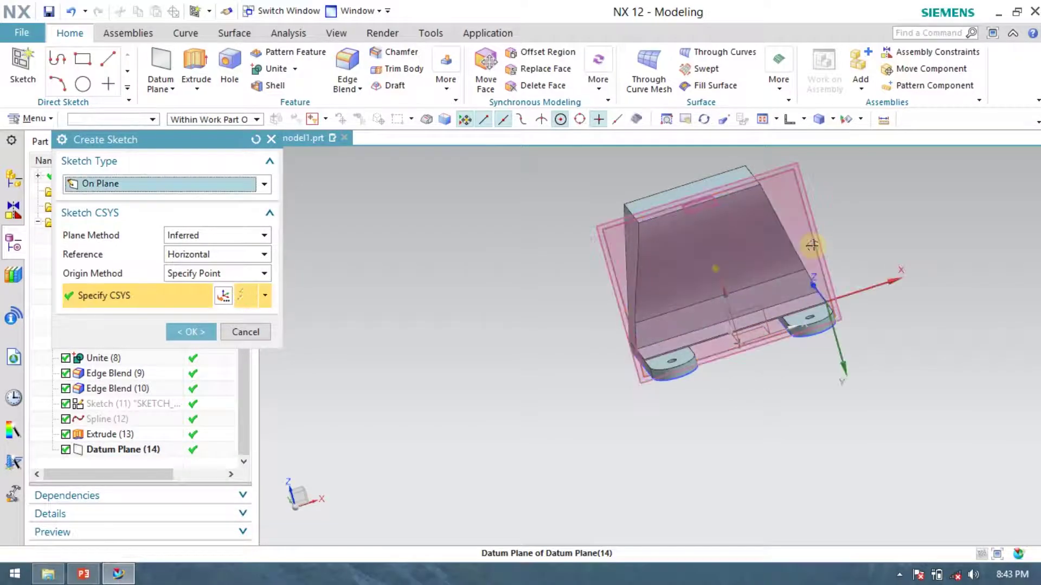
click(808, 240)
click(171, 332)
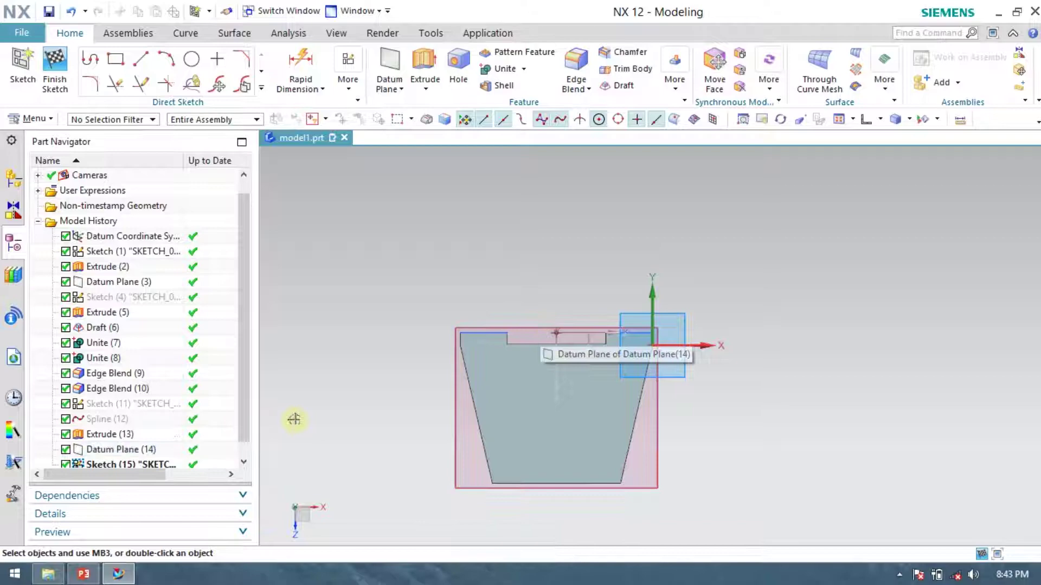
scroll(154, 224, down, 1)
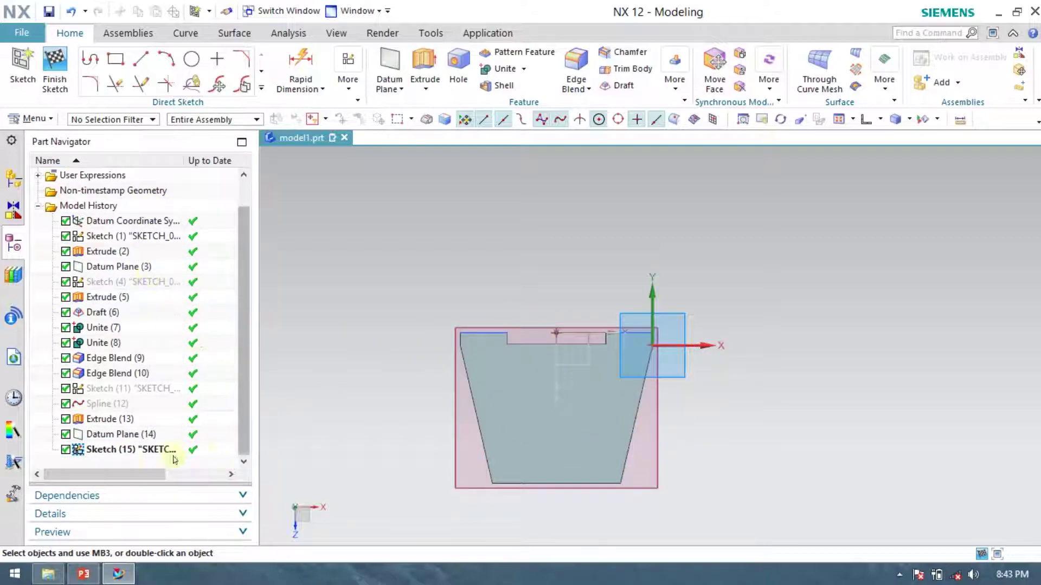
right_click(133, 450)
click(239, 467)
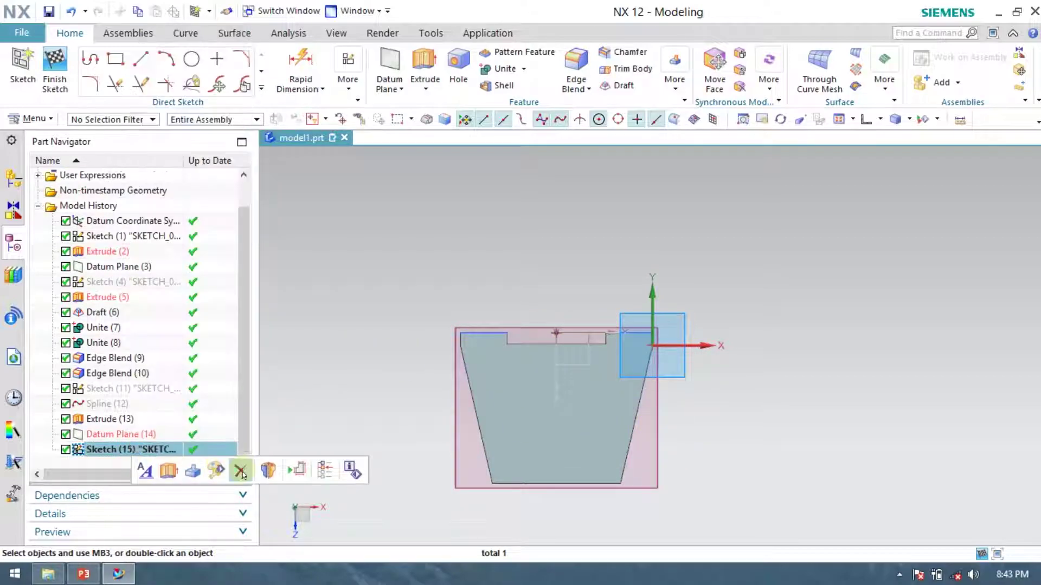
- Create a sketch on the datum plane offset from the block's rear face and orient the view to the front
middle_drag(751, 430, 750, 376)
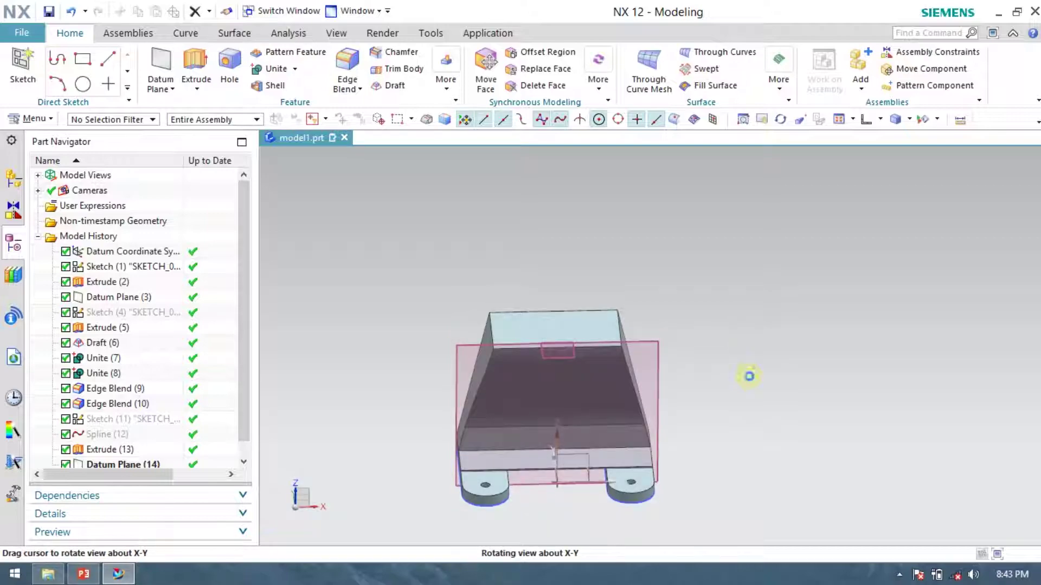
click(22, 64)
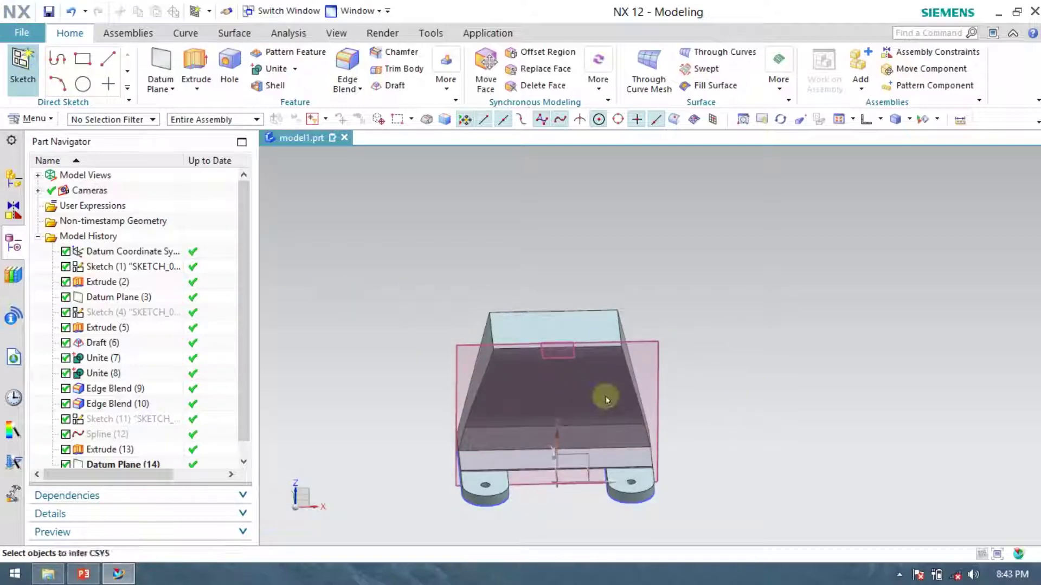
click(660, 395)
click(696, 437)
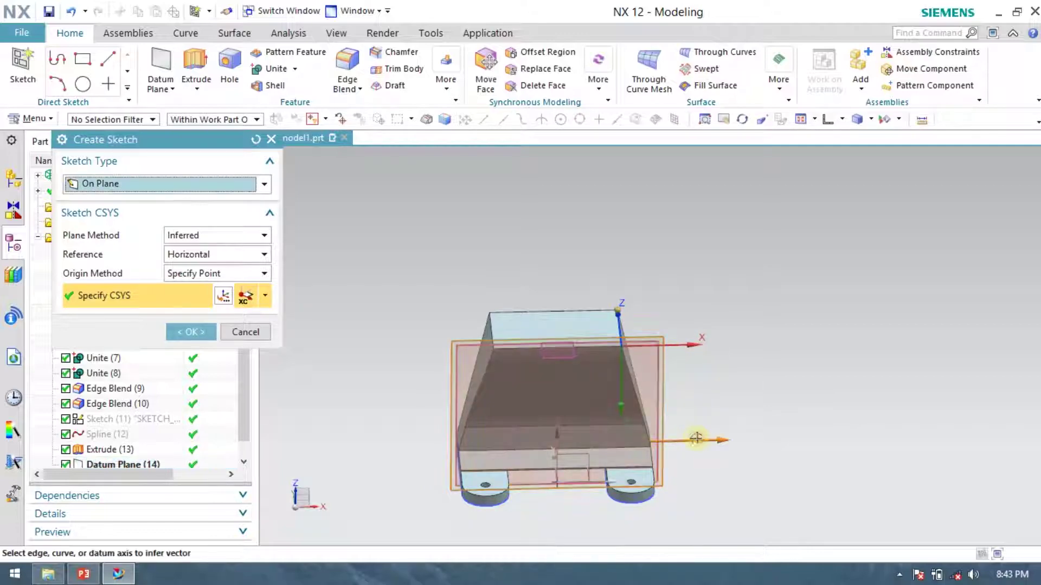
click(184, 332)
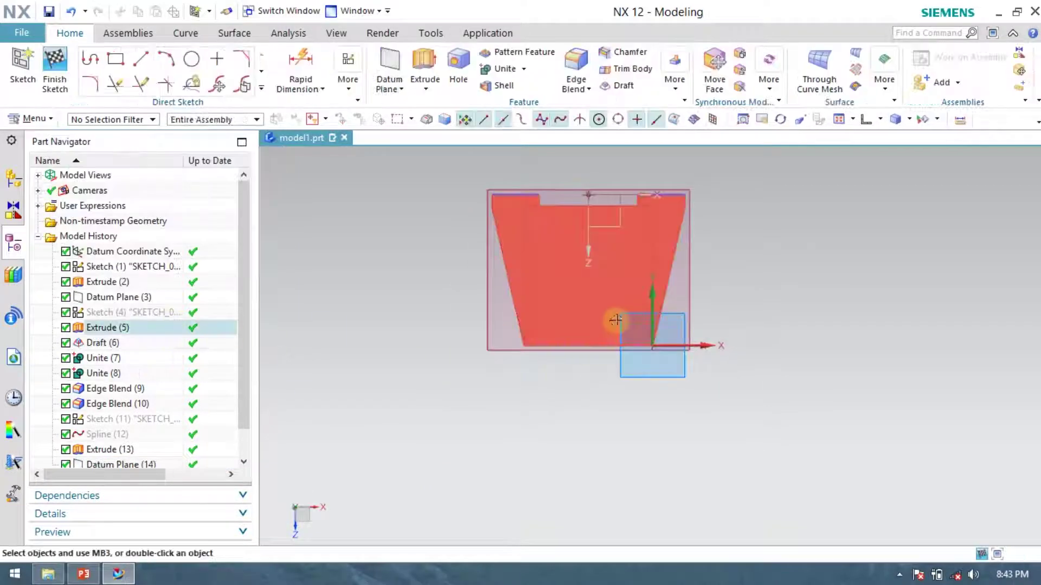
mouse_move(640, 476)
middle_down()
mouse_move(632, 343)
mouse_move(651, 353)
mouse_move(621, 353)
mouse_move(632, 347)
middle_up()
click(866, 120)
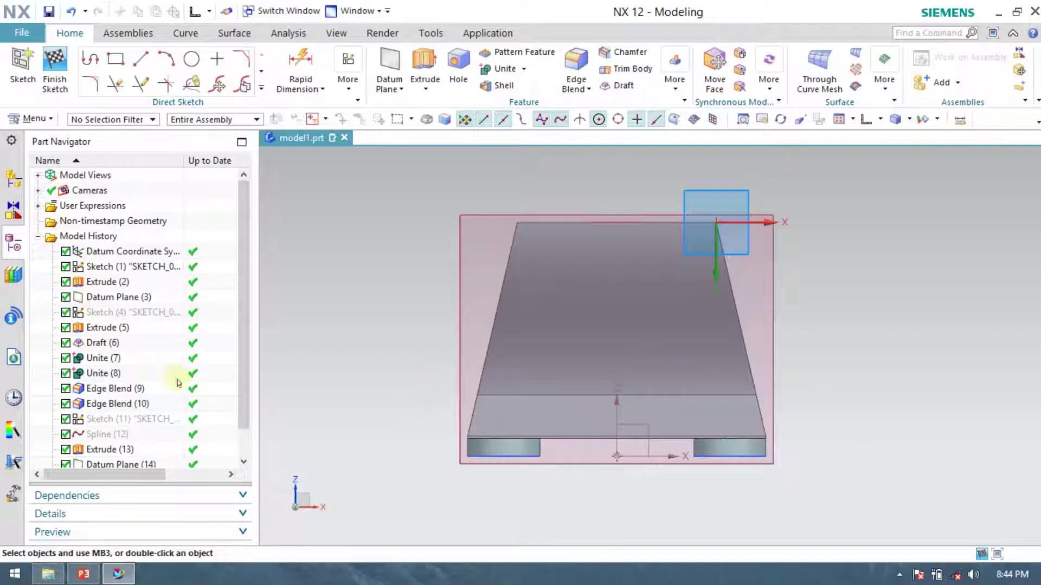
- After checking the drawing in PowerPoint, sketch a vertical line from the datum origin to the top edge's midpoint and convert it to reference
click(84, 574)
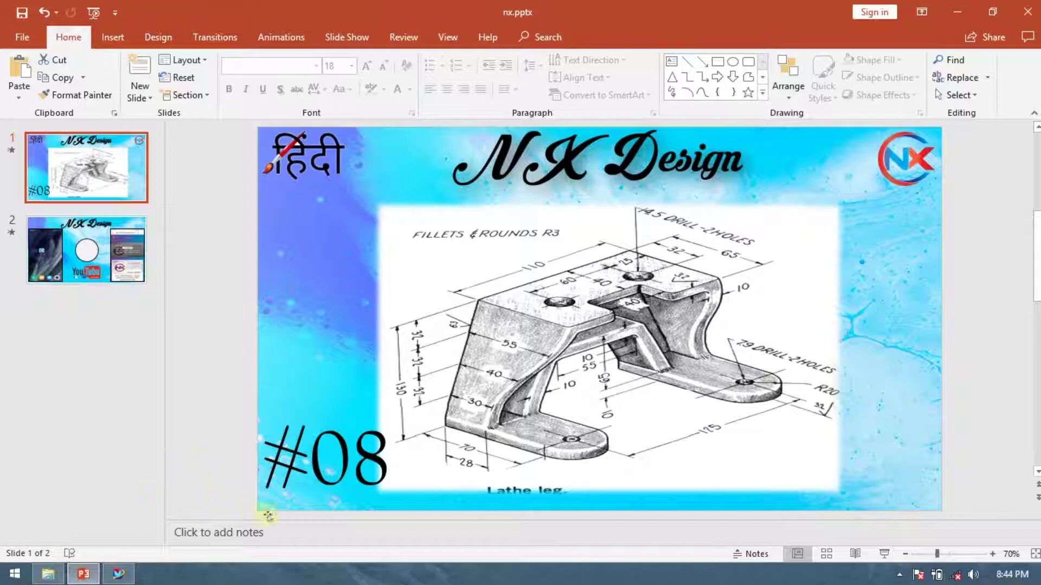
click(116, 575)
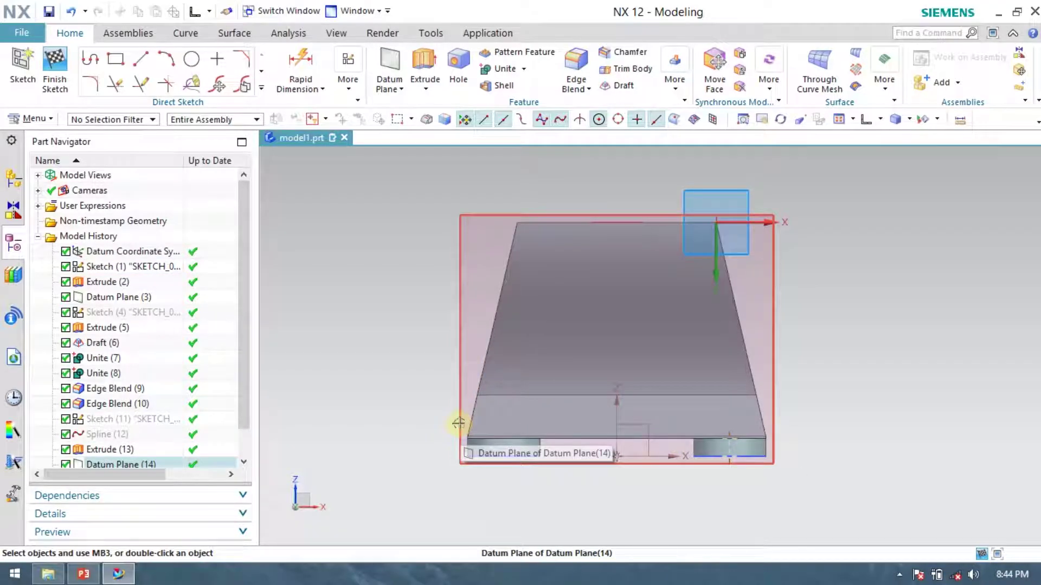
key(l)
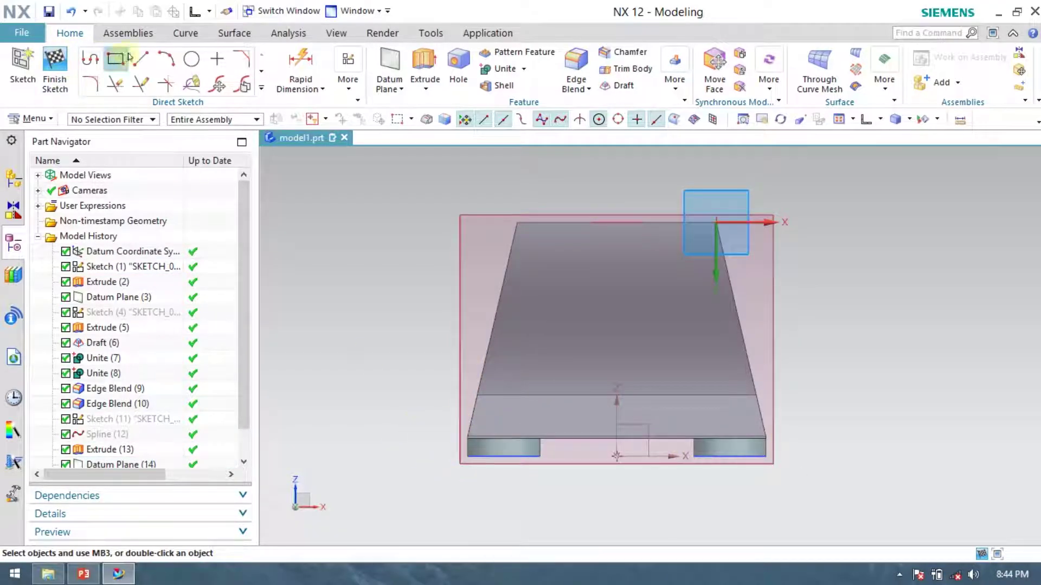
click(617, 456)
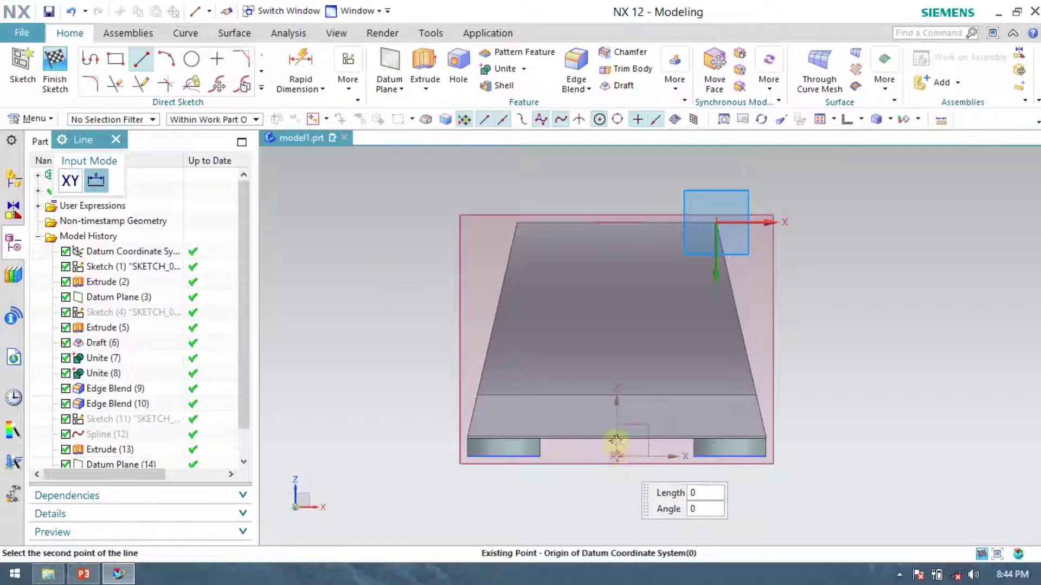
click(615, 223)
key(Escape)
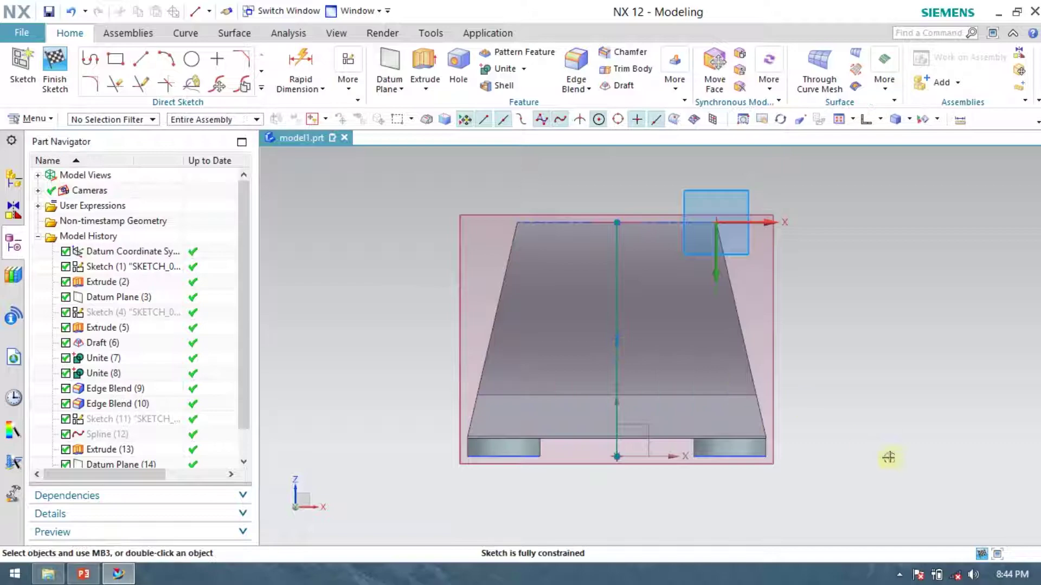
right_click(619, 309)
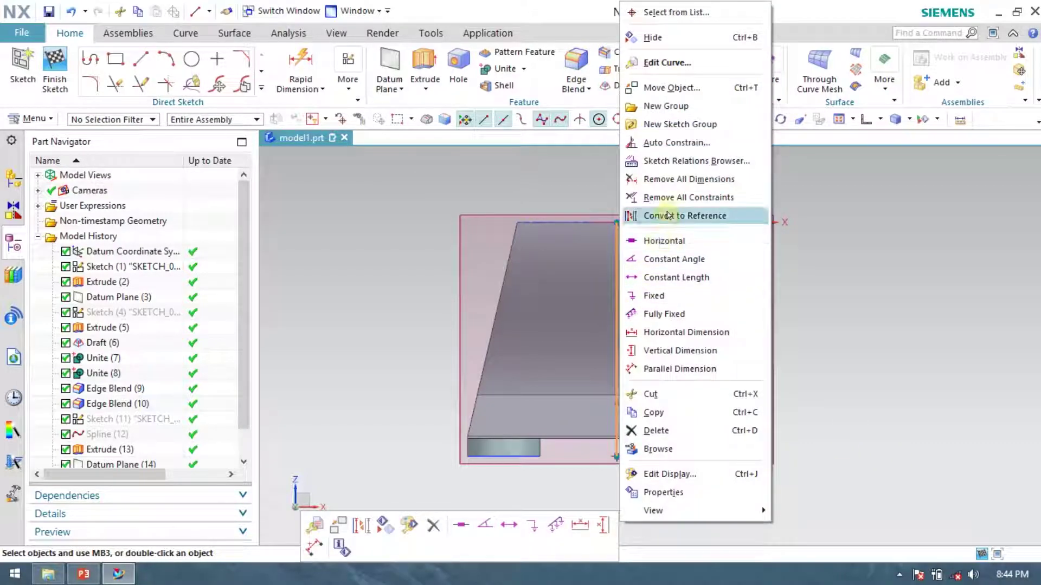
click(674, 215)
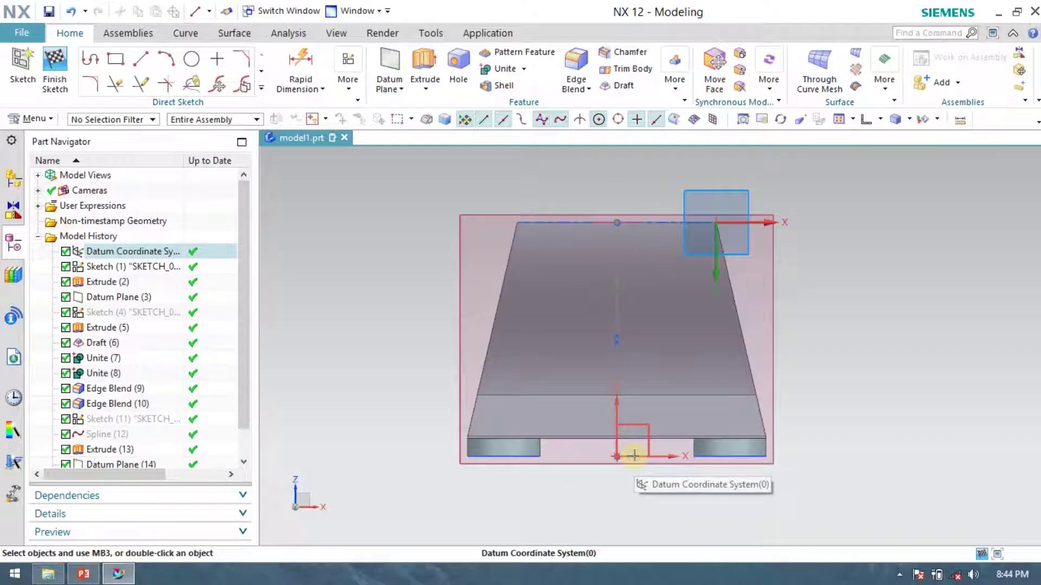
- Sketch a 55 mm horizontal line and centre it on the vertical reference line, below the block's top edge
click(142, 58)
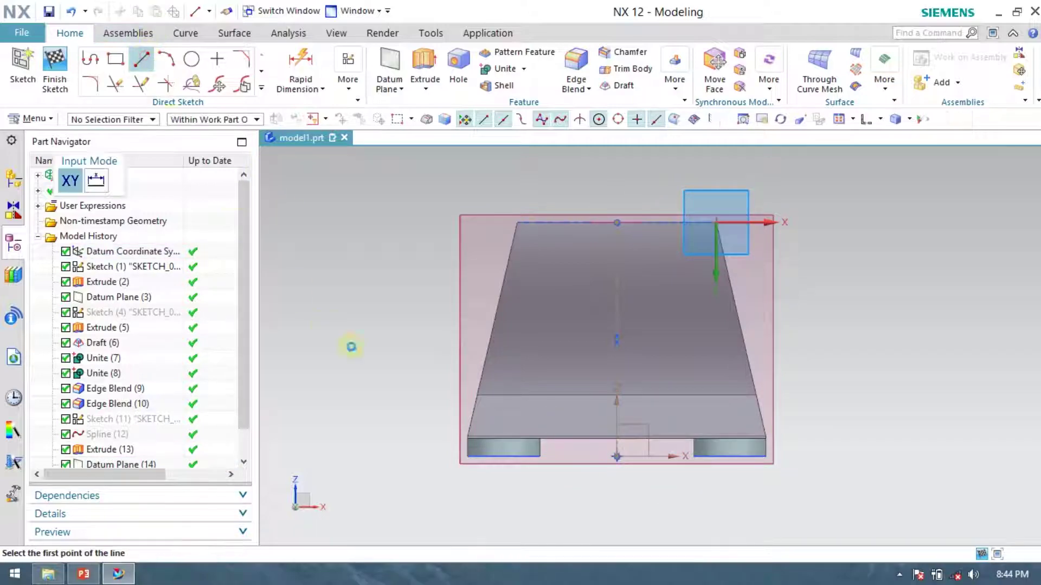
click(328, 193)
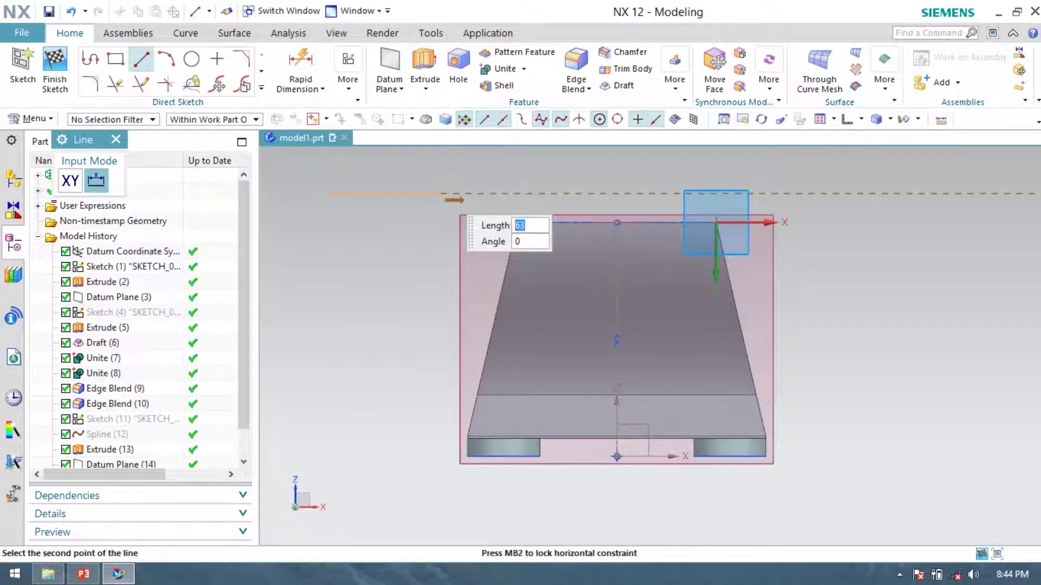
click(433, 194)
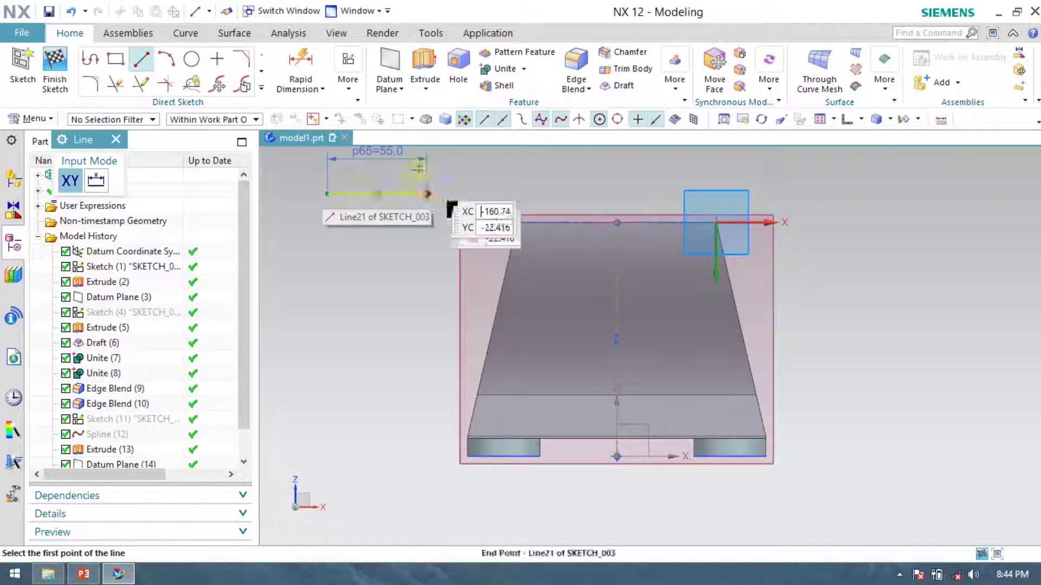
scroll(331, 179, up, 1)
key(Escape)
drag(390, 196, 688, 304)
shift+middle_drag(642, 363, 600, 337)
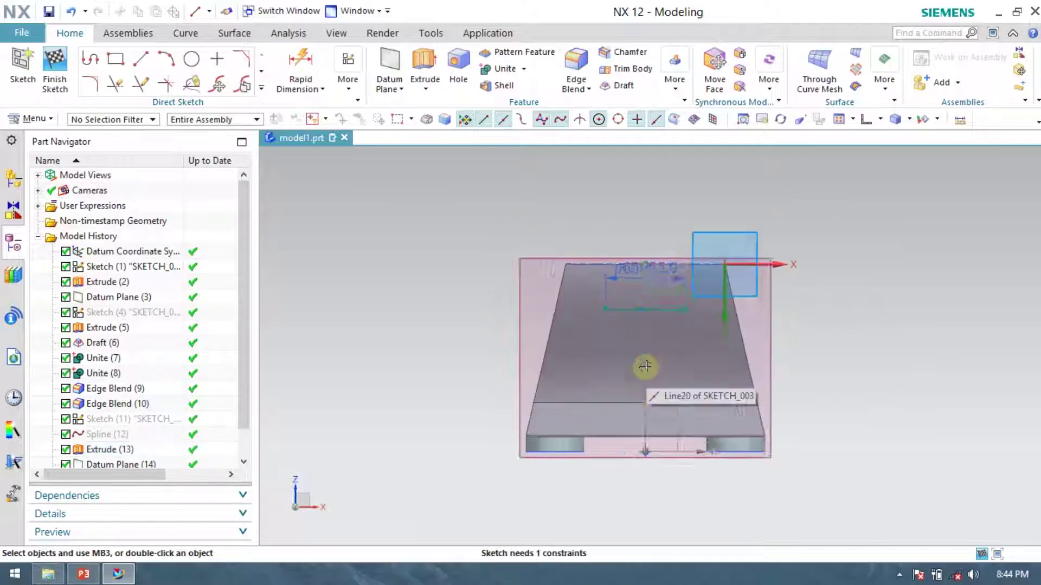
- Dimension the horizontal line's height above the bottom edge of the foot as 65 mm
click(301, 68)
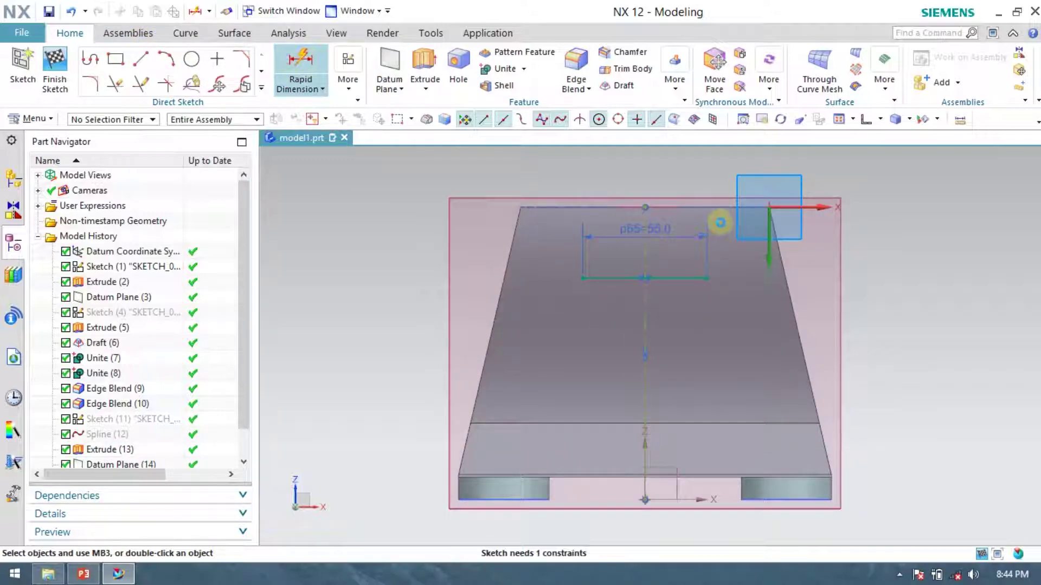
click(673, 280)
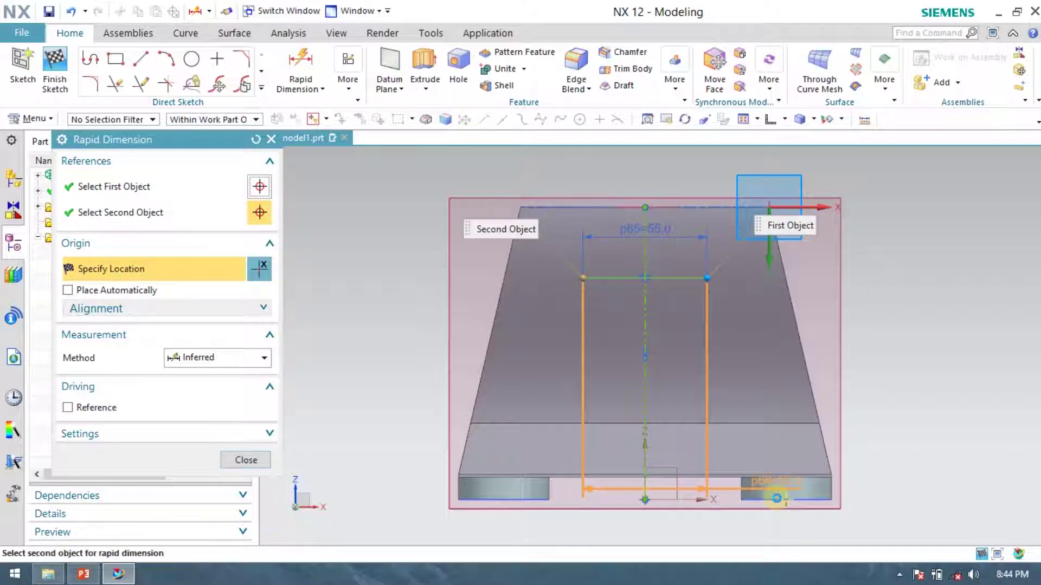
click(770, 501)
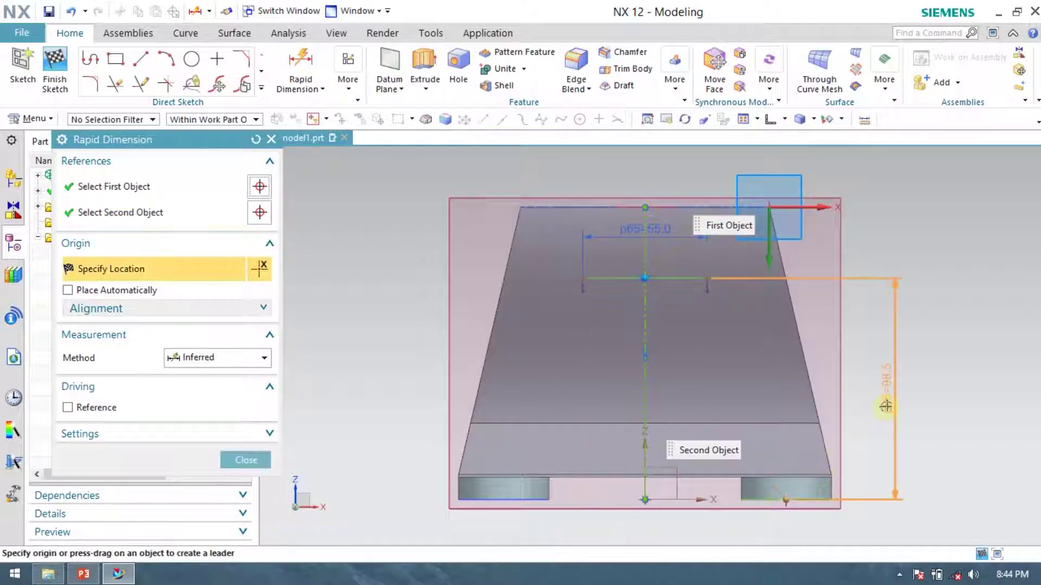
click(887, 407)
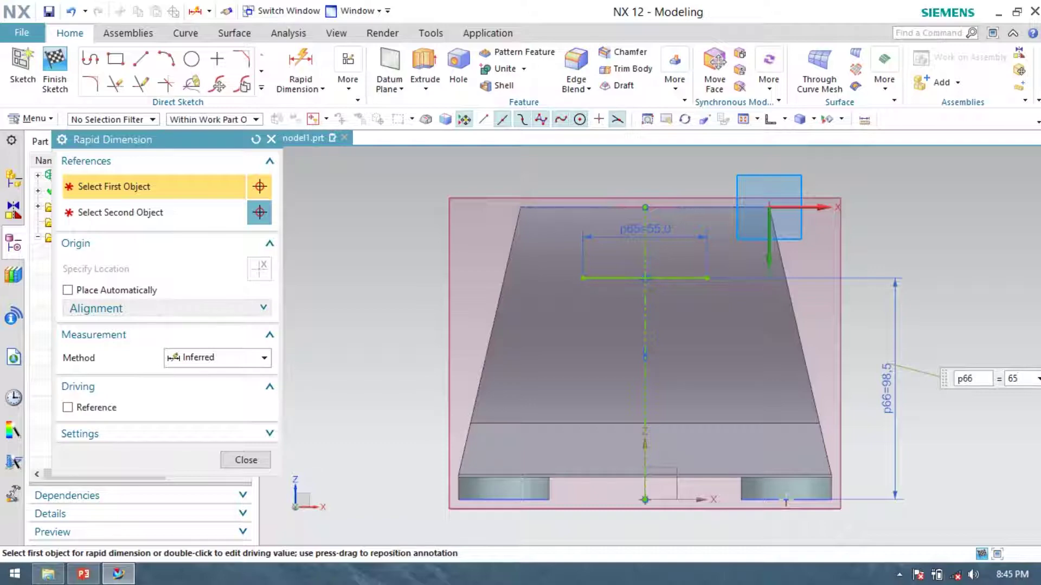
key(Return)
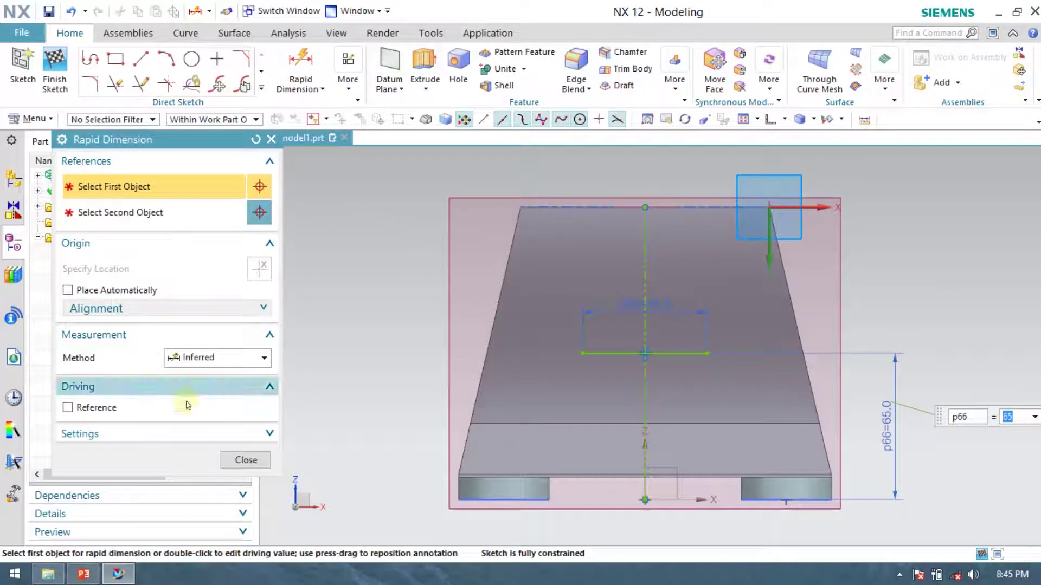
- Examine the opening's dimensions on the lathe leg drawing in PowerPoint, return to NX and end dimensioning
click(83, 574)
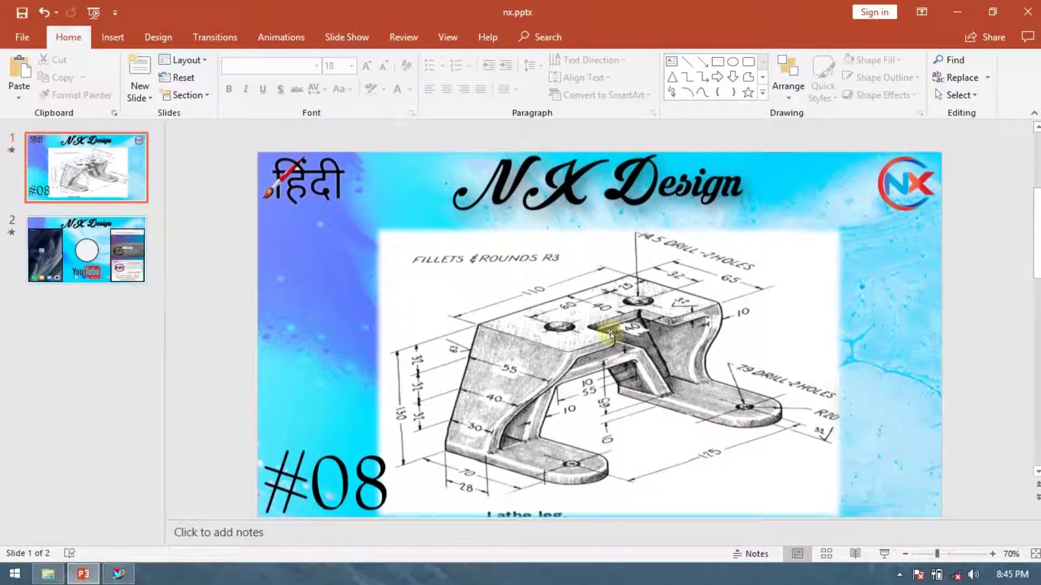
click(611, 350)
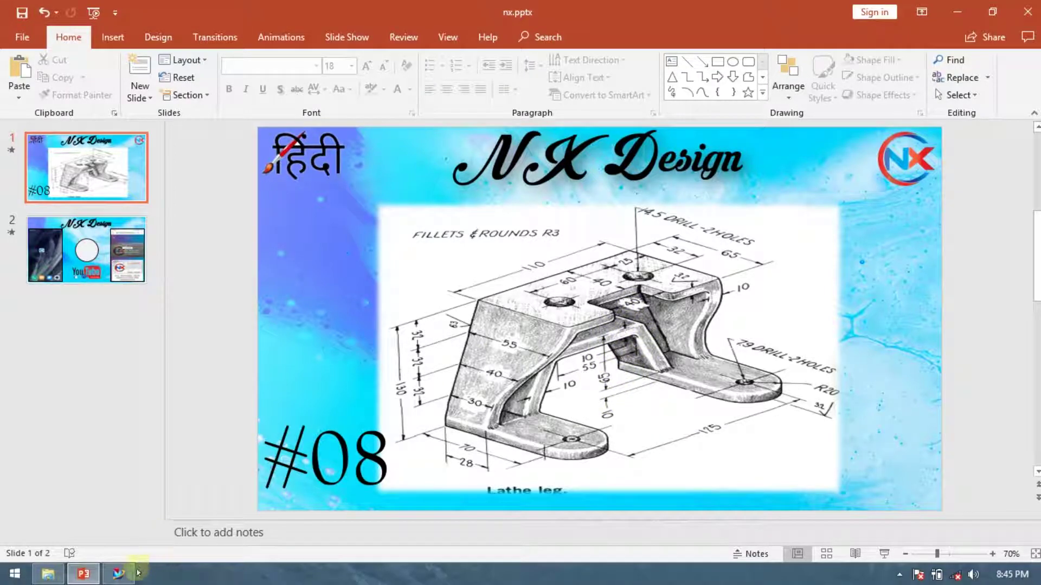
click(118, 574)
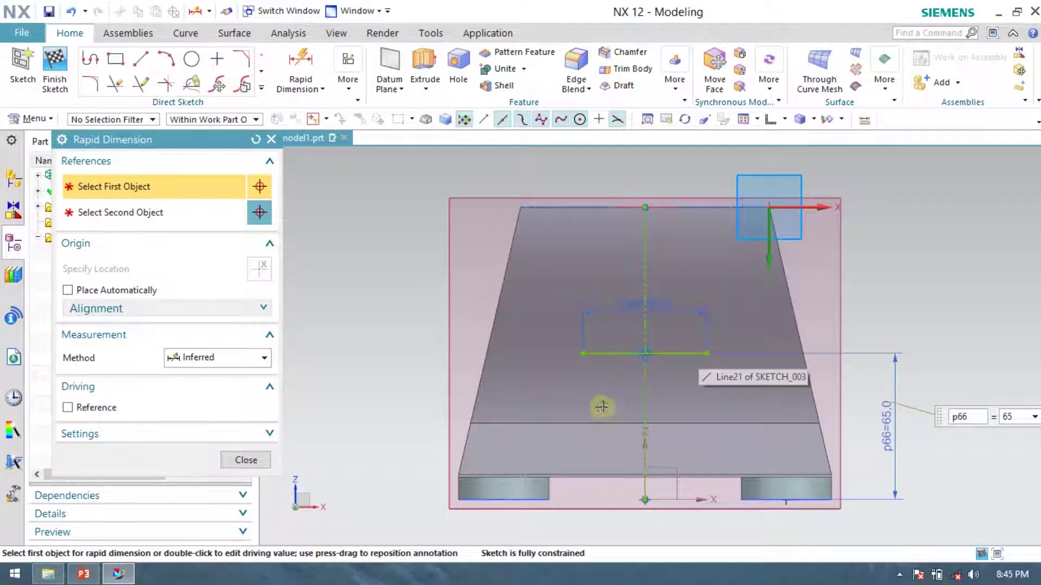
scroll(551, 475, up, 4)
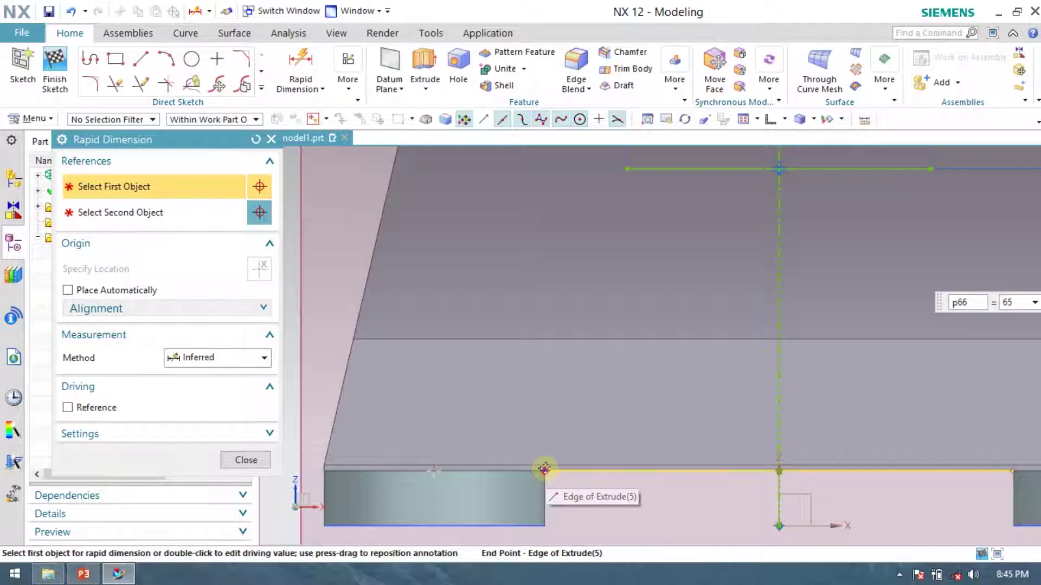
click(545, 469)
click(249, 460)
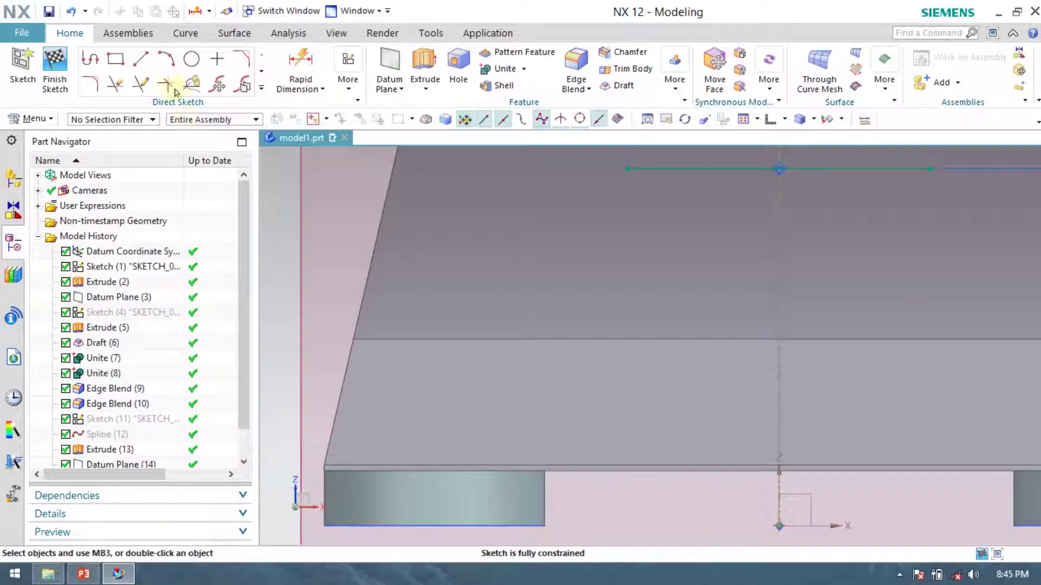
- Sketch two sloped lines joining the ends of the 55 mm horizontal line to the inner upper corners of the feet
click(141, 59)
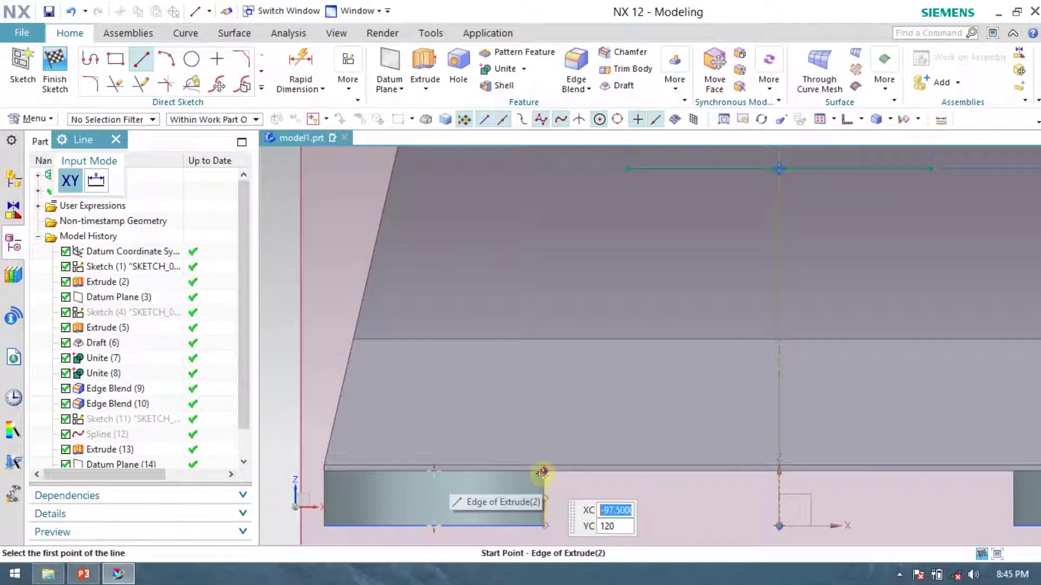
click(543, 470)
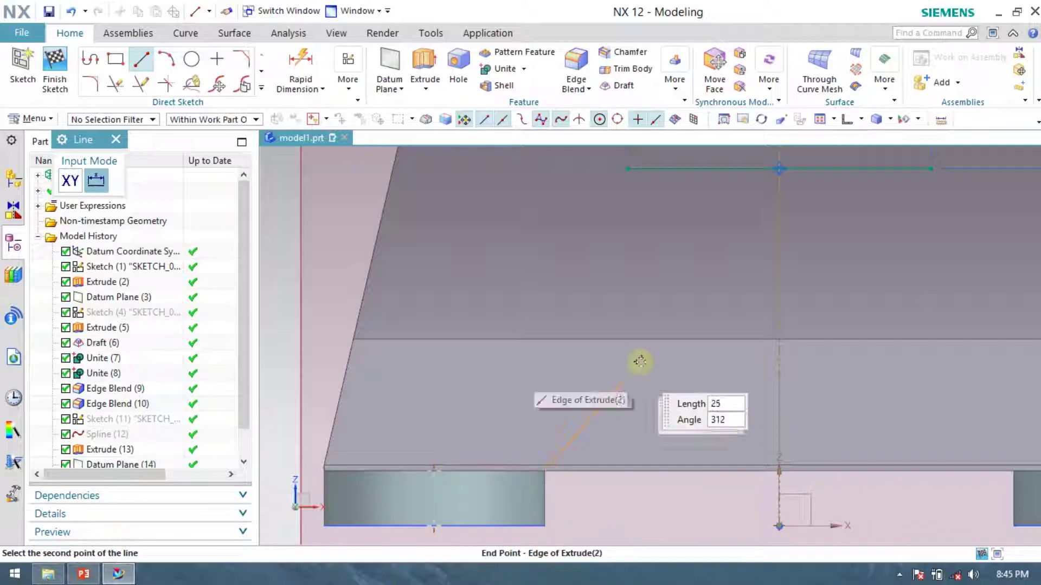
click(627, 169)
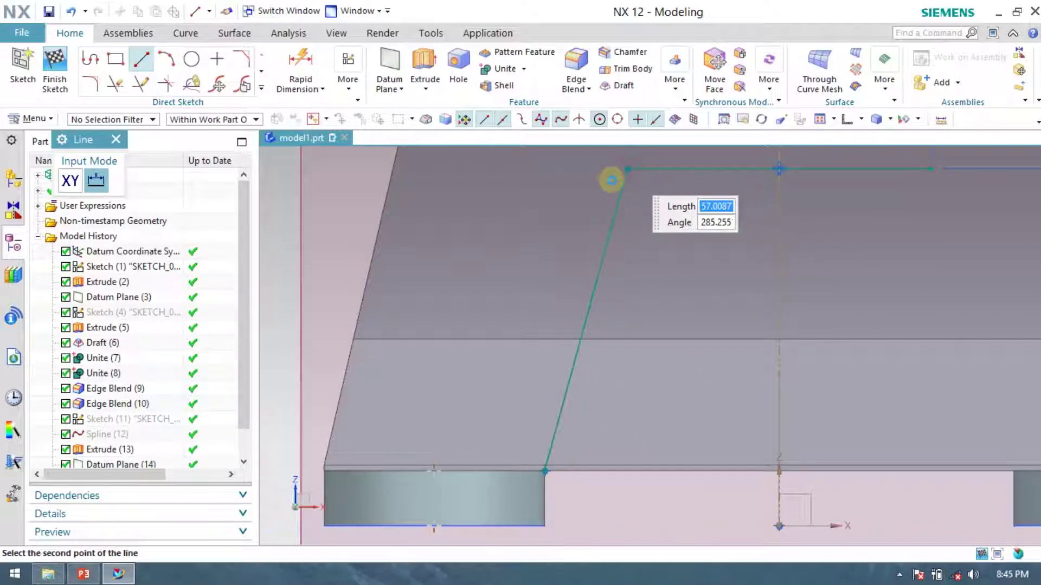
scroll(497, 275, down, 3)
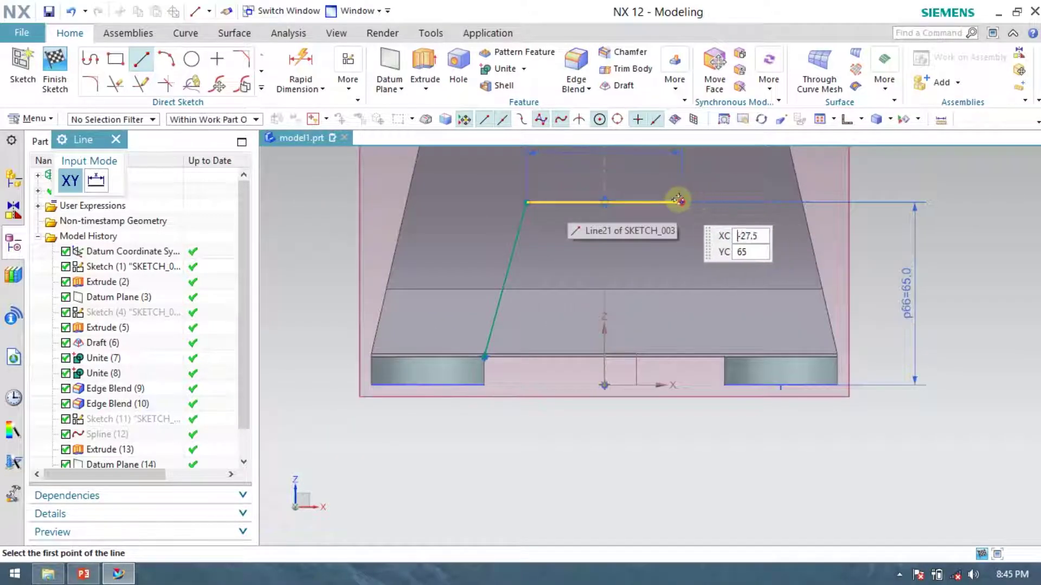
click(681, 202)
scroll(731, 363, up, 3)
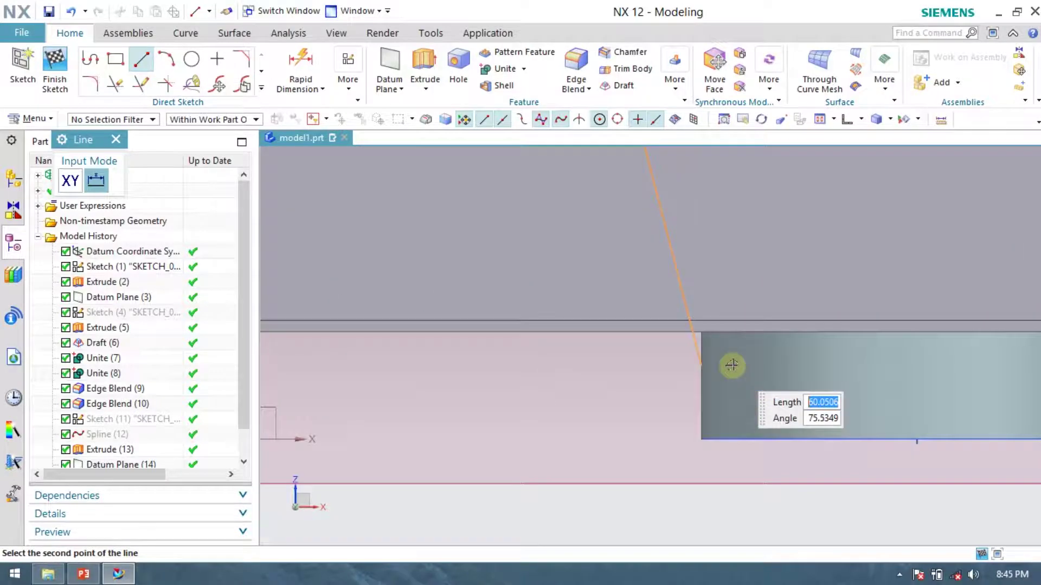
click(701, 331)
- Close the trapezoid with a horizontal line between the inner upper corners of the feet and finish the sketch
scroll(705, 333, down, 2)
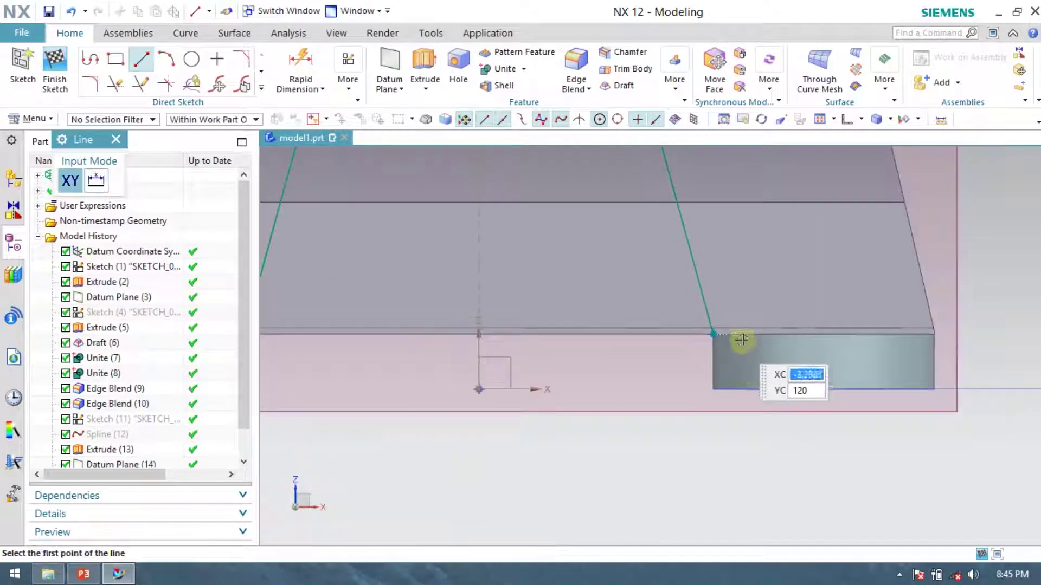
click(713, 333)
scroll(715, 334, down, 2)
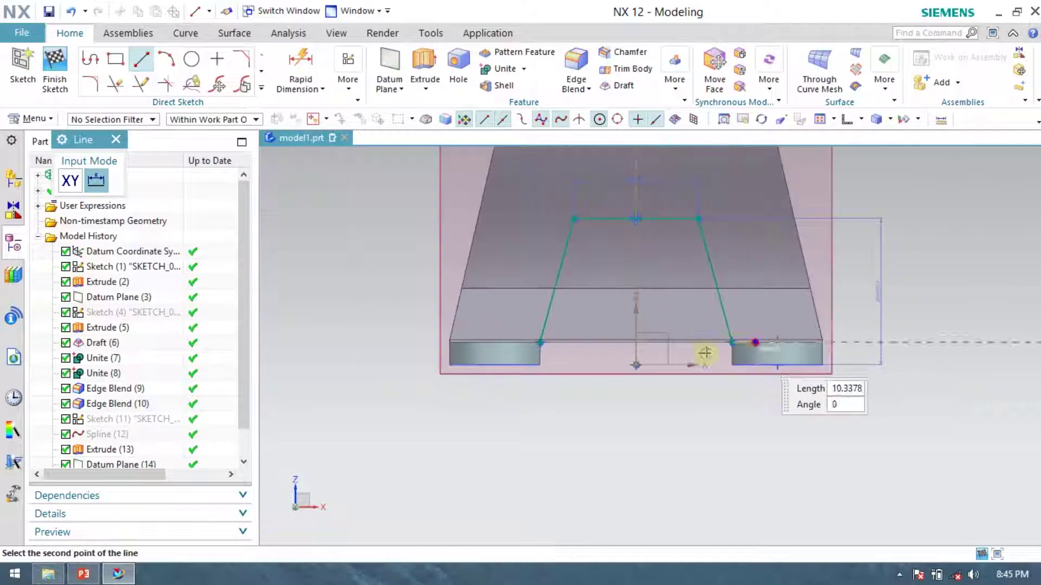
click(539, 342)
click(56, 68)
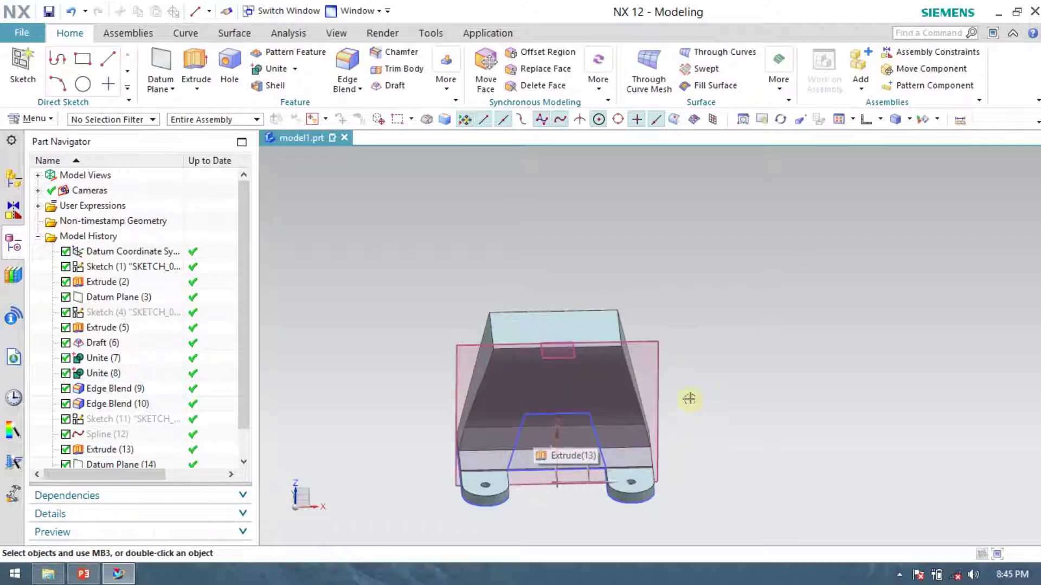
- Set up a subtractive extrude of the trapezoid sketch through the body and consult the lathe leg drawing in PowerPoint
click(196, 69)
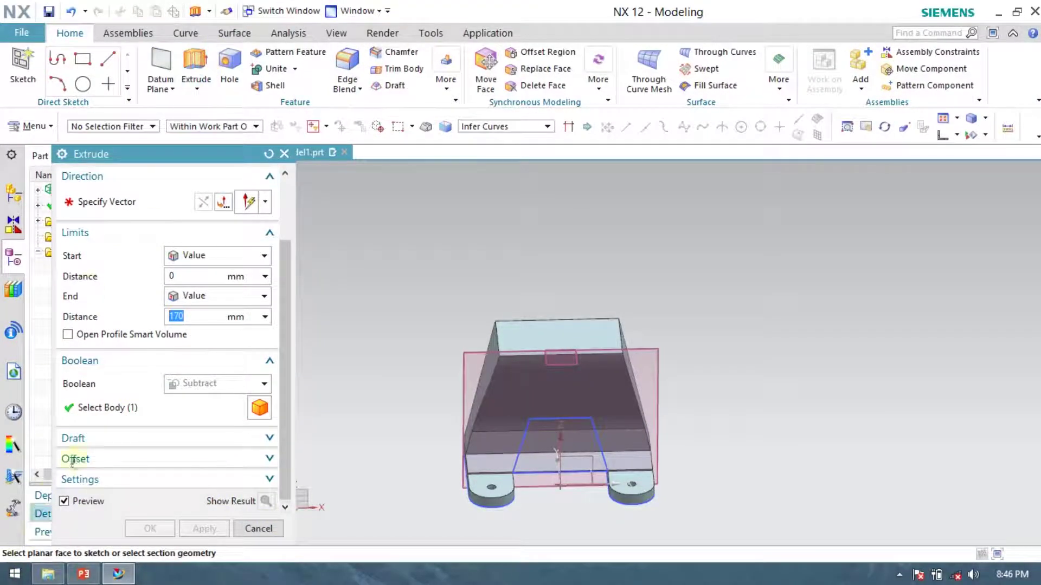
click(526, 433)
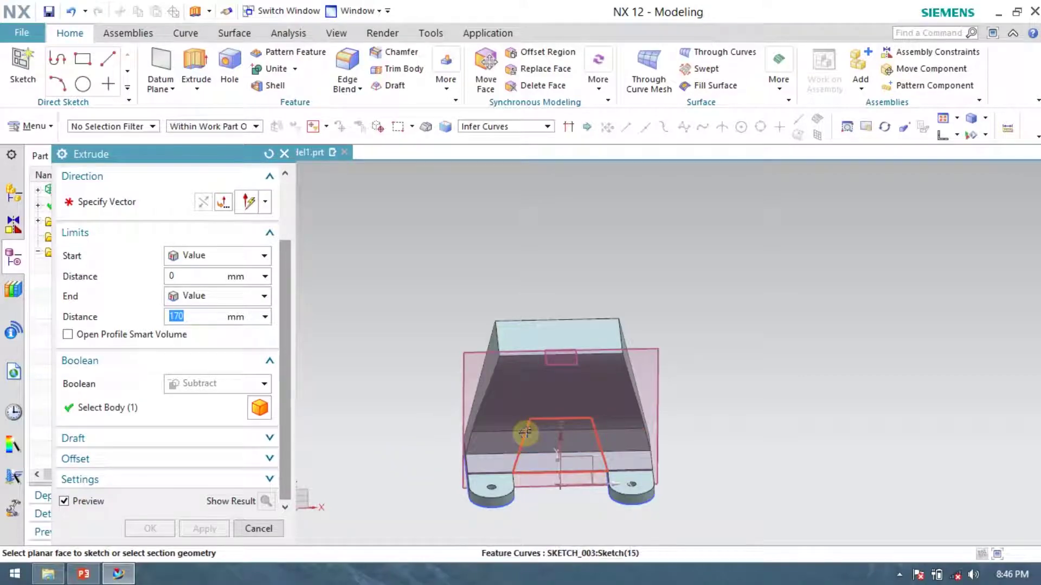
middle_drag(855, 434, 929, 423)
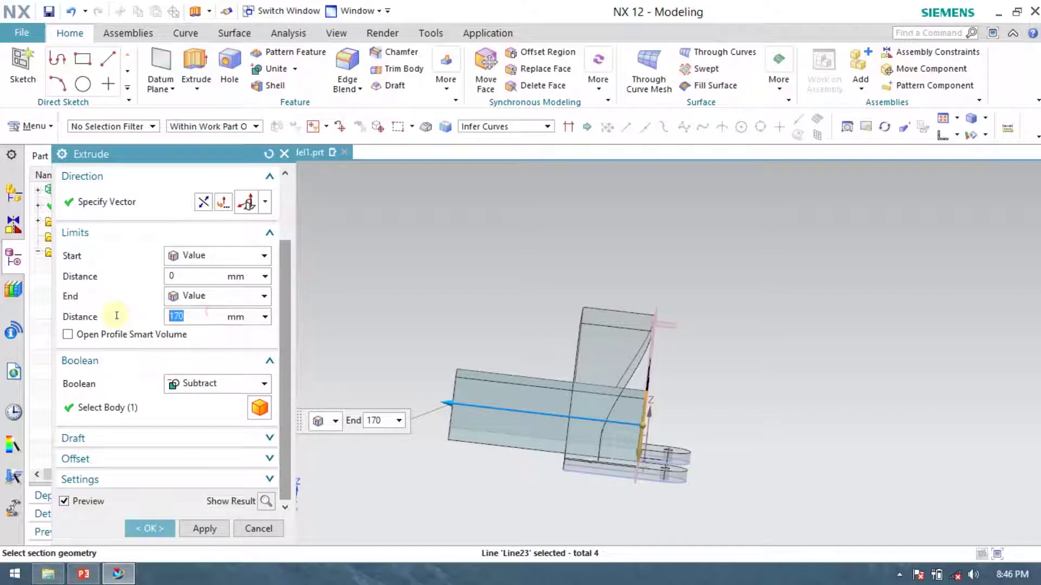
click(83, 574)
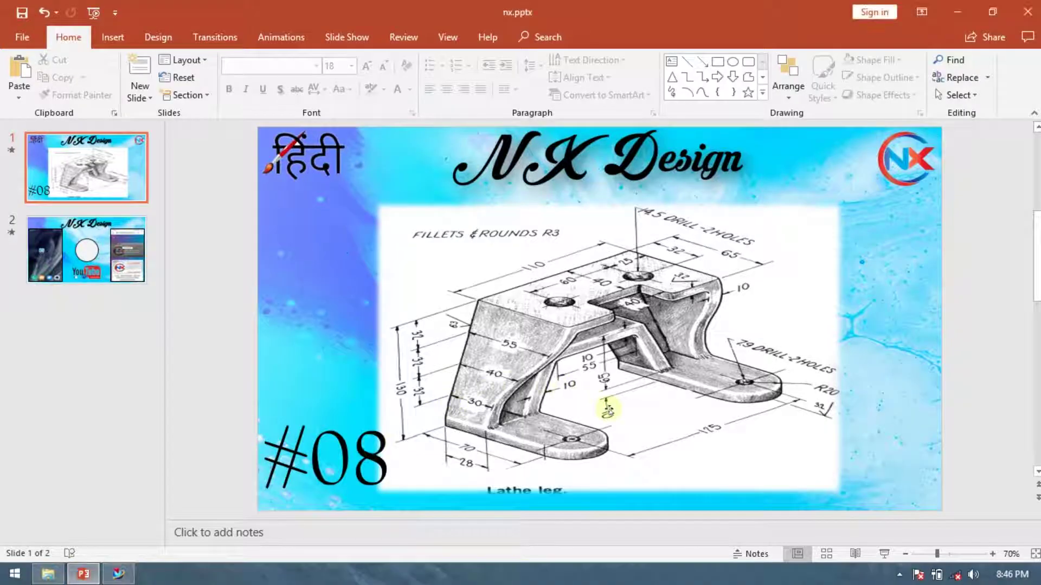
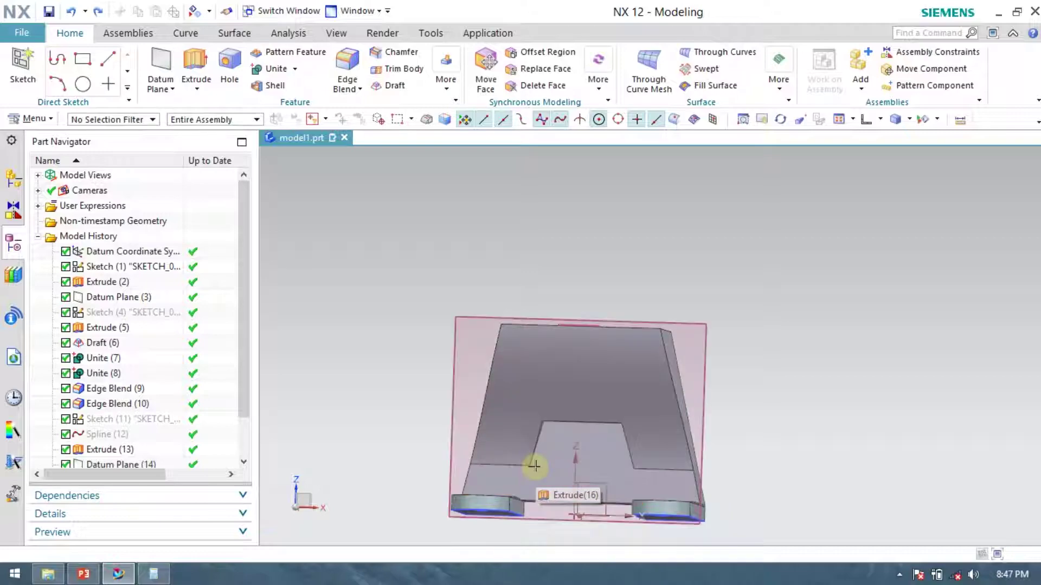
- Create a new sketch on the offset datum plane in front of the body and face the sketch plane
click(599, 383)
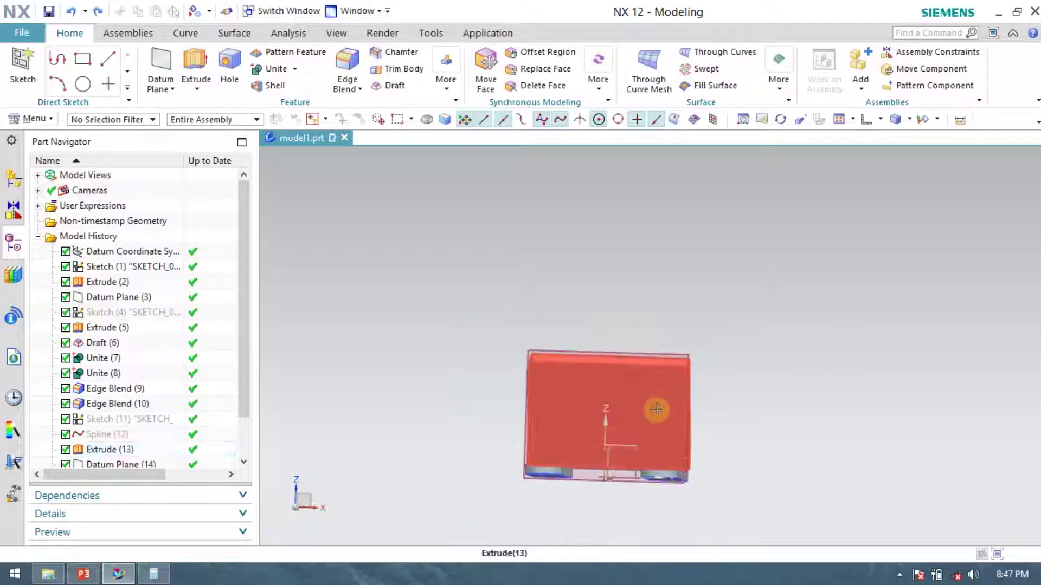
middle_drag(618, 418, 807, 453)
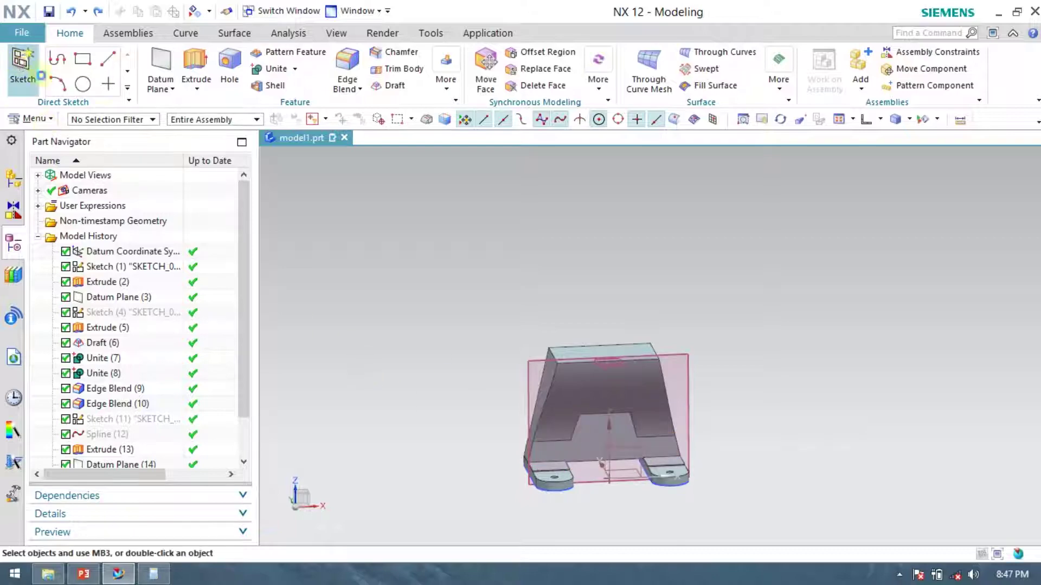
click(22, 62)
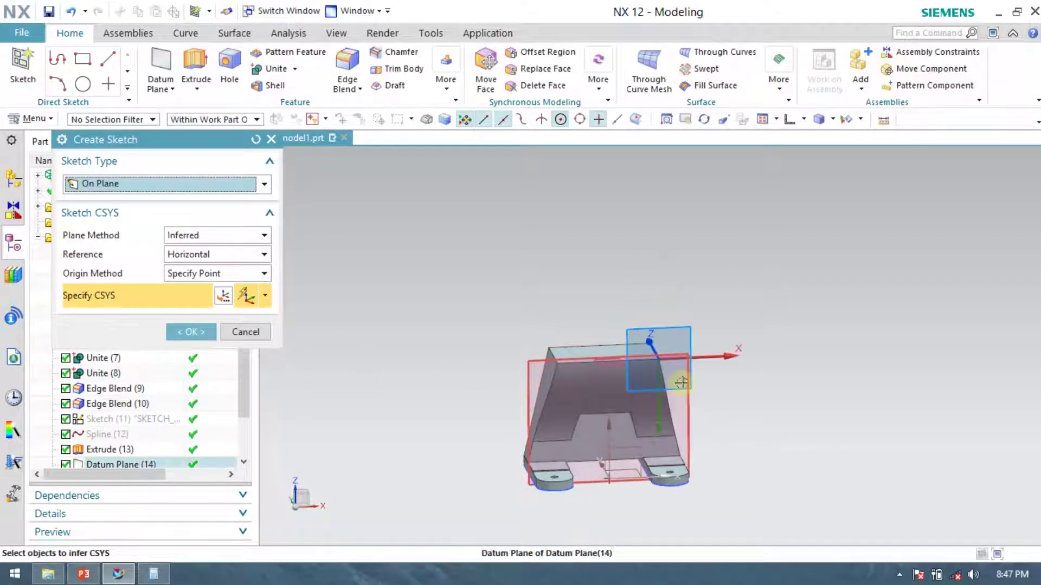
click(666, 360)
click(185, 332)
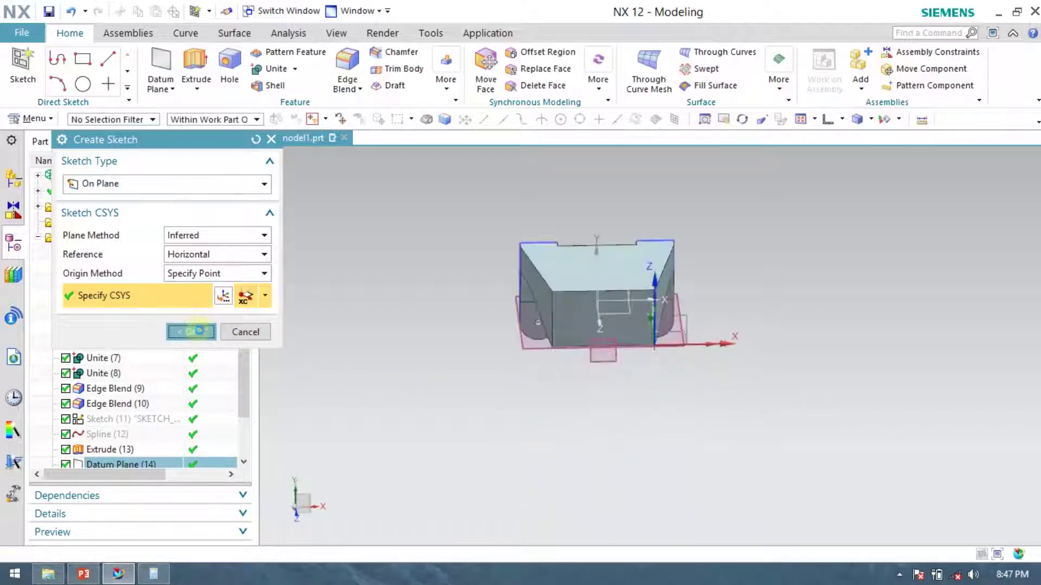
middle_drag(674, 412, 672, 280)
click(866, 120)
scroll(543, 333, up, 1)
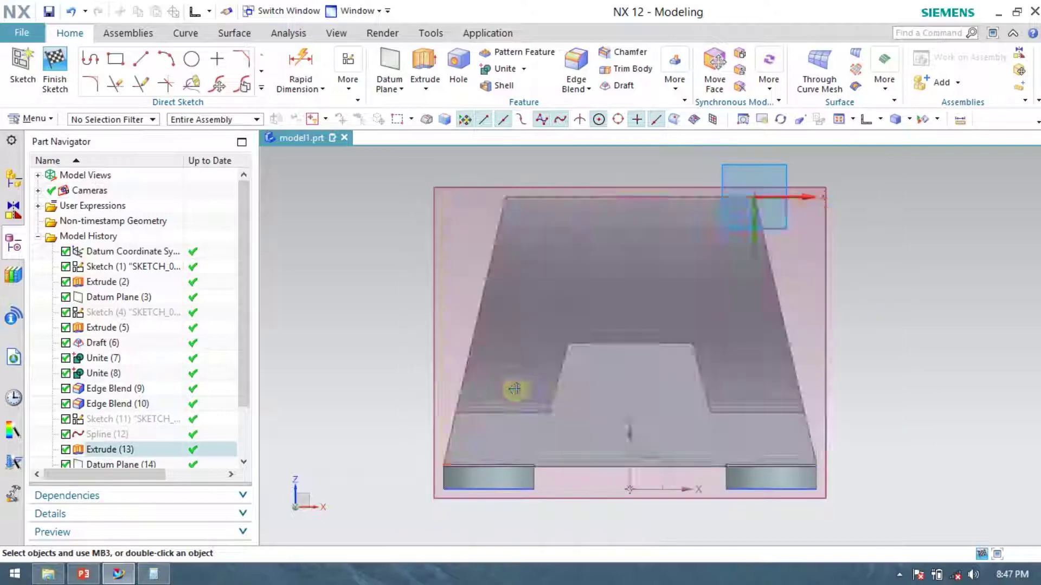
- Start Project Curve and select the edges of the body's curved front face and the recessed trapezoid face
click(260, 86)
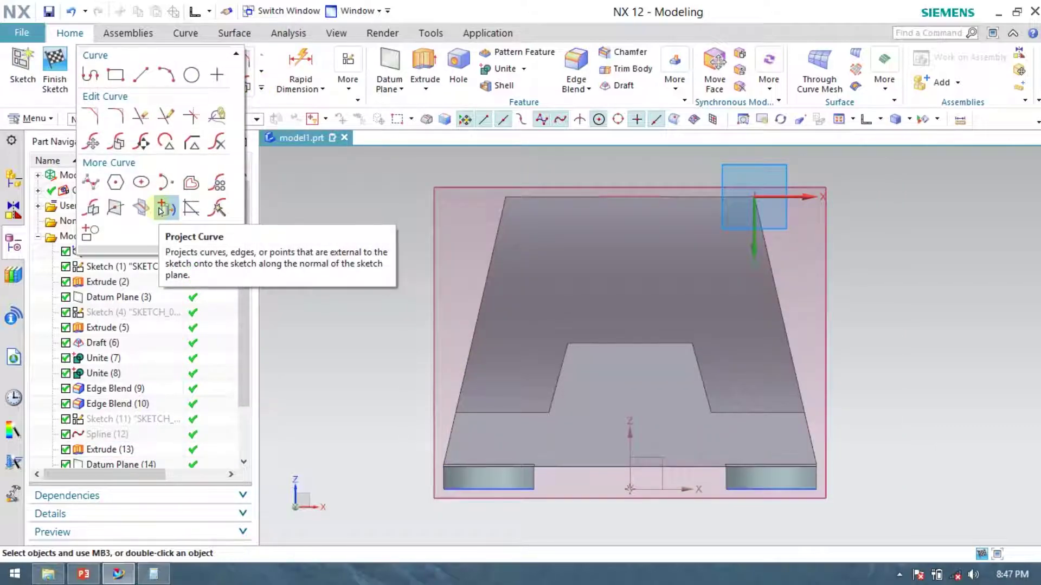
click(162, 208)
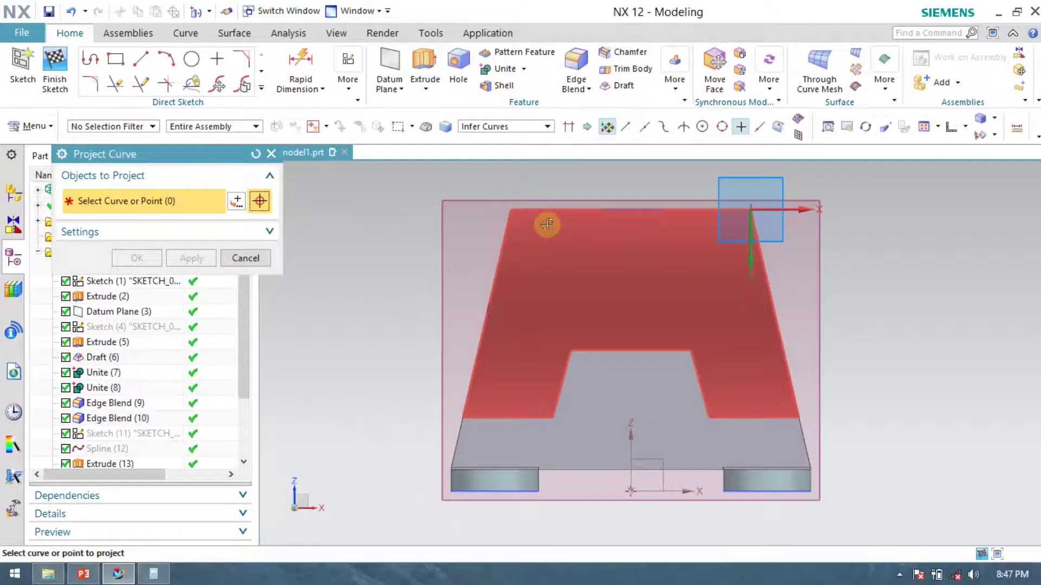
click(548, 226)
click(609, 402)
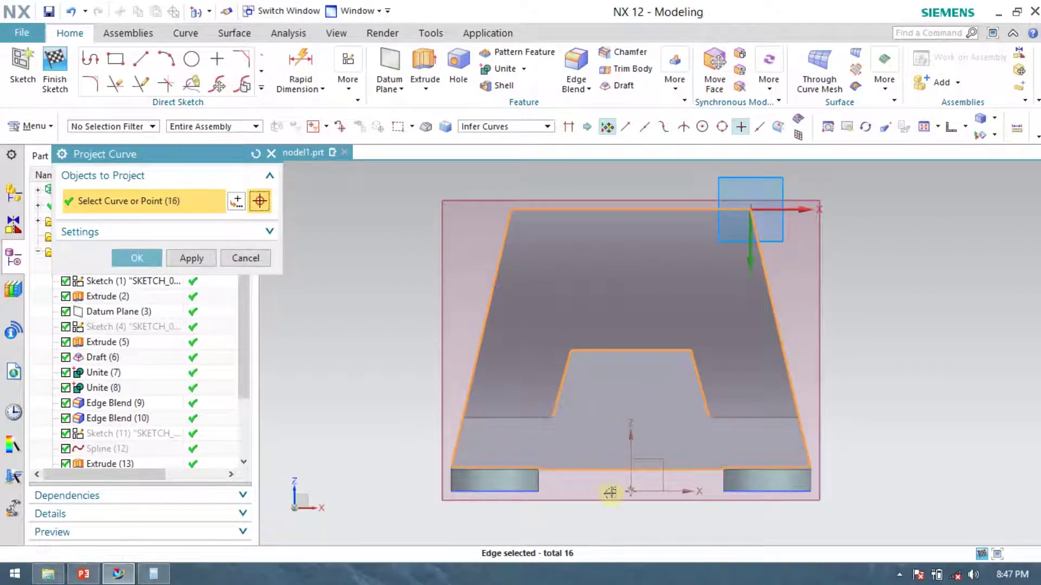
- Add the edges of both feet's front faces to the curves being projected
scroll(477, 474, up, 2)
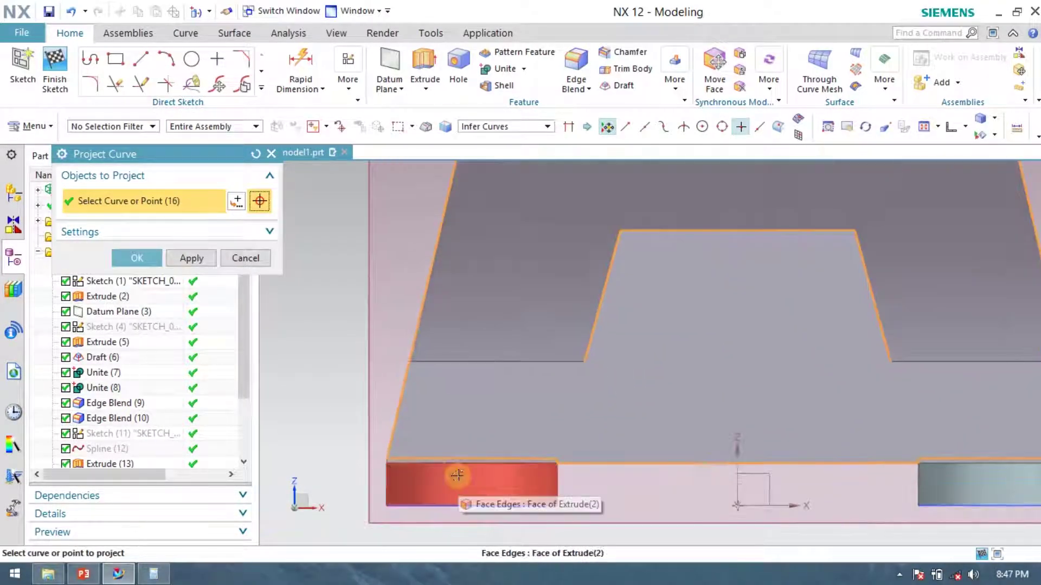
click(476, 473)
scroll(564, 434, down, 2)
click(796, 456)
scroll(796, 456, up, 2)
scroll(750, 390, down, 2)
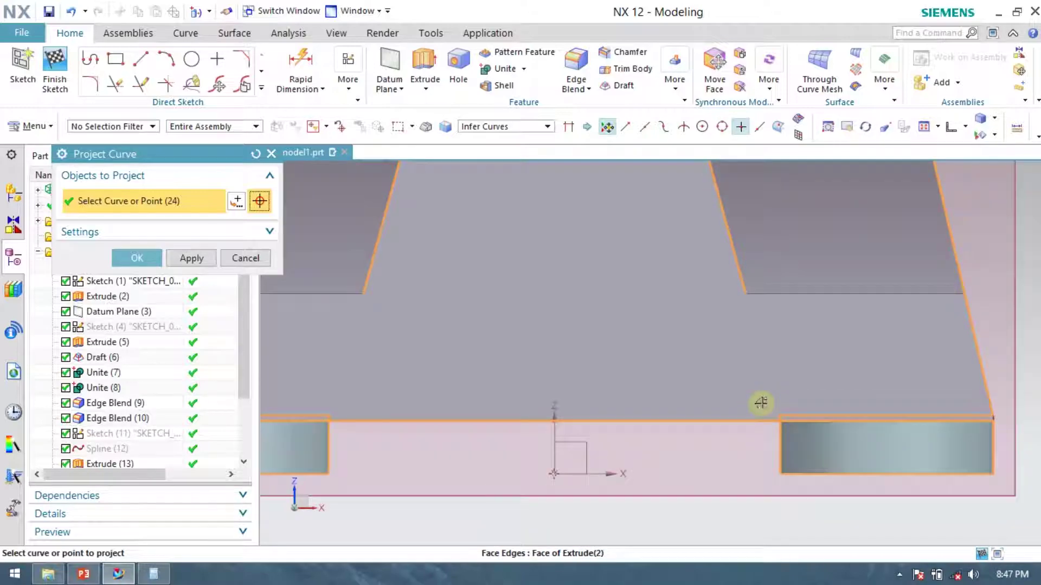
- Add the short vertical edges at the outer upper corner of each foot and project all selected edges into the sketch
scroll(404, 412, up, 3)
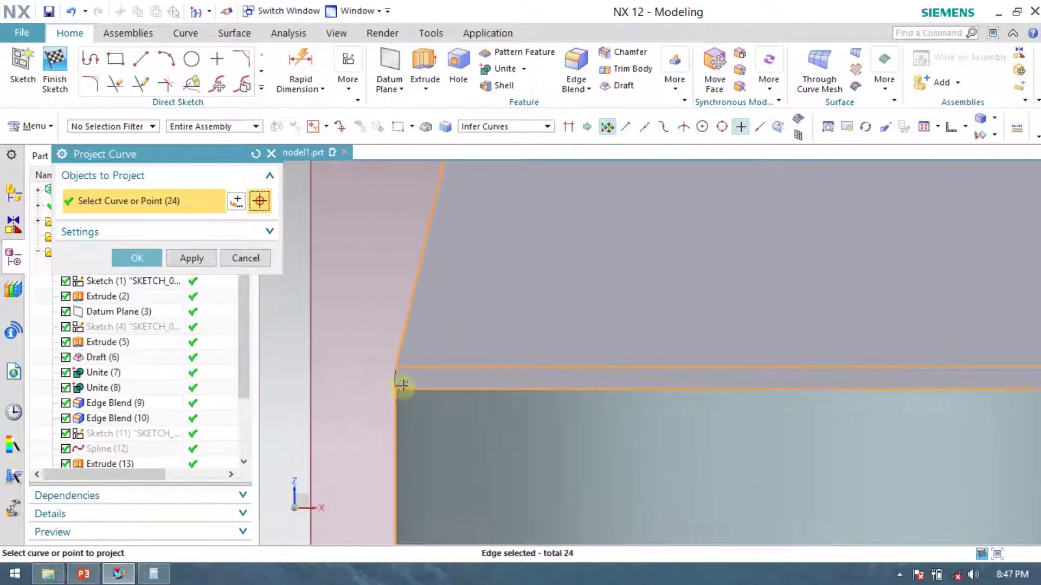
click(448, 388)
scroll(383, 390, down, 4)
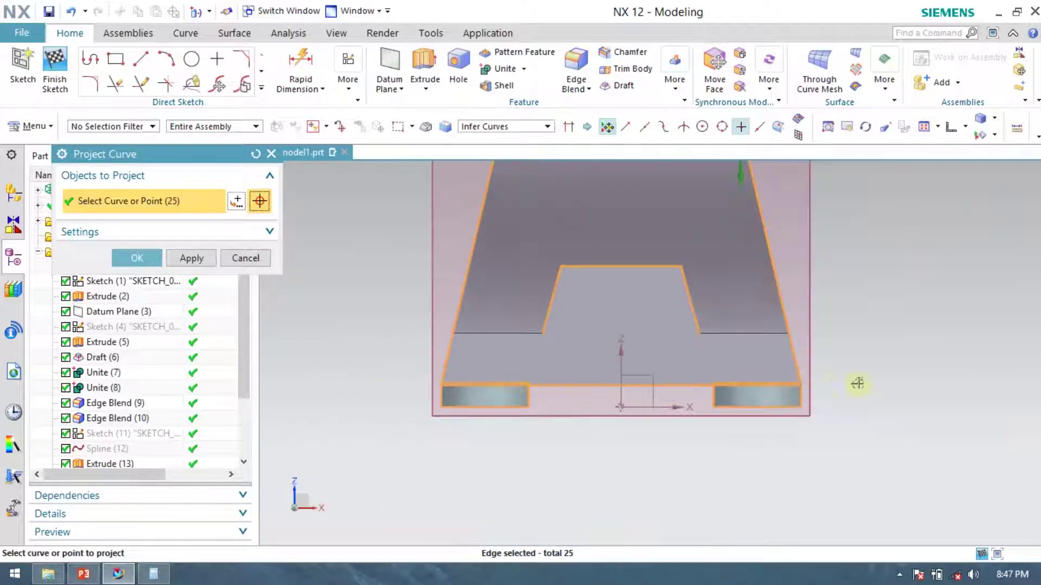
scroll(815, 385, up, 1)
scroll(781, 380, up, 3)
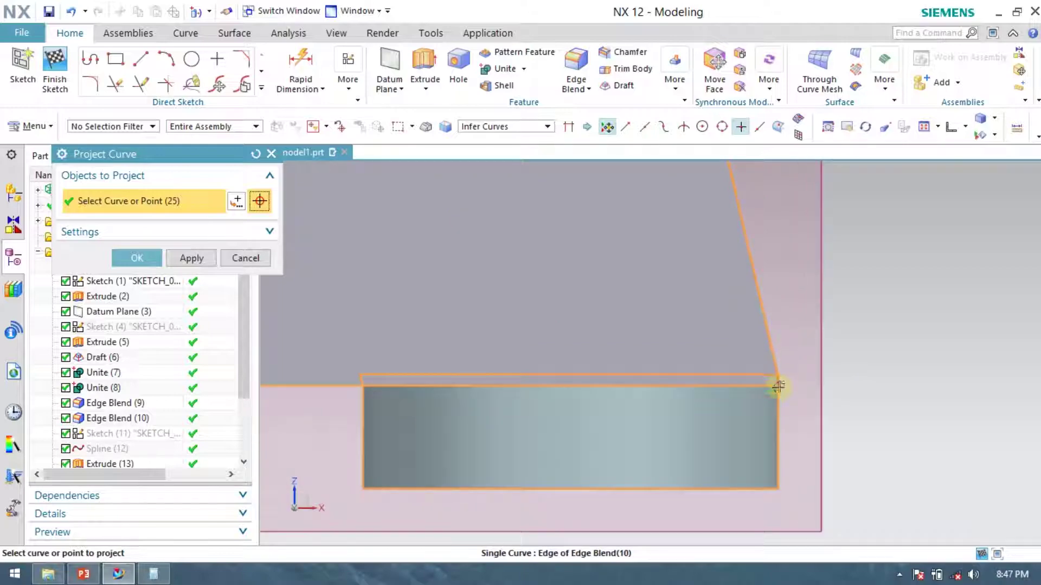
scroll(779, 369, up, 2)
click(779, 369)
scroll(813, 368, down, 3)
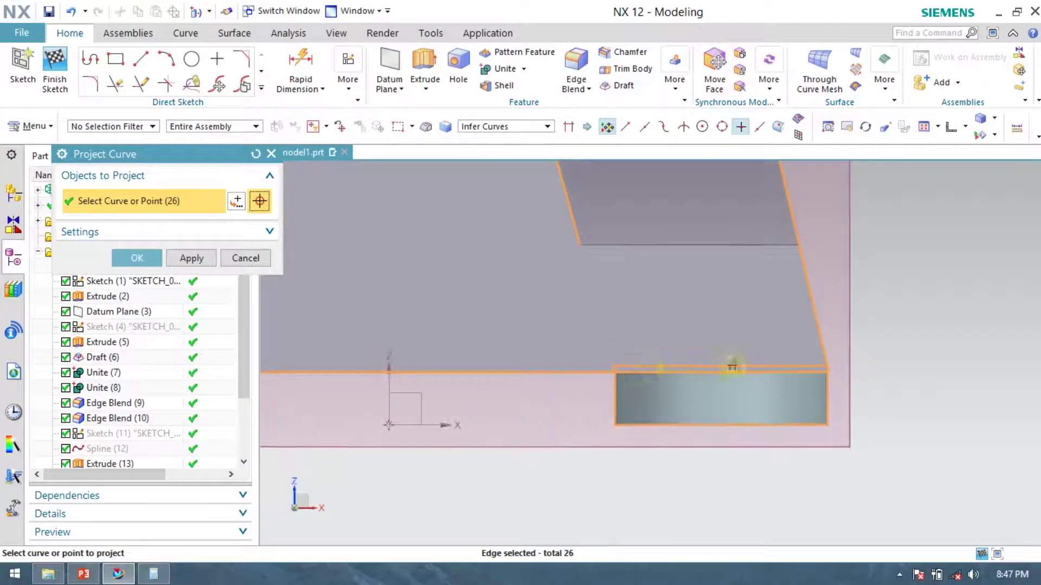
scroll(514, 362, down, 3)
click(137, 258)
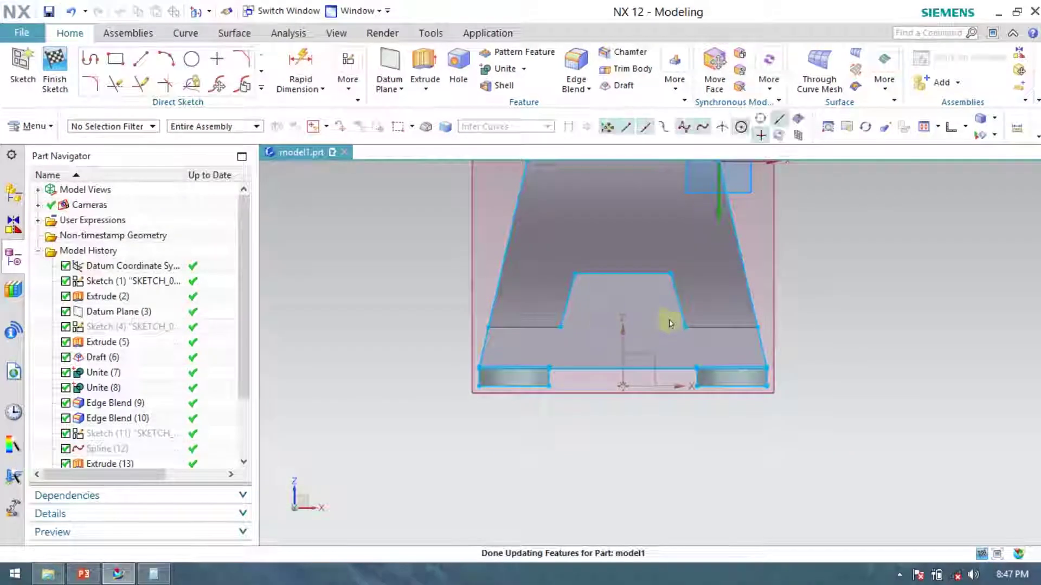
- Extend the left sloped line of the trapezoid opening down to the foot with Quick Extend
scroll(658, 318, up, 2)
scroll(715, 379, down, 4)
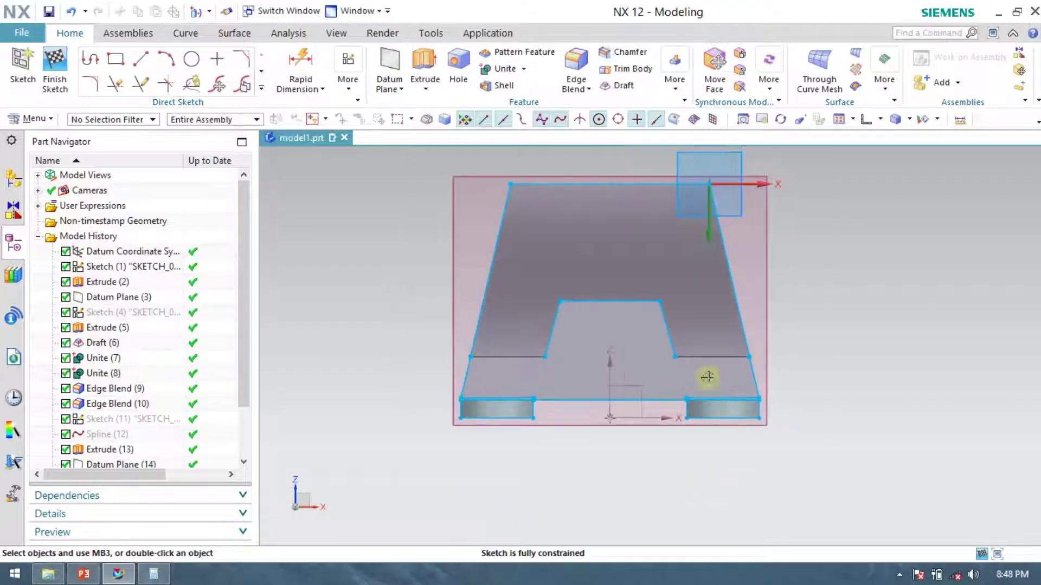
scroll(558, 247, up, 5)
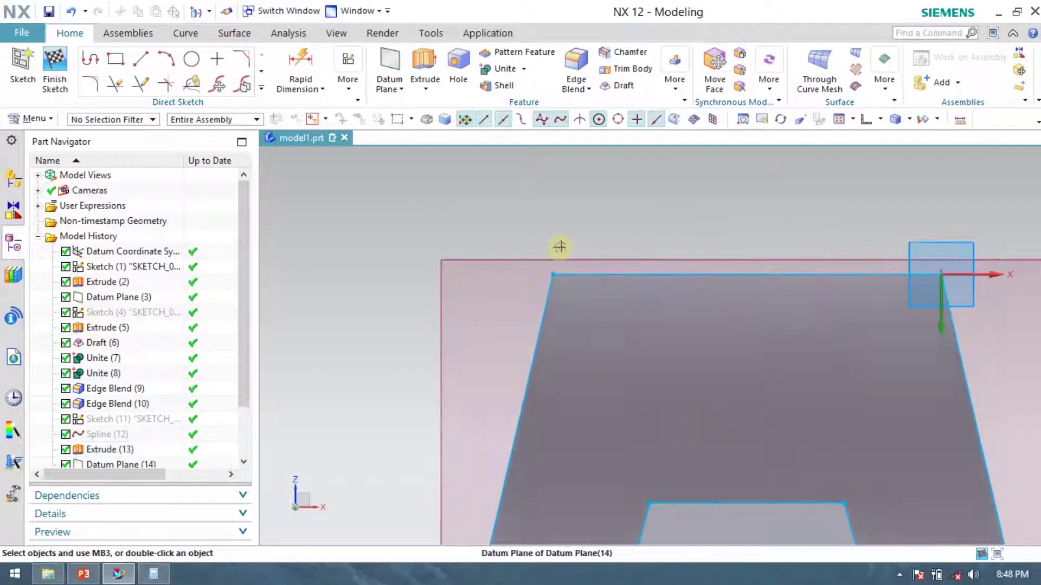
scroll(543, 239, down, 2)
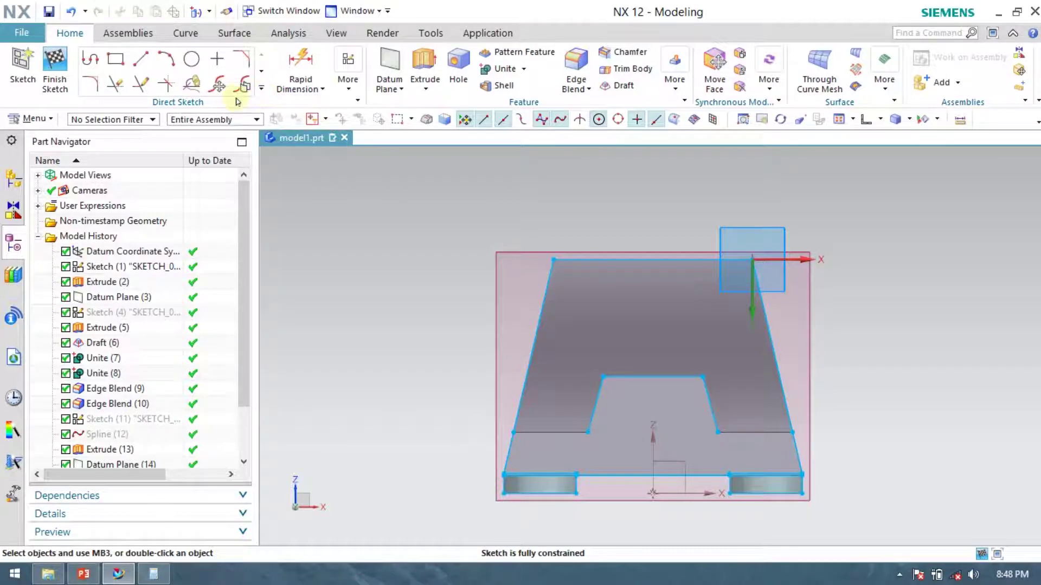
click(115, 84)
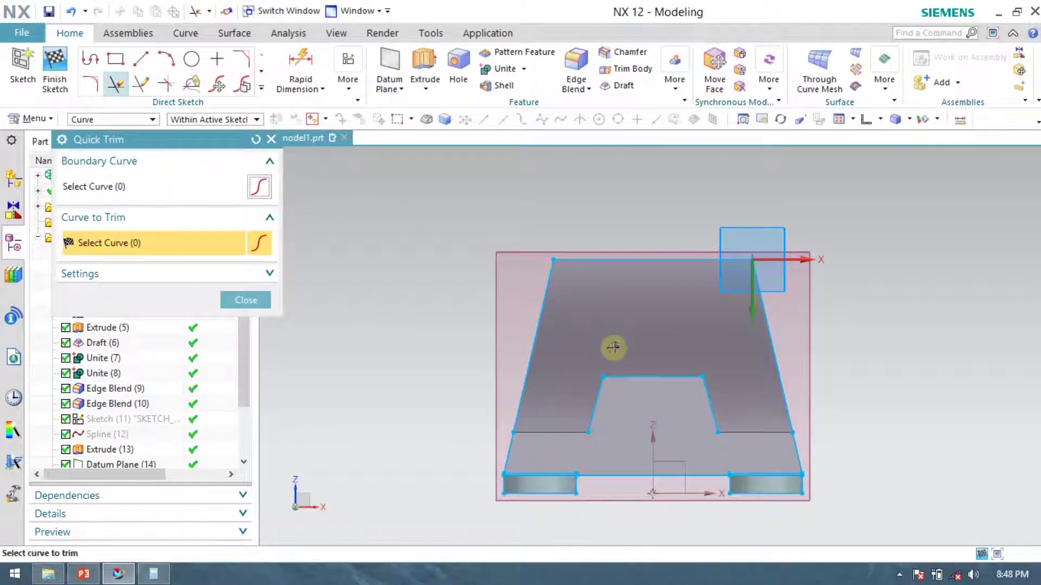
click(141, 84)
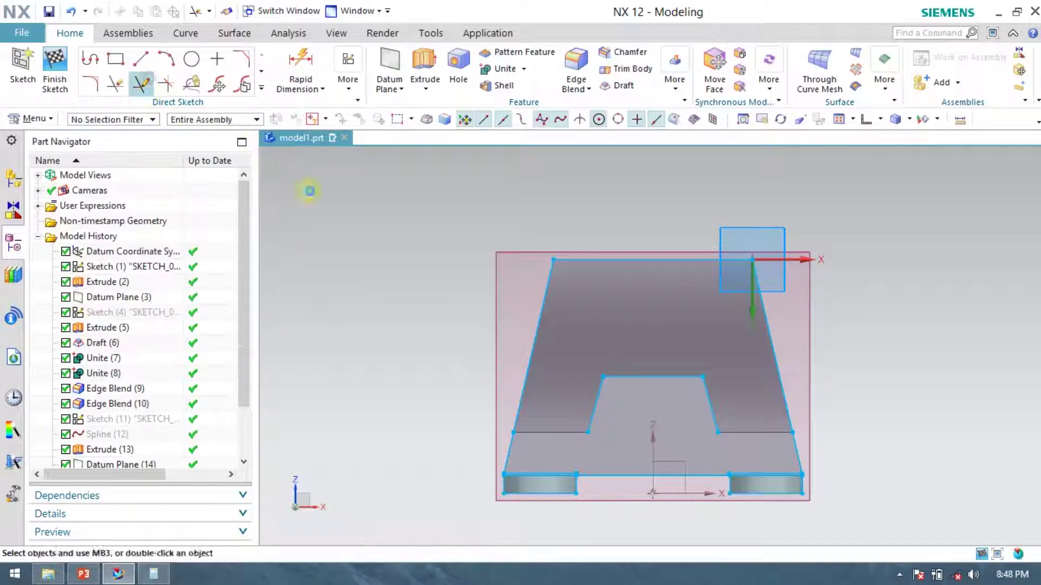
click(596, 412)
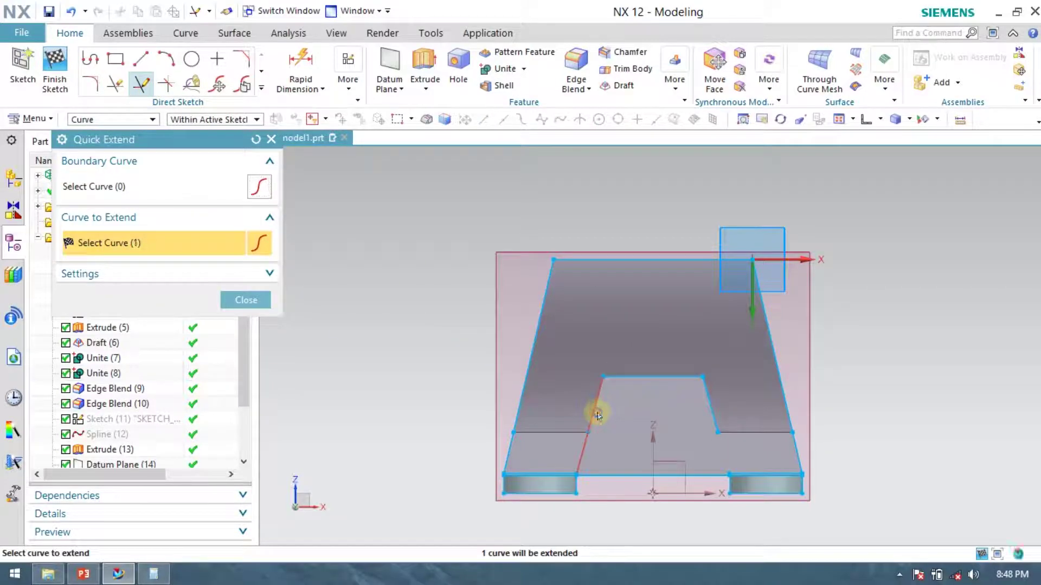
click(424, 313)
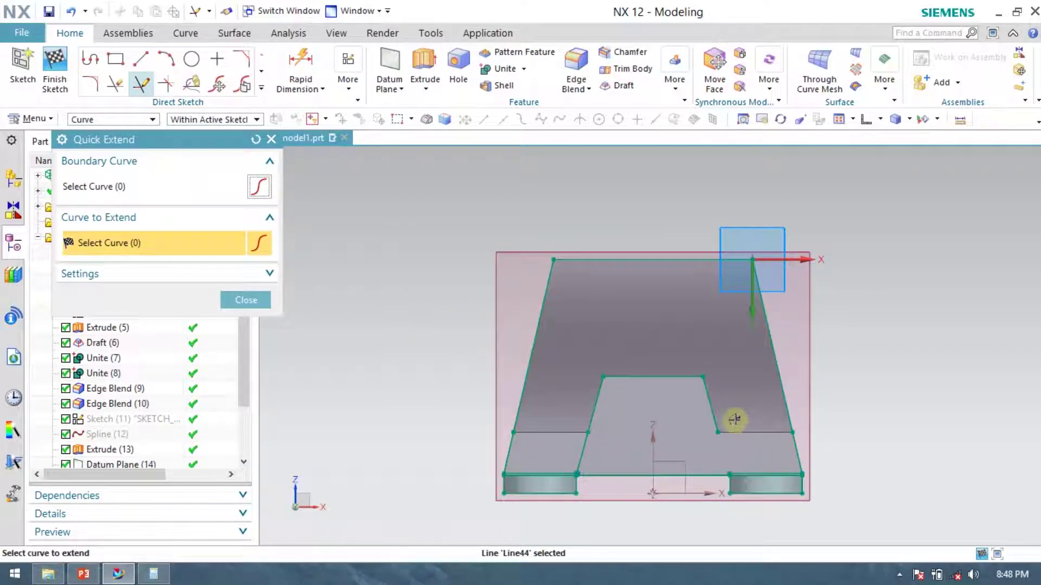
- Quick Trim the upper of the two closely spaced horizontal lines along the top of each foot
click(245, 299)
click(115, 84)
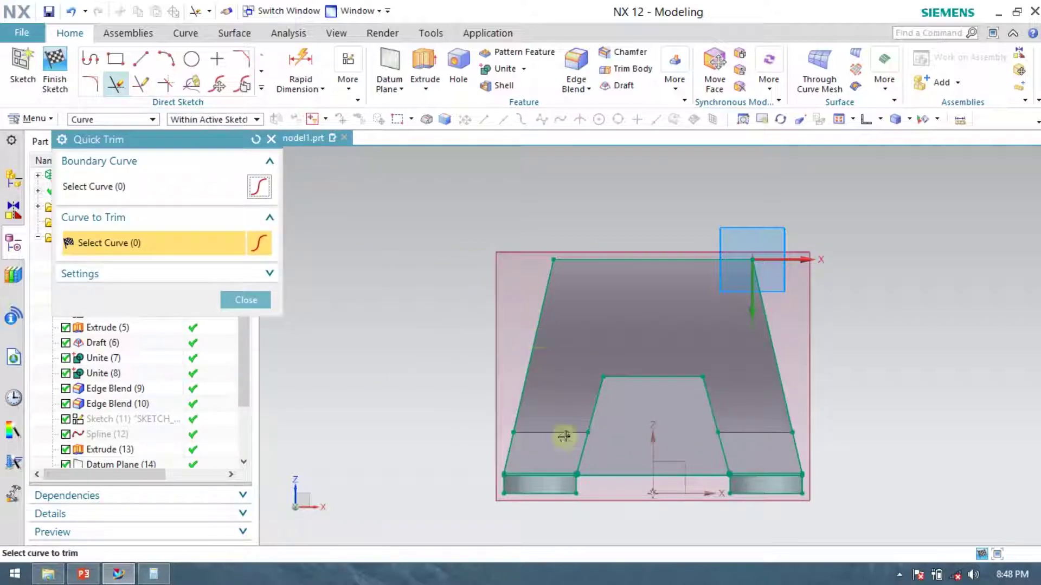
scroll(564, 437, up, 5)
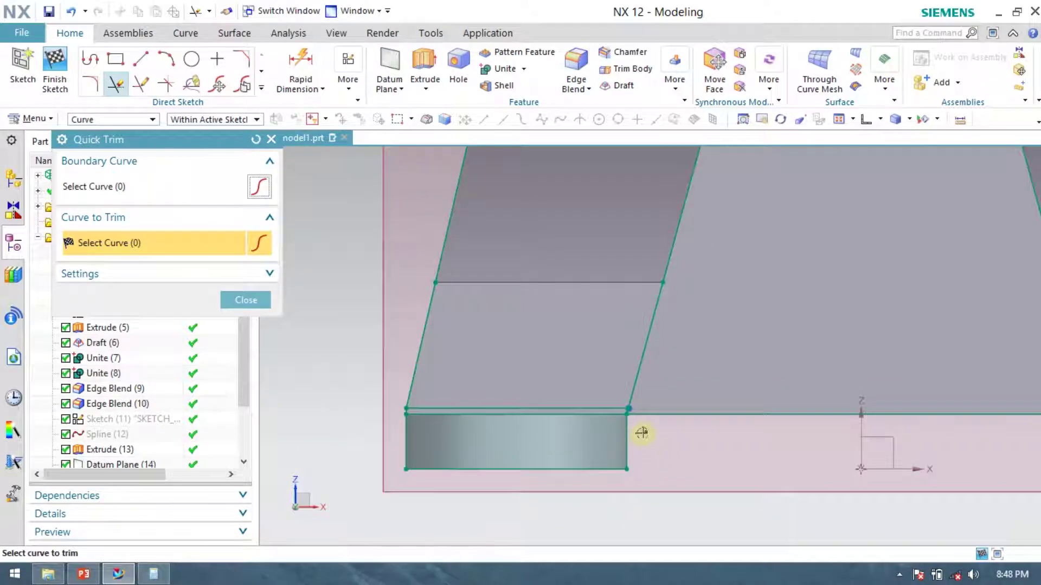
scroll(558, 428, down, 3)
scroll(539, 385, up, 3)
scroll(523, 386, down, 3)
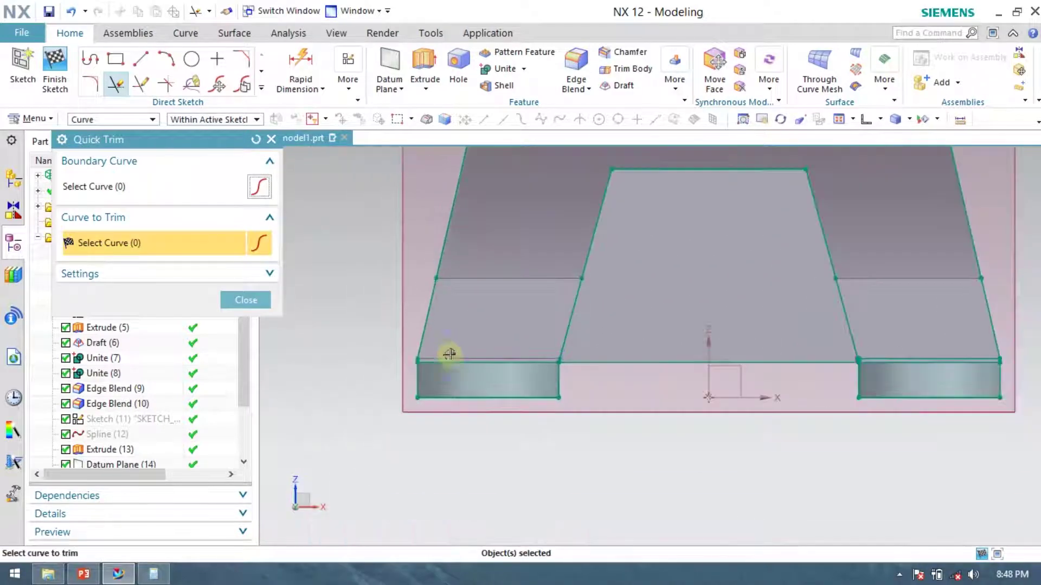
scroll(937, 360, up, 3)
scroll(836, 342, down, 3)
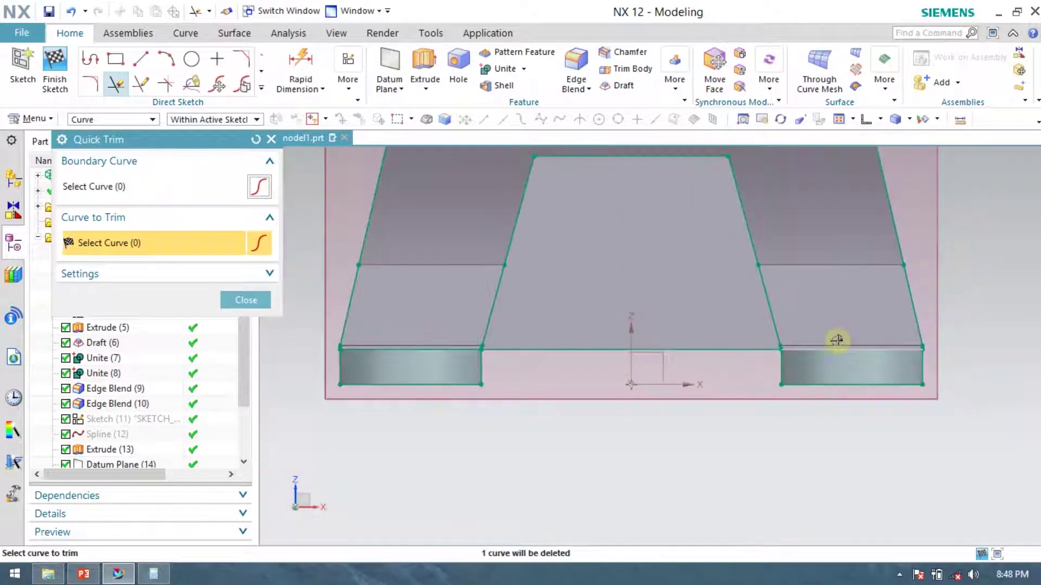
- Trim away the vertical side lines and bottom line of both feet, keeping the outline closed along each foot's top
scroll(846, 364, up, 2)
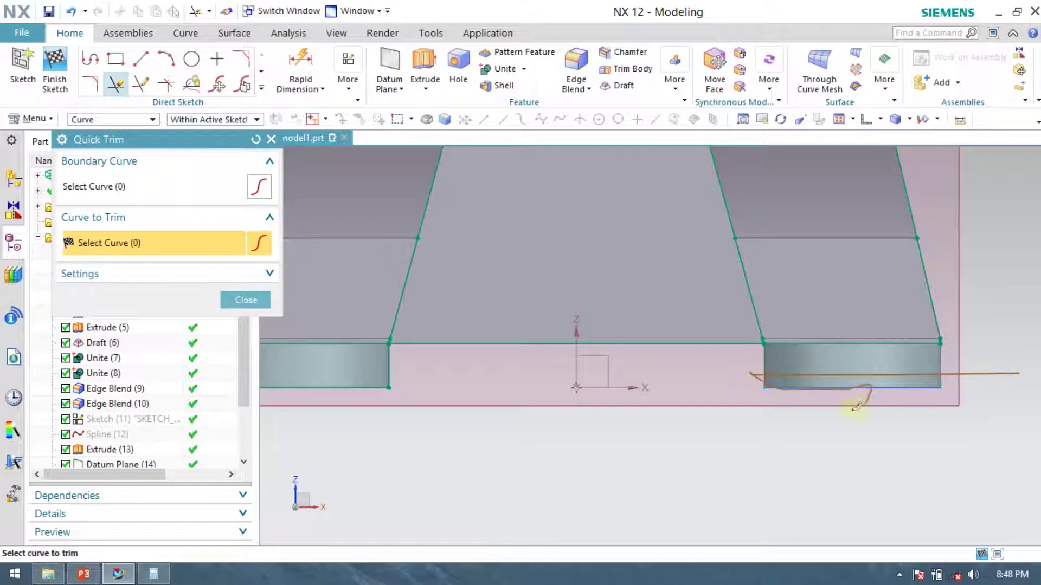
scroll(813, 406, down, 3)
scroll(658, 426, up, 2)
scroll(720, 413, up, 1)
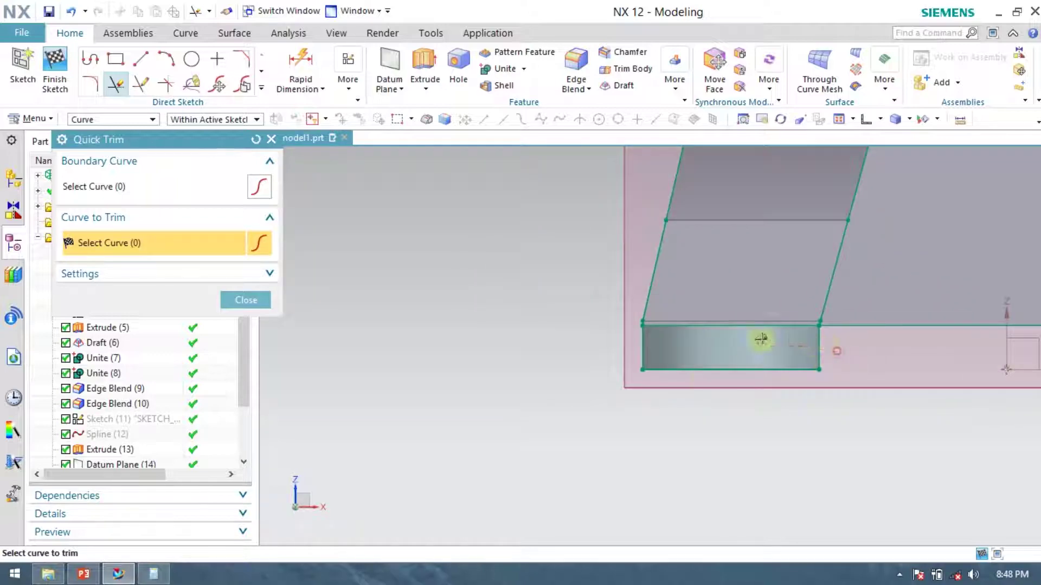
click(706, 385)
scroll(425, 397, down, 2)
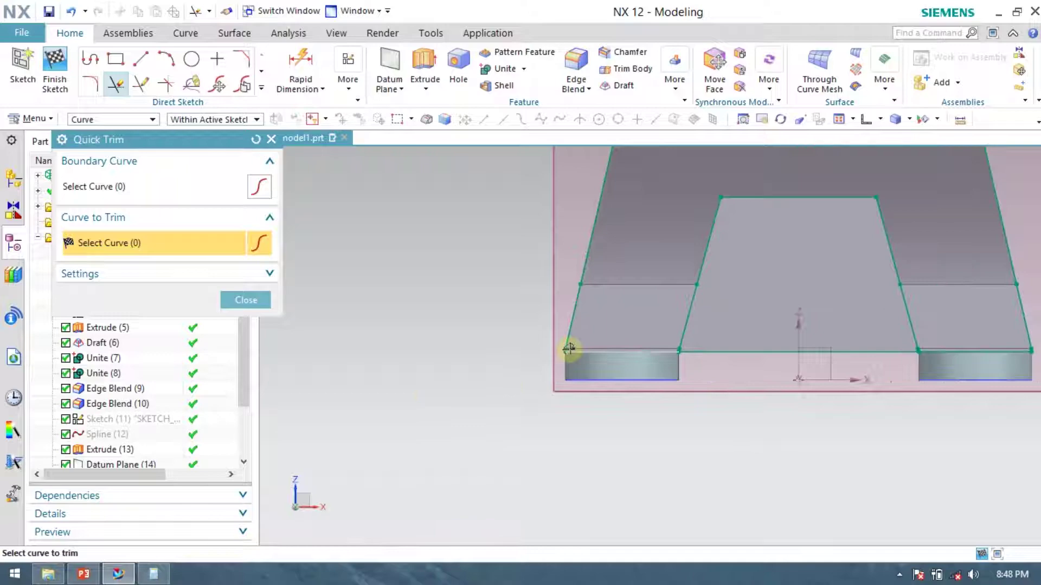
scroll(569, 350, up, 4)
scroll(555, 348, down, 4)
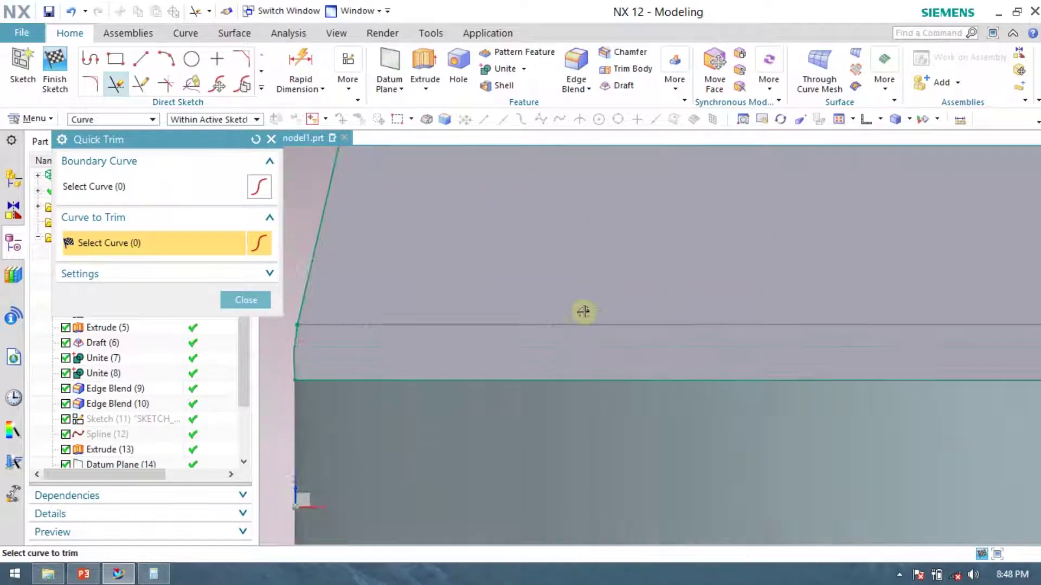
scroll(724, 302, down, 2)
scroll(724, 302, up, 1)
scroll(632, 321, down, 1)
scroll(600, 318, up, 4)
scroll(600, 318, down, 4)
scroll(657, 244, up, 2)
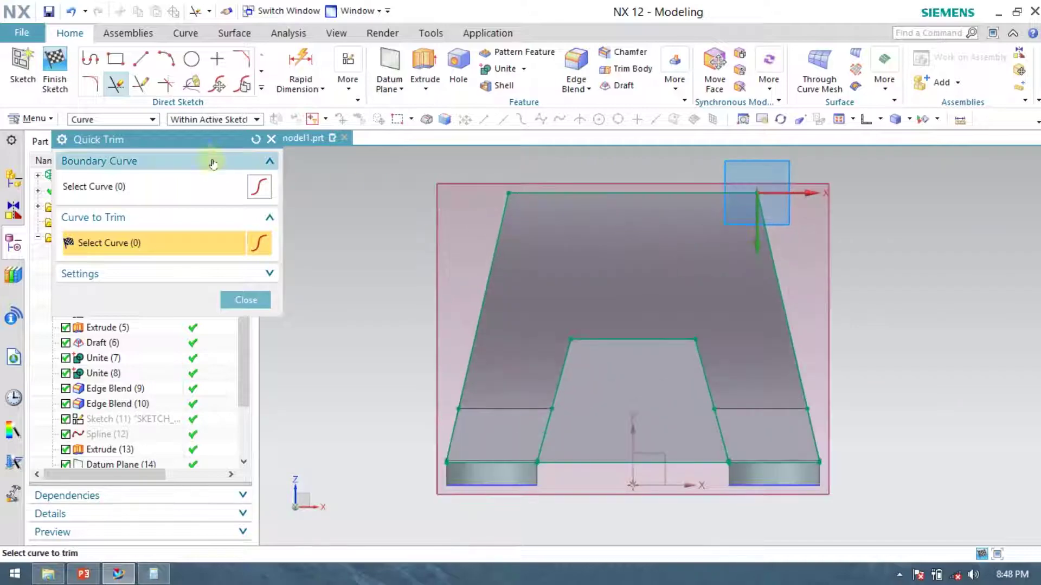
click(245, 300)
click(261, 88)
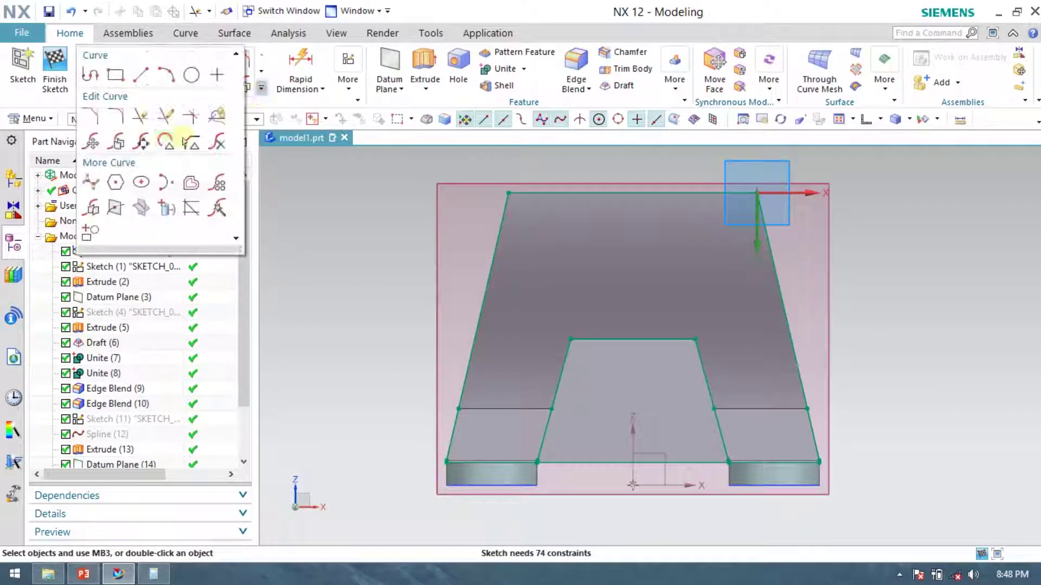
click(189, 182)
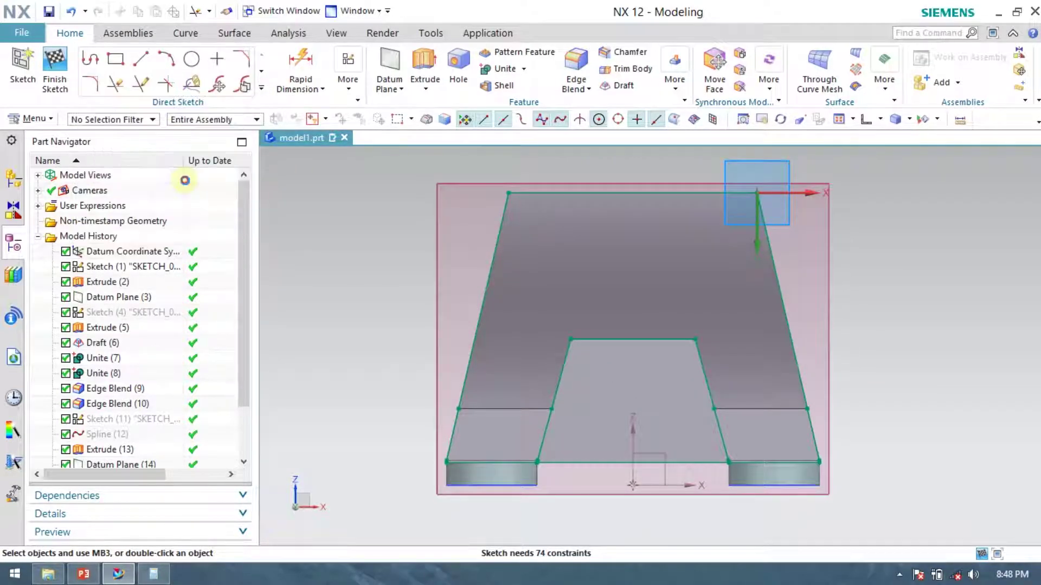
click(514, 215)
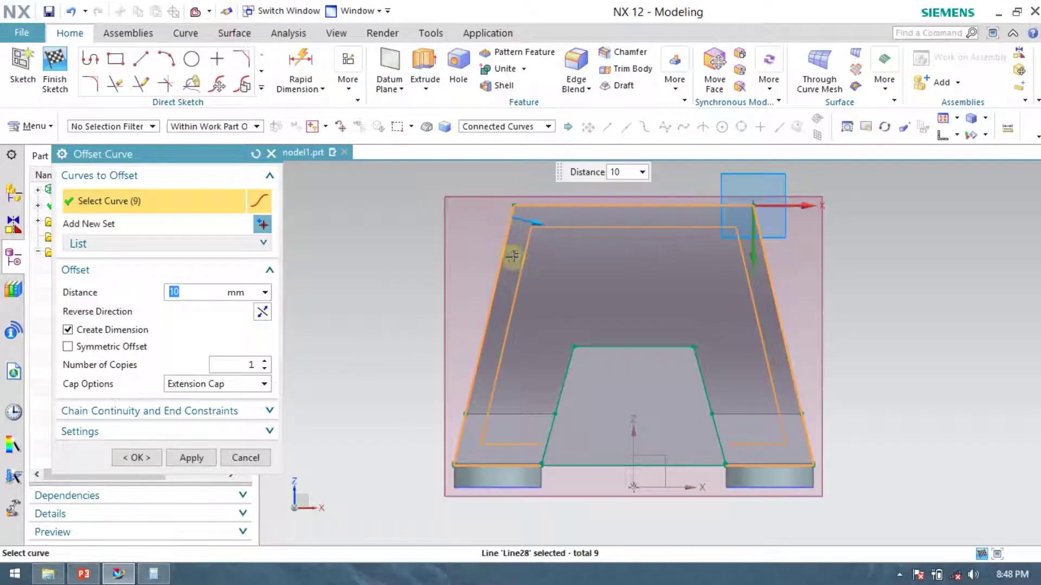
click(562, 404)
click(709, 381)
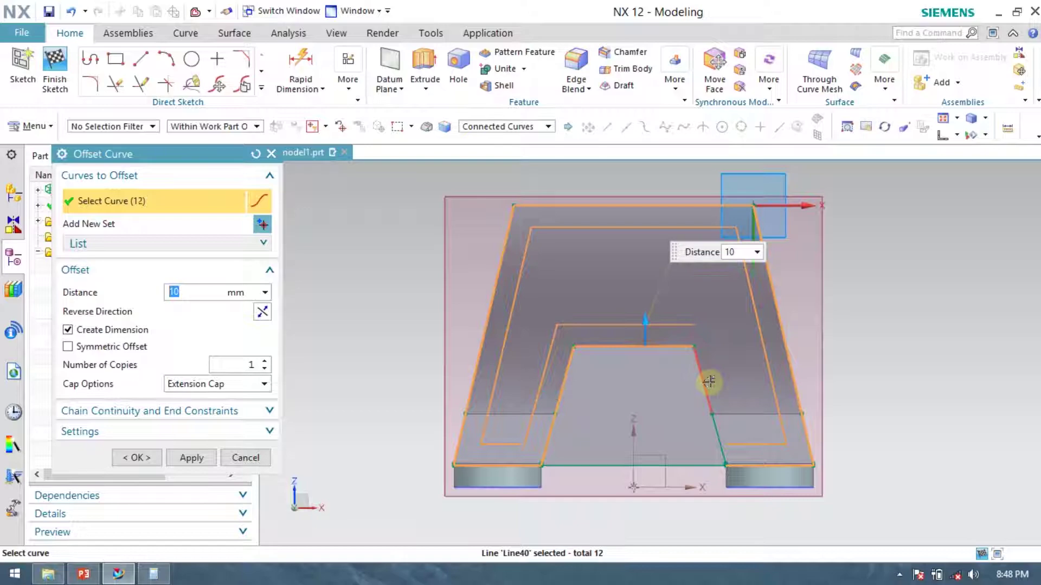
click(709, 382)
click(721, 435)
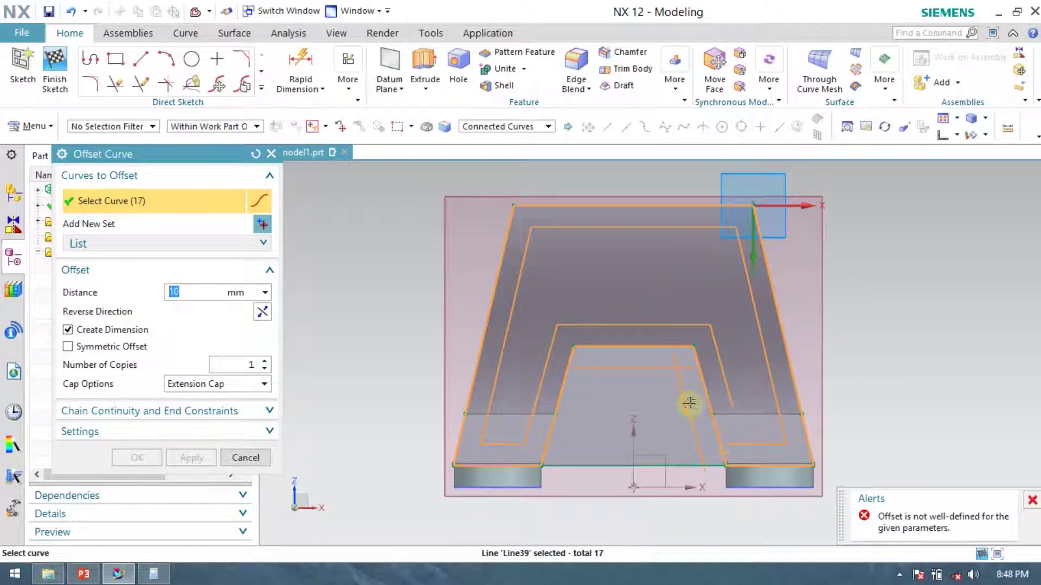
click(242, 454)
- Trim away the horizontal line between the two feet and select the whole outline for a 10 mm inward Offset Curve
click(116, 83)
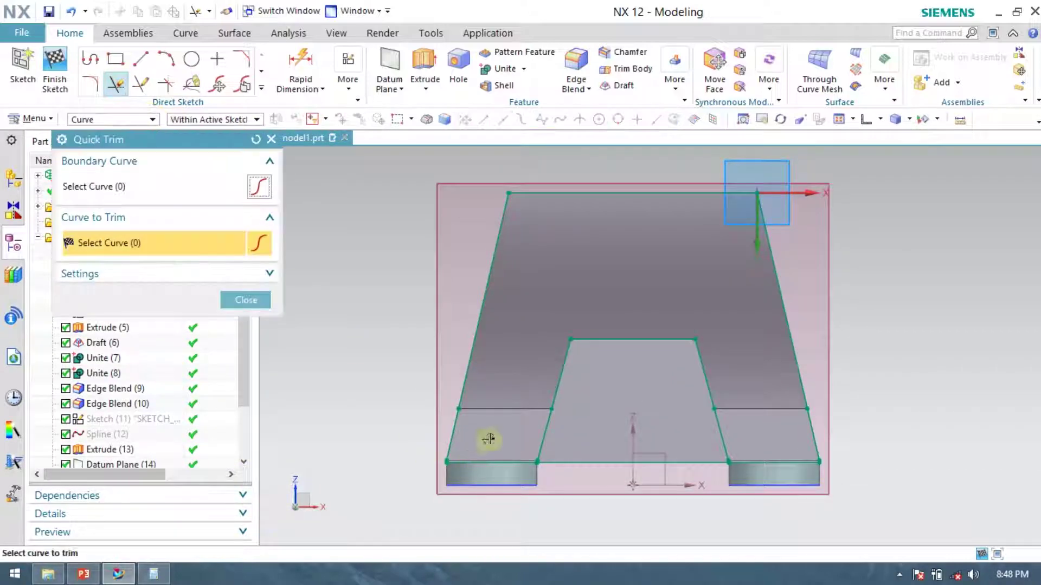
click(259, 300)
click(261, 87)
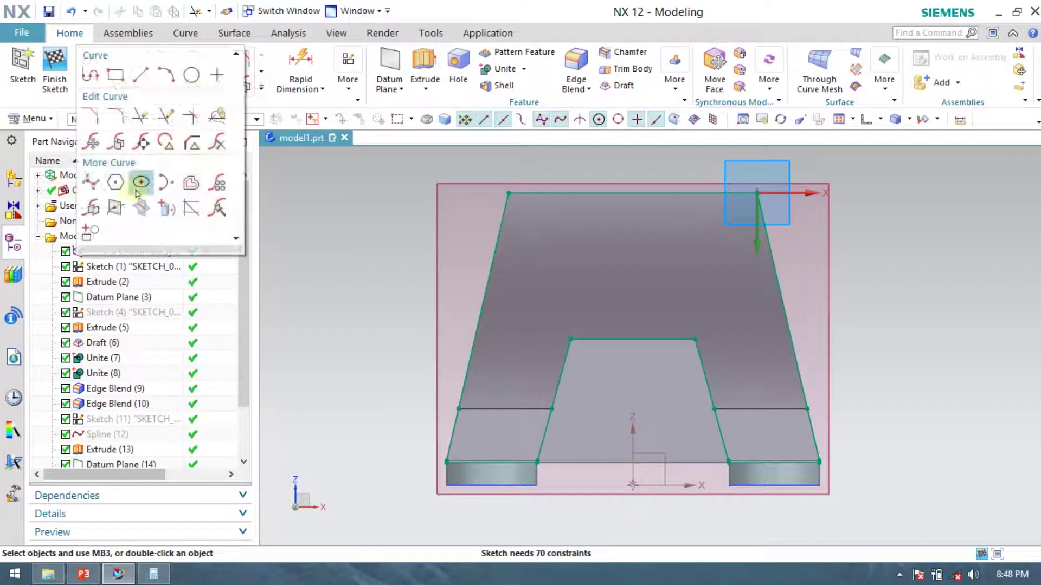
click(184, 185)
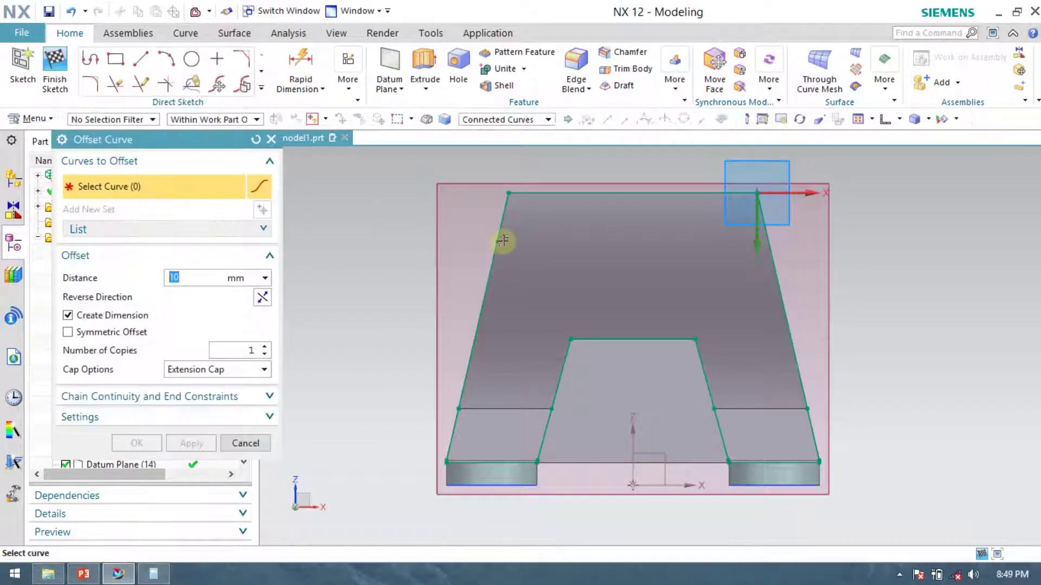
click(501, 242)
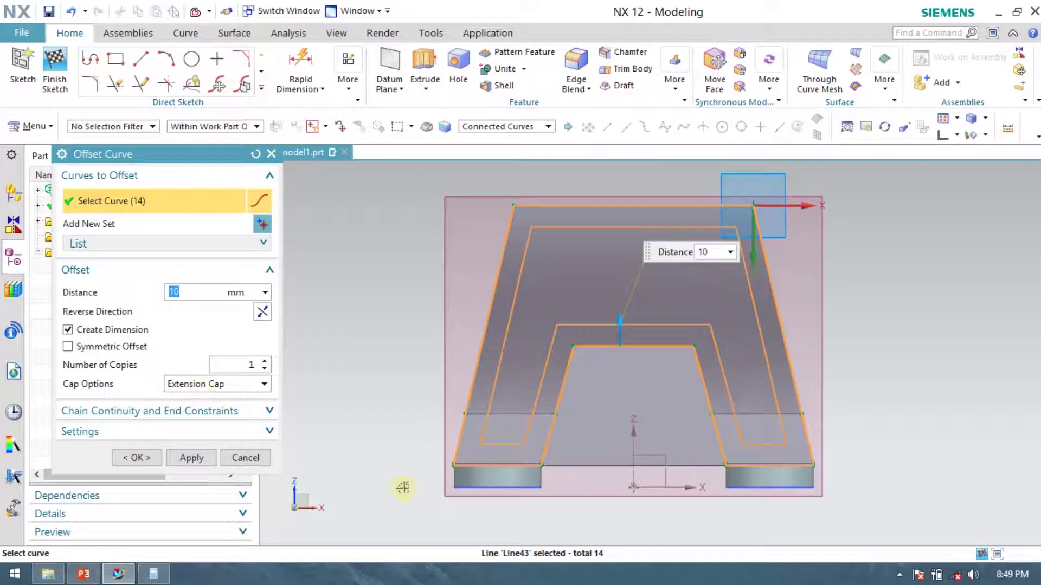
- Turn off Create Dimension for the offset and create the inset copy of the outline
click(166, 431)
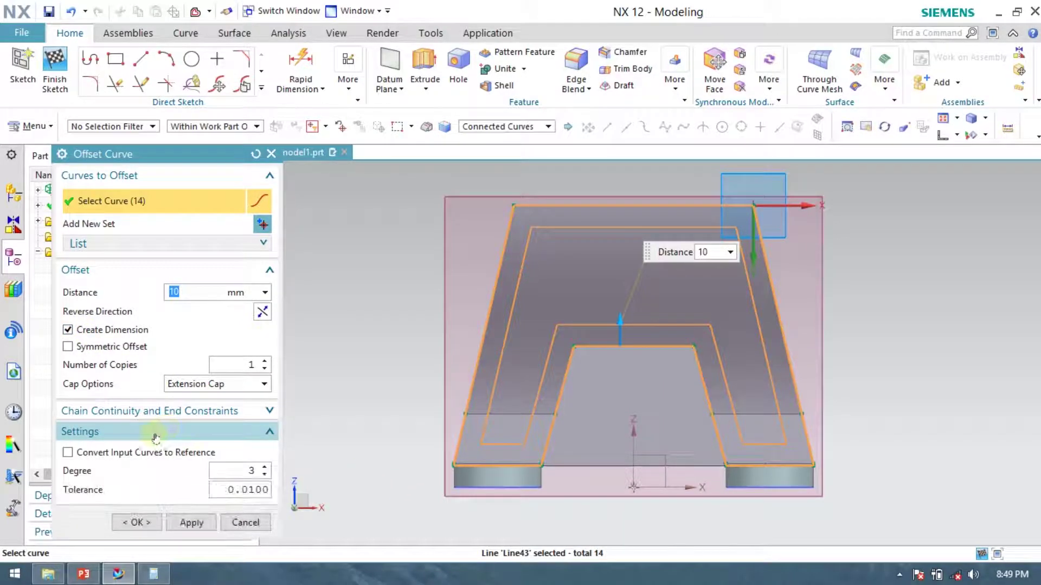
click(172, 412)
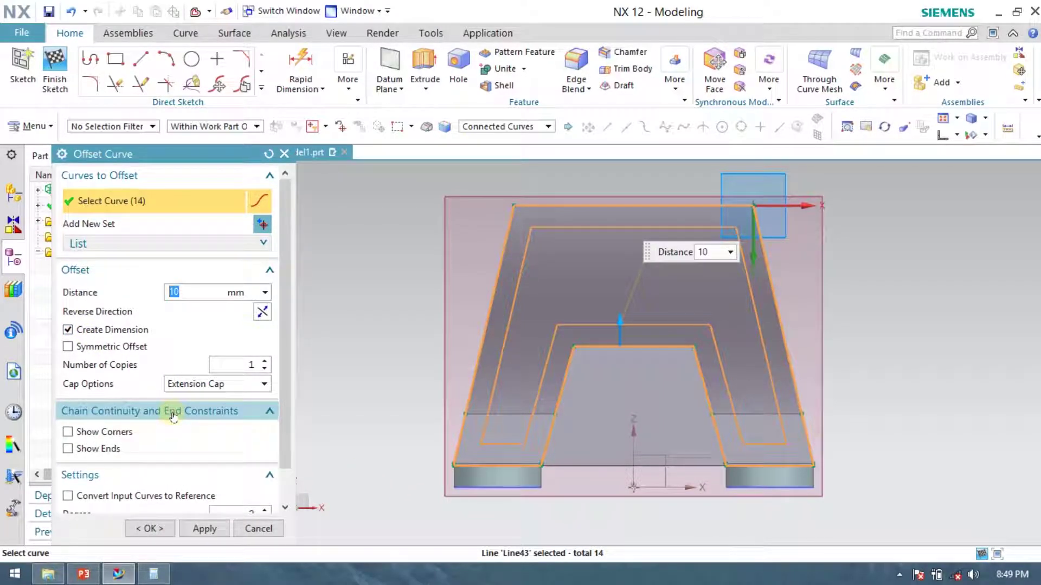
click(117, 432)
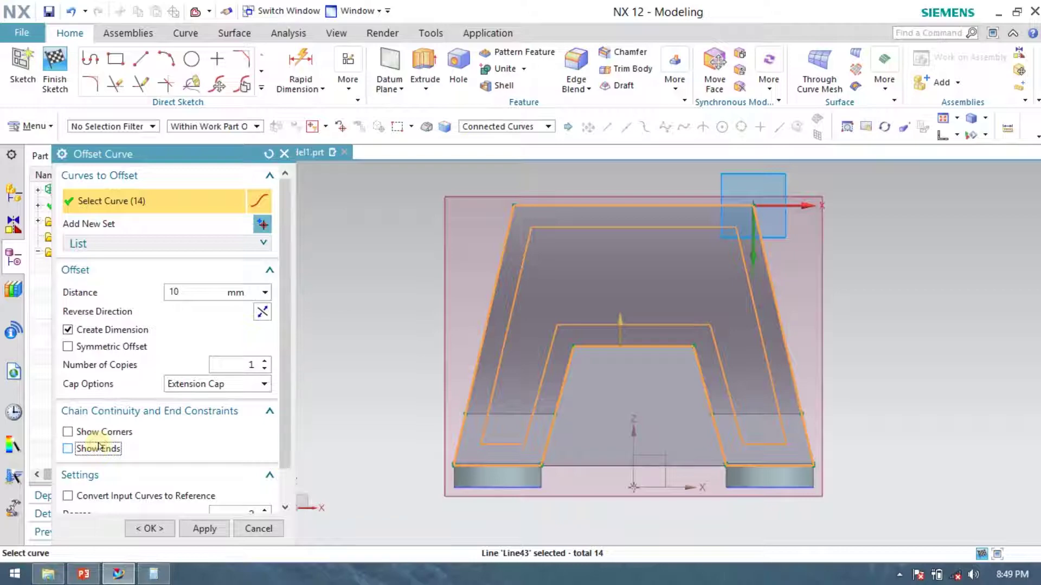
scroll(131, 326, down, 2)
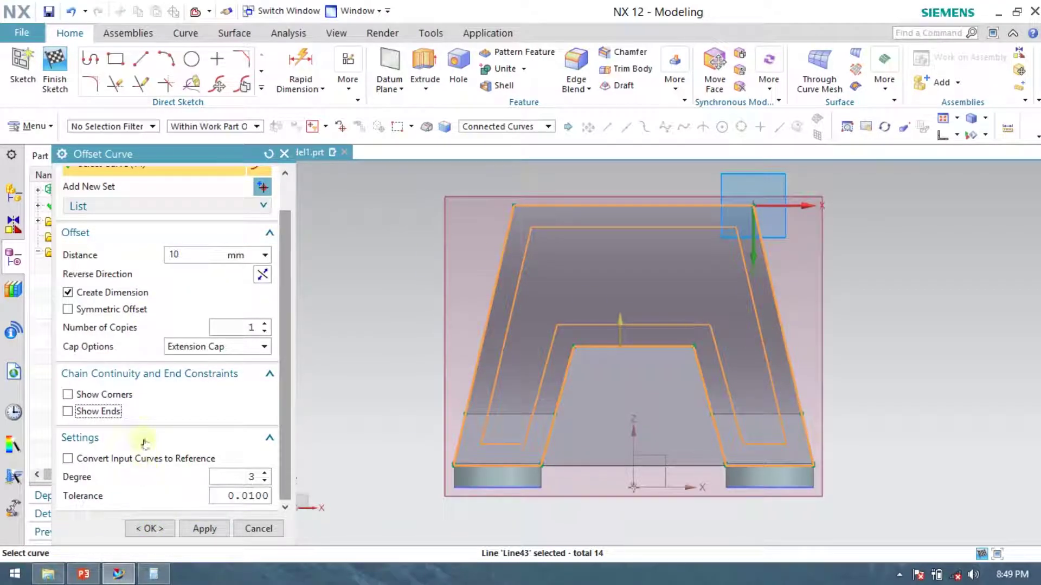
scroll(161, 302, up, 2)
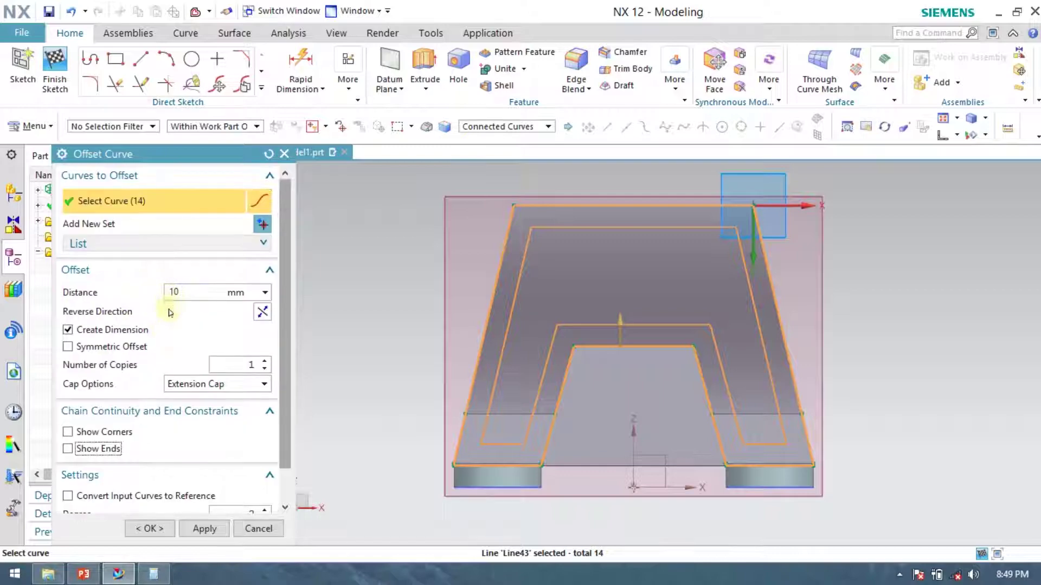
click(124, 332)
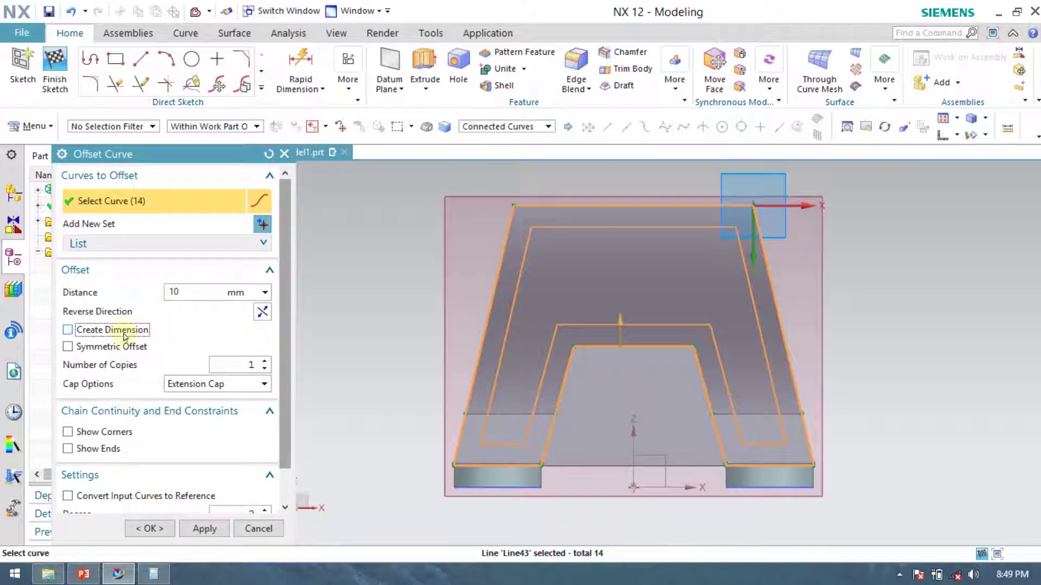
click(150, 528)
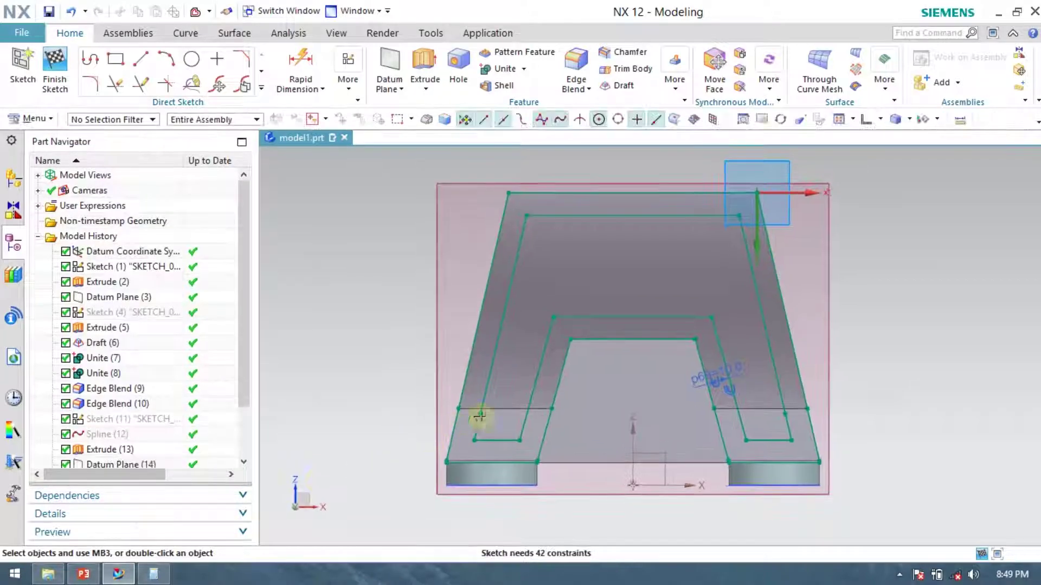
- Delete the offset relation linking the inner profile to the projected outline
scroll(710, 391, up, 5)
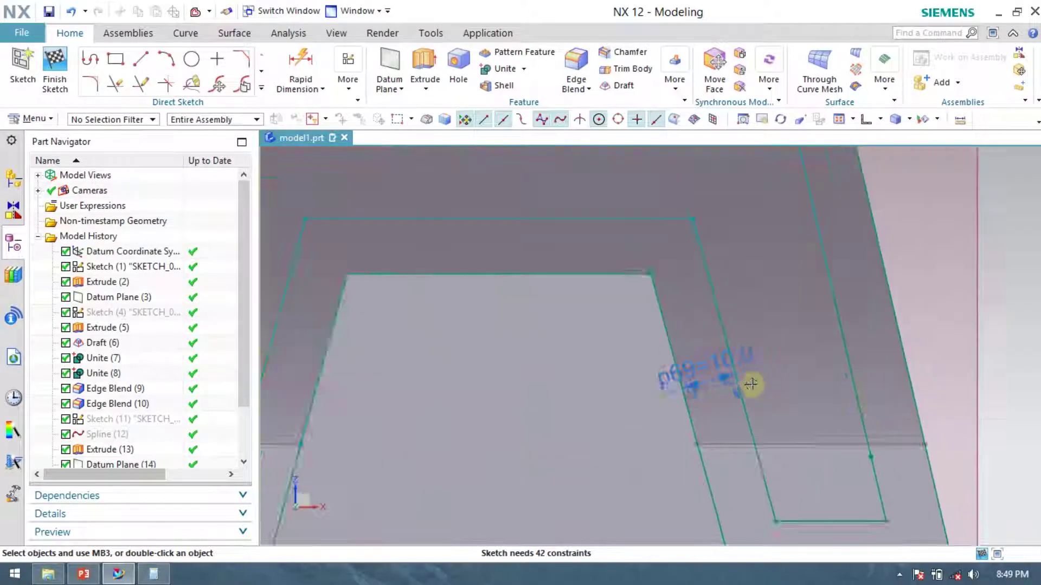
scroll(700, 407, up, 3)
right_click(761, 386)
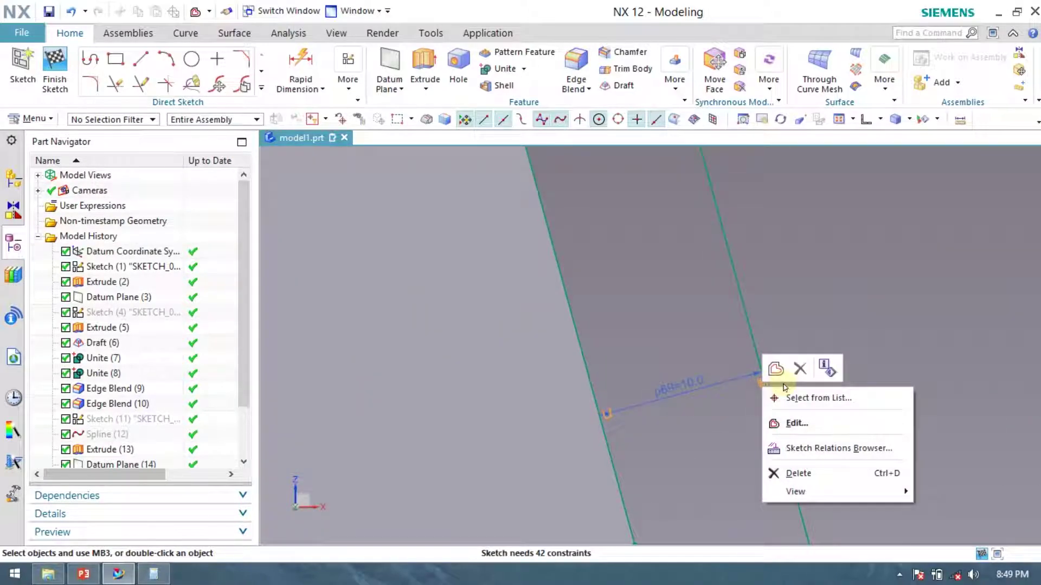
click(799, 369)
key(ctrl+f)
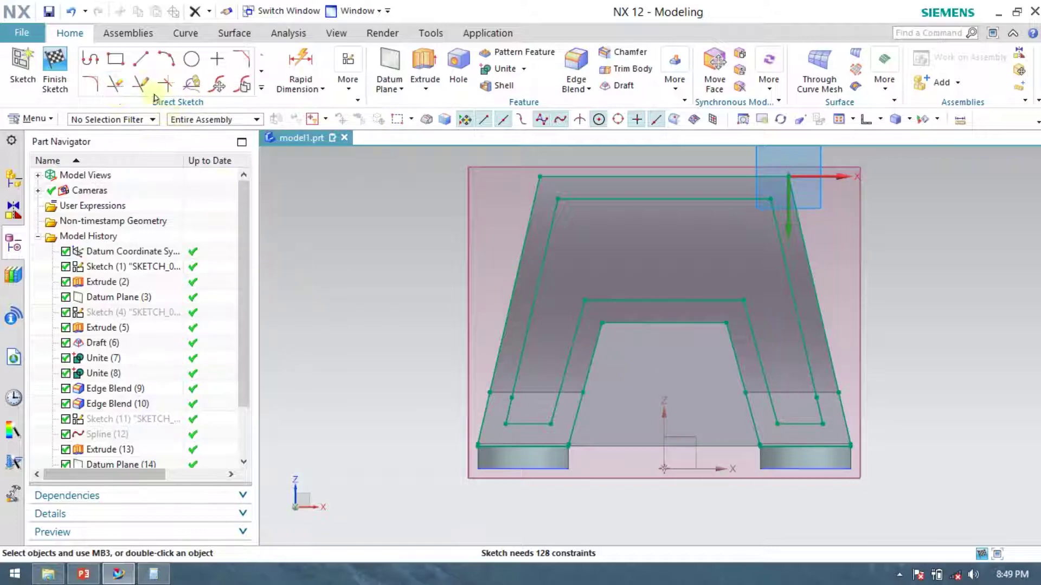
- Quick Trim all the projected outer outline curves, including the trapezoid opening and foot lines, leaving only the inset profile
click(118, 84)
click(518, 247)
click(545, 176)
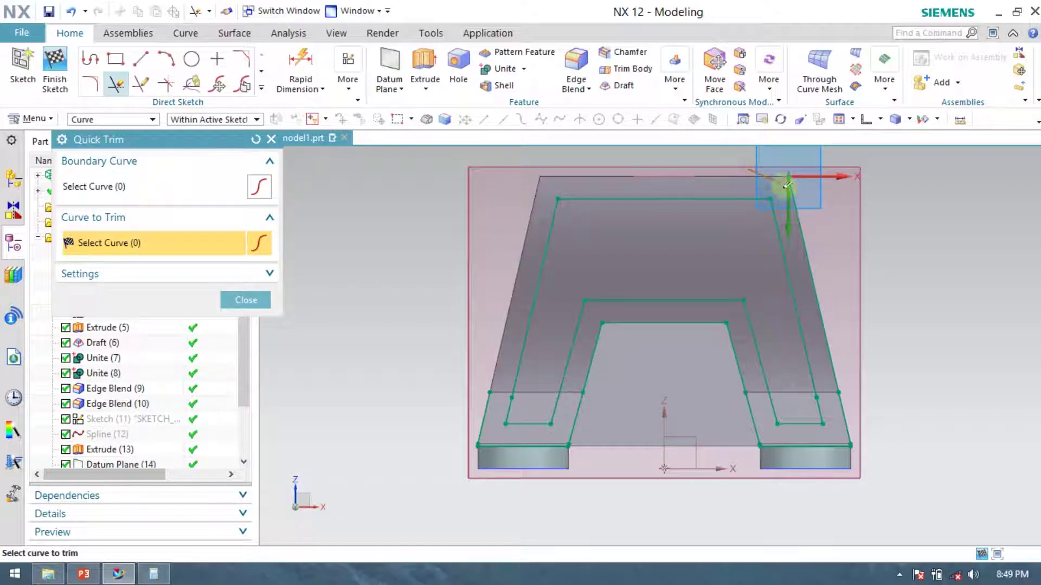
drag(847, 421, 806, 458)
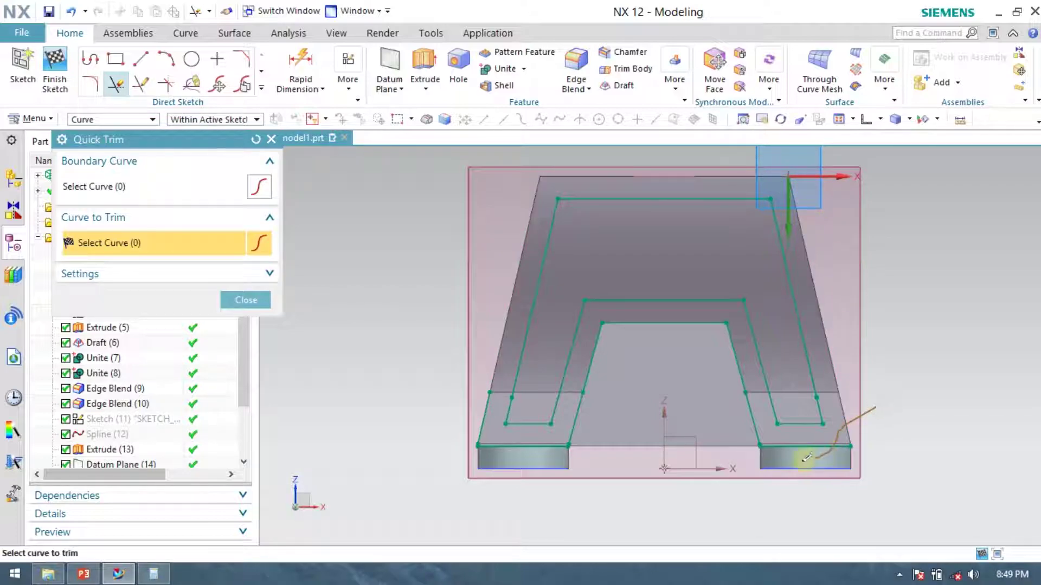
mouse_move(713, 335)
mouse_down()
mouse_move(653, 322)
mouse_move(598, 332)
mouse_move(587, 358)
mouse_move(596, 401)
mouse_up()
drag(478, 431, 491, 401)
drag(465, 278, 467, 280)
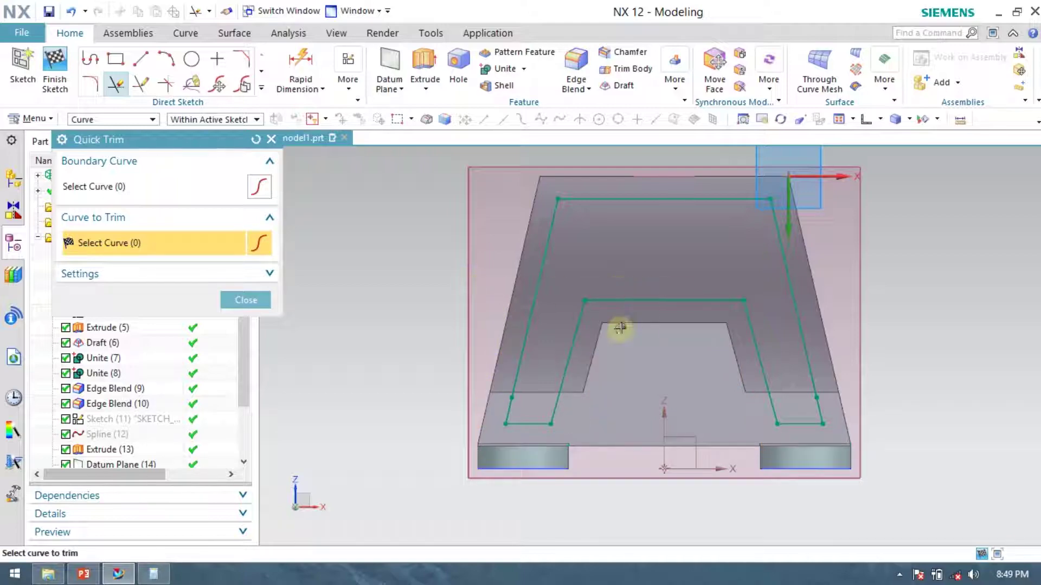
scroll(657, 260, down, 2)
scroll(658, 309, up, 4)
scroll(706, 304, down, 2)
scroll(656, 403, up, 1)
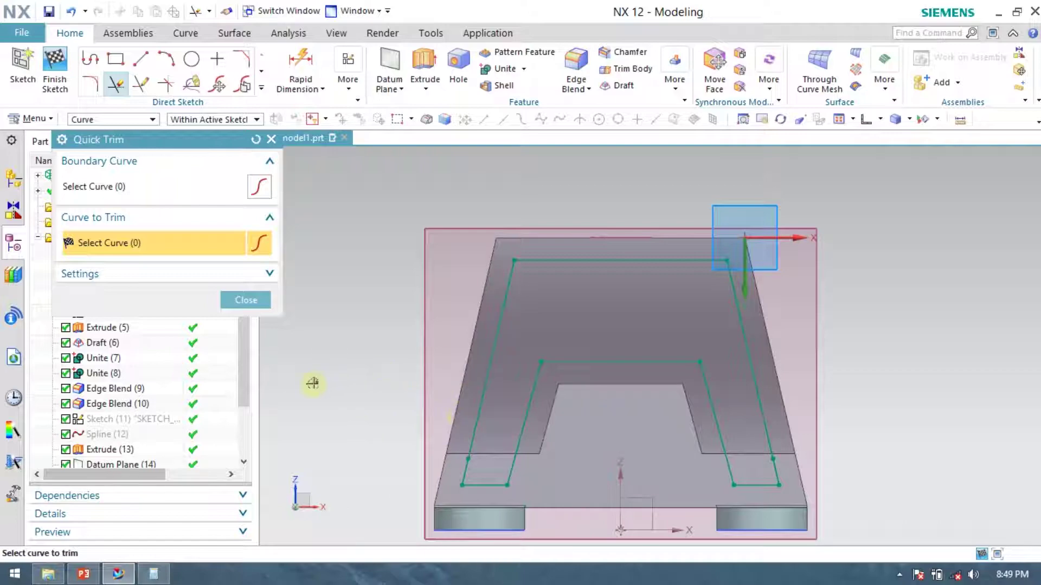
click(246, 300)
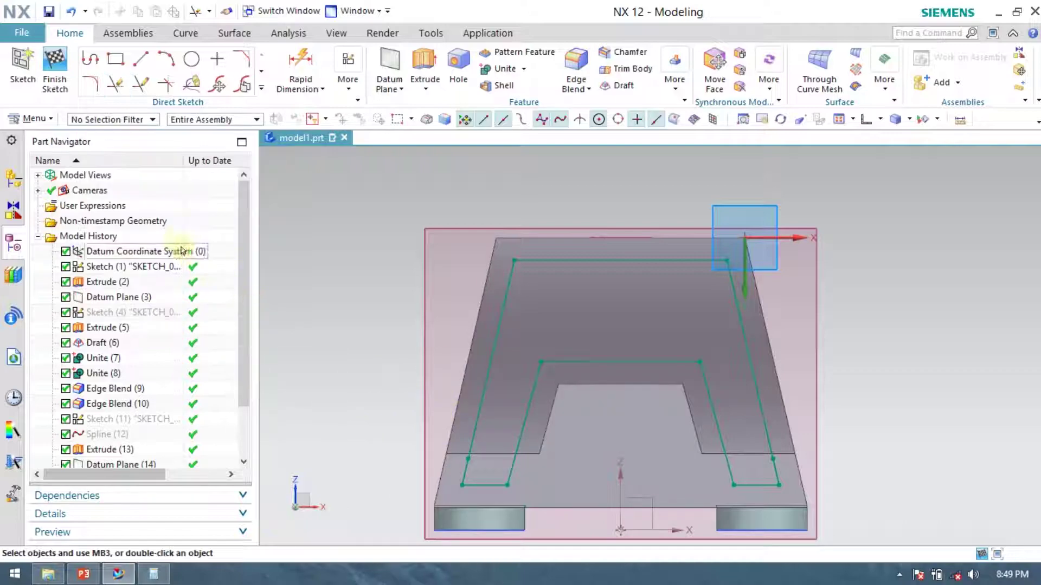
- Finish the sketch and extrude the inset profile 55 mm as a subtraction from the leg body
click(55, 70)
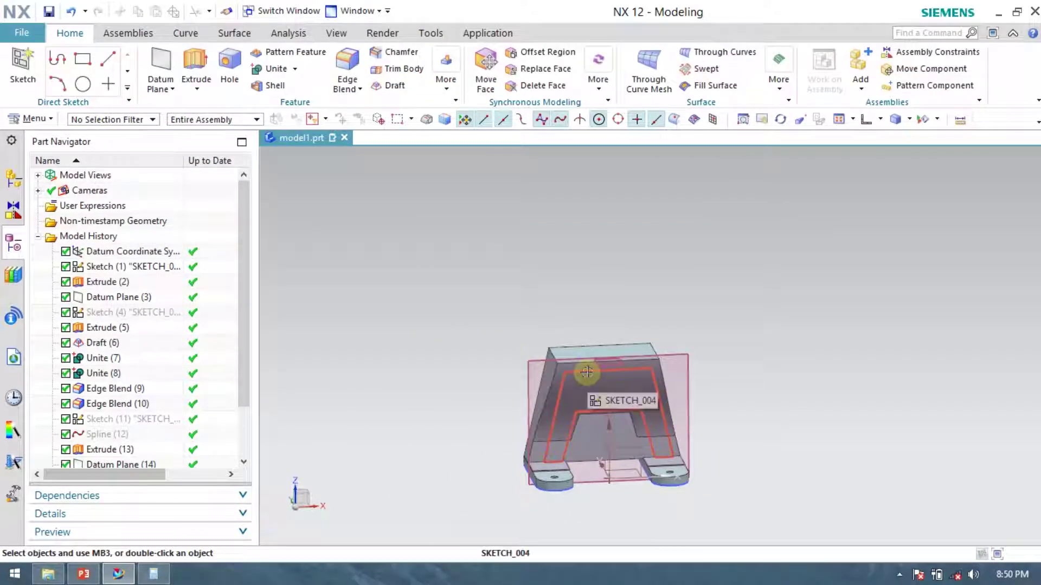
right_click(588, 373)
click(629, 223)
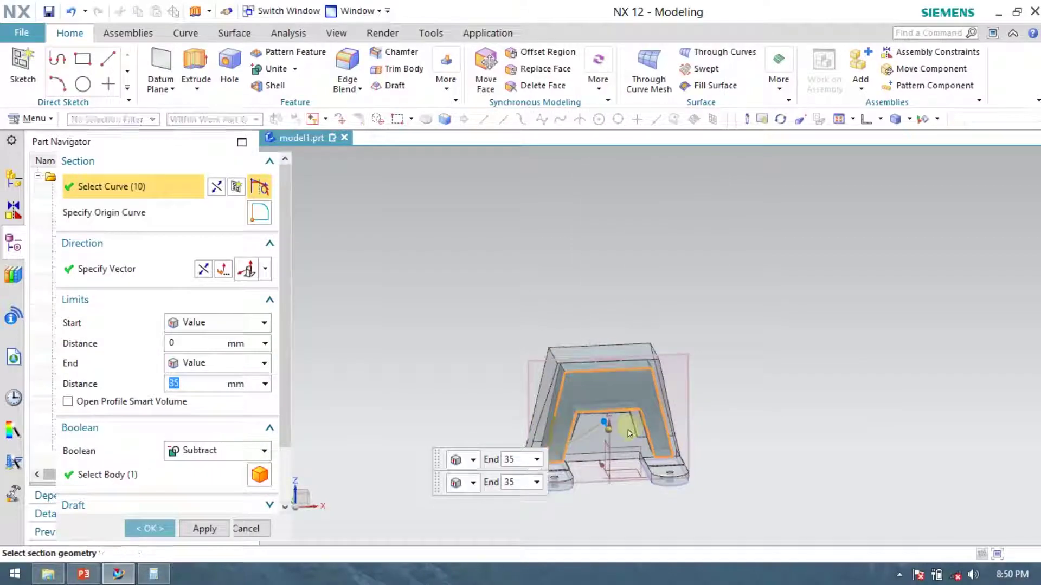
middle_drag(427, 410, 470, 428)
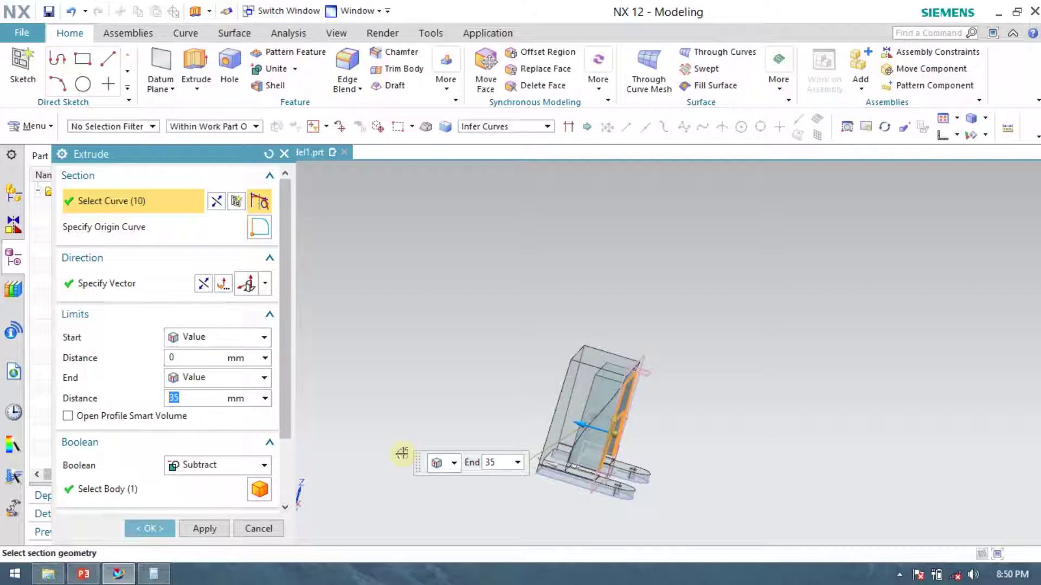
drag(580, 422, 566, 416)
click(160, 569)
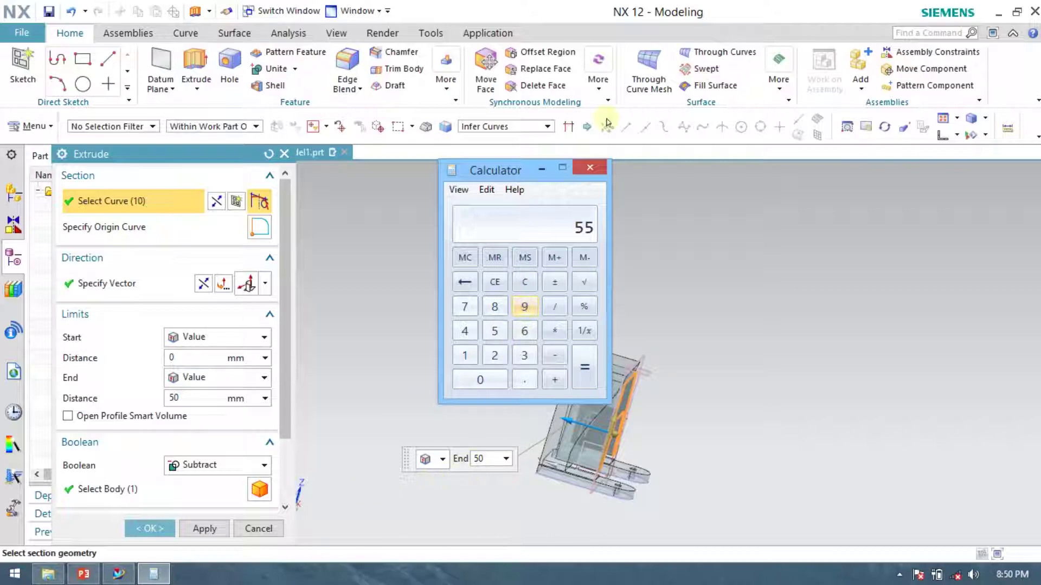
click(646, 108)
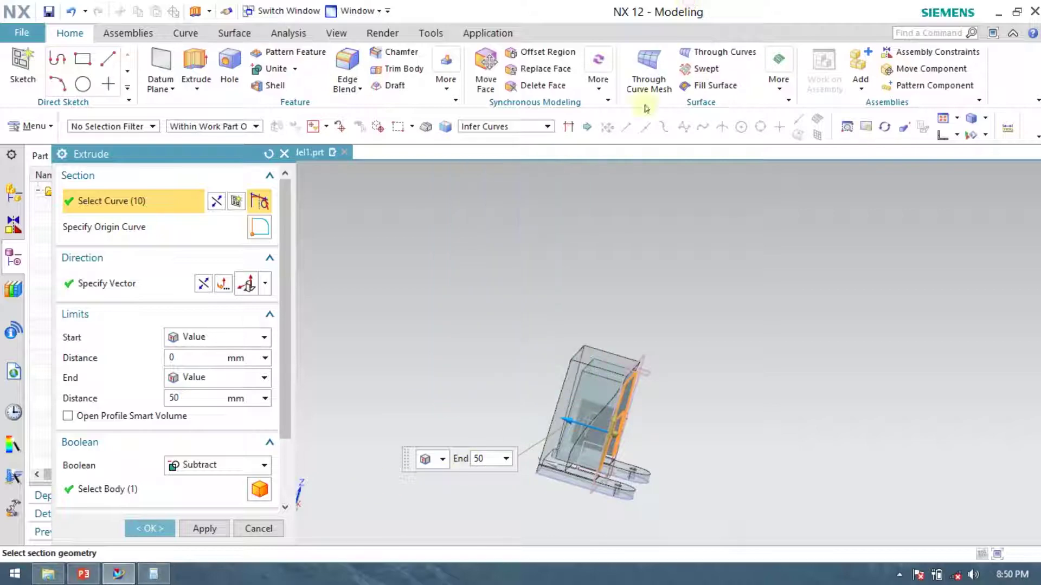
double_click(494, 459)
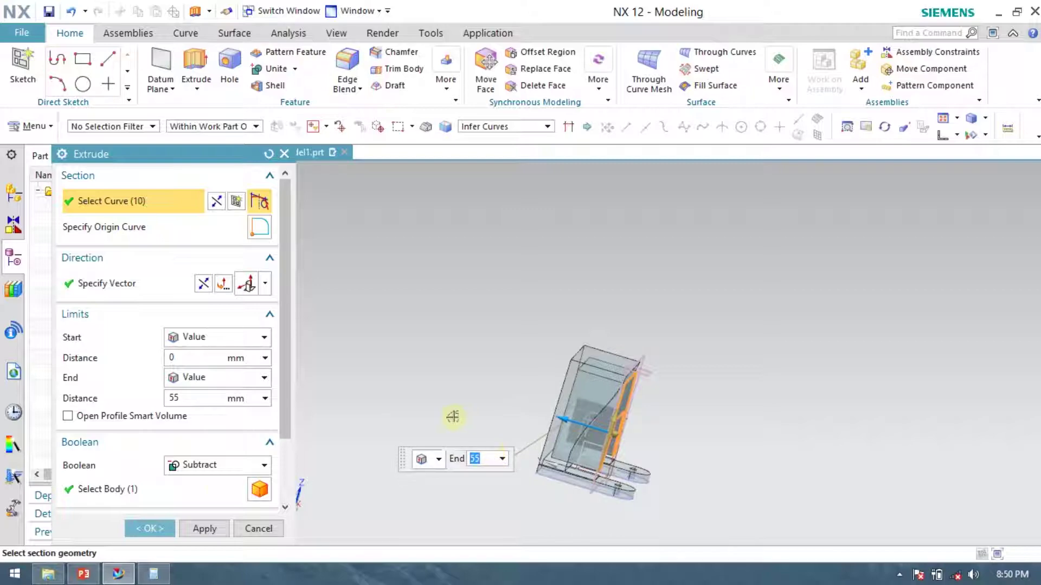
click(168, 528)
- Hide the large datum plane and the inset profile sketch around the new pocket
middle_drag(482, 441, 628, 417)
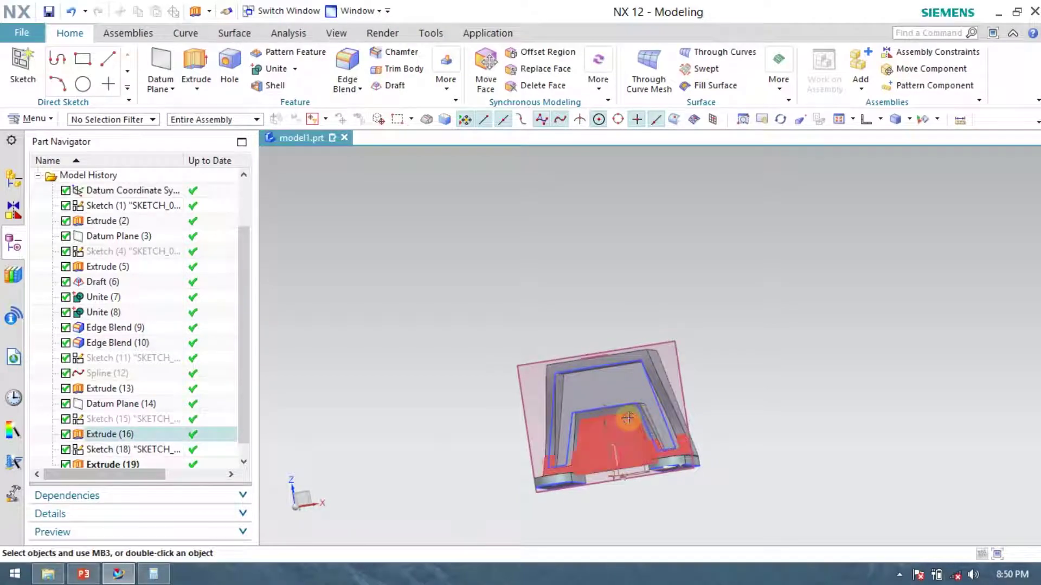
middle_drag(820, 420, 660, 401)
right_click(685, 376)
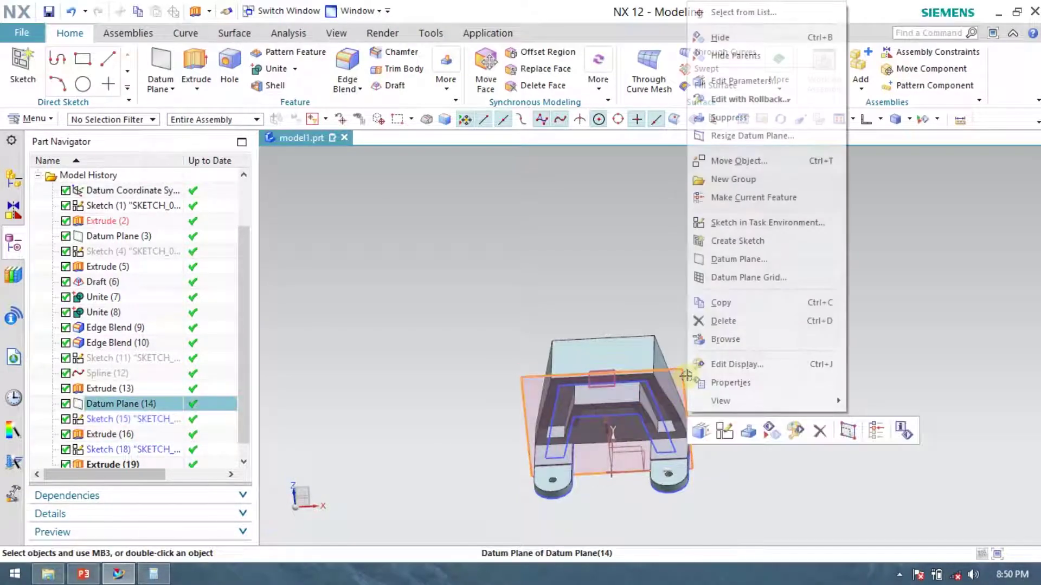
key(ctrl+b)
scroll(507, 419, up, 5)
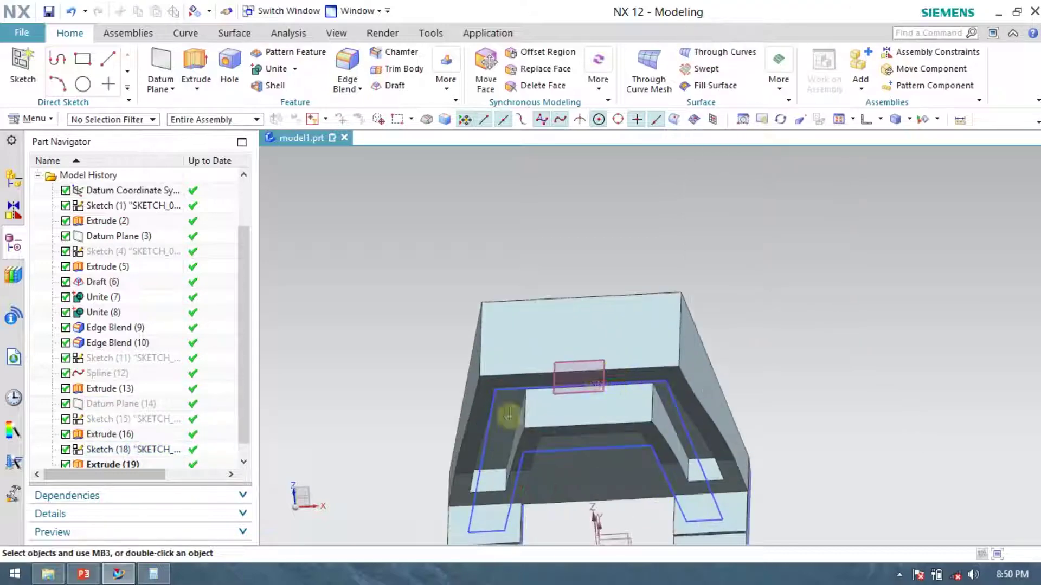
right_click(679, 412)
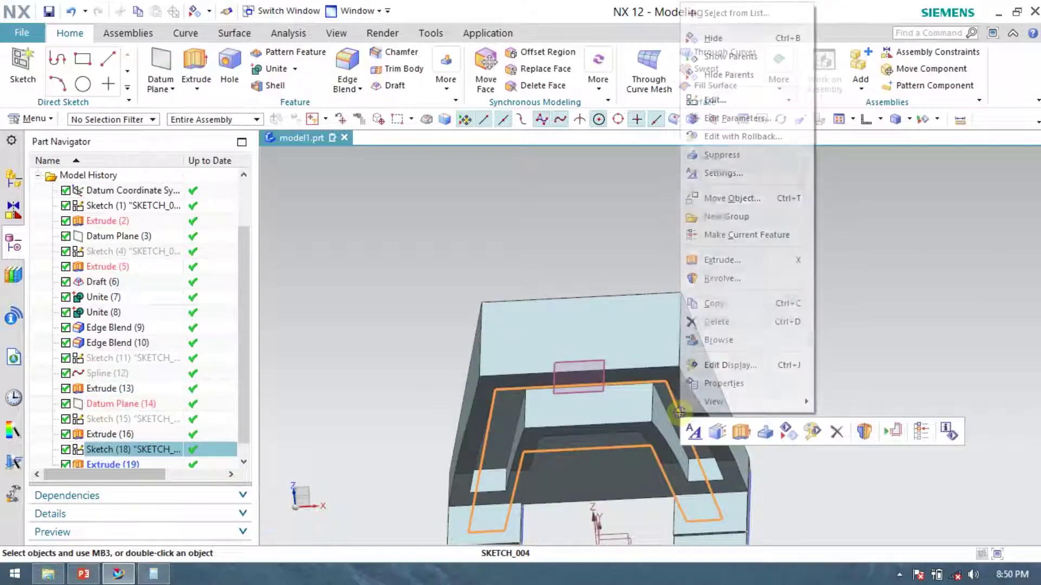
click(684, 424)
- Start a new sketch on the small datum plane at the top of the leg body
click(22, 65)
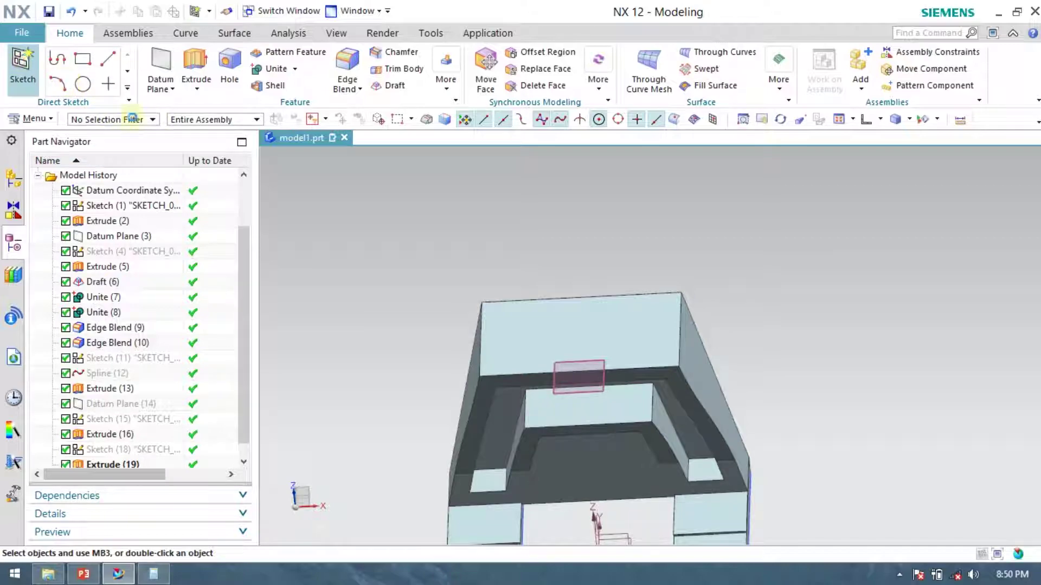
click(569, 379)
click(186, 331)
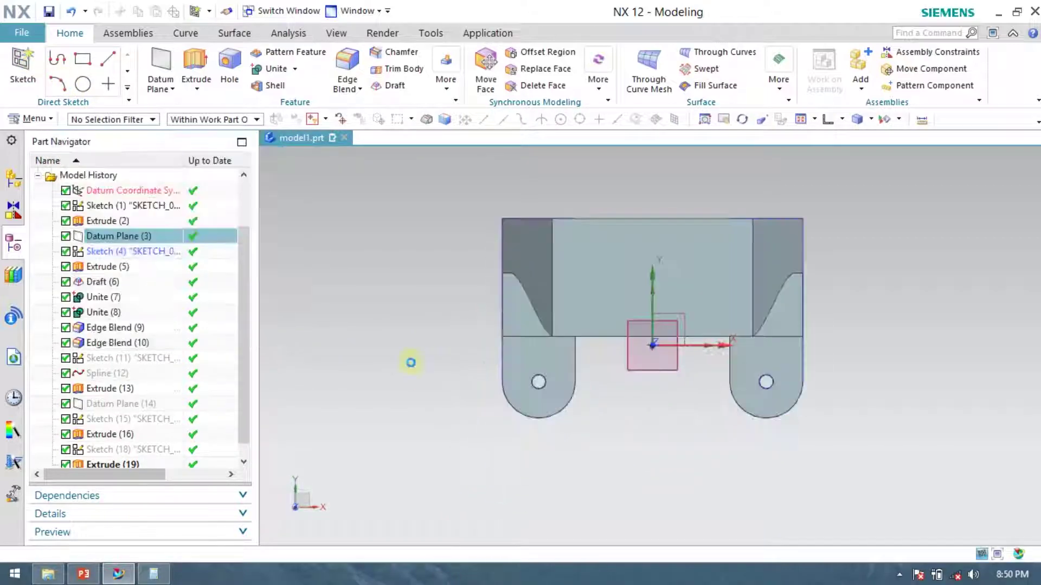
scroll(660, 307, up, 4)
scroll(535, 381, down, 4)
scroll(563, 303, up, 2)
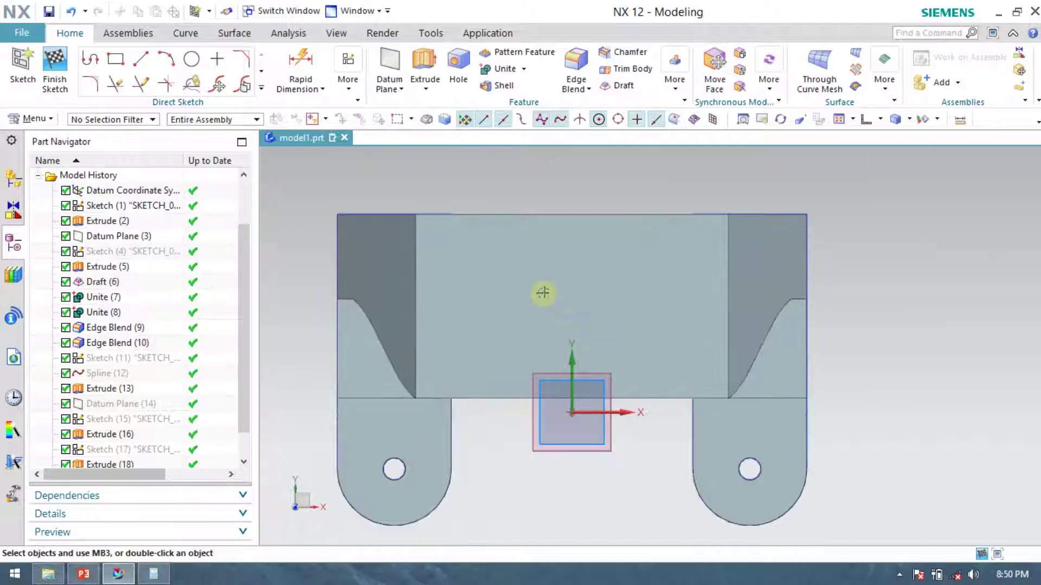
- Draw a vertical line between the midpoints of the top face's long edges and convert it to a reference line
click(141, 59)
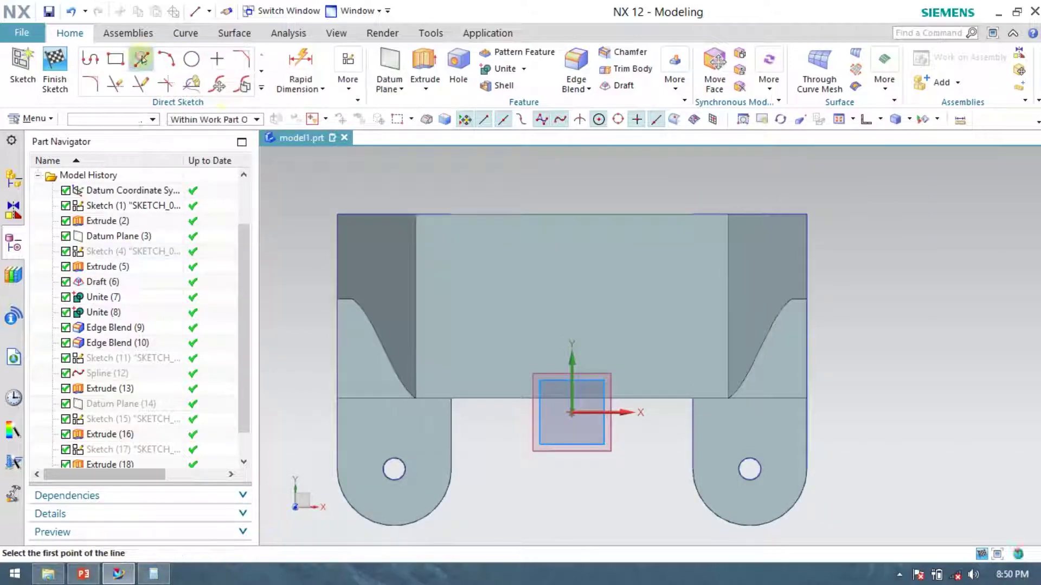
click(572, 398)
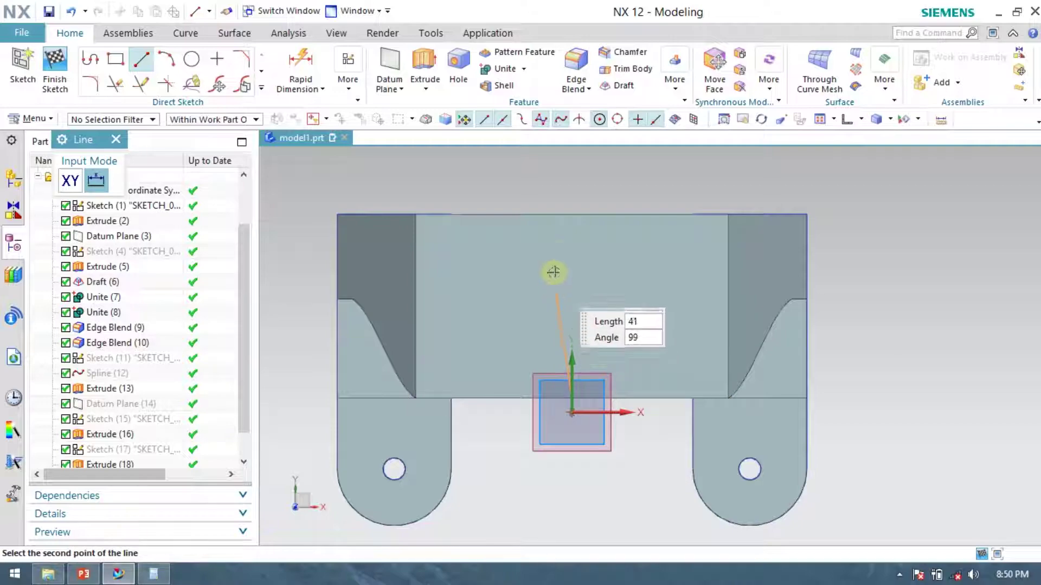
click(573, 215)
key(Escape)
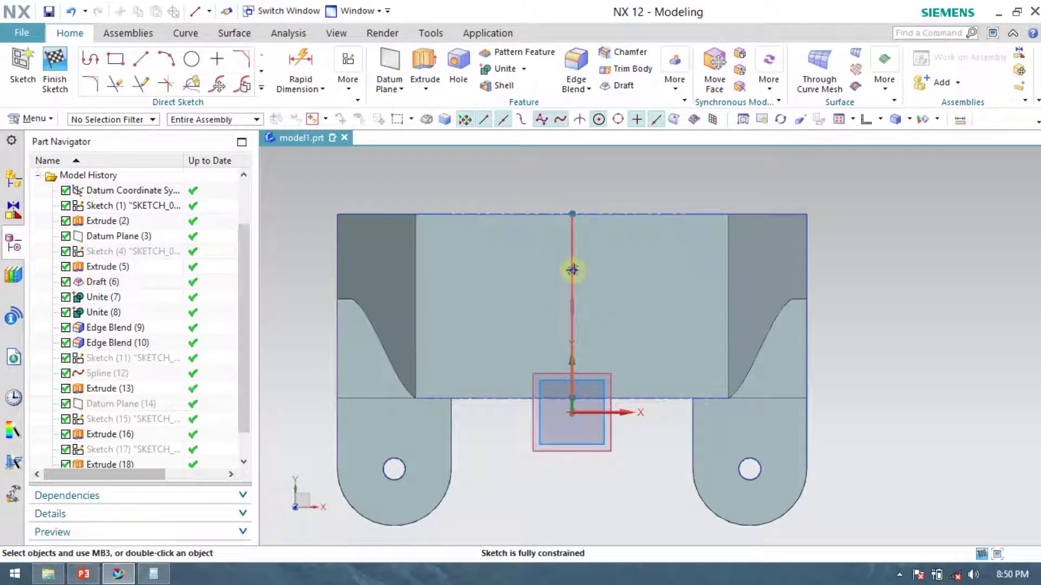
right_click(572, 270)
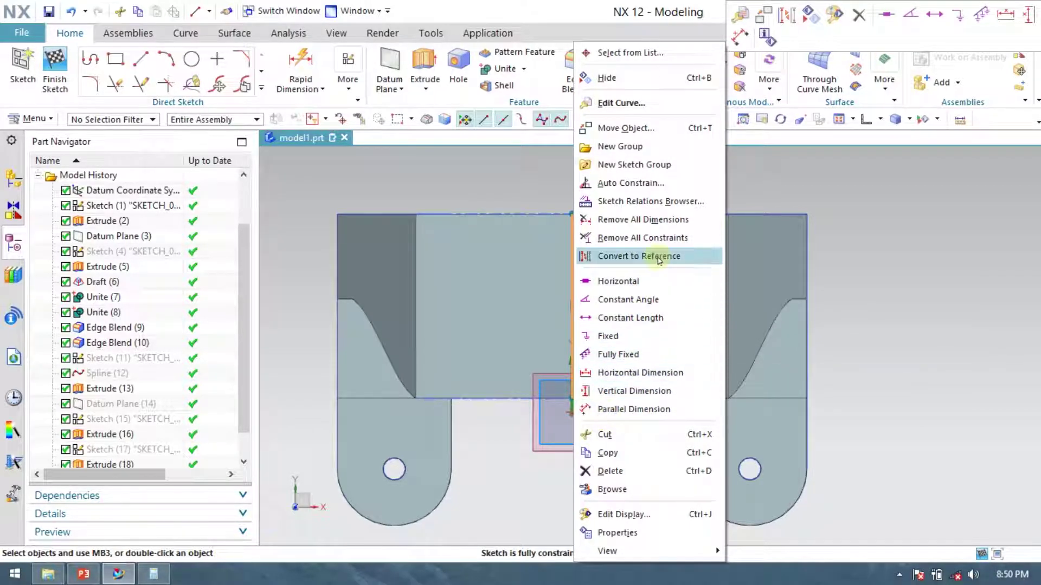
click(639, 256)
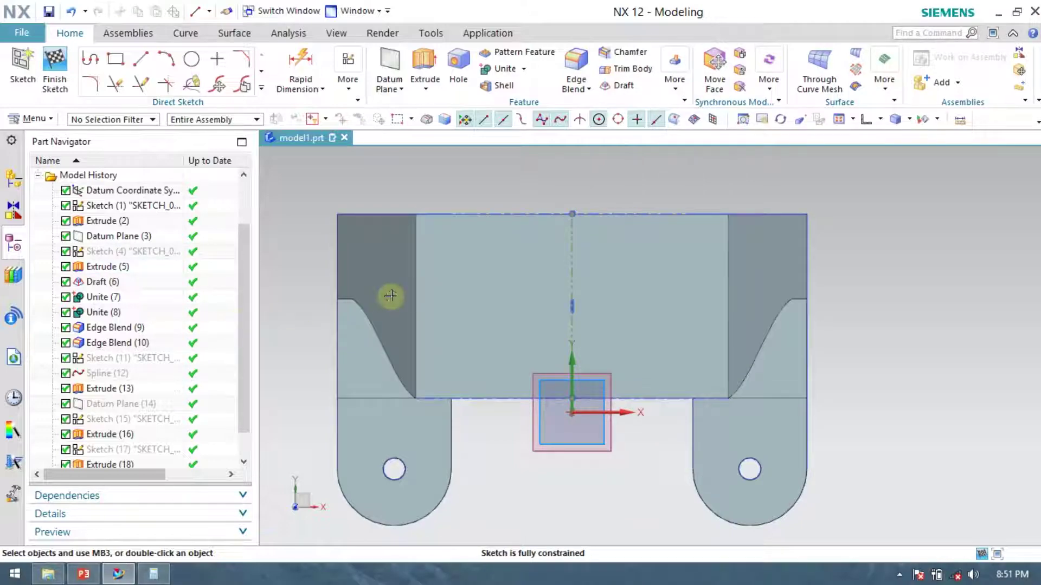
- Sketch a 4.5 mm diameter circle on the top face, left of the vertical reference line
click(192, 60)
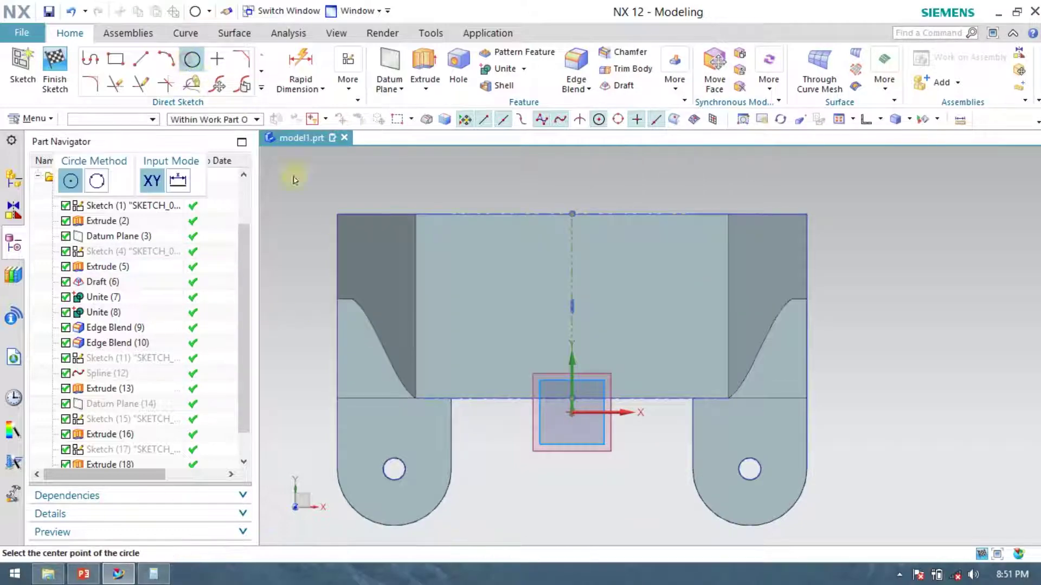
click(517, 293)
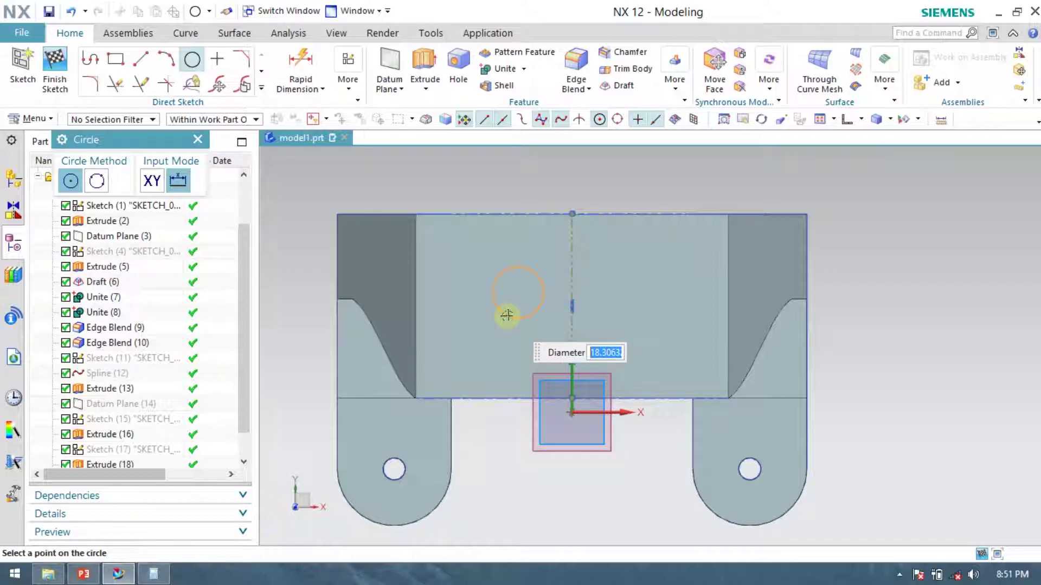
text(4.5)
key(Return)
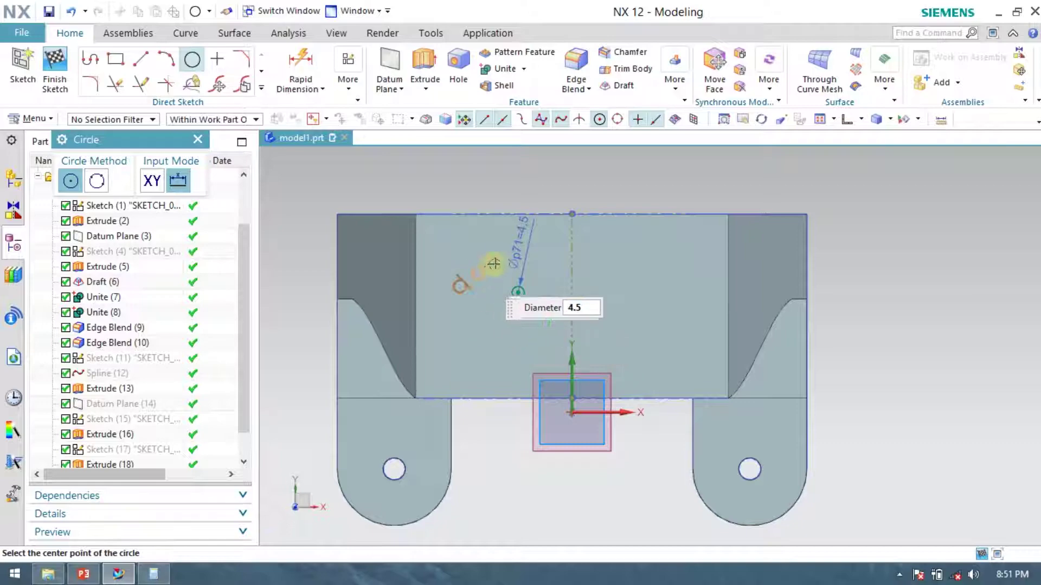
scroll(504, 277, up, 4)
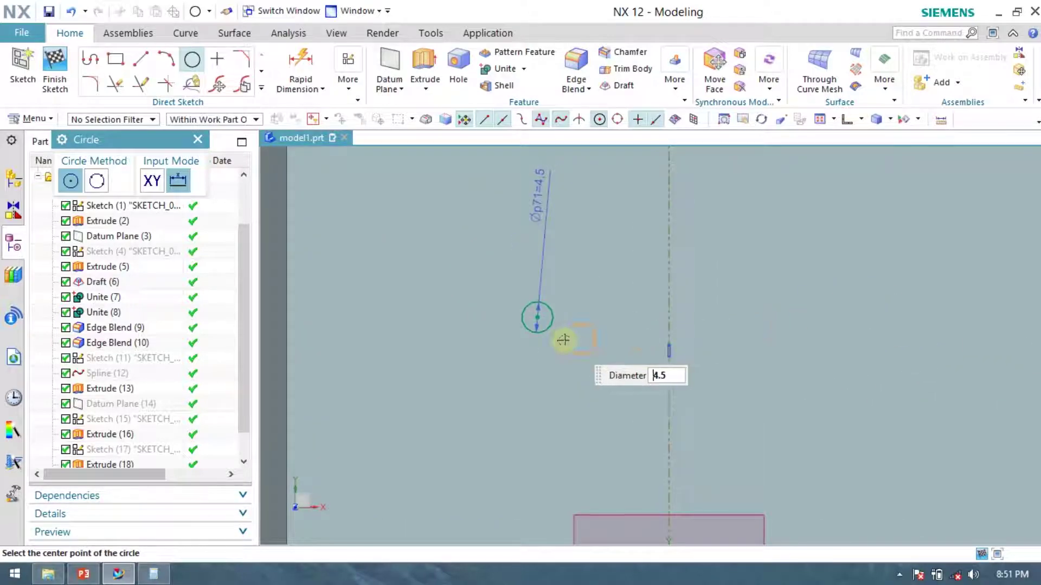
key(Escape)
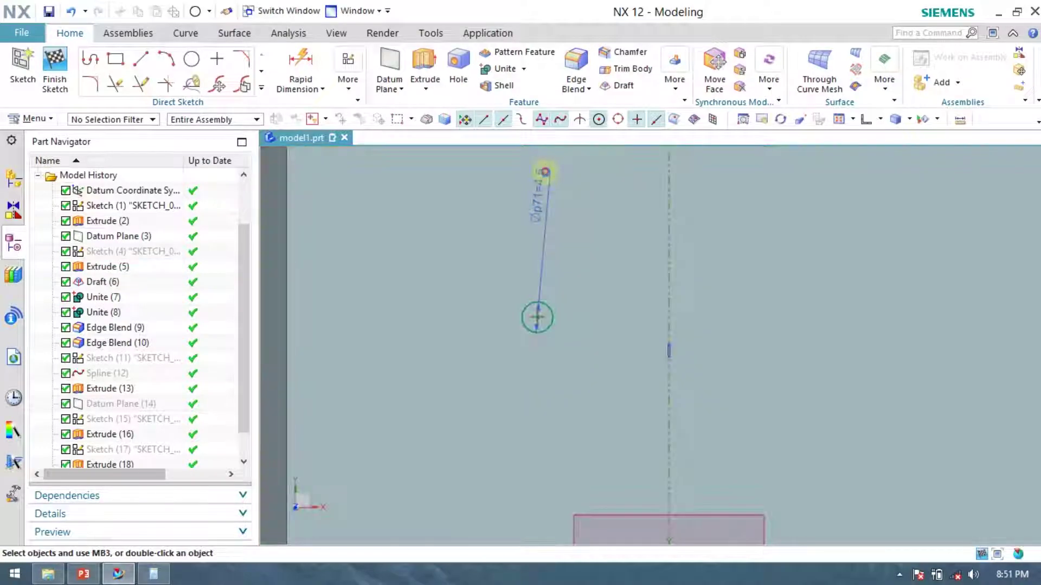
- Set the circle's diameter dimension to 14.5 mm
click(542, 175)
double_click(542, 175)
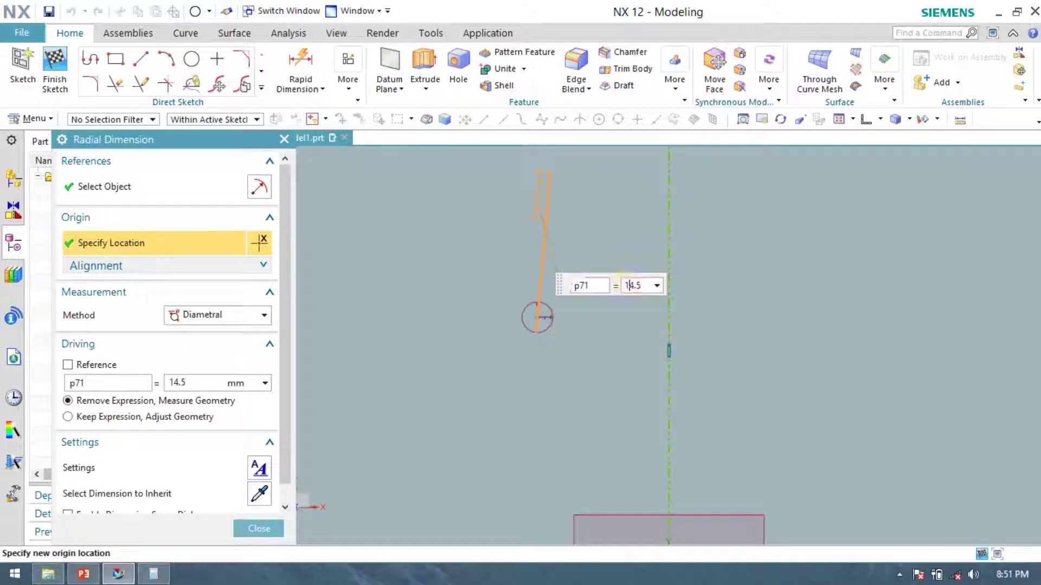
text(1)
key(Return)
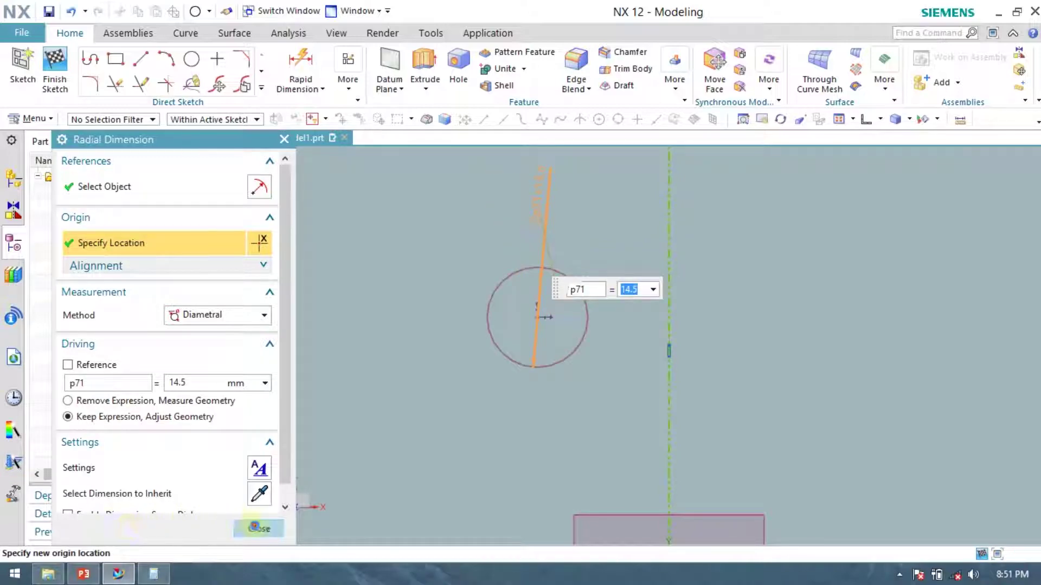
click(258, 529)
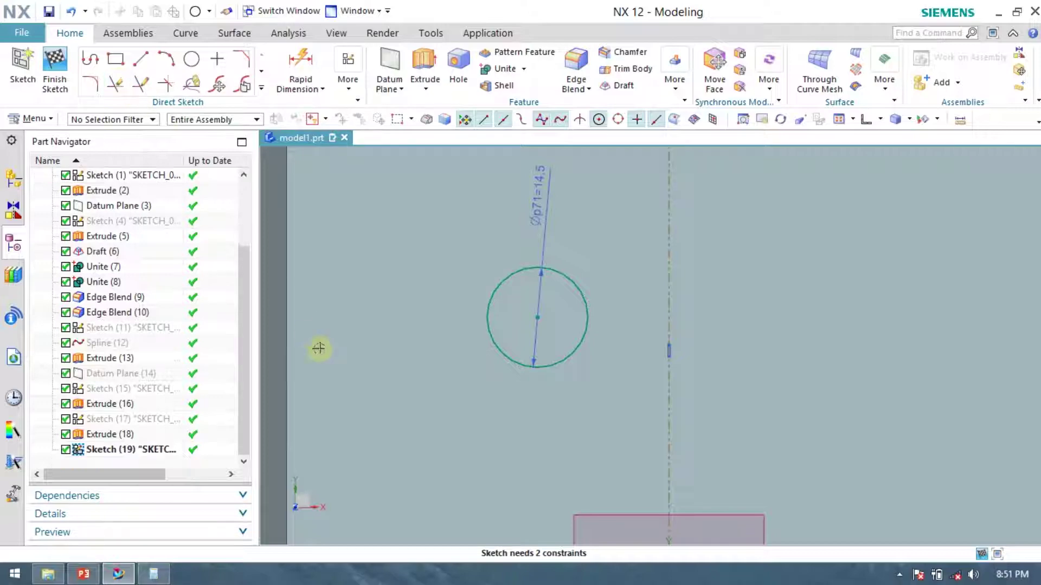
- Sketch a second circle about 9 mm in diameter level with the first, on the other side of the reference line
scroll(305, 332, down, 2)
click(191, 61)
click(613, 326)
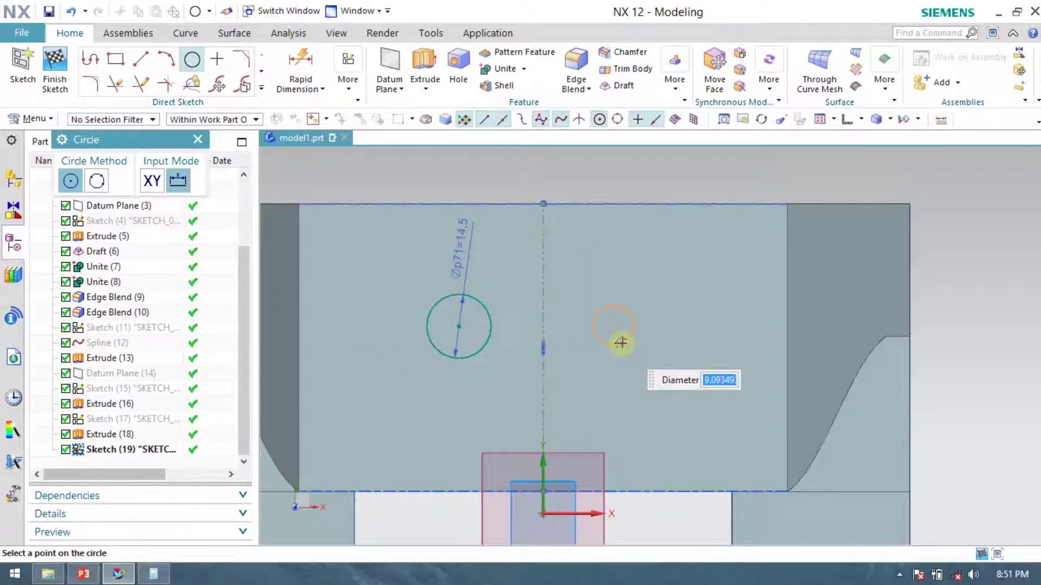
click(618, 343)
key(Escape)
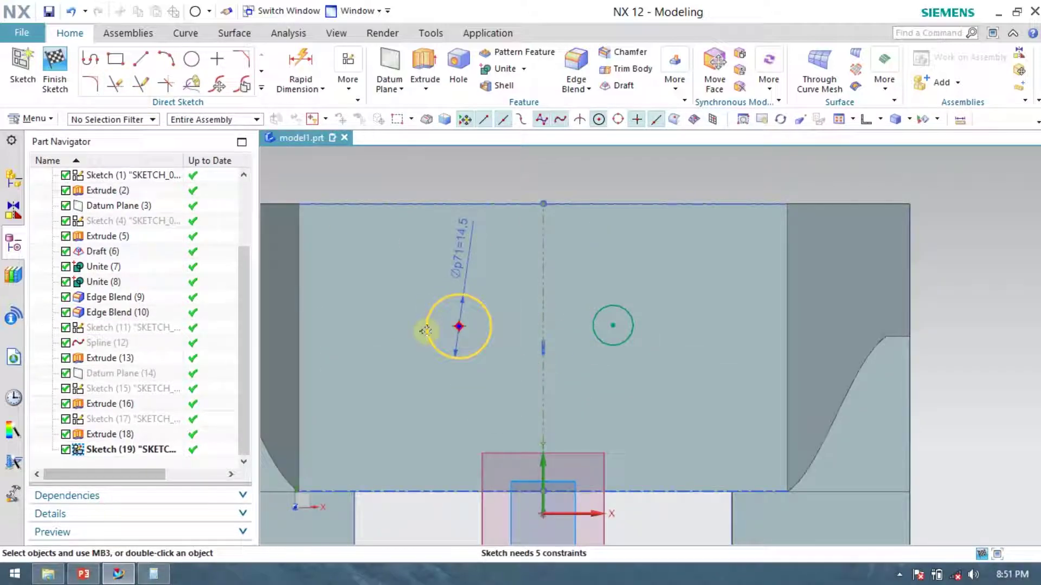
- Apply an Equal Radius constraint between the two circles
key(c)
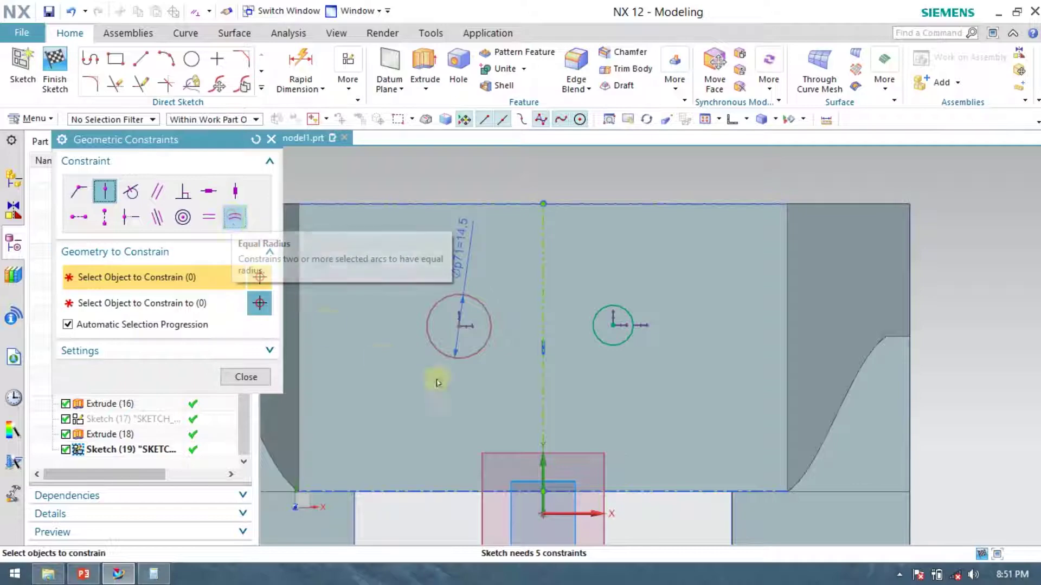
click(234, 218)
click(478, 294)
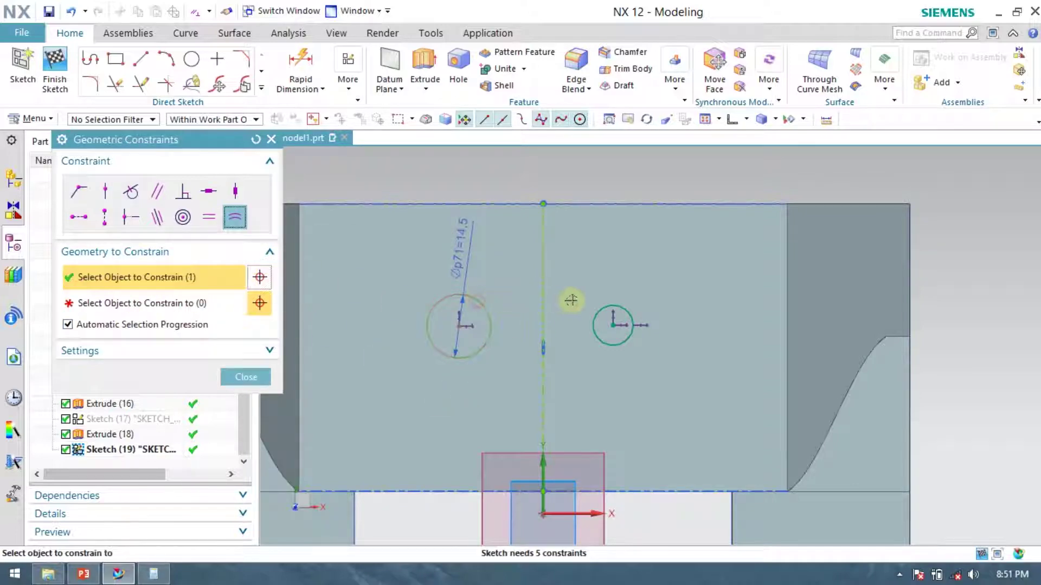
click(624, 307)
click(268, 380)
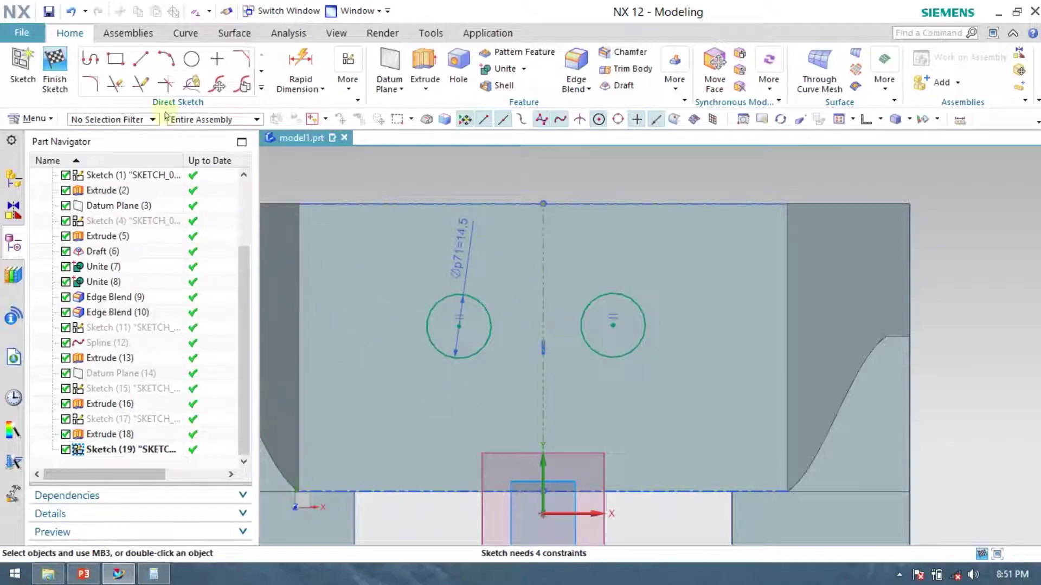
- Dimension the horizontal distance between the two circle centers and set it to 60 mm
click(300, 63)
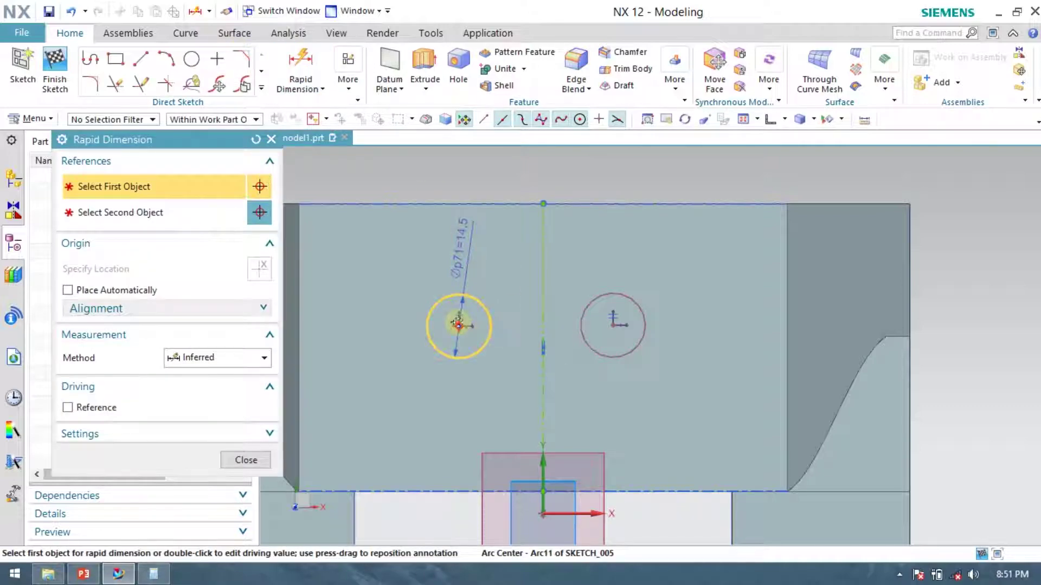
click(461, 325)
click(613, 324)
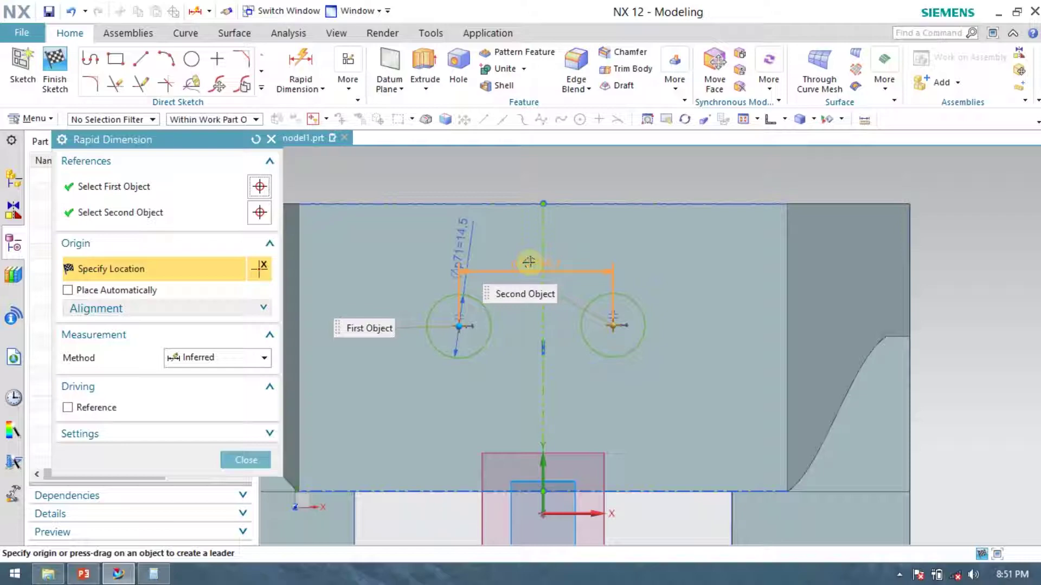
click(512, 253)
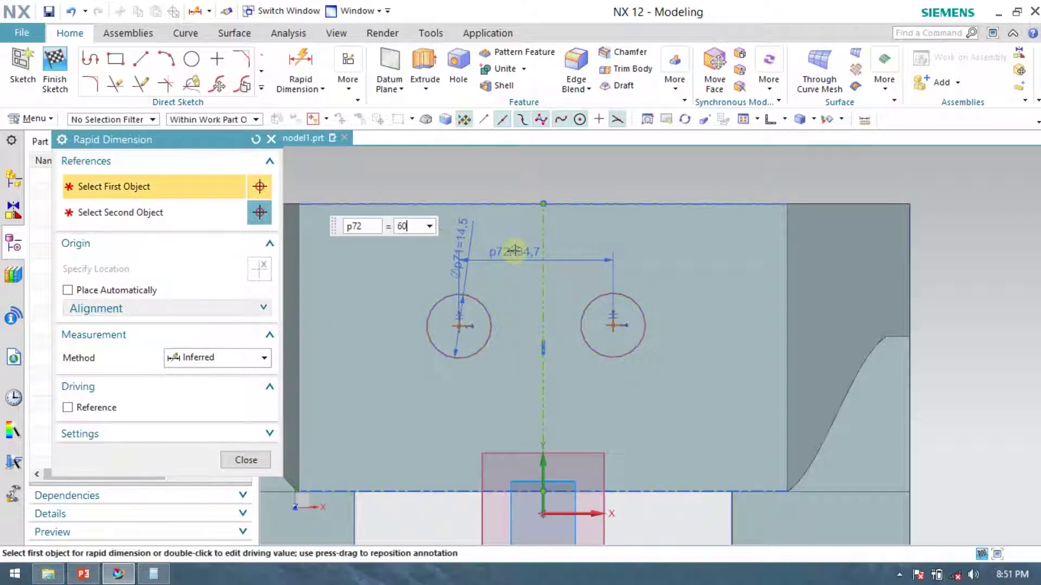
text(60)
key(Return)
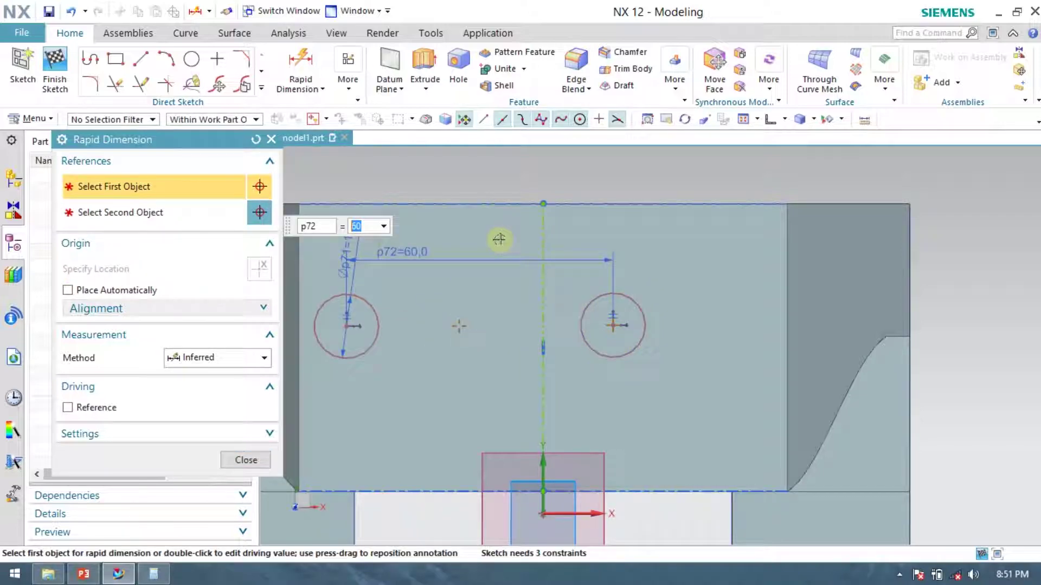
- Dimension the right-hand circle's center to the nearest side edge of the top face and set it to 25 mm
click(611, 324)
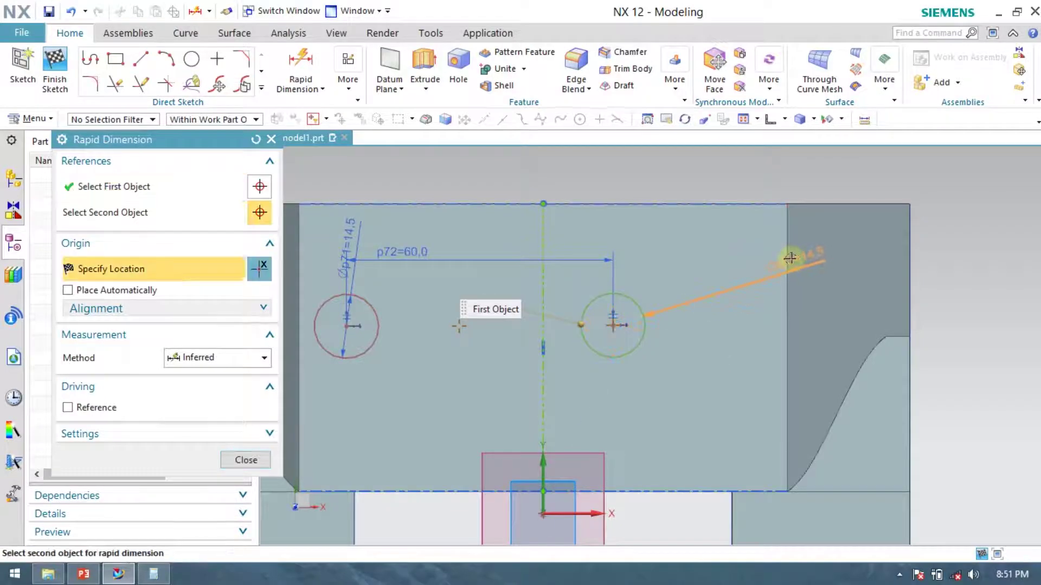
click(789, 262)
click(725, 264)
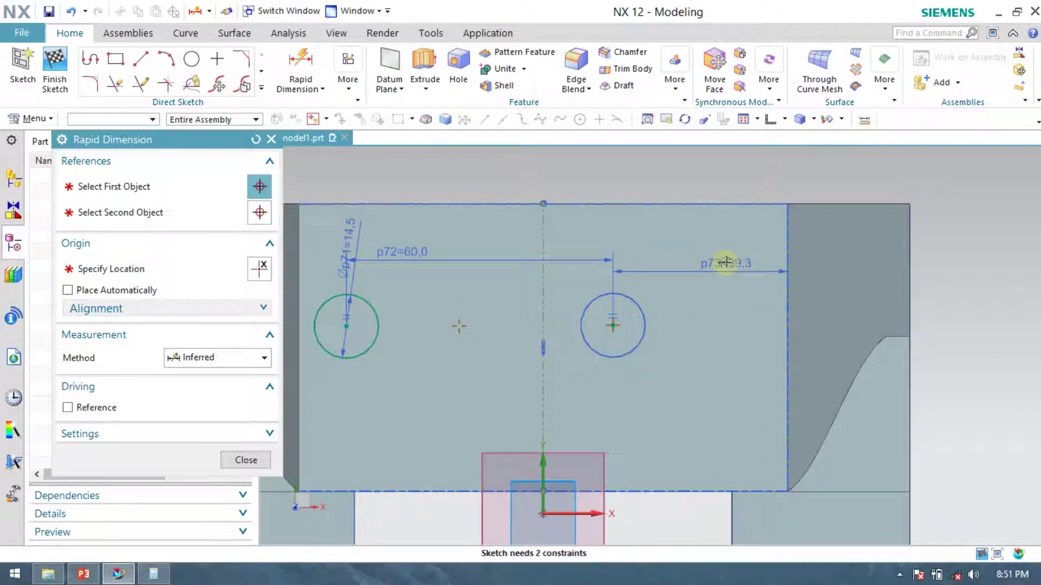
key(Return)
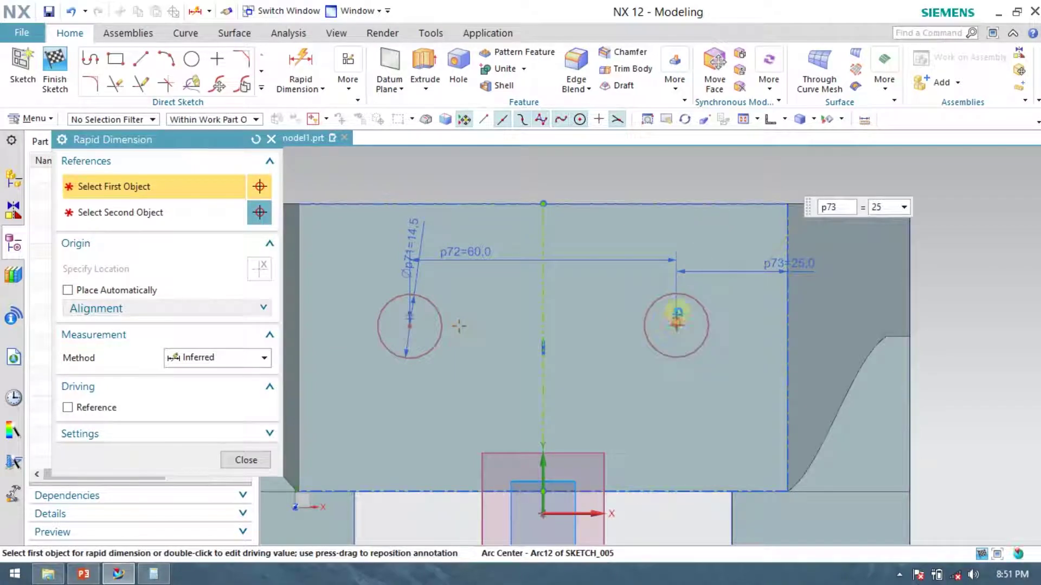
- Dimension the right-hand circle's center to the top face's back edge and set it to 32 mm
click(674, 324)
click(674, 203)
click(733, 239)
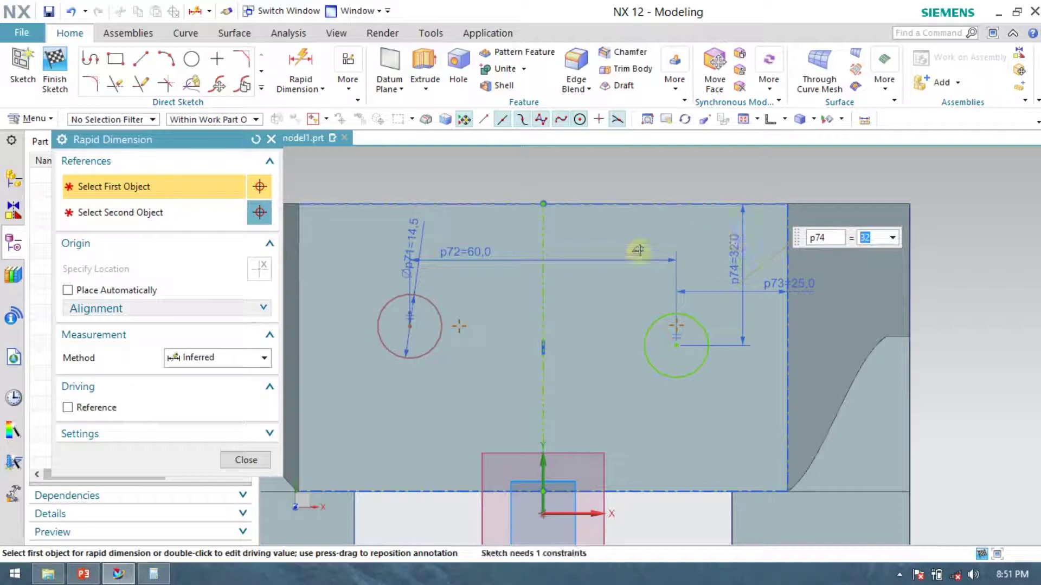
- Dimension the left-hand circle's center to the top face's back edge, set it to 32 mm, and end dimensioning
click(411, 325)
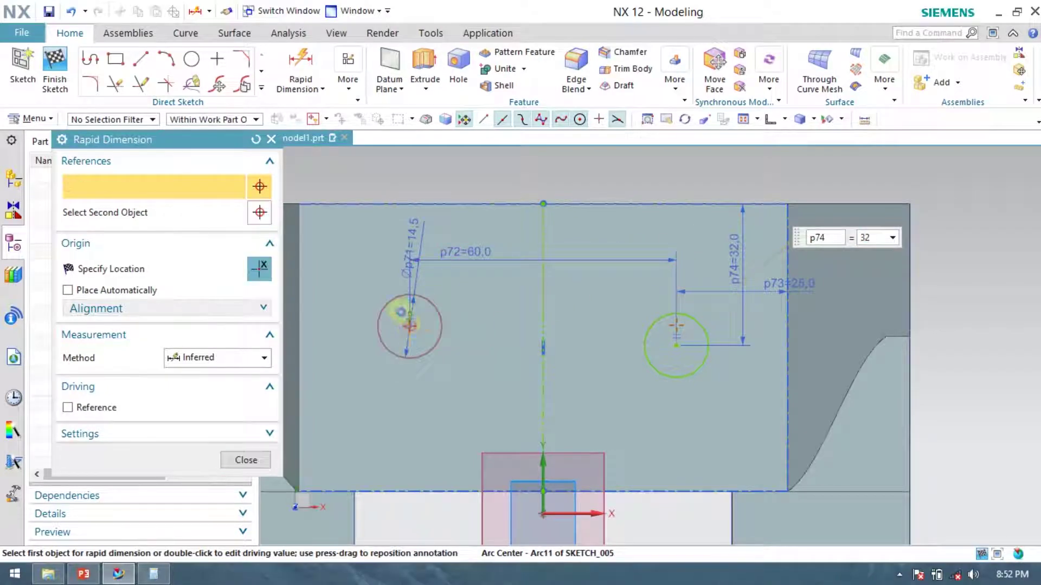
click(360, 204)
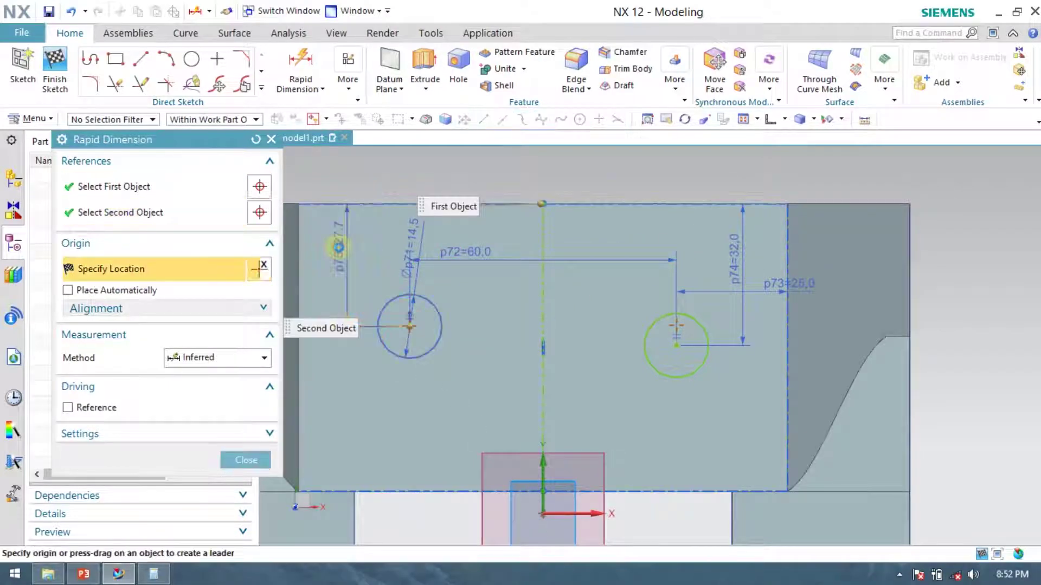
click(337, 244)
text(32)
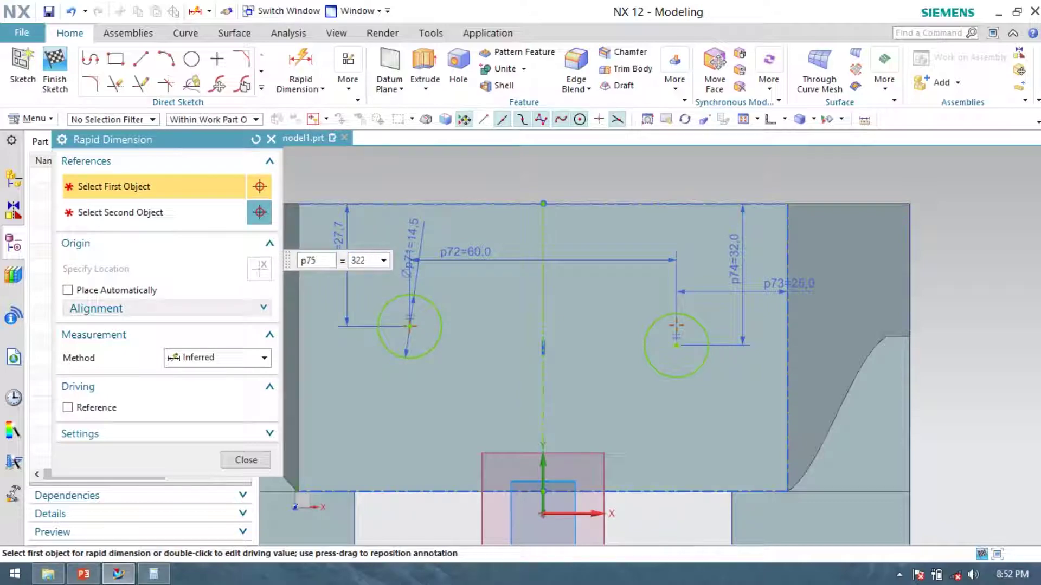
key(Return)
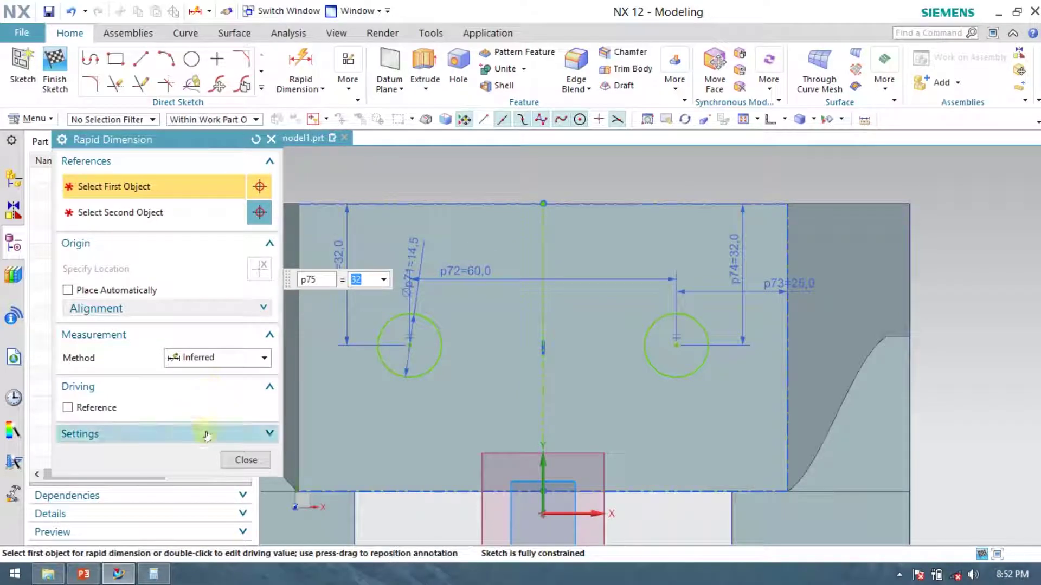
click(245, 460)
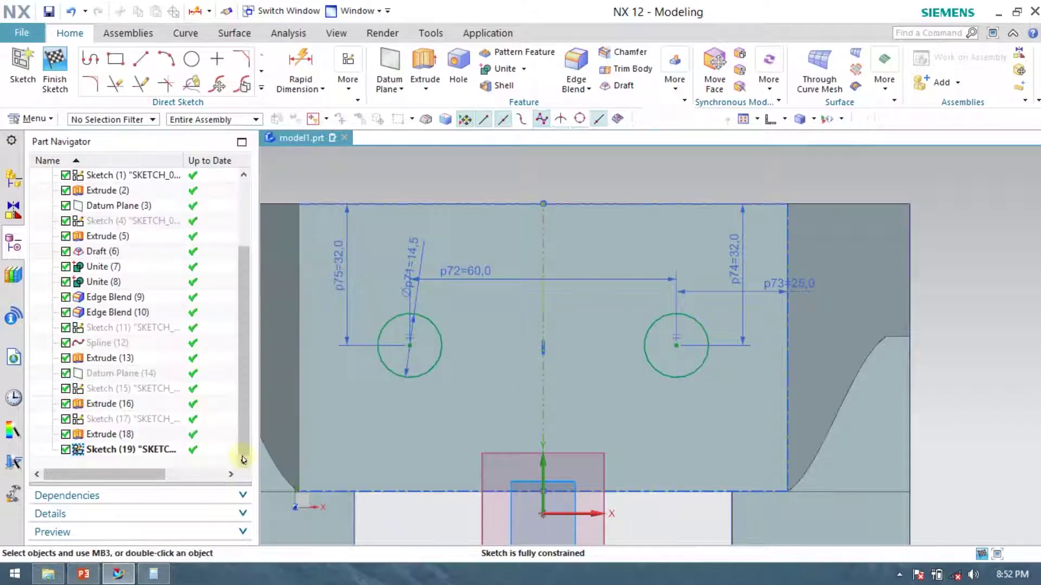
- Sketch a rectangle 40 mm wide and 50 mm high centered on the midpoint of the top face's inner edge, and finish the sketch
scroll(463, 345, down, 2)
scroll(514, 452, up, 4)
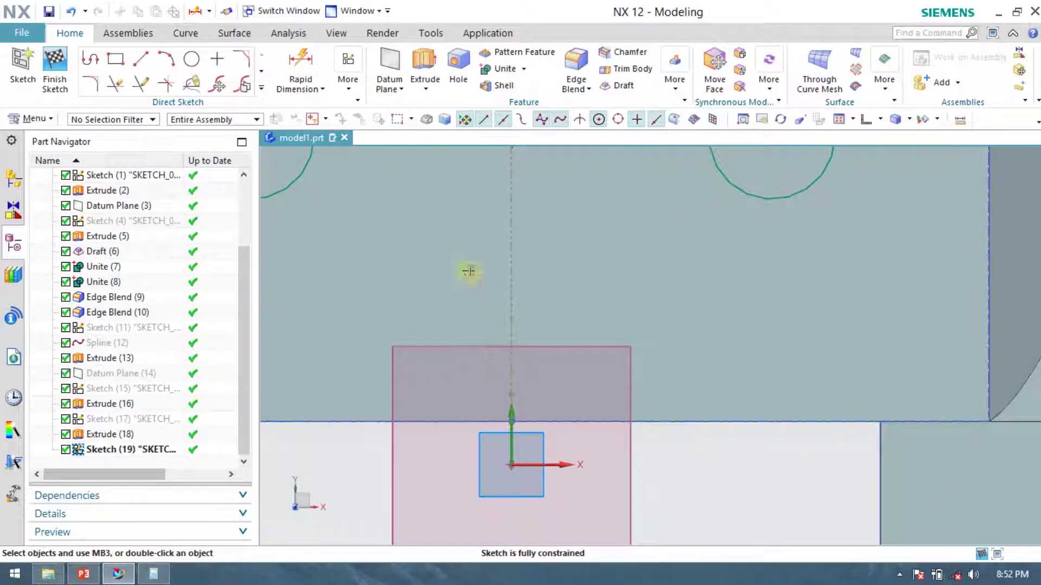
click(116, 59)
click(122, 180)
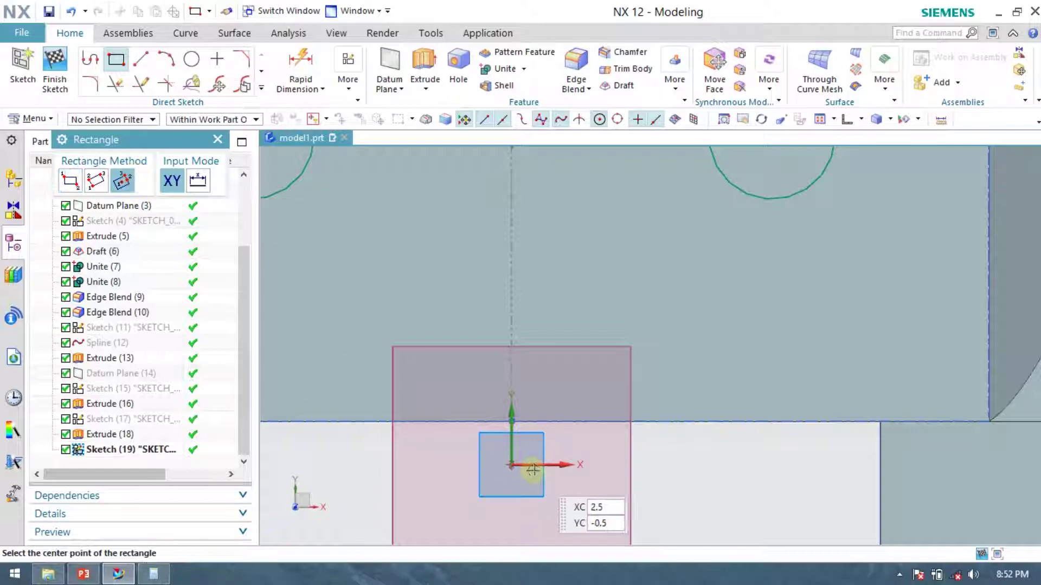
click(512, 422)
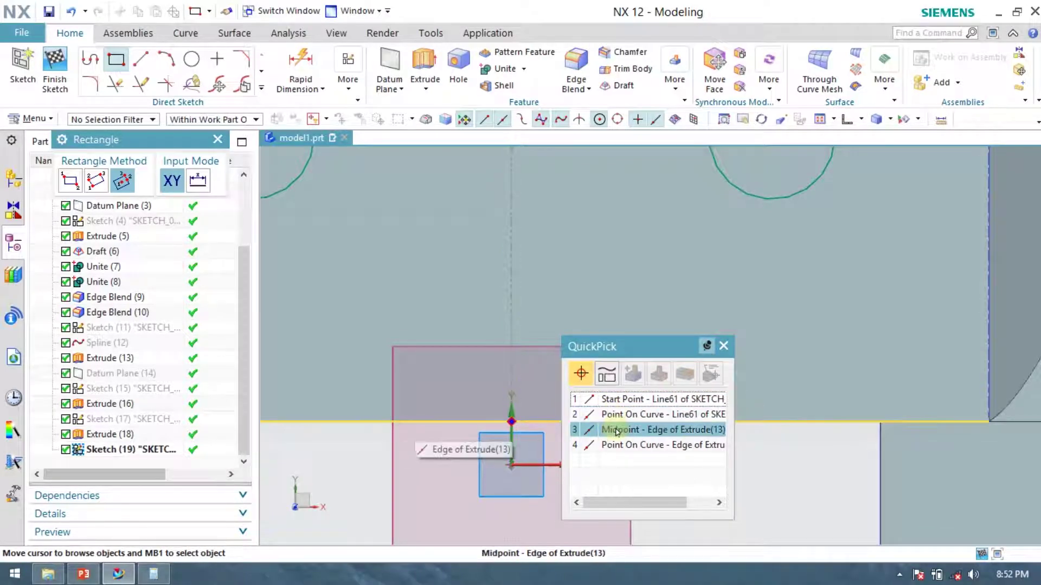
click(617, 430)
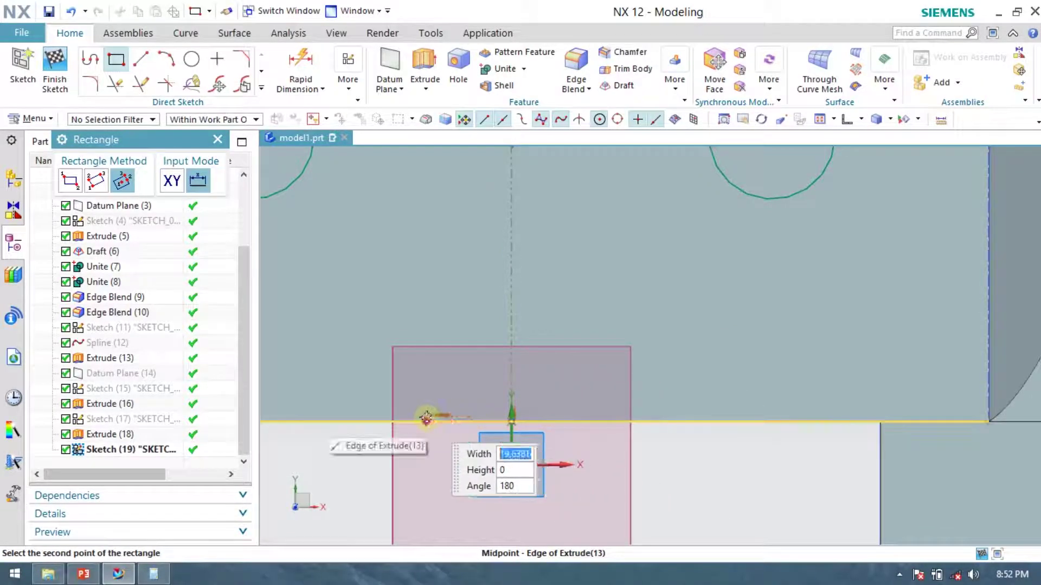
text(40)
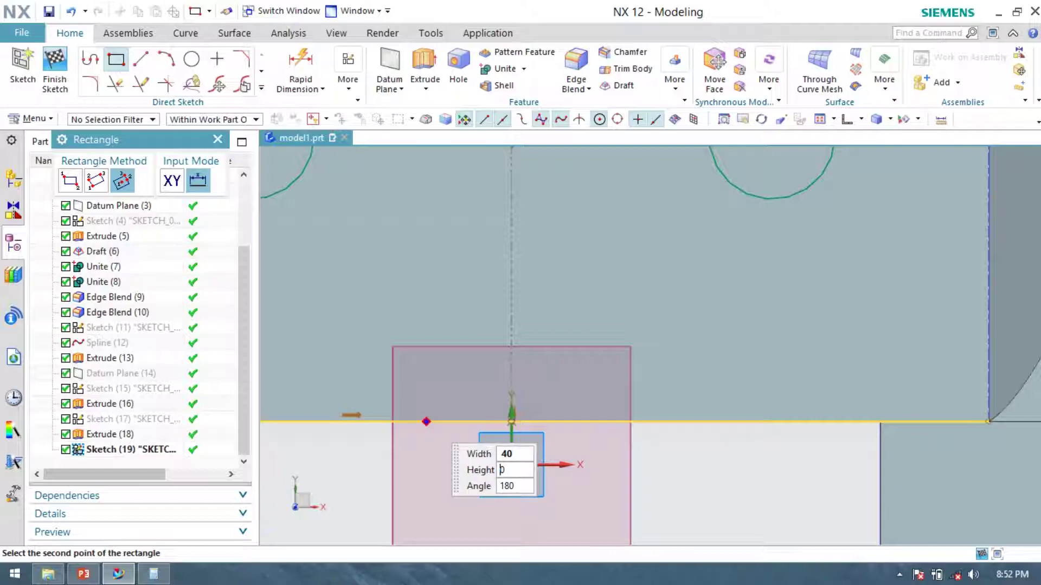
click(154, 574)
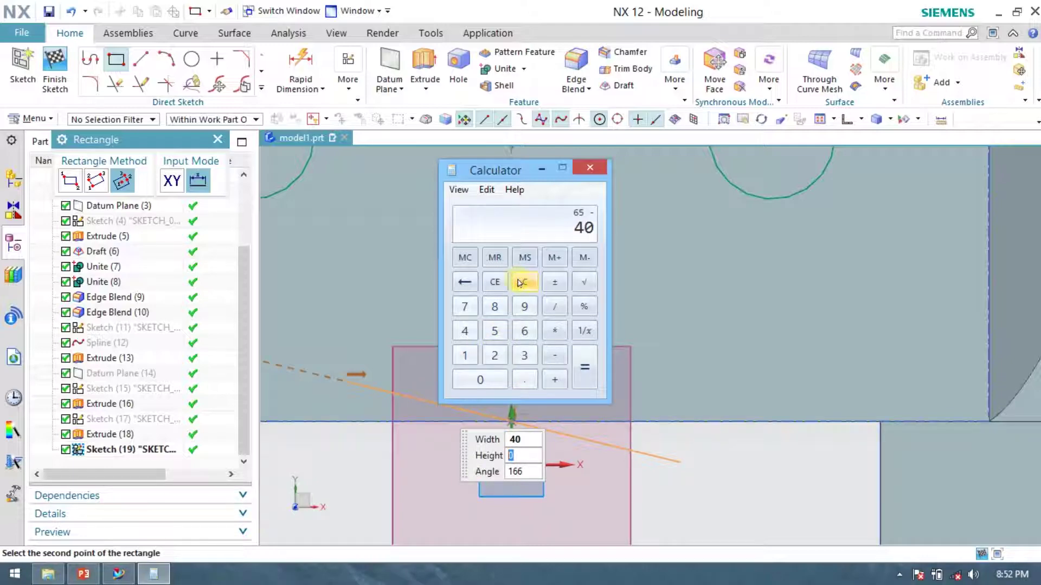
click(565, 162)
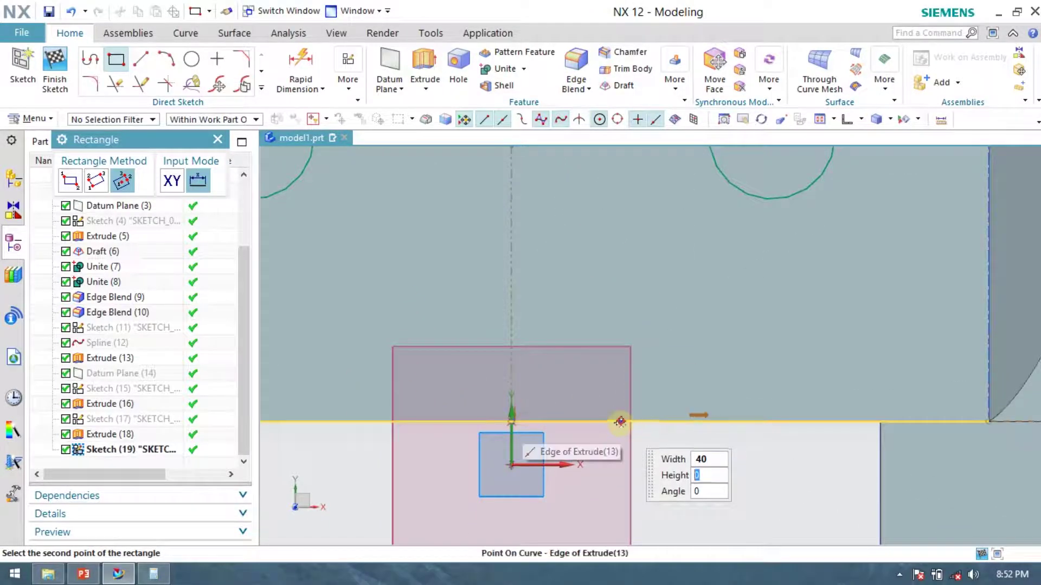
text(50)
key(Tab)
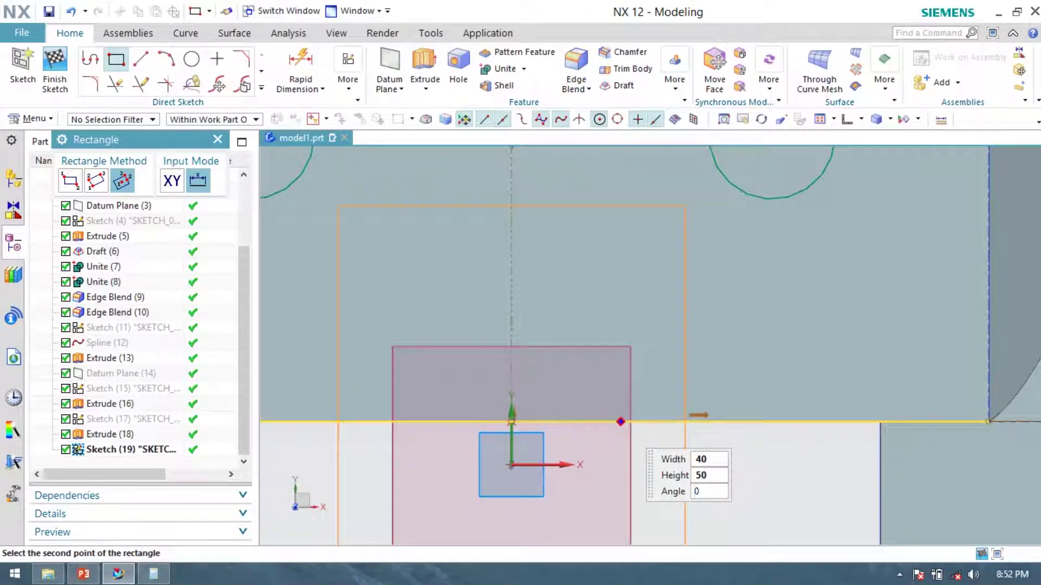
click(621, 422)
scroll(623, 380, down, 4)
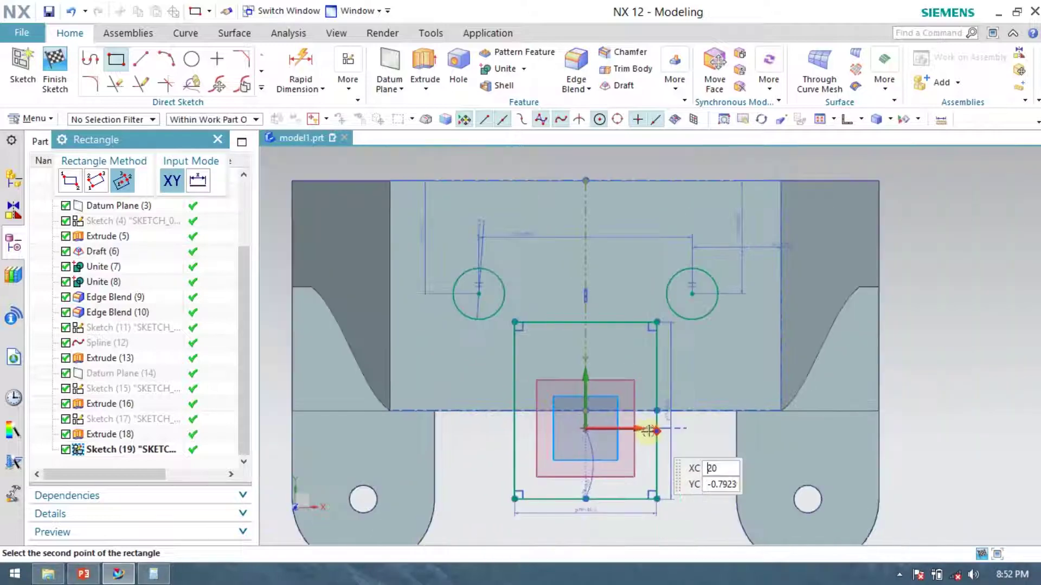
click(55, 66)
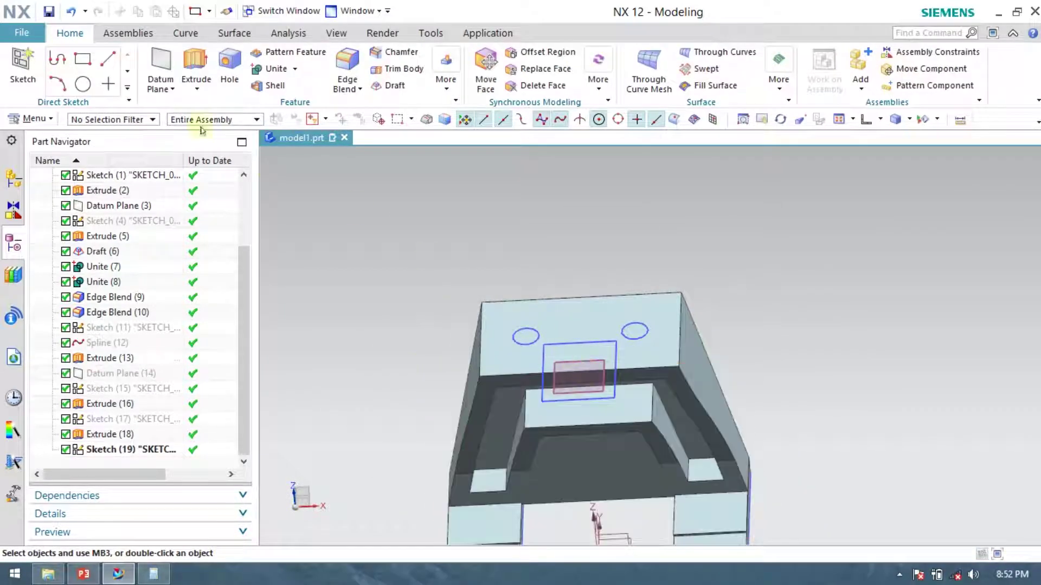
- Extrude the two circles and the rectangle 12 mm into the leg with Boolean Subtract
click(196, 64)
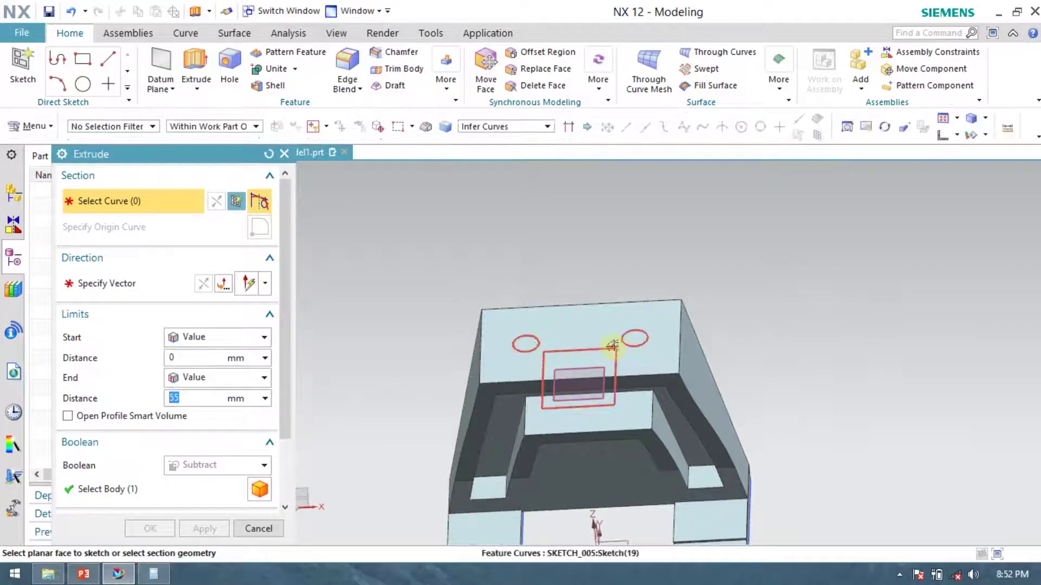
double_click(567, 282)
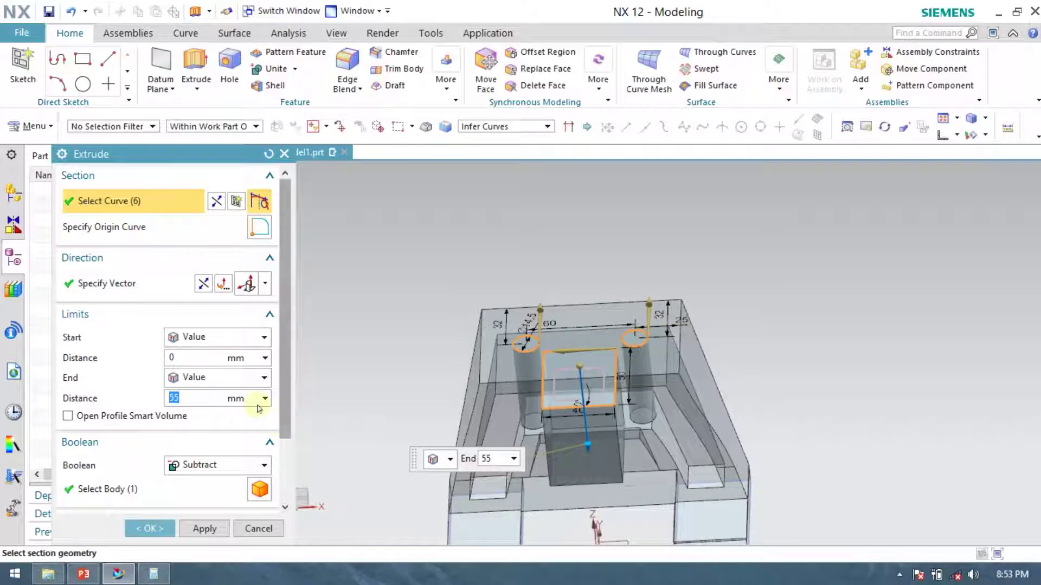
key(Return)
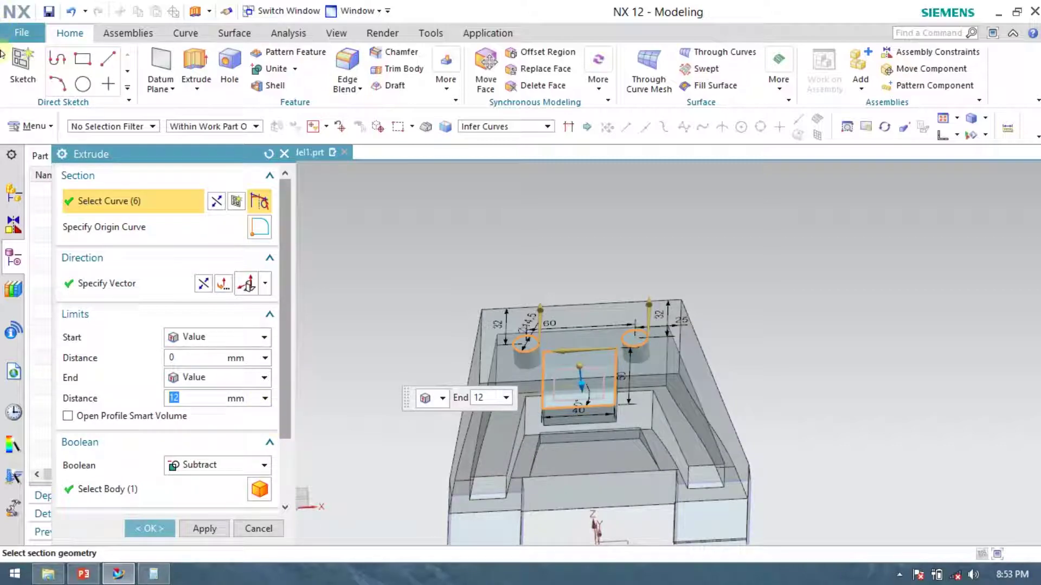
click(155, 528)
- Hide the datum plane and the sketch at the top of the leg
middle_drag(760, 379, 774, 353)
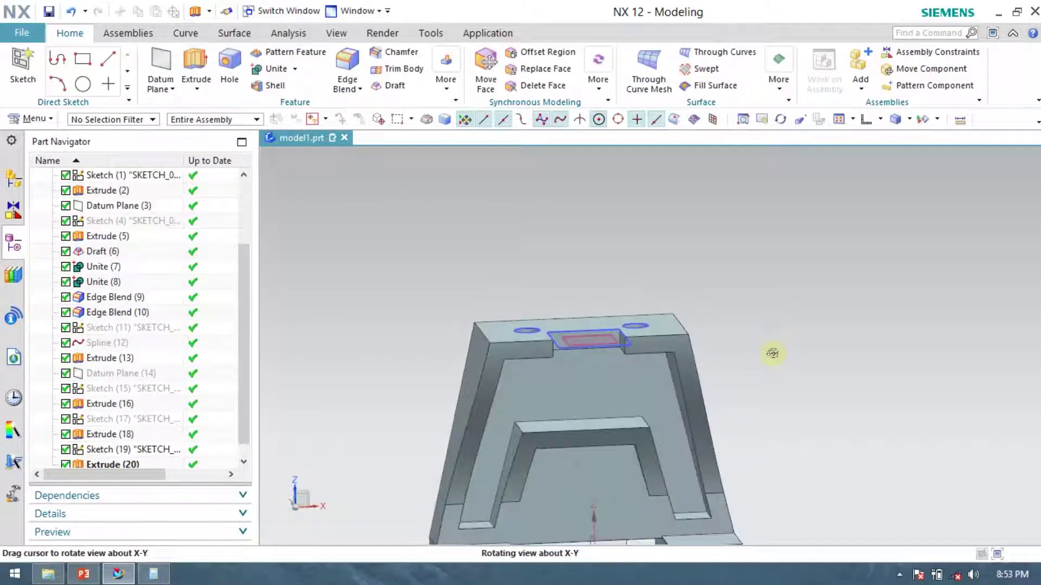
right_click(579, 348)
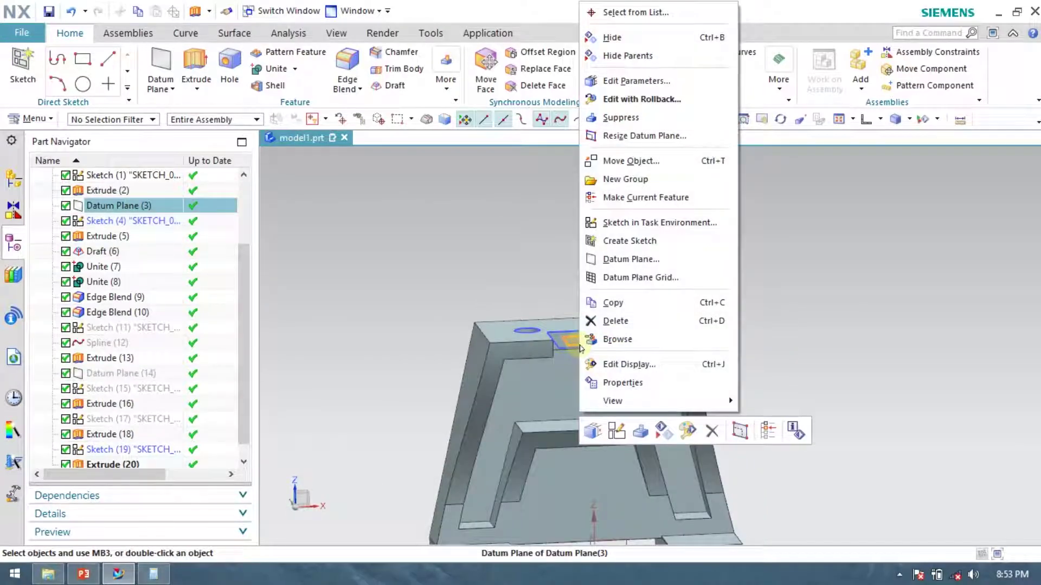
key(Escape)
middle_drag(1014, 323, 792, 365)
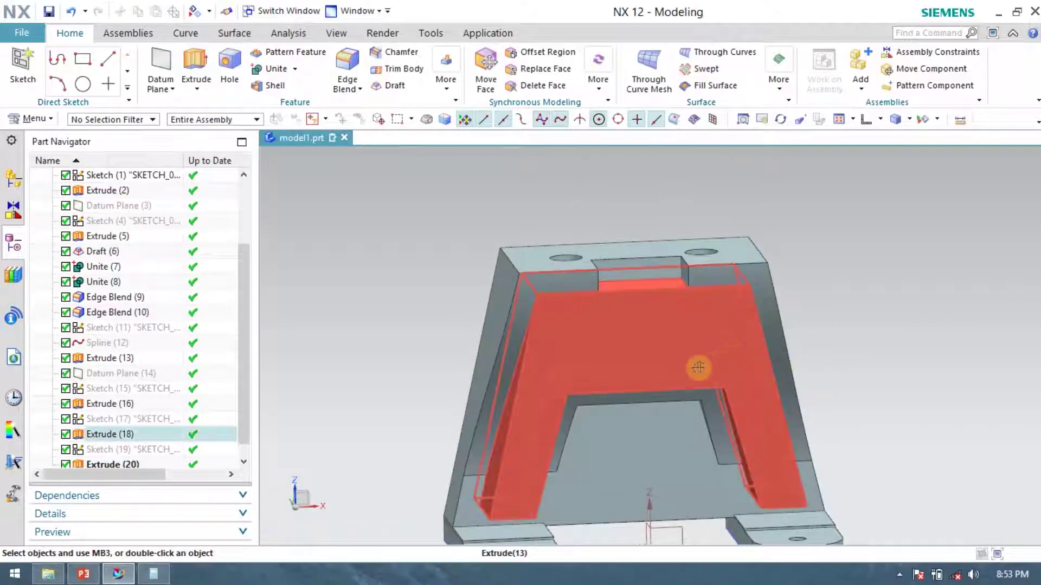
- Switch to PowerPoint to check the lathe leg reference drawing on slide 1, and return to NX
scroll(698, 368, down, 5)
middle_drag(698, 368, 778, 464)
scroll(588, 361, up, 5)
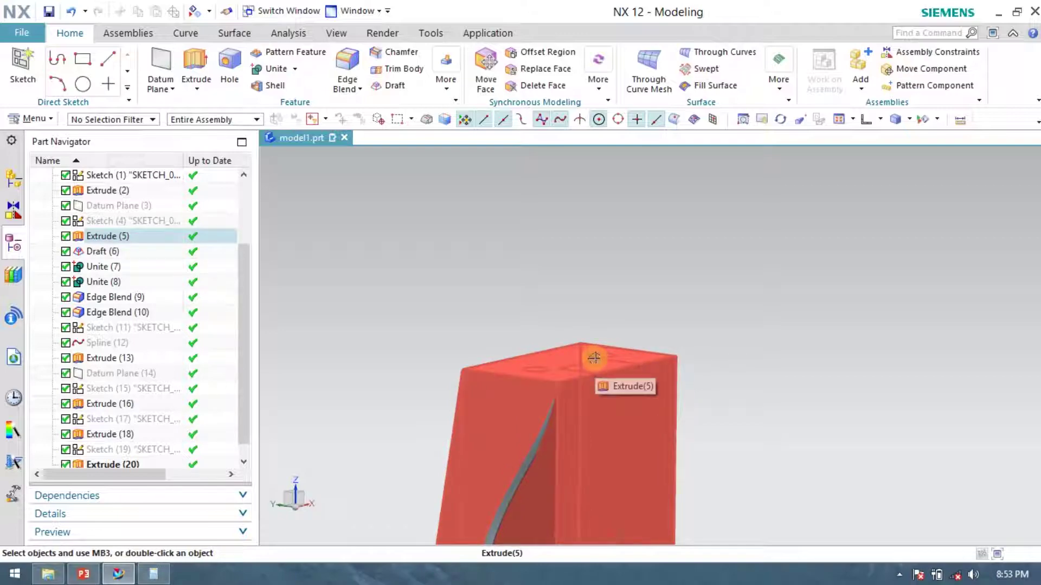
click(86, 578)
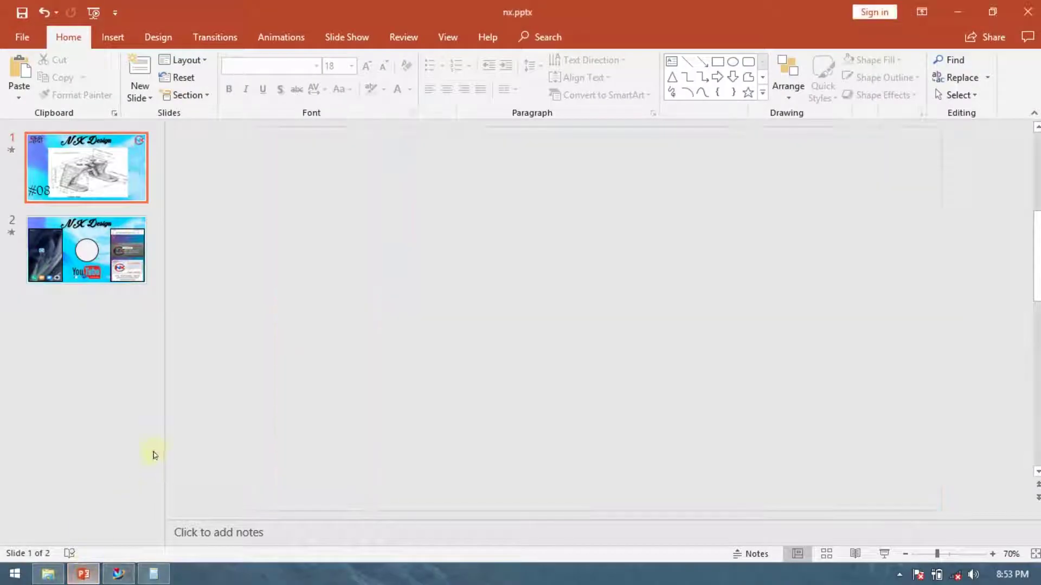
click(114, 176)
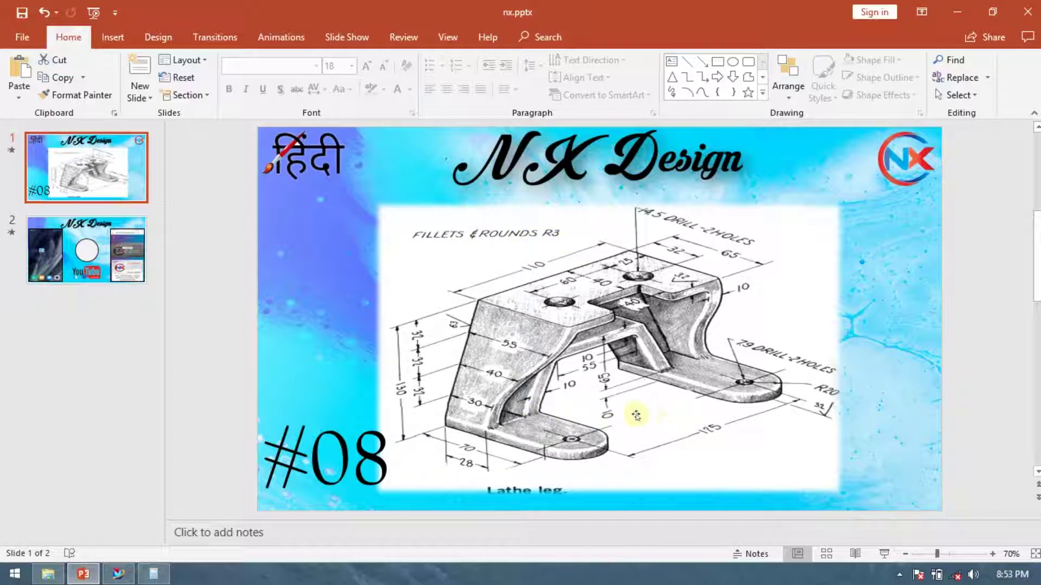
click(118, 573)
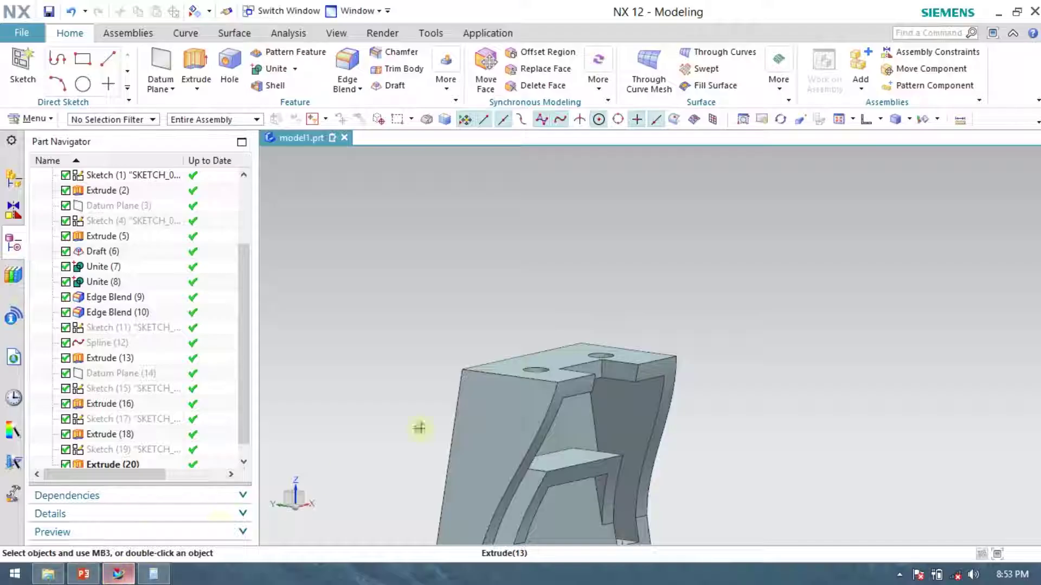
- Examine the foot, its raised pad and the edges where it meets the upright wall
scroll(679, 437, up, 3)
middle_drag(681, 483, 657, 490)
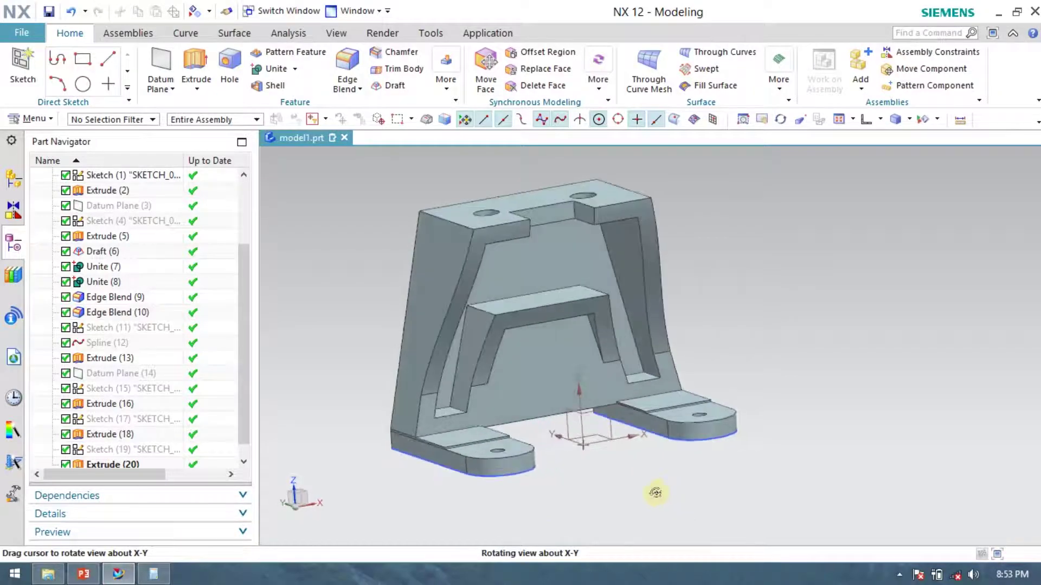
scroll(462, 450, up, 5)
scroll(462, 450, down, 6)
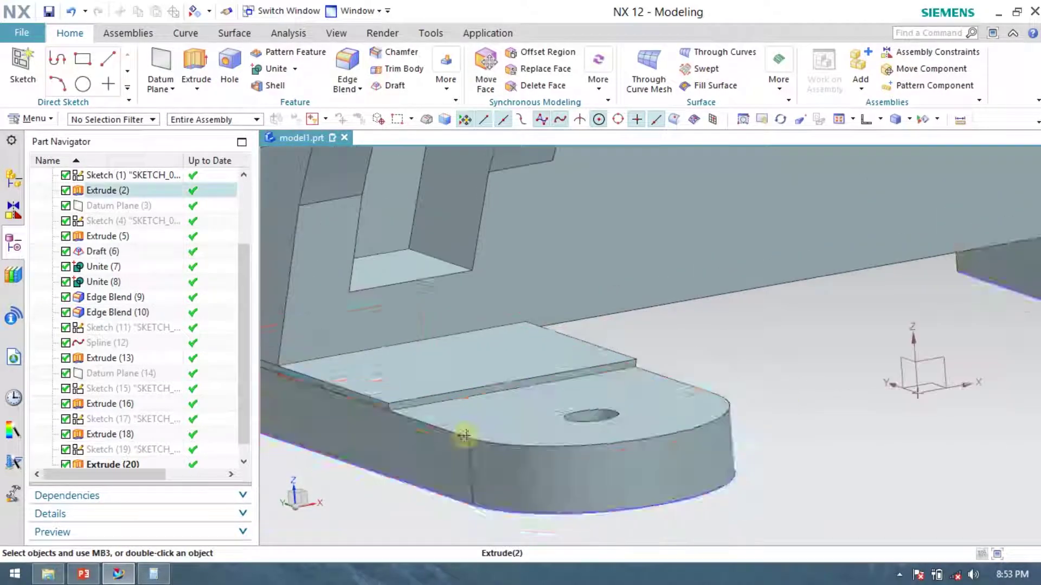
click(466, 432)
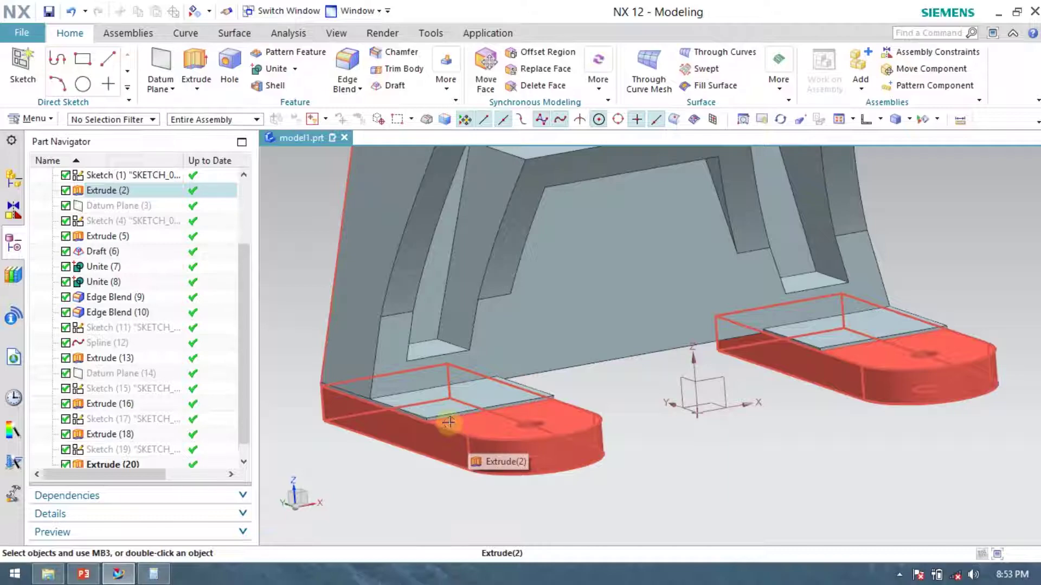
key(Escape)
scroll(383, 418, up, 3)
click(328, 366)
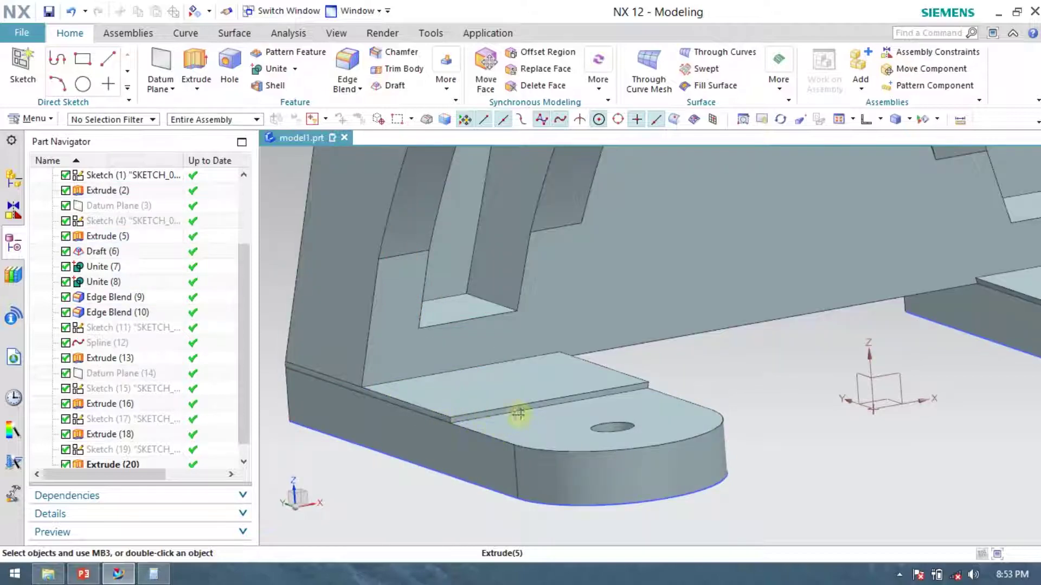
scroll(325, 342, up, 2)
scroll(309, 356, up, 2)
double_click(309, 356)
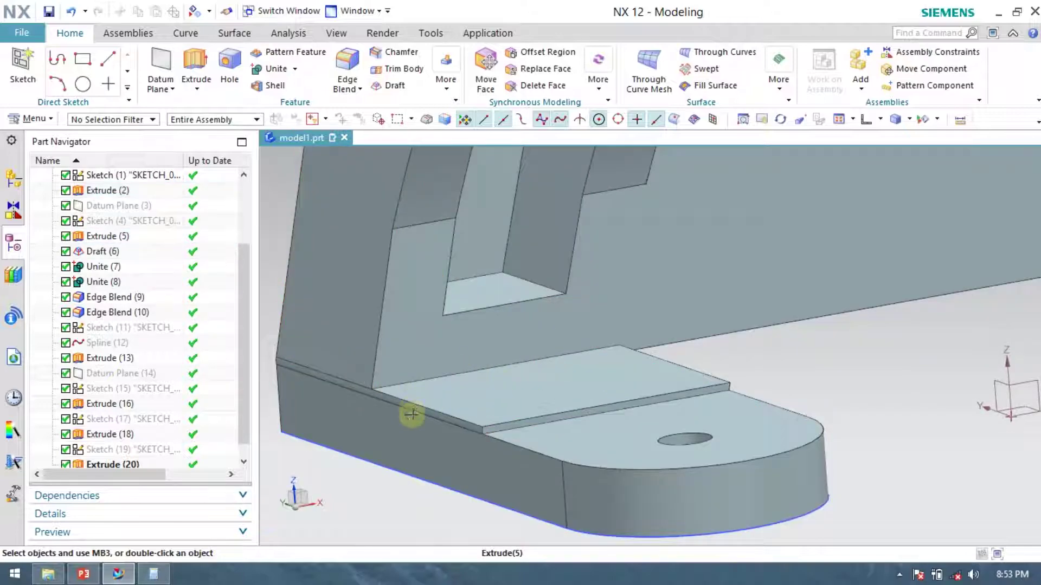
scroll(633, 400, down, 2)
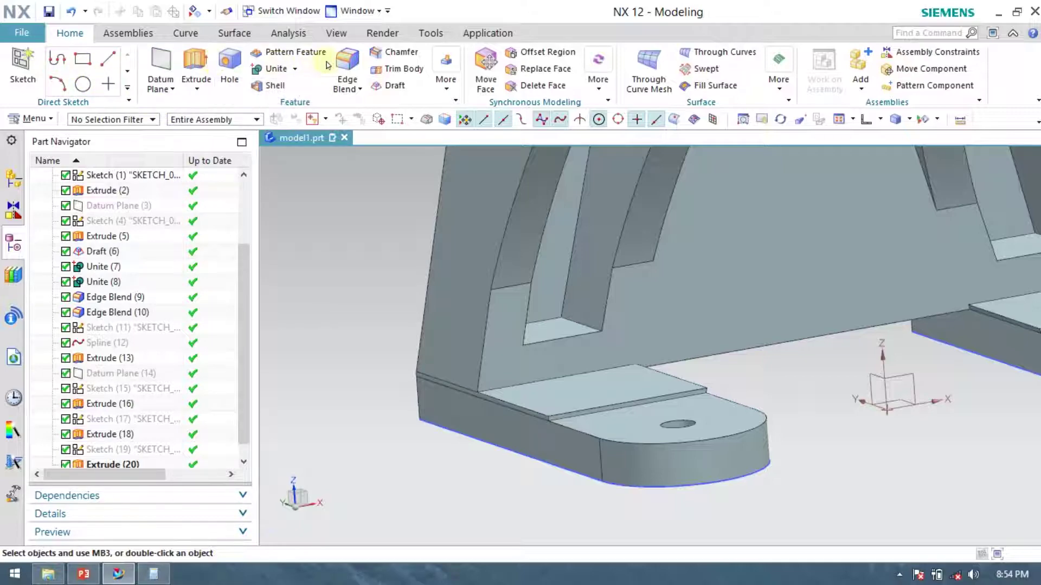
- Use Edge Blend with a 3 mm radius on the side wall's outer front edges and the adjoining inset pocket's edges
click(347, 71)
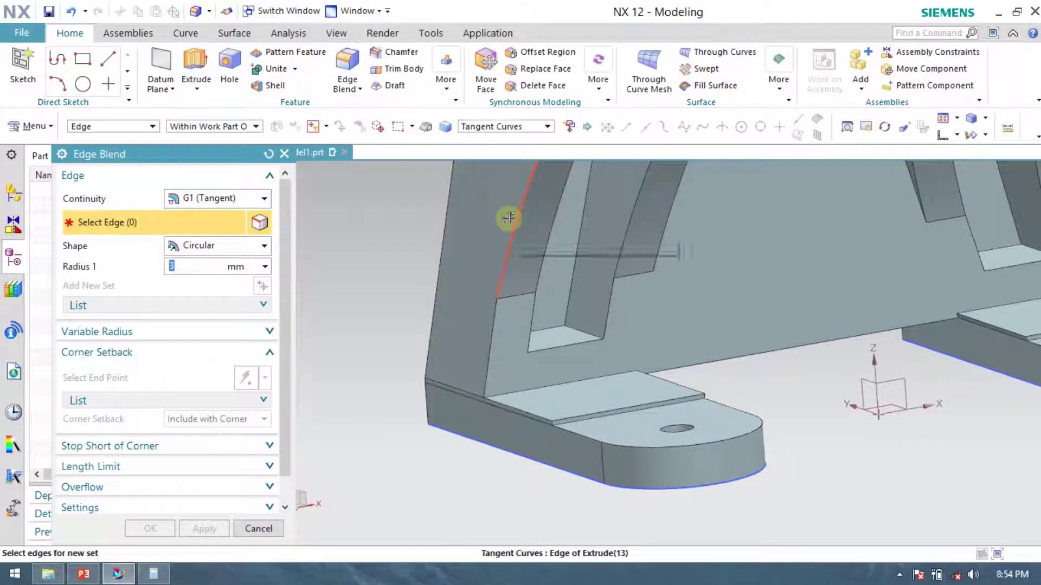
click(491, 269)
click(488, 333)
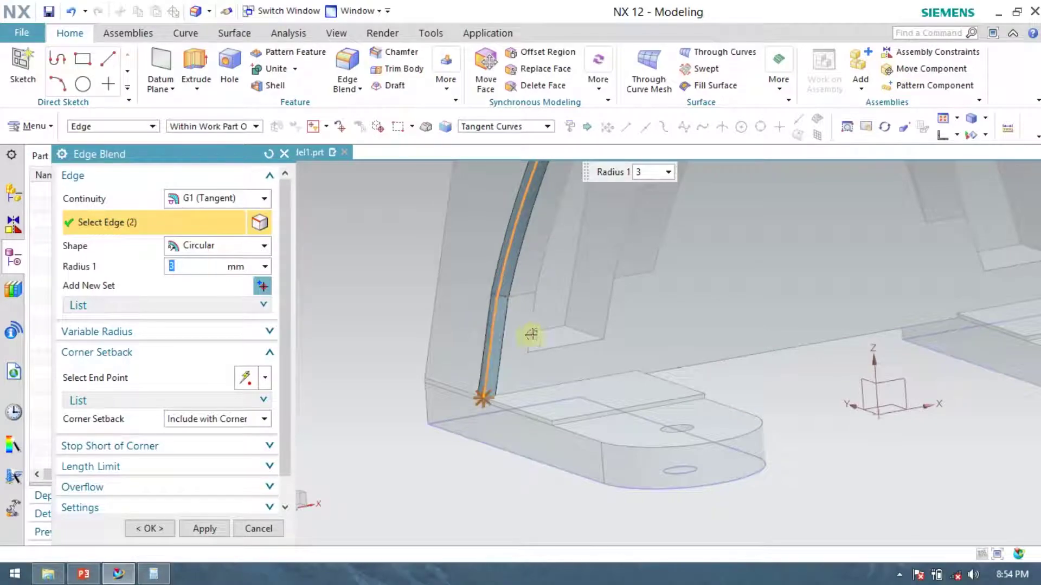
click(531, 320)
middle_drag(531, 320, 528, 342)
click(517, 348)
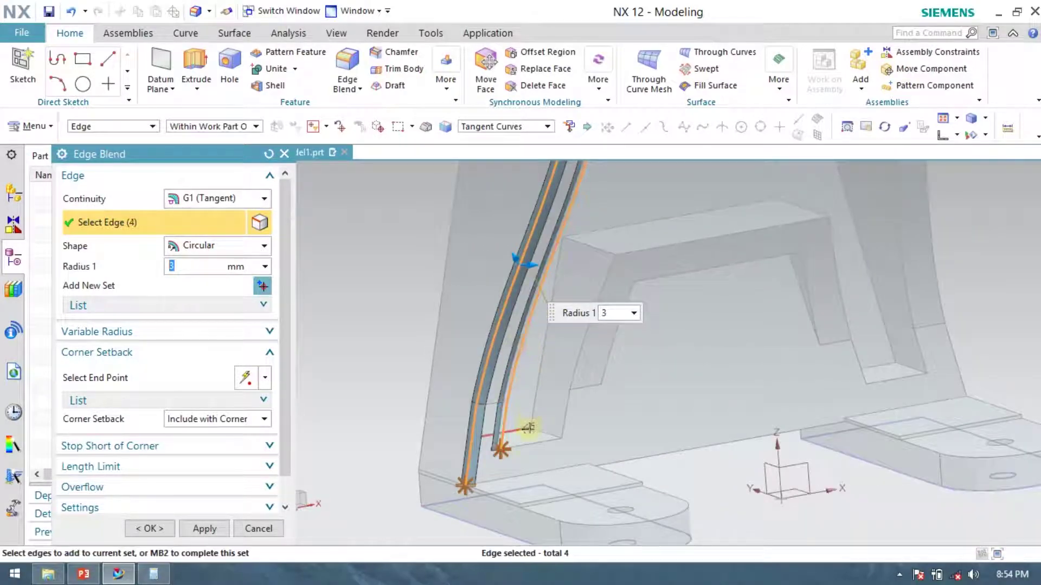
click(524, 445)
click(563, 413)
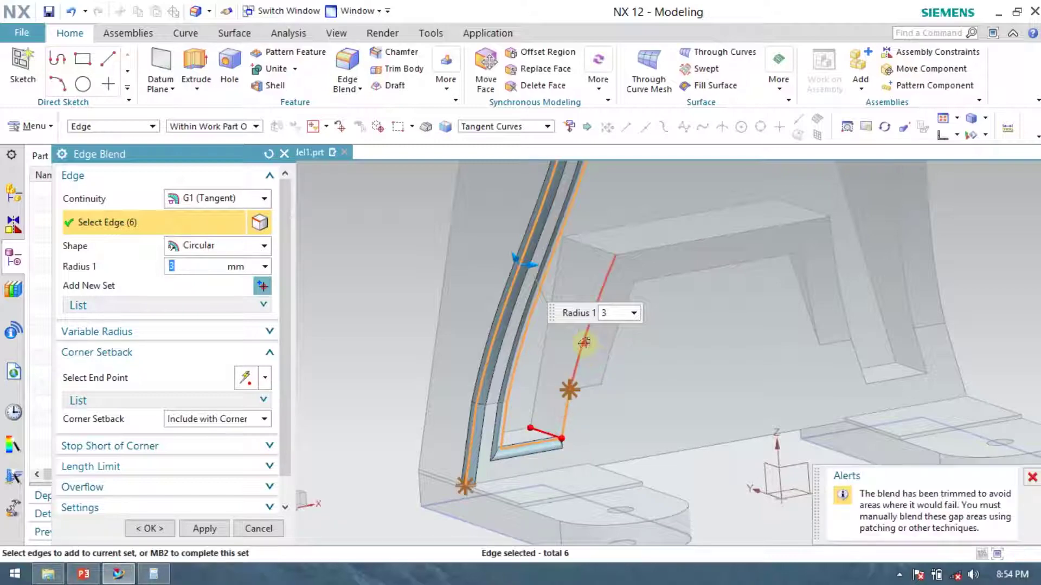